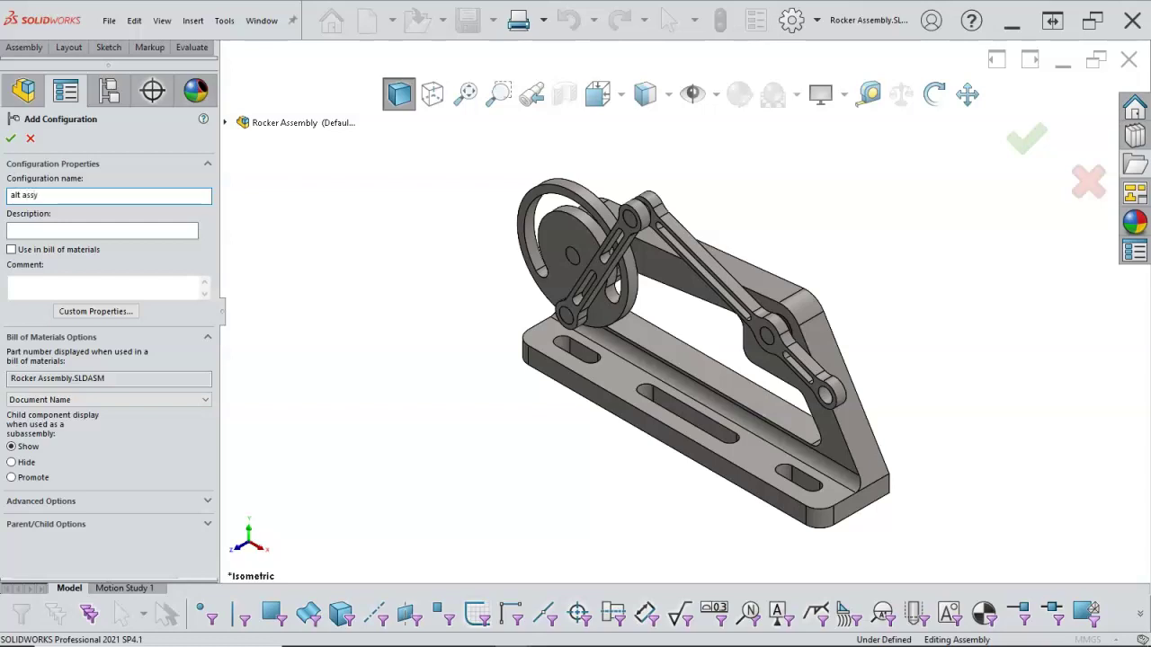
- Add a configuration named "alt assy" to the rocker assembly and reactivate the Default configuration
{"action": "left_click", "coordinate": [133, 230]}
{"action": "left_click", "coordinate": [142, 192]}
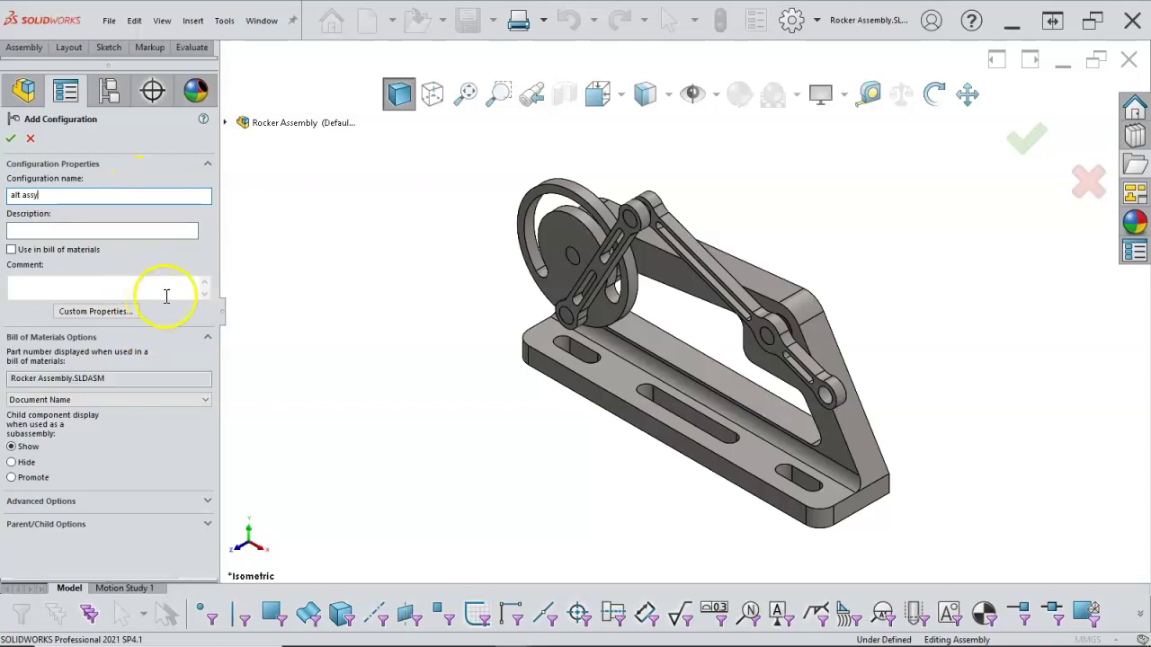
{"action": "left_click", "coordinate": [10, 139]}
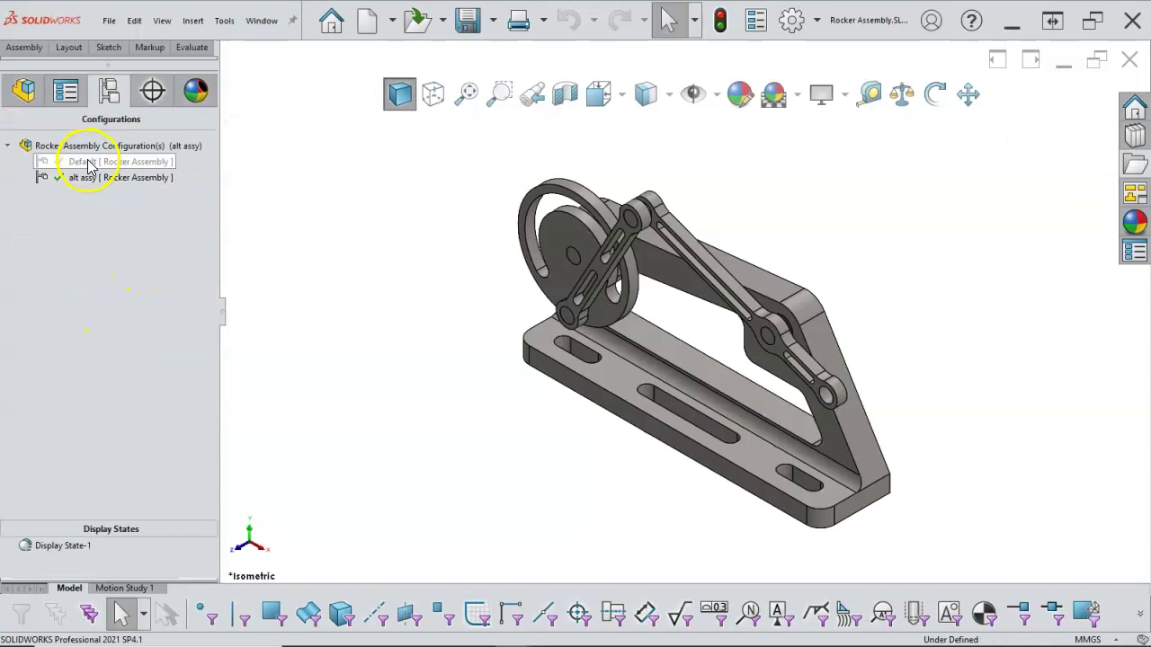
{"action": "double_click", "coordinate": [89, 164]}
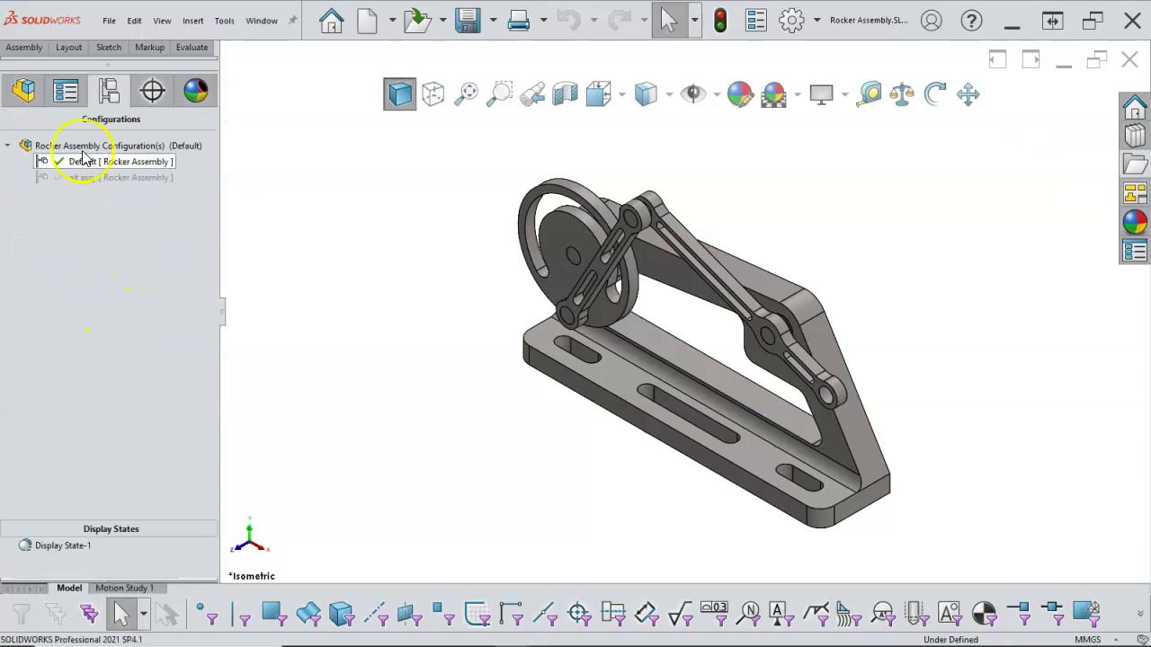
- Suppress the Coincident81 mate between Pin<4>, joining the two links' upper ends, and Link95
{"action": "left_click", "coordinate": [24, 89]}
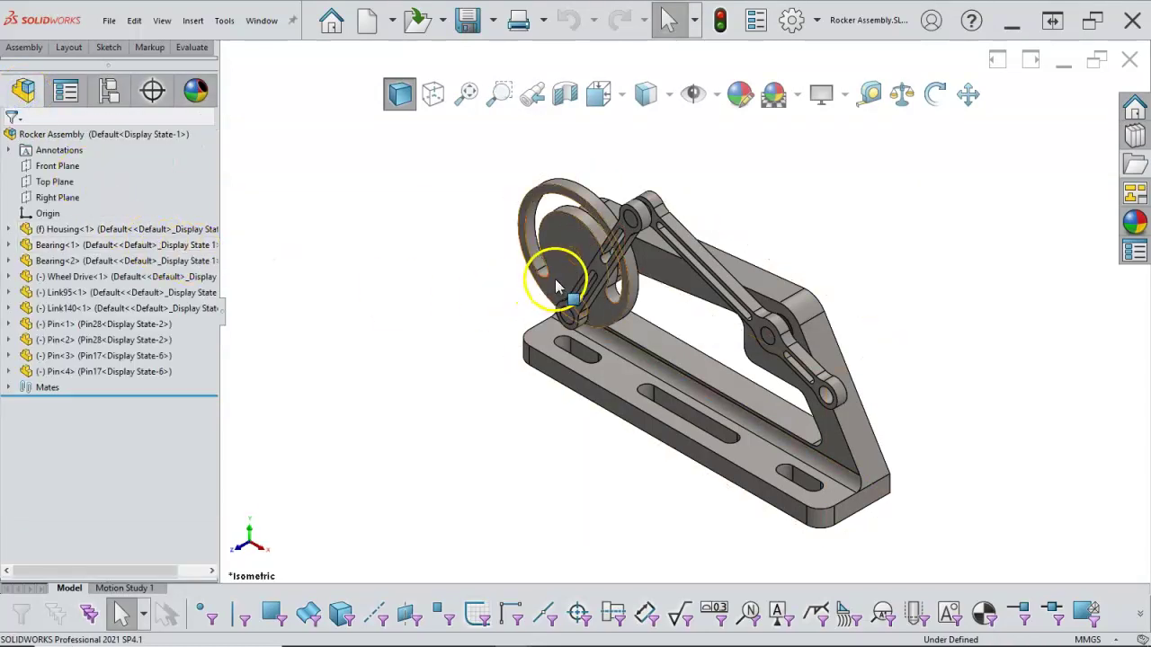
{"action": "scroll", "coordinate": [643, 242], "scroll_direction": "down", "scroll_amount": 5}
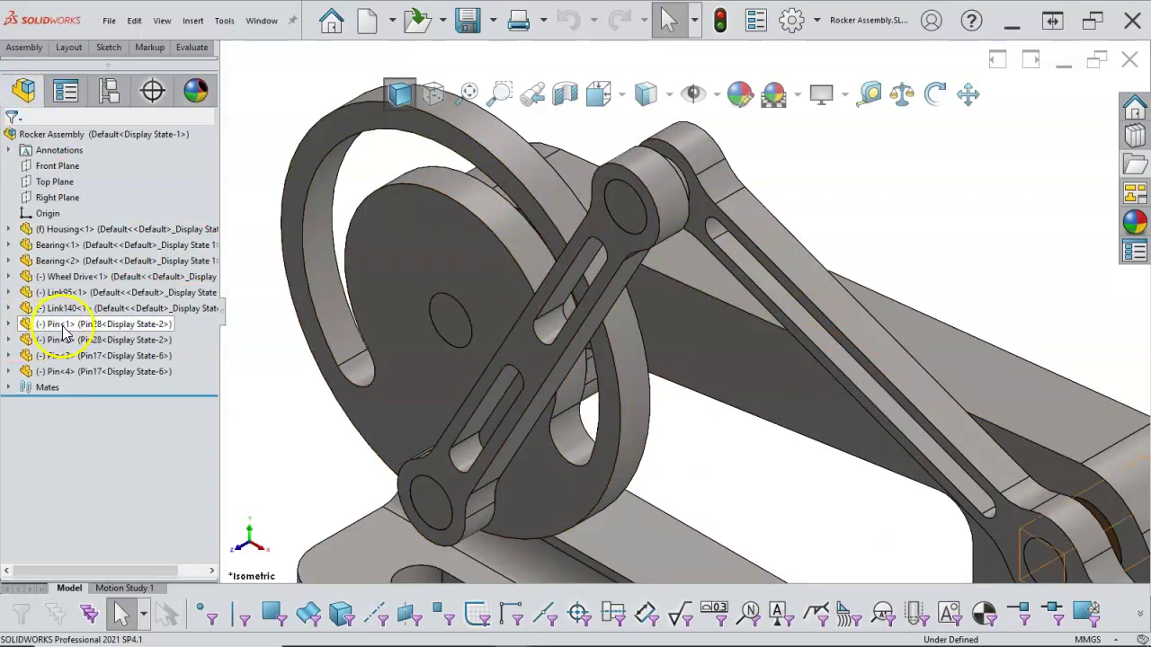
{"action": "scroll", "coordinate": [638, 207], "scroll_direction": "up", "scroll_amount": 3}
{"action": "left_click", "coordinate": [638, 206]}
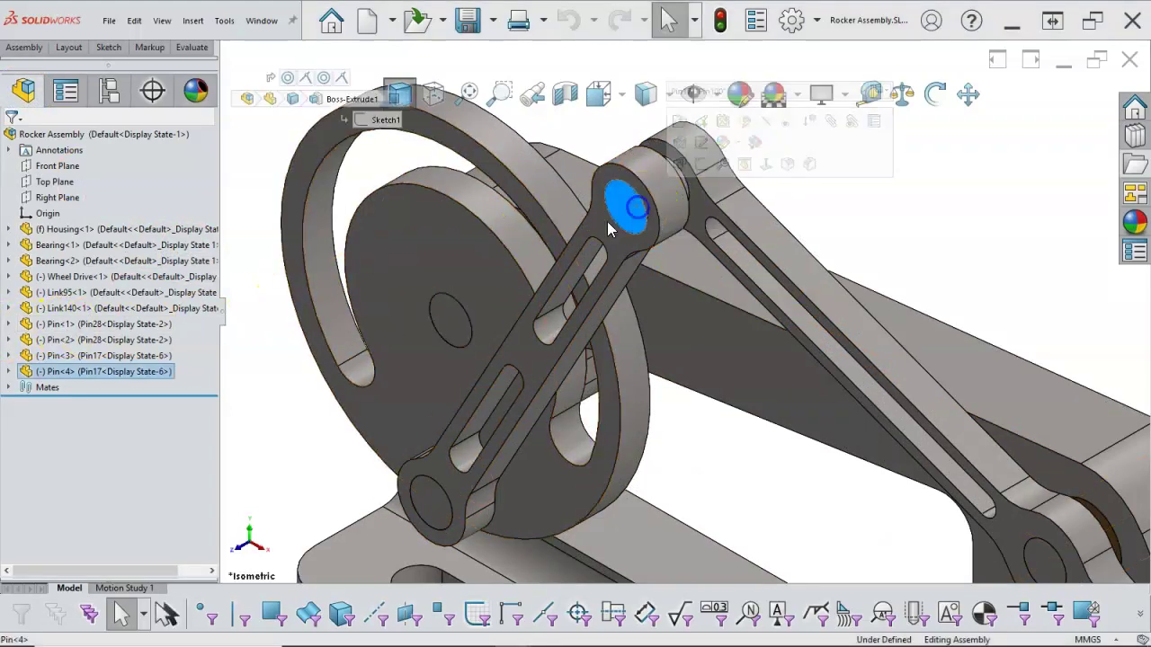
{"action": "scroll", "coordinate": [536, 265], "scroll_direction": "up", "scroll_amount": 2}
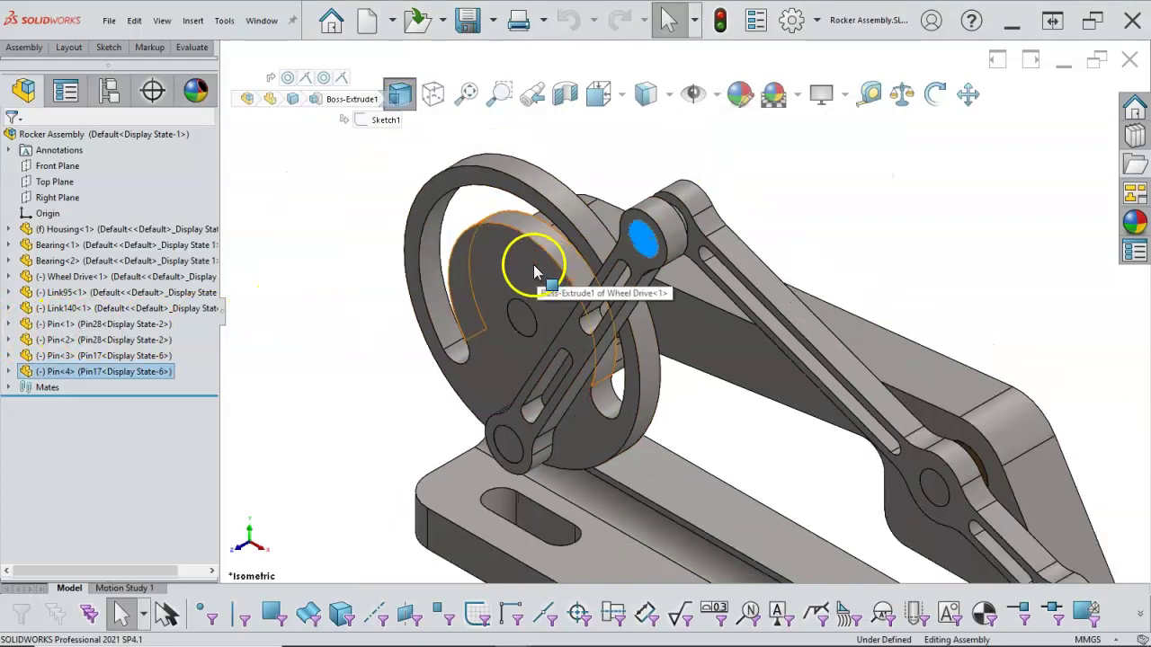
{"action": "left_click", "coordinate": [10, 372]}
{"action": "left_click", "coordinate": [25, 388]}
{"action": "left_click", "coordinate": [85, 404]}
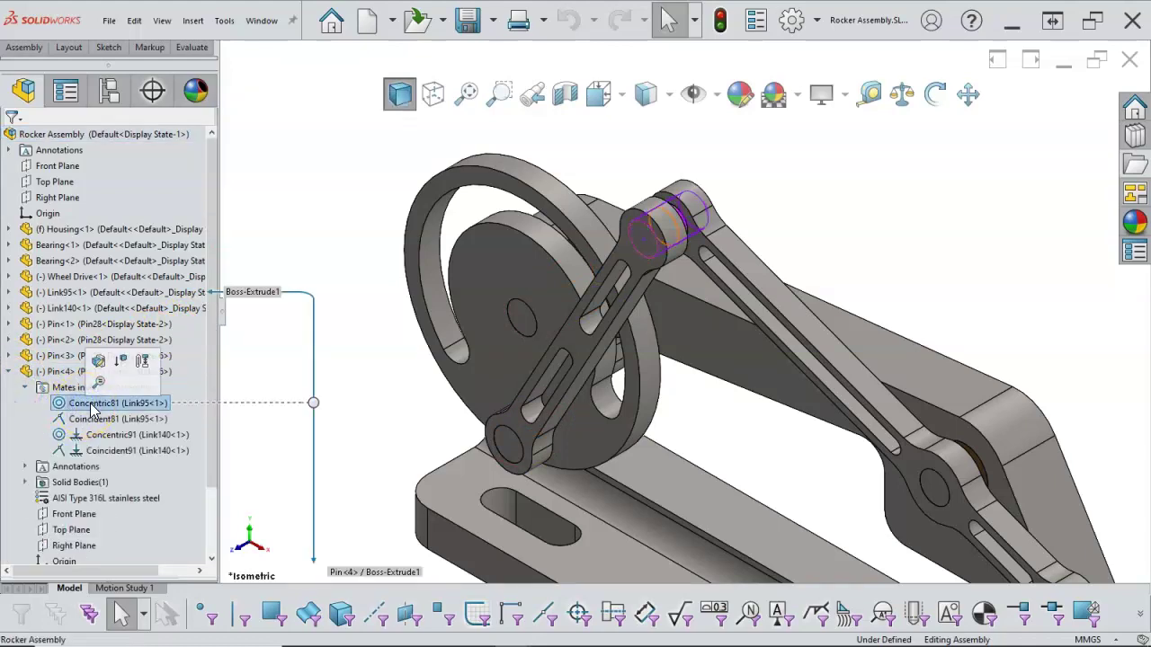
{"action": "right_click", "coordinate": [112, 420]}
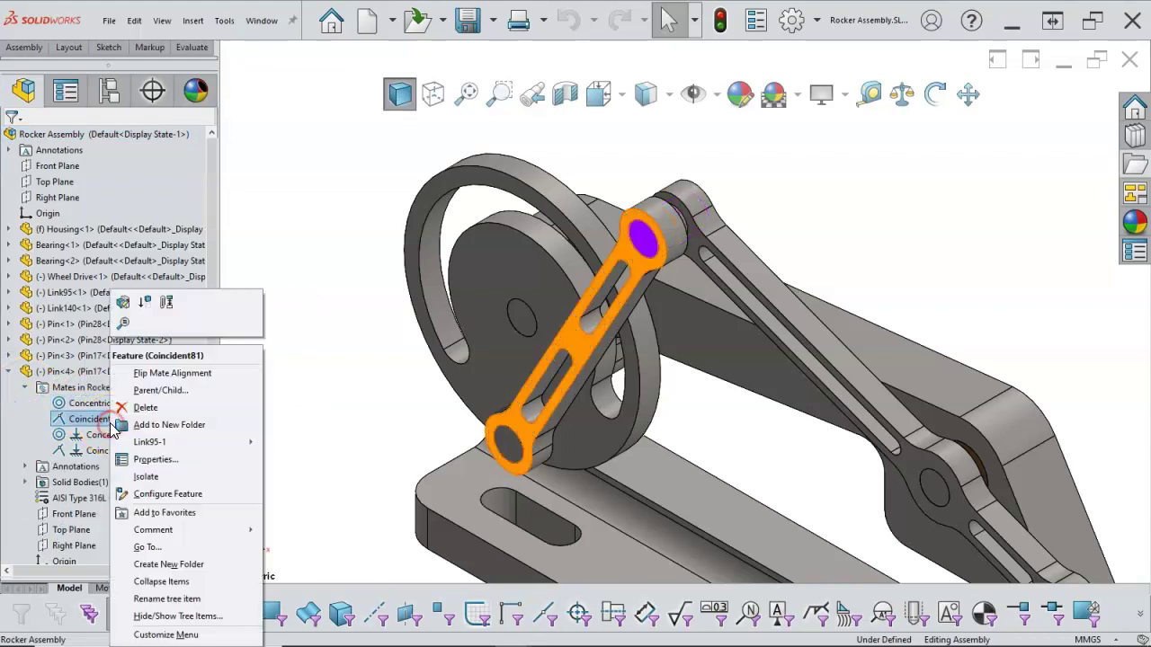
{"action": "left_click", "coordinate": [145, 301]}
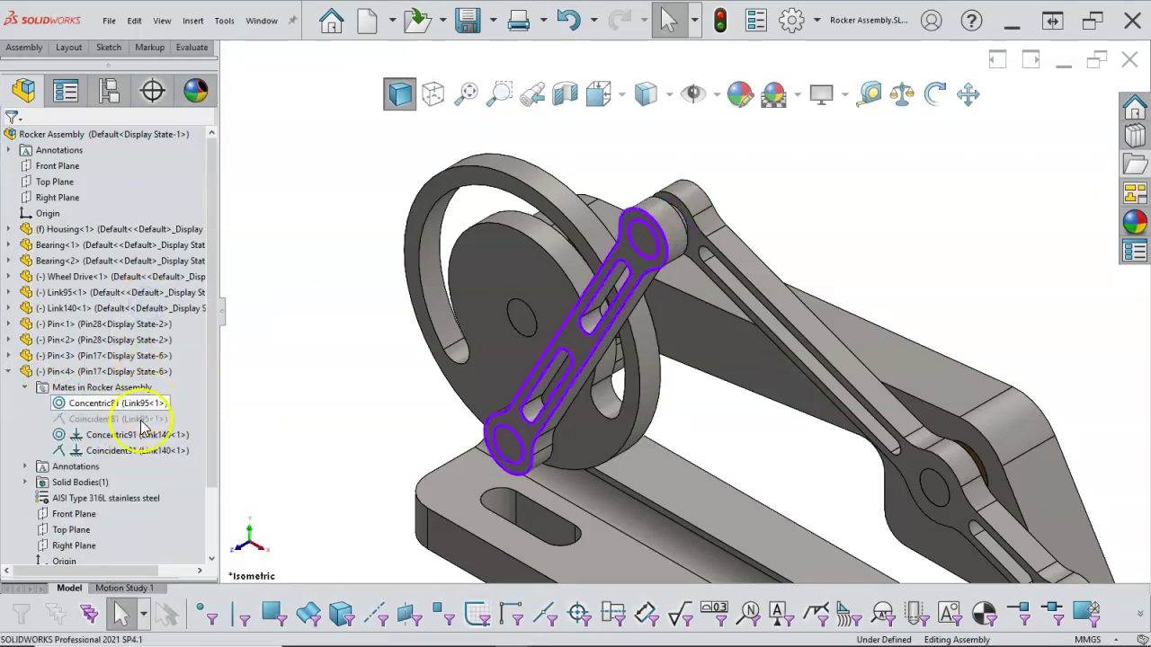
- Suppress Pin<4>'s Coincident91 mate with Link140
{"action": "left_click", "coordinate": [133, 453]}
{"action": "right_click", "coordinate": [133, 454]}
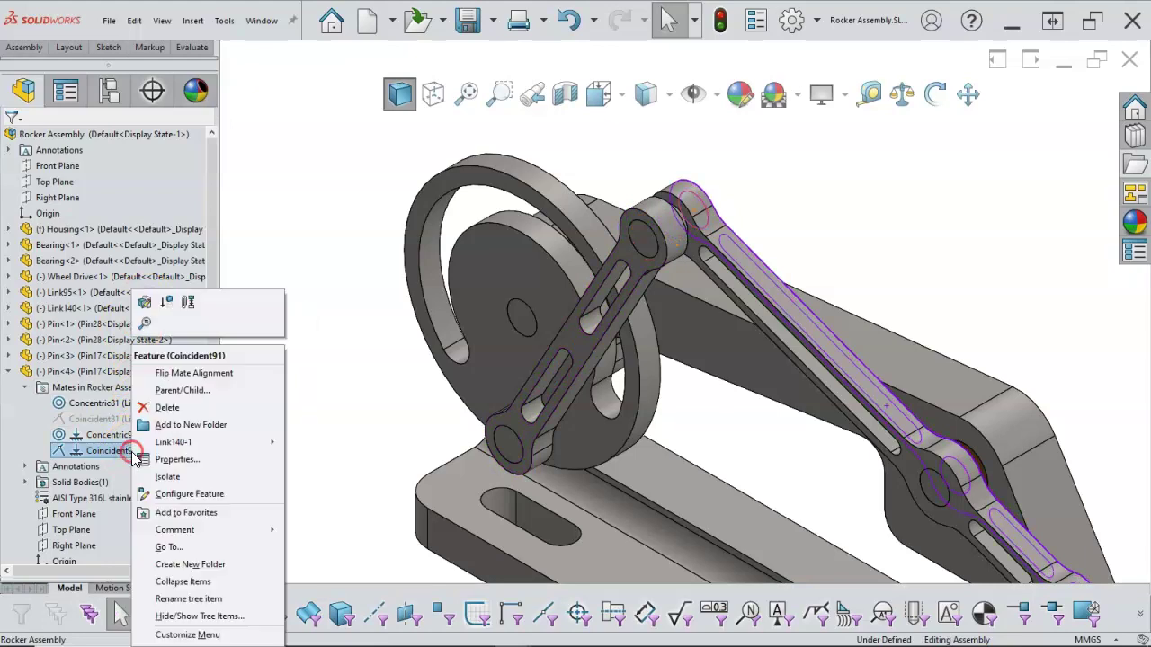
{"action": "left_click", "coordinate": [168, 302]}
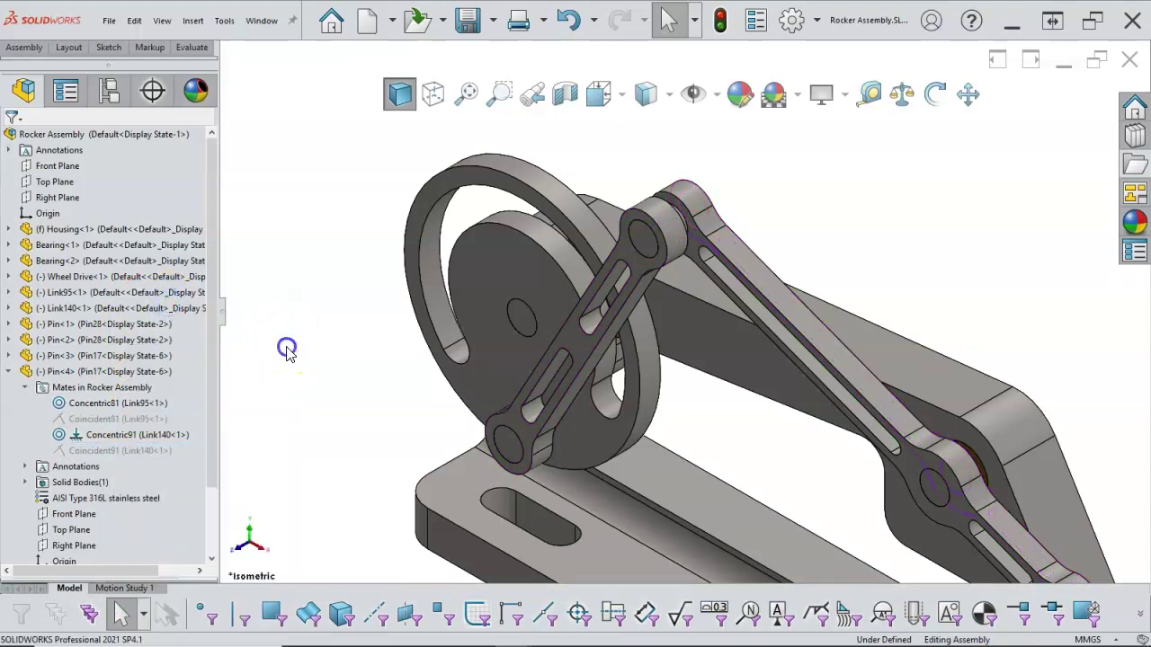
- Pull the links and Pin<4> apart along the pin axis and mate the pin's rear end face coincident with Link95's rear face
{"action": "left_click_drag", "start_coordinate": [726, 241], "coordinate": [628, 291]}
{"action": "mouse_move", "coordinate": [659, 205]}
{"action": "left_mouse_down"}
{"action": "mouse_move", "coordinate": [693, 201]}
{"action": "mouse_move", "coordinate": [655, 239]}
{"action": "mouse_move", "coordinate": [663, 224]}
{"action": "left_mouse_up"}
{"action": "middle_click_drag", "start_coordinate": [758, 211], "coordinate": [647, 250]}
{"action": "scroll", "coordinate": [546, 246], "scroll_direction": "down", "scroll_amount": 4}
{"action": "left_click", "coordinate": [596, 247]}
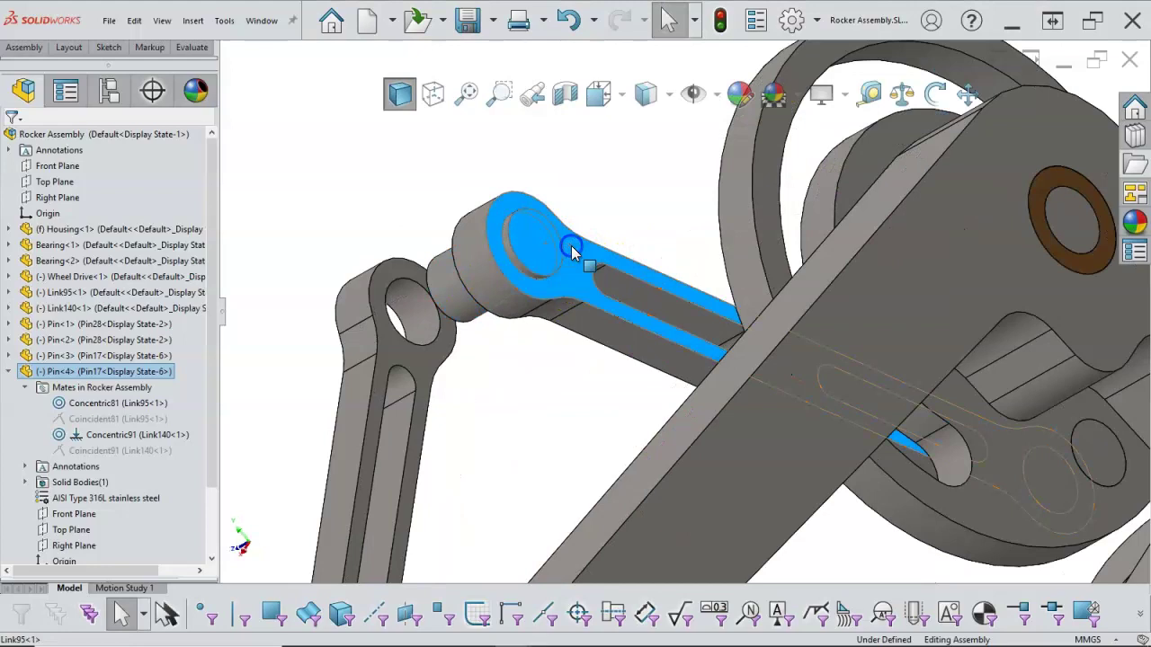
{"action": "left_click", "coordinate": [612, 236]}
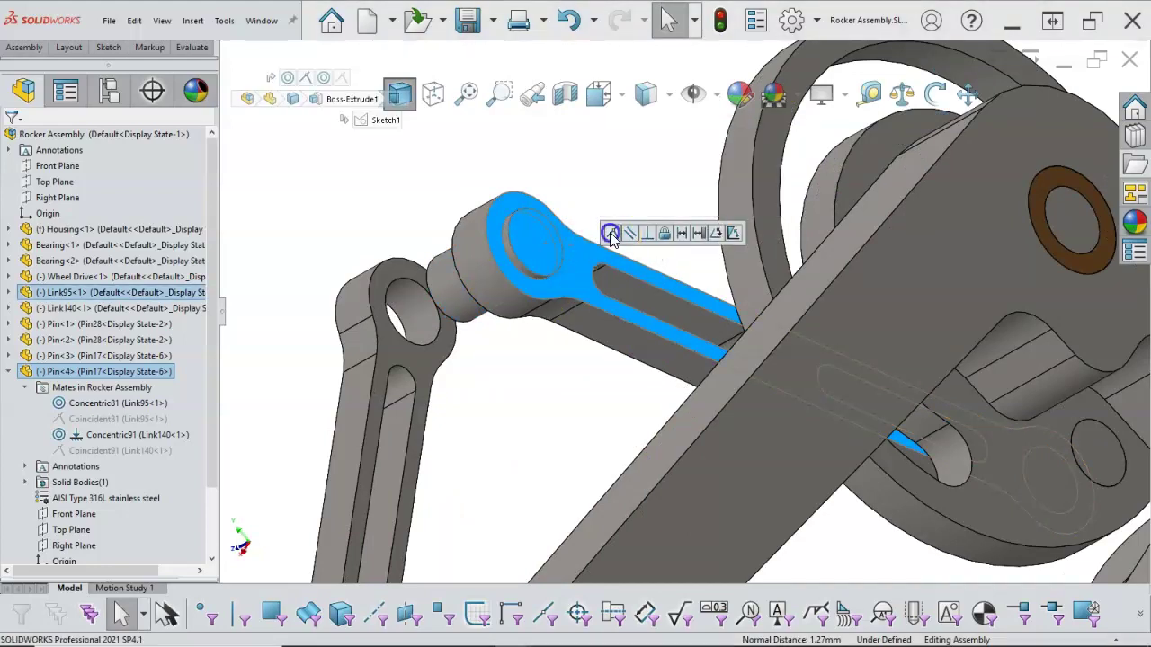
{"action": "left_click", "coordinate": [483, 250]}
- Mate the front end face of Pin<4> coincident with the front face of Link140
{"action": "middle_click_drag", "start_coordinate": [457, 267], "coordinate": [562, 236]}
{"action": "left_click", "coordinate": [420, 315]}
{"action": "left_click", "coordinate": [359, 316], "text": "ctrl"}
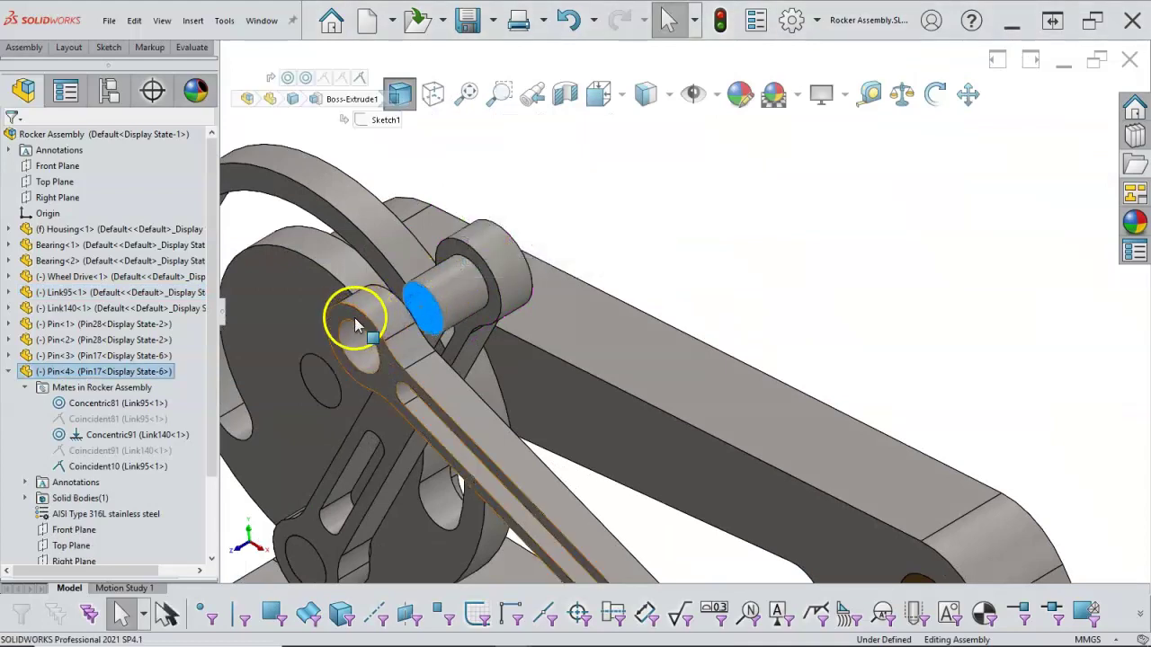
{"action": "left_click", "coordinate": [637, 180]}
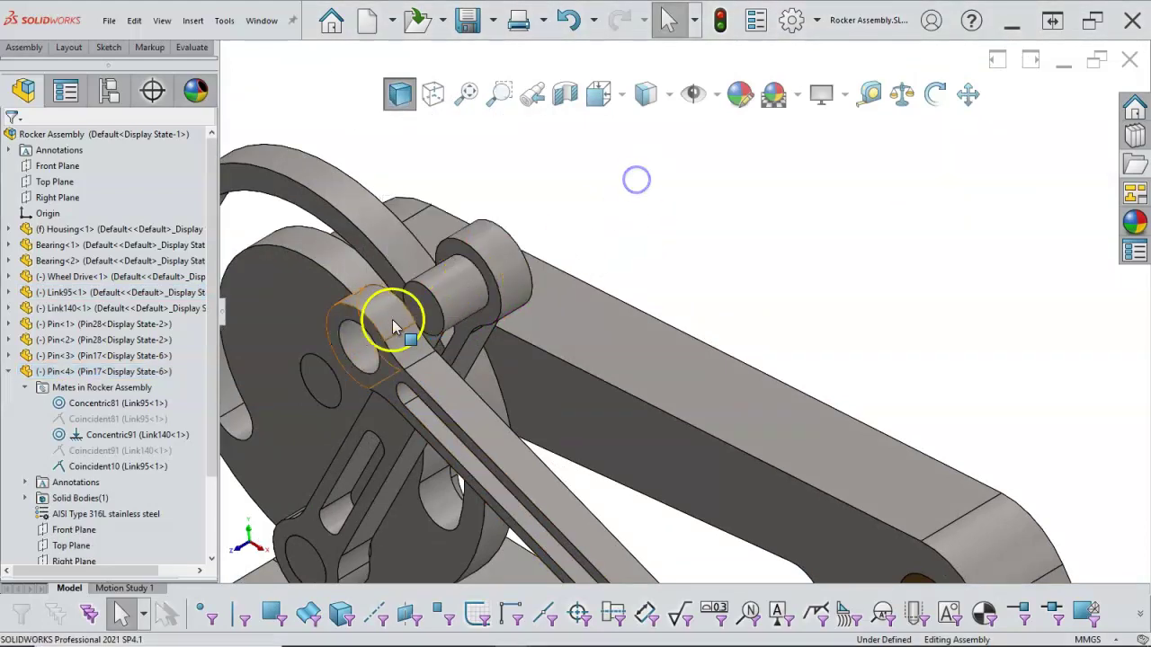
{"action": "scroll", "coordinate": [369, 320], "scroll_direction": "down", "scroll_amount": 3}
{"action": "left_click", "coordinate": [379, 312]}
{"action": "left_click", "coordinate": [508, 292], "text": "ctrl"}
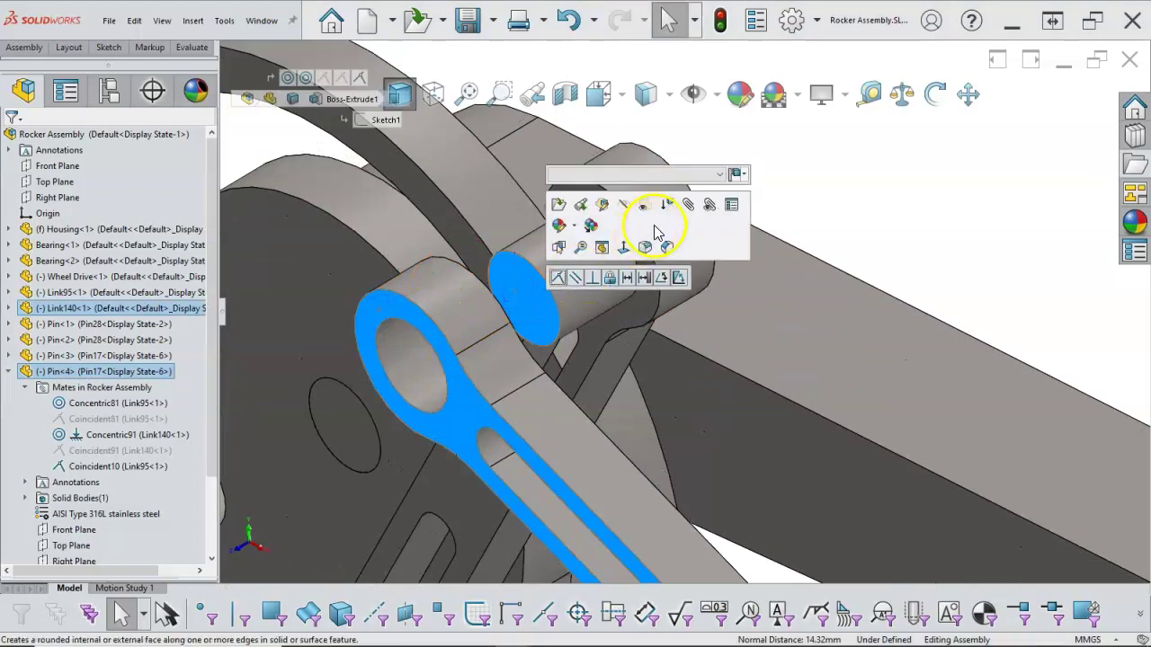
{"action": "left_click", "coordinate": [558, 277]}
- Check the distance between the end face of Pin<1> at the housing bearing and the front face of Link140
{"action": "scroll", "coordinate": [797, 238], "scroll_direction": "up", "scroll_amount": 6}
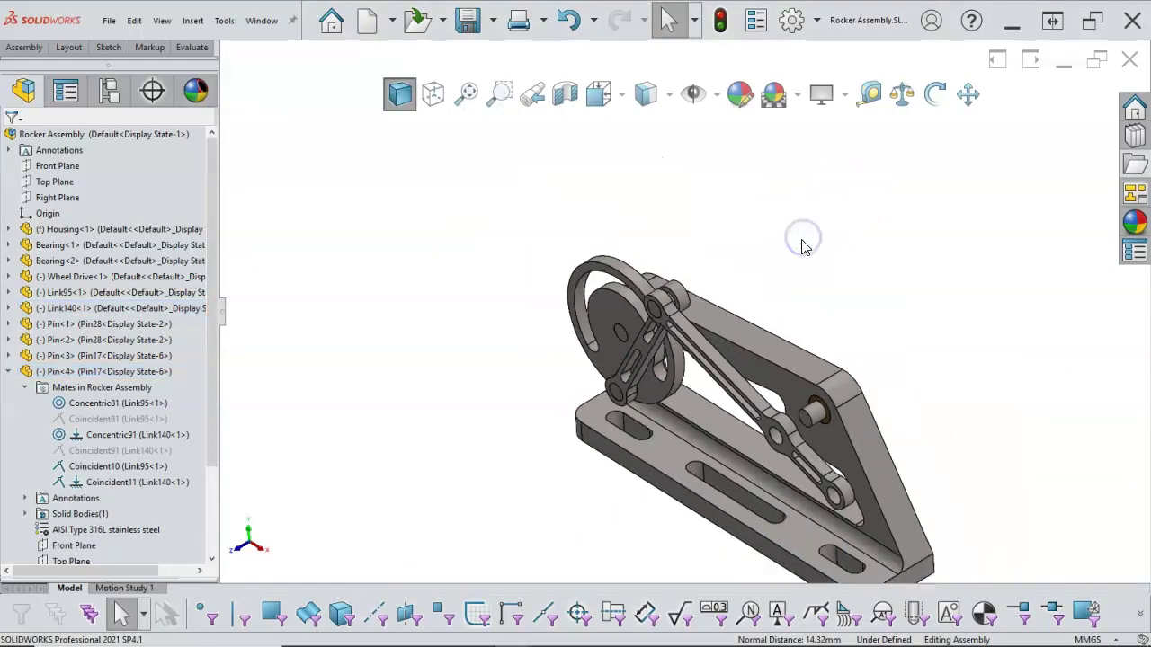
{"action": "scroll", "coordinate": [801, 363], "scroll_direction": "down", "scroll_amount": 3}
{"action": "scroll", "coordinate": [791, 438], "scroll_direction": "down", "scroll_amount": 3}
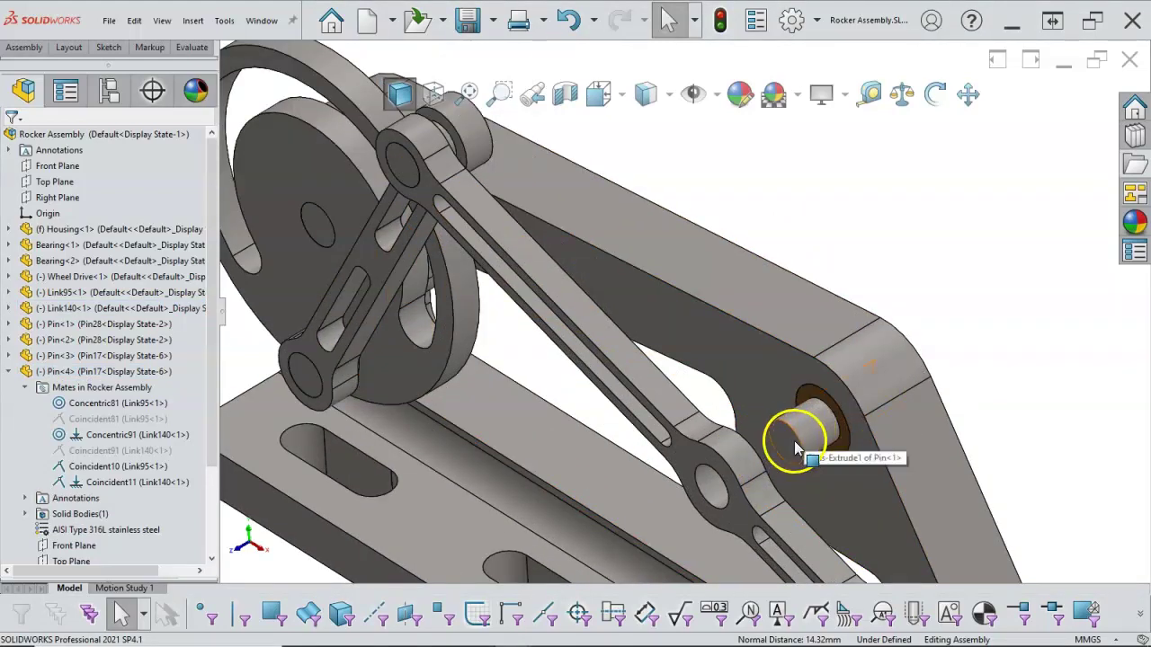
{"action": "left_click", "coordinate": [791, 440]}
{"action": "left_click", "coordinate": [692, 472], "text": "ctrl"}
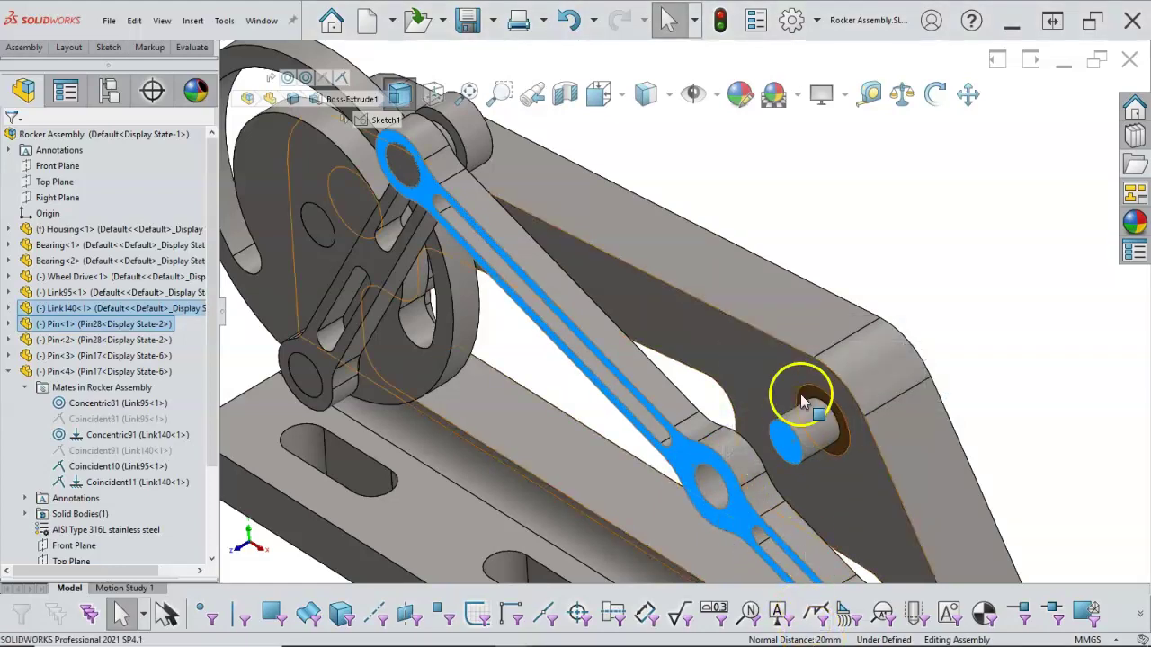
{"action": "left_click", "coordinate": [881, 257]}
{"action": "key", "text": "f"}
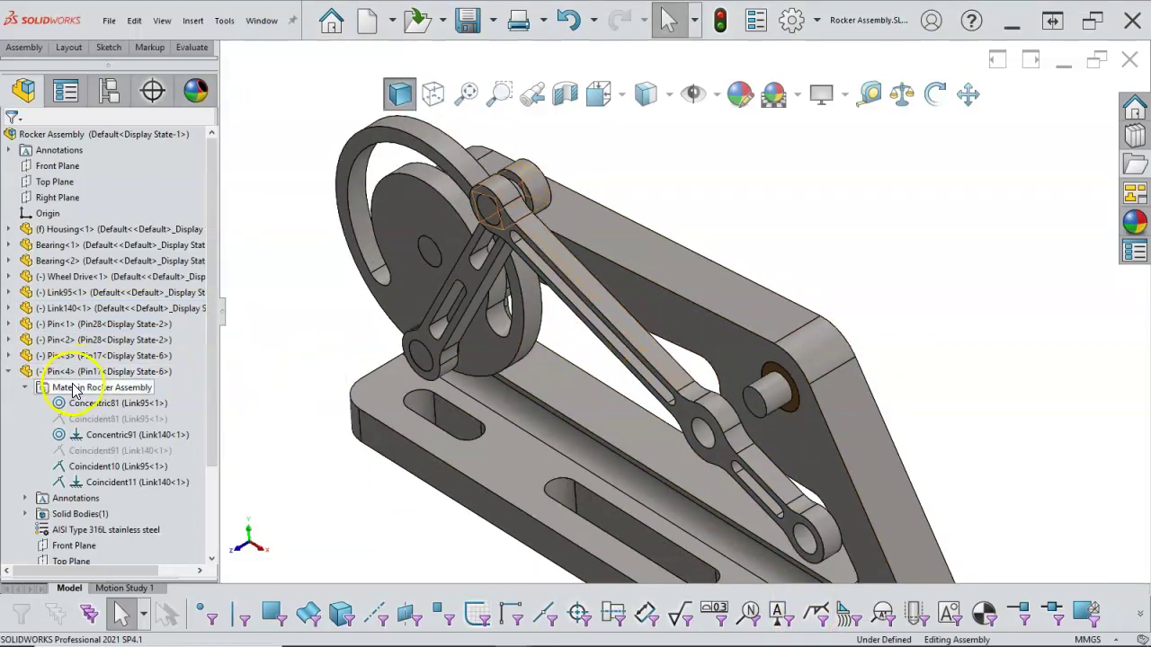
- Open the Pin part from component Pin<4> and display its configurations
{"action": "right_click", "coordinate": [85, 376]}
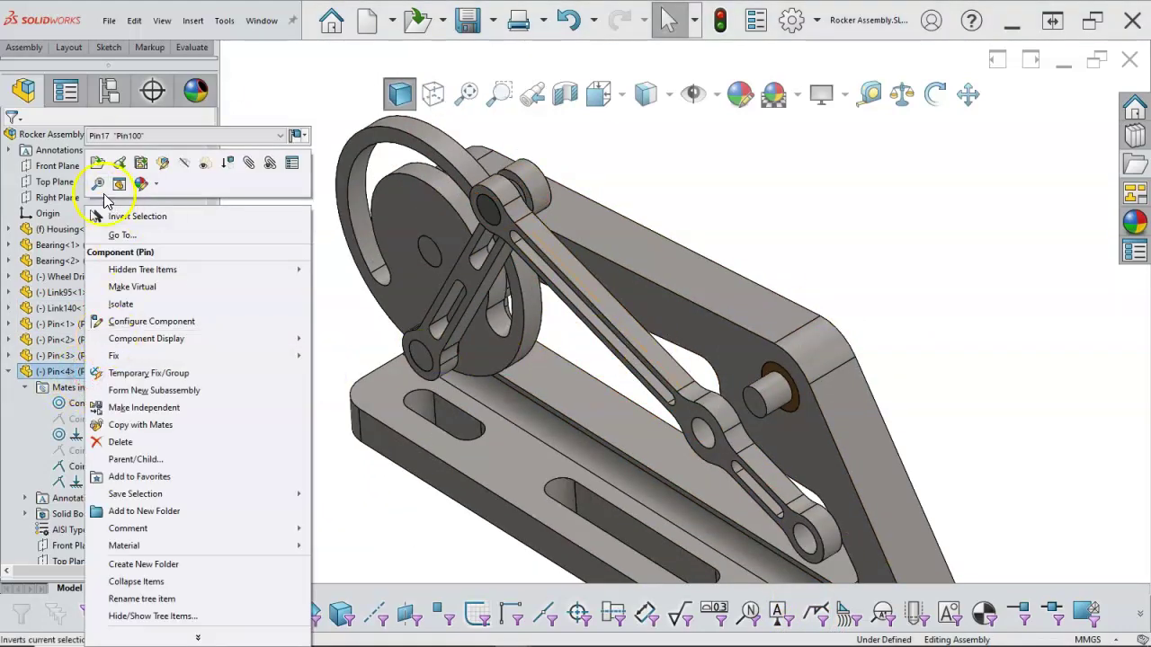
{"action": "left_click", "coordinate": [95, 166]}
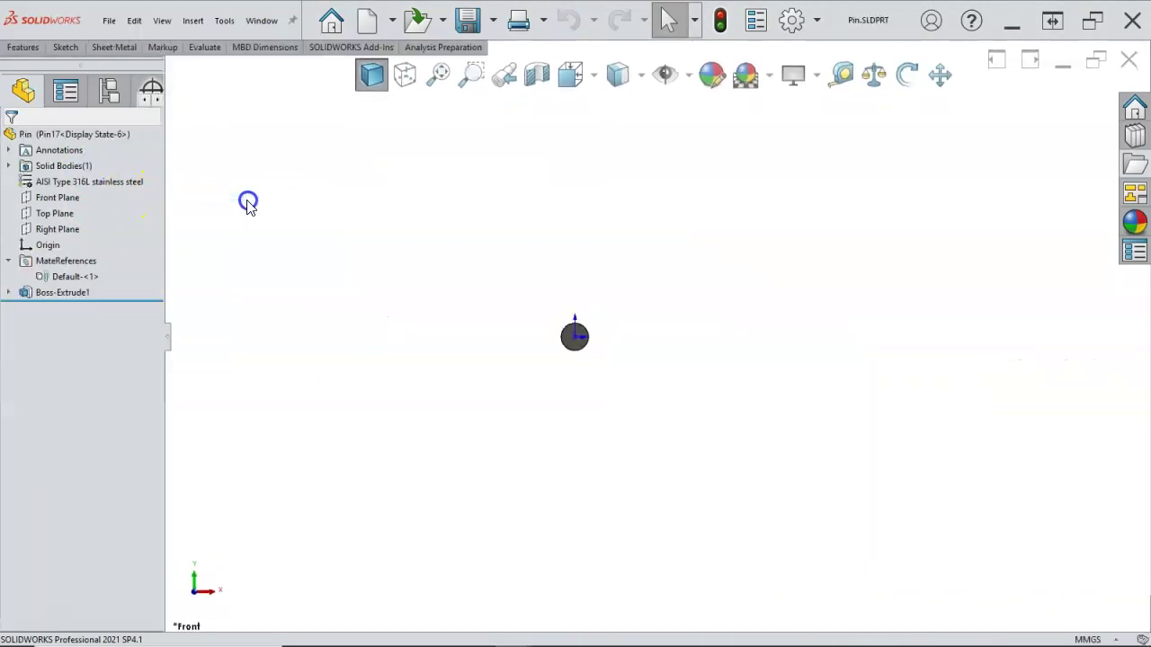
{"action": "left_click_drag", "start_coordinate": [163, 210], "coordinate": [240, 216]}
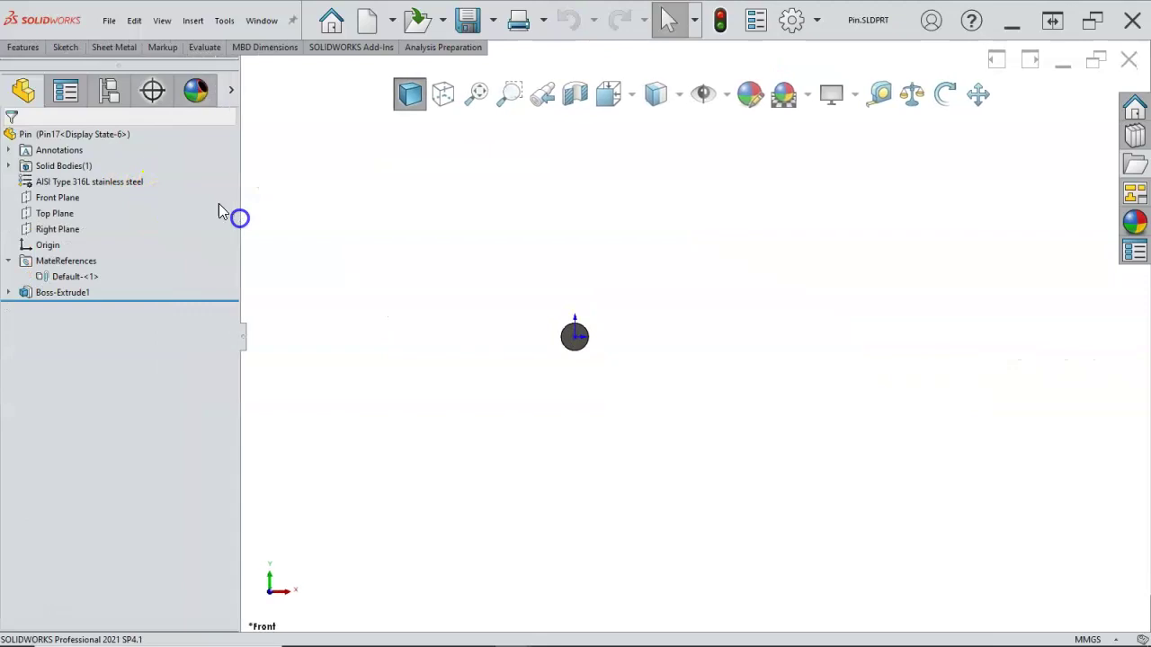
{"action": "left_click", "coordinate": [109, 91]}
{"action": "right_click", "coordinate": [96, 183]}
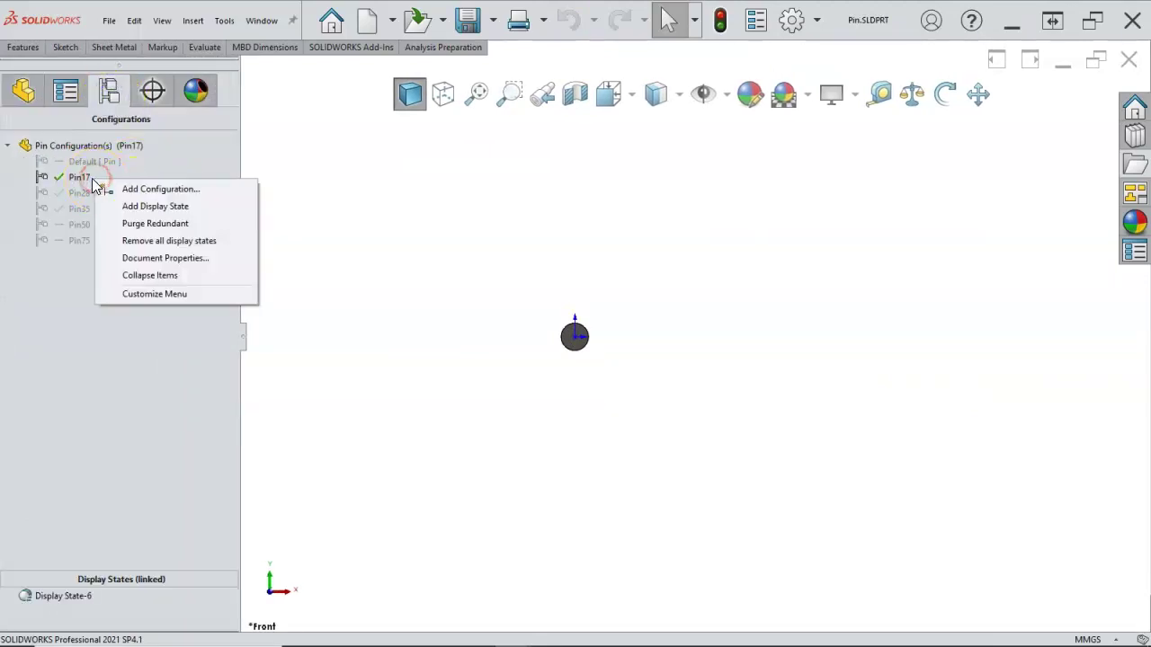
{"action": "right_click", "coordinate": [83, 178]}
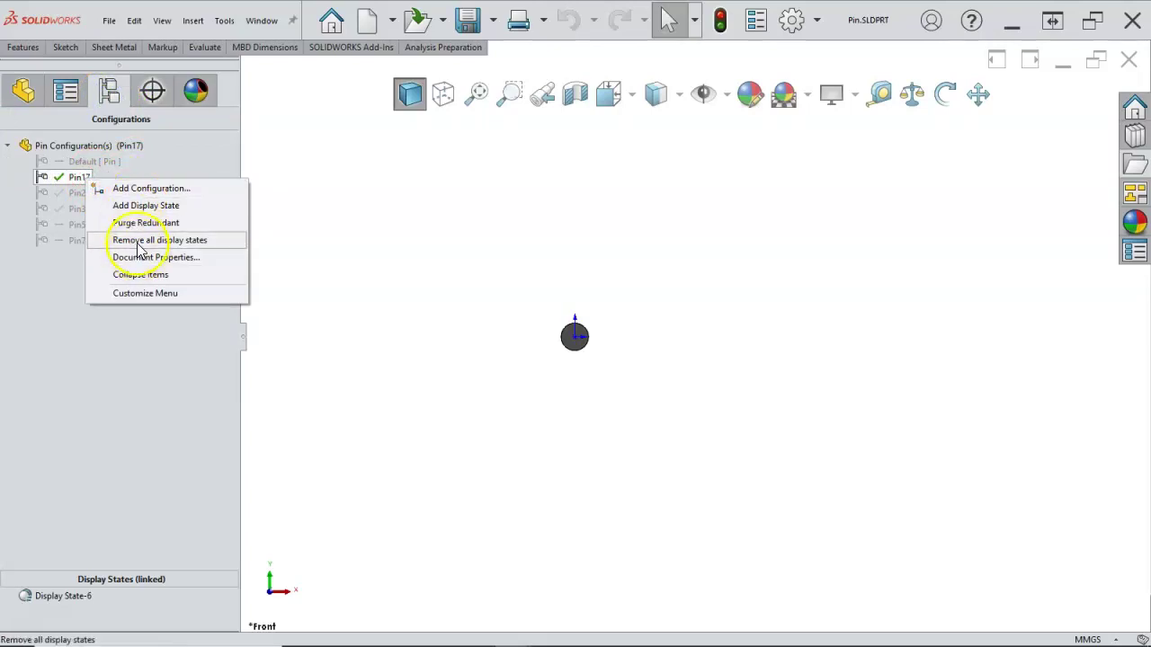
{"action": "left_click", "coordinate": [78, 179]}
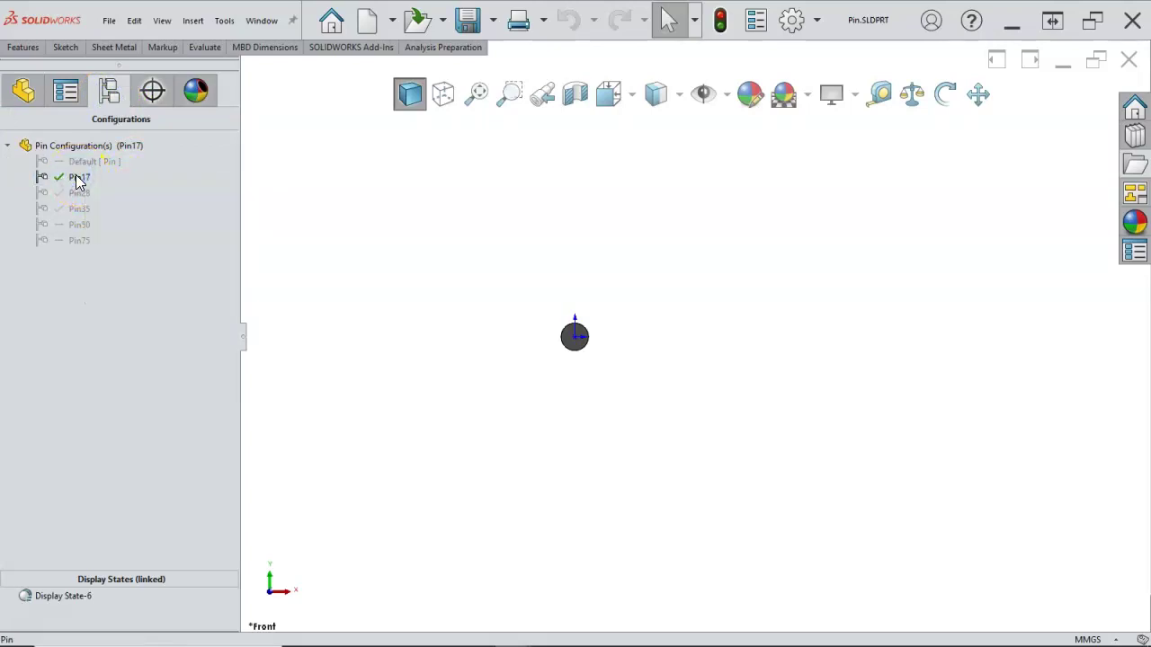
{"action": "right_click", "coordinate": [88, 198]}
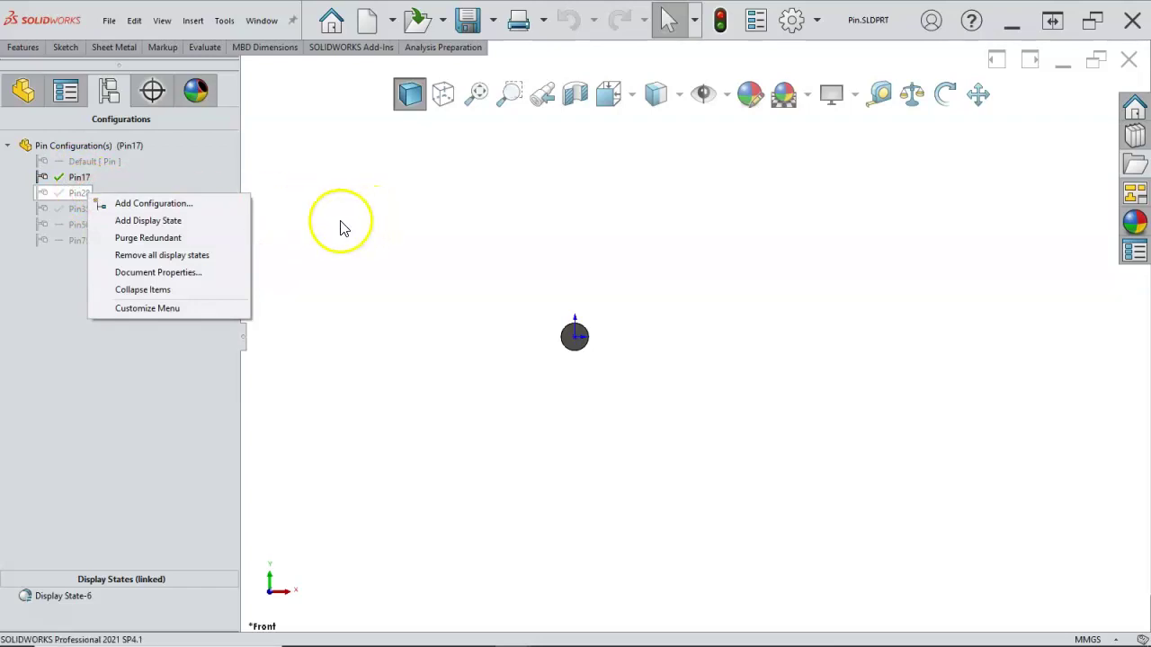
{"action": "left_click", "coordinate": [339, 223]}
- Correct the number in the description of the Pin17 configuration through its configuration properties
{"action": "double_click", "coordinate": [75, 179]}
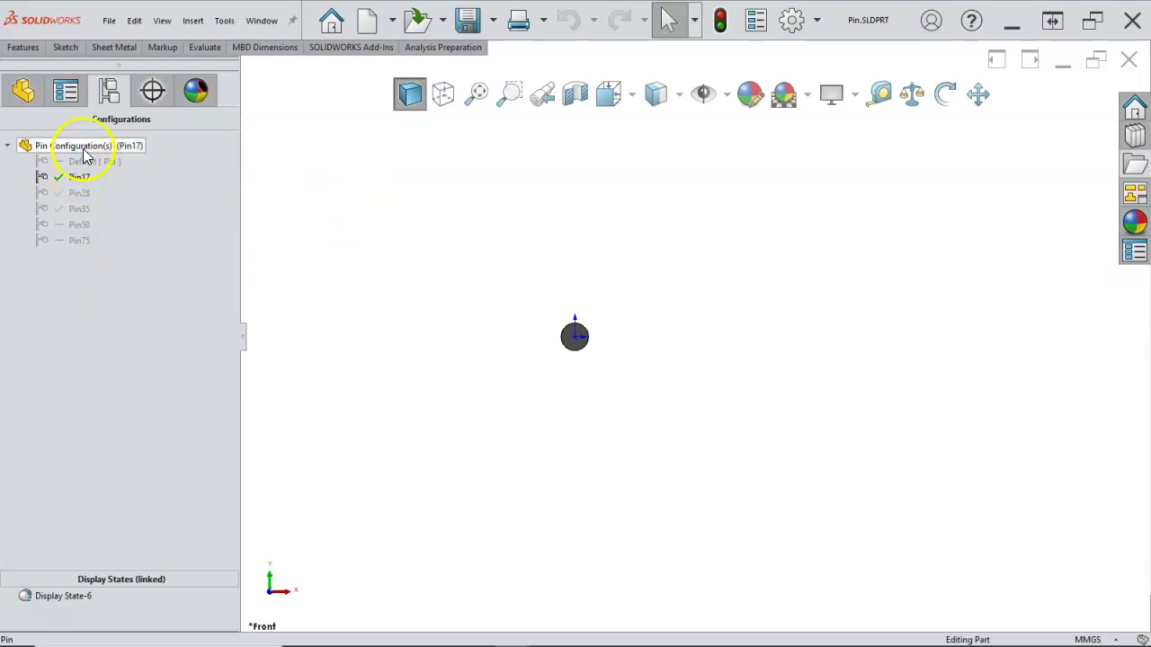
{"action": "right_click", "coordinate": [74, 177]}
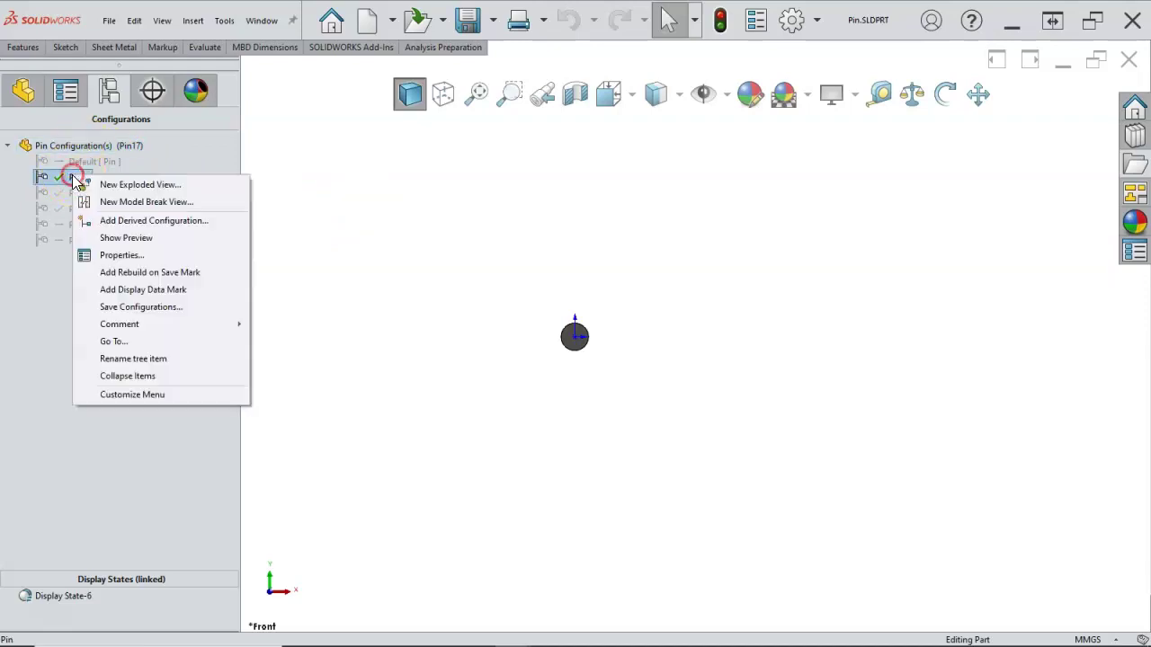
{"action": "left_click", "coordinate": [130, 255]}
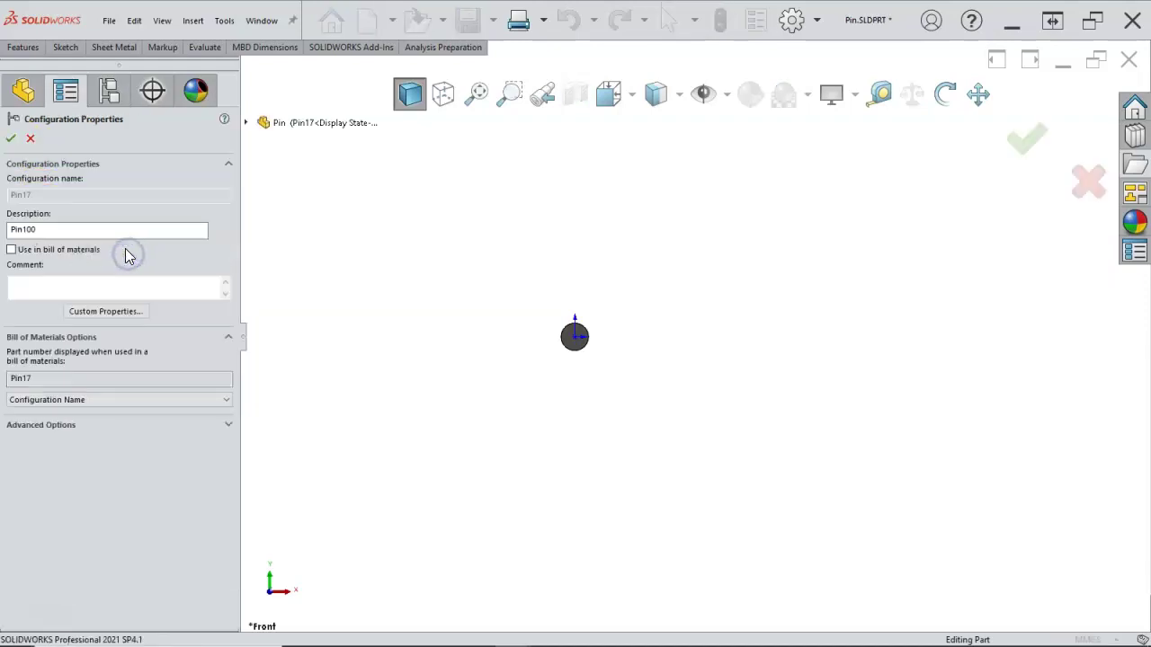
{"action": "left_click", "coordinate": [49, 230]}
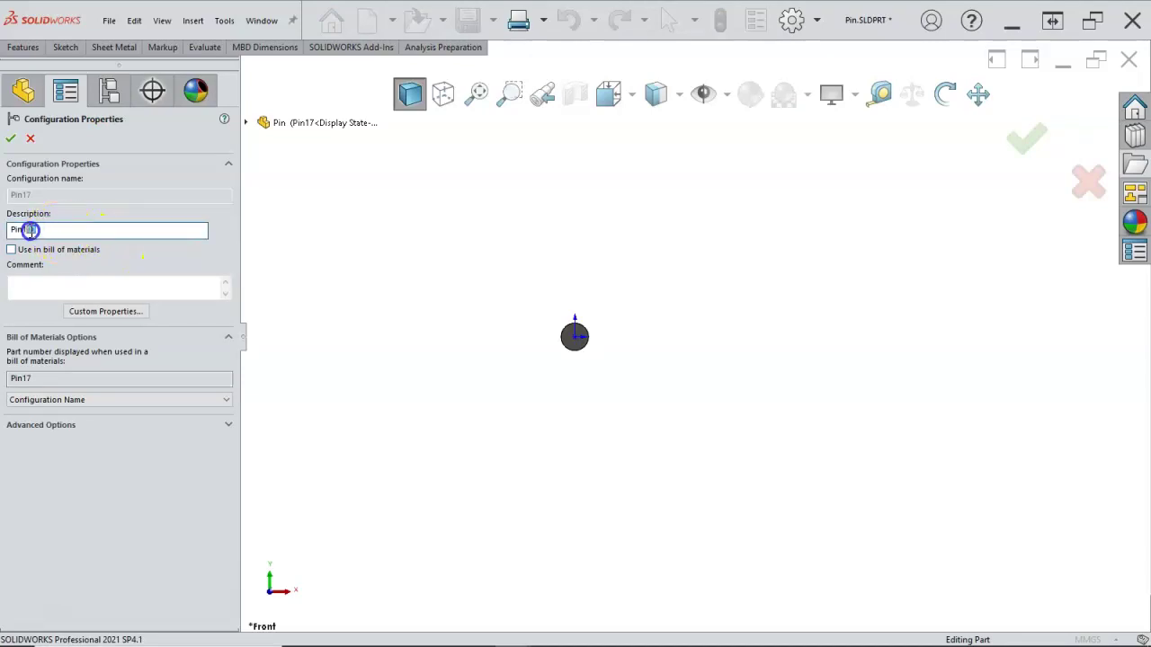
{"action": "key", "text": "Return"}
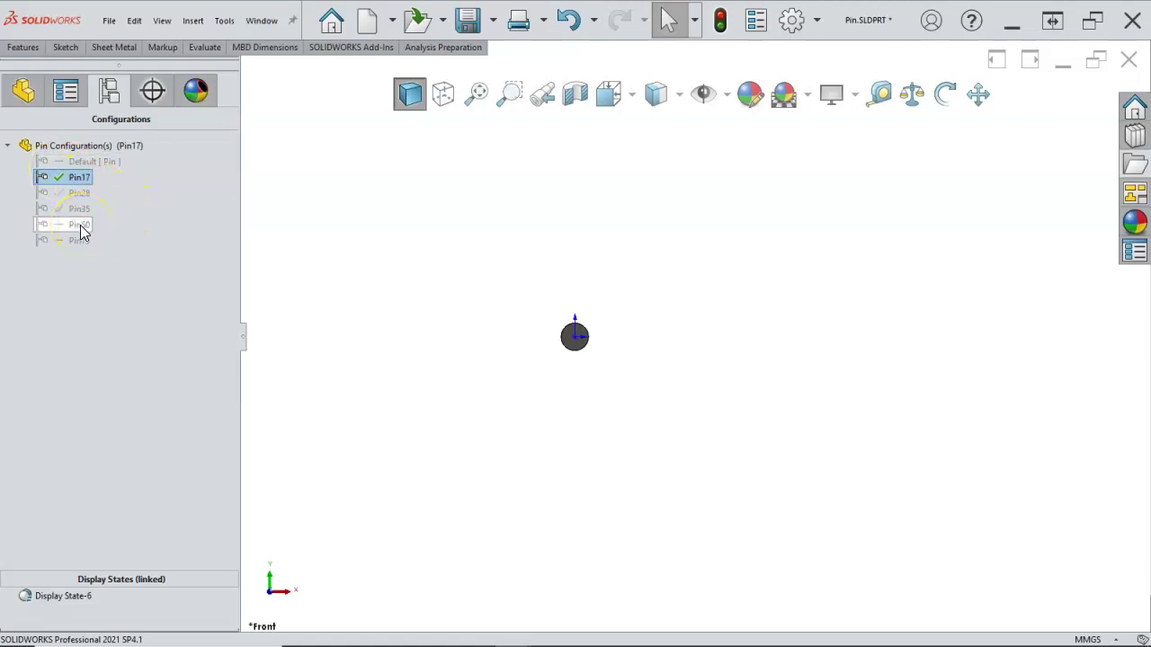
- Save the Pin part and close it to return to the rocker assembly
{"action": "left_click", "coordinate": [383, 216]}
{"action": "left_click", "coordinate": [466, 27]}
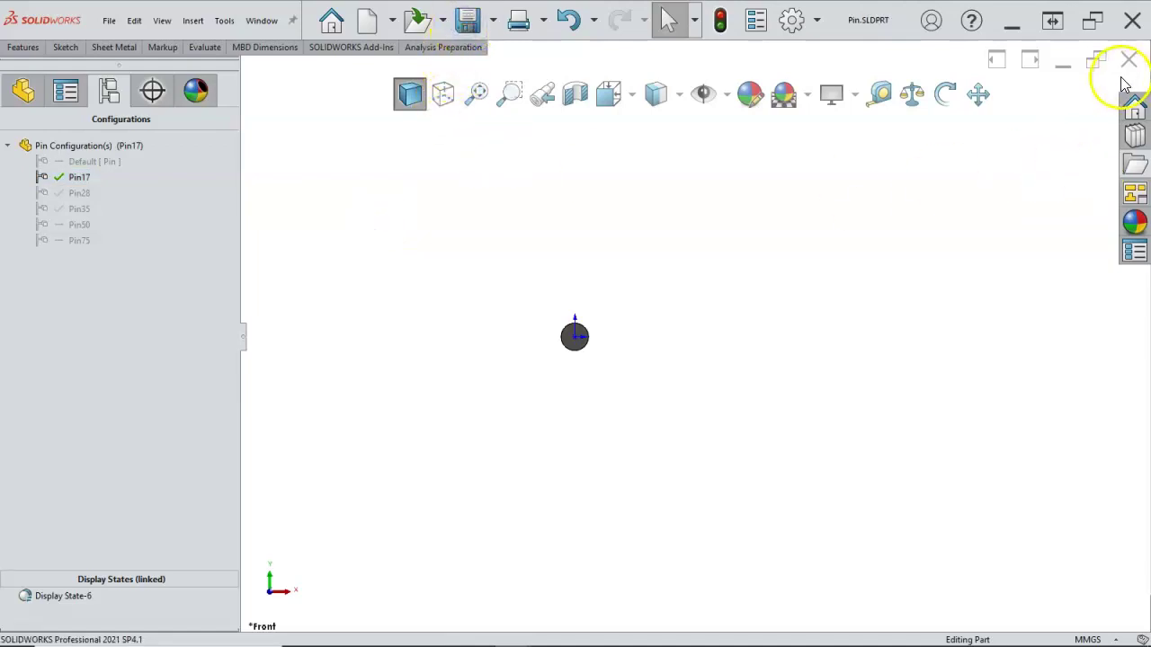
{"action": "left_click", "coordinate": [1128, 60]}
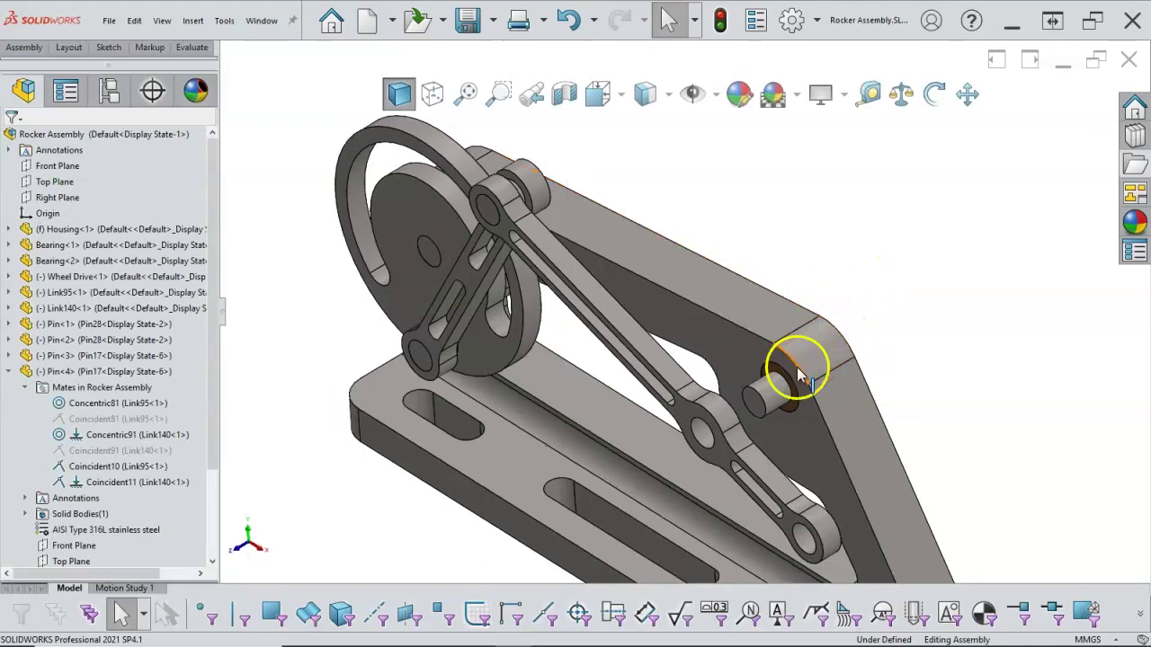
- Switch component Pin<1> at the housing bearing to the Pin50 configuration and collapse the Pin<4> details
{"action": "right_click", "coordinate": [802, 362]}
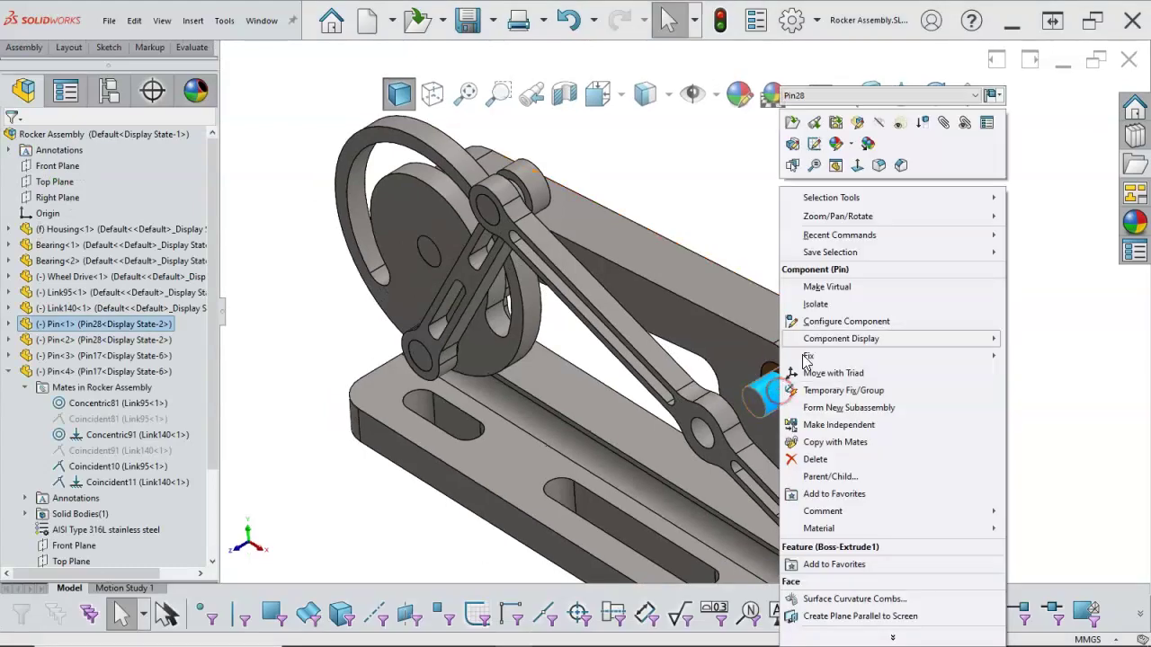
{"action": "left_click", "coordinate": [976, 95]}
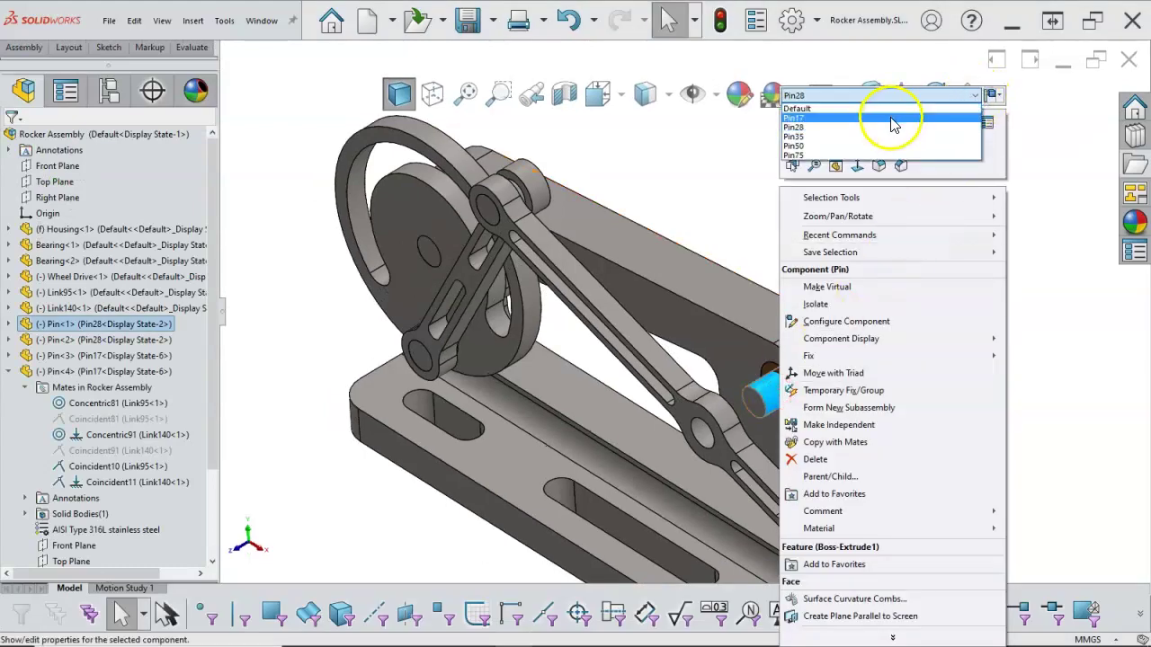
{"action": "left_click", "coordinate": [849, 145]}
{"action": "left_click", "coordinate": [1013, 97]}
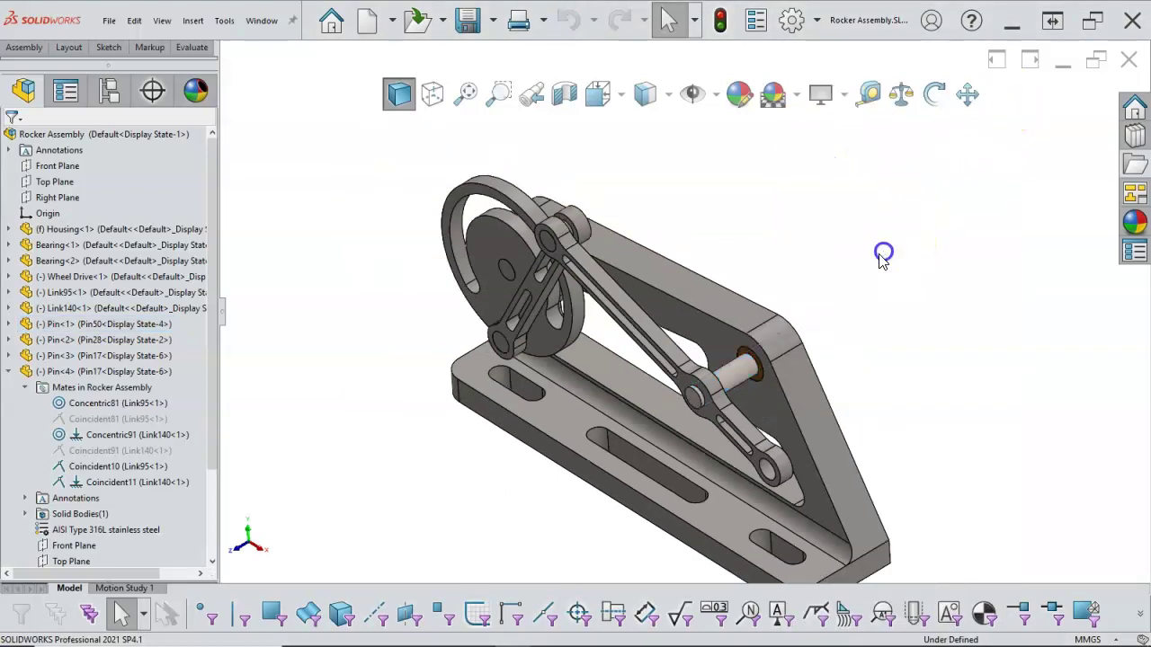
{"action": "mouse_move", "coordinate": [832, 290]}
{"action": "middle_mouse_down"}
{"action": "mouse_move", "coordinate": [825, 275]}
{"action": "mouse_move", "coordinate": [757, 273]}
{"action": "mouse_move", "coordinate": [830, 264]}
{"action": "mouse_move", "coordinate": [827, 311]}
{"action": "middle_mouse_up"}
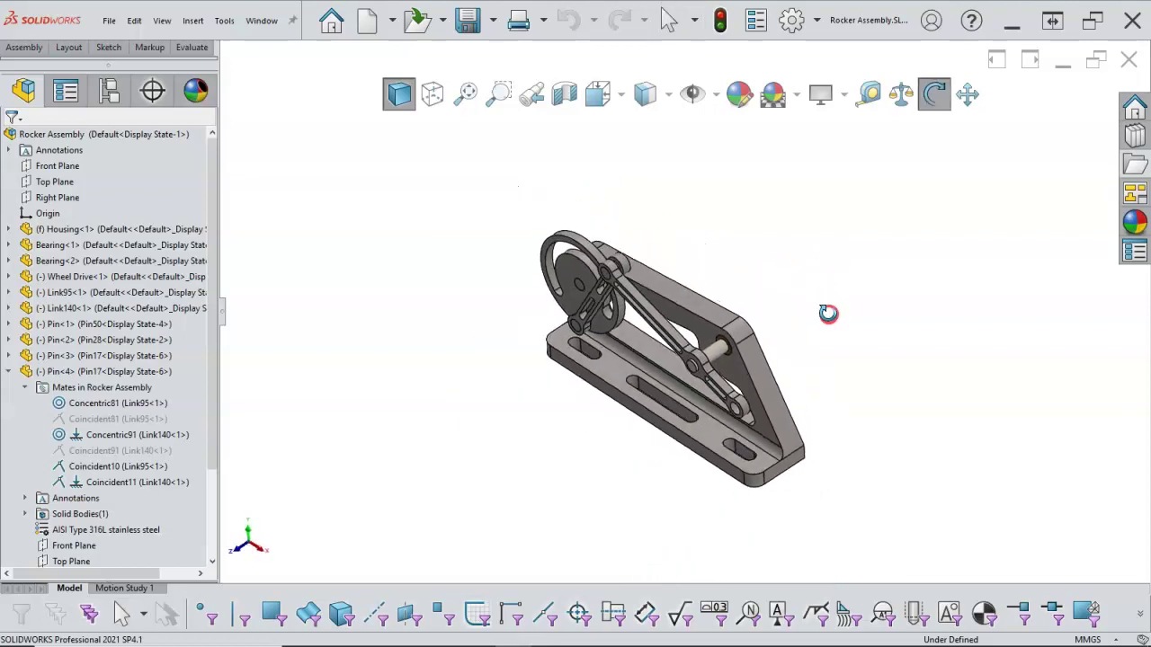
{"action": "left_click", "coordinate": [7, 374]}
- Move the linkage through its range of motion, leaving the joint between Link95 and Link140 raised above the housing
{"action": "middle_click_drag", "start_coordinate": [437, 334], "coordinate": [522, 309]}
{"action": "middle_click_drag", "start_coordinate": [769, 302], "coordinate": [683, 301]}
{"action": "scroll", "coordinate": [635, 300], "scroll_direction": "down", "scroll_amount": 3}
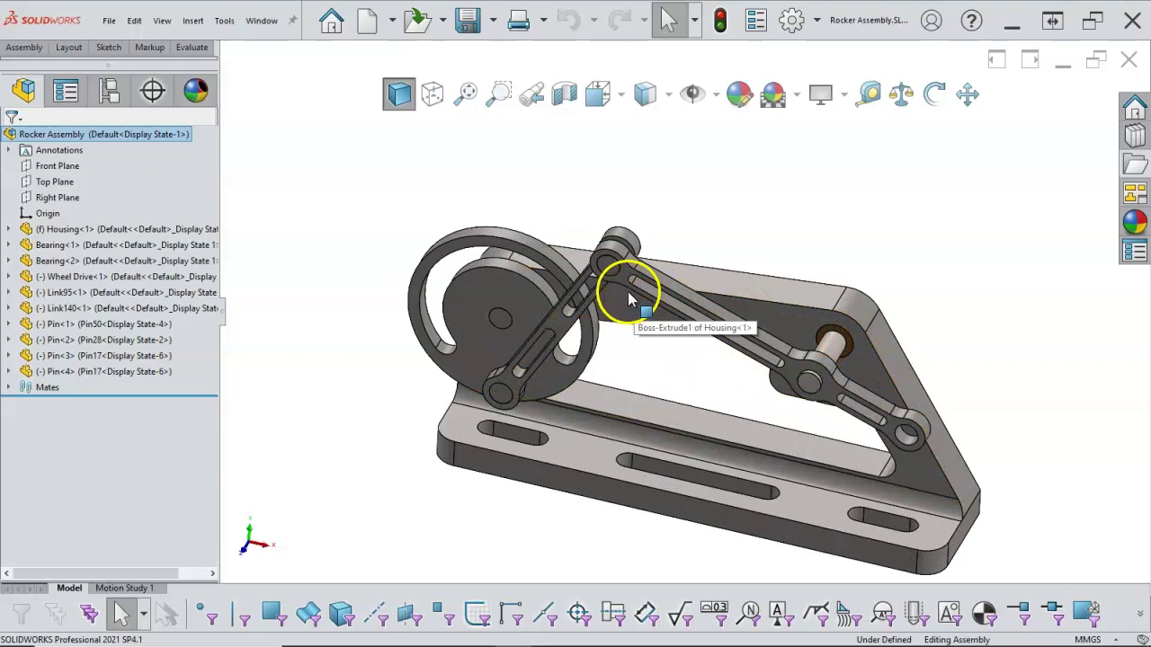
{"action": "left_click_drag", "start_coordinate": [610, 276], "coordinate": [547, 355]}
{"action": "middle_click_drag", "start_coordinate": [569, 355], "coordinate": [541, 282]}
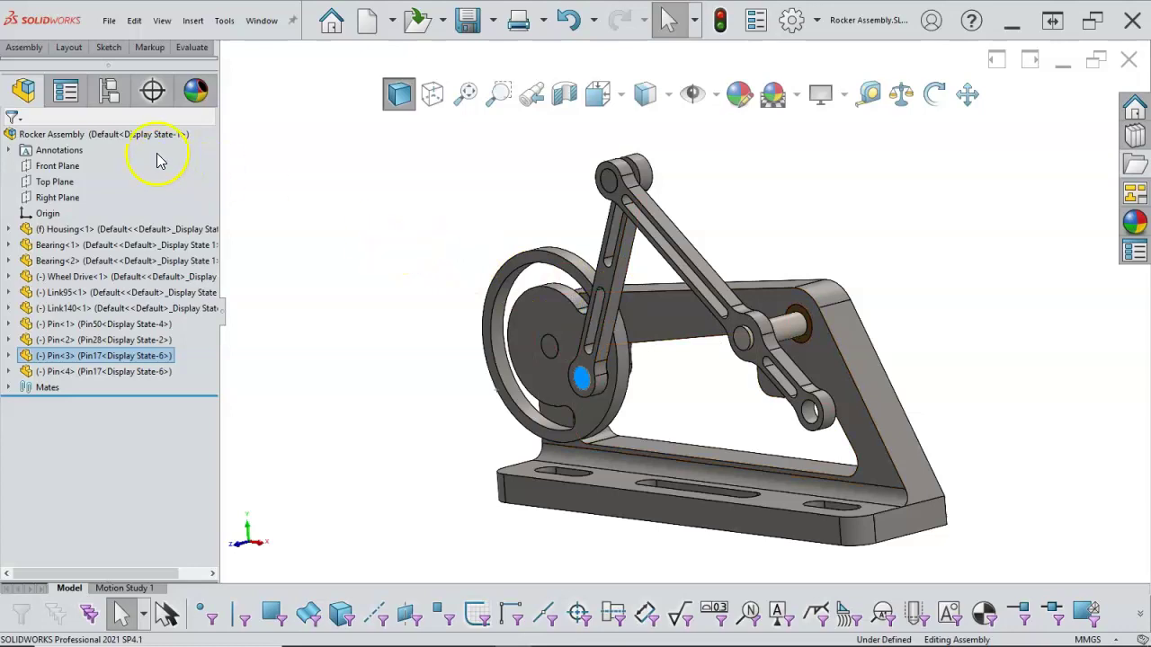
- Add an assembly configuration named "dynamic" and make the Default configuration active again
{"action": "left_click", "coordinate": [112, 97]}
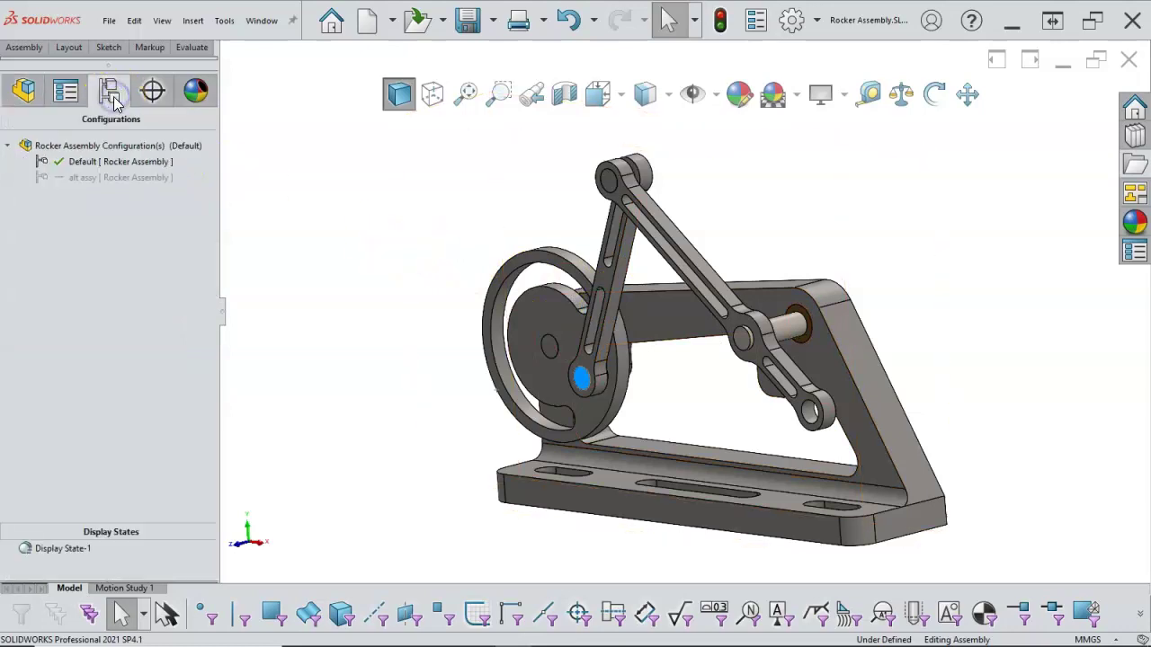
{"action": "left_click", "coordinate": [104, 162]}
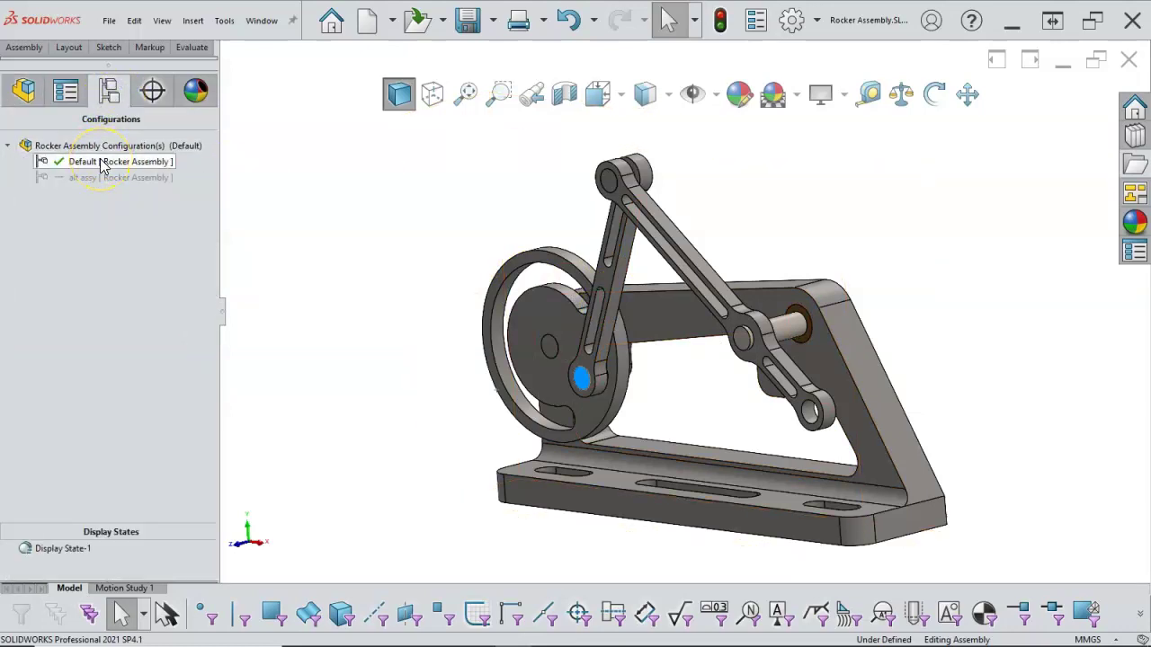
{"action": "left_click", "coordinate": [105, 150]}
{"action": "right_click", "coordinate": [104, 150]}
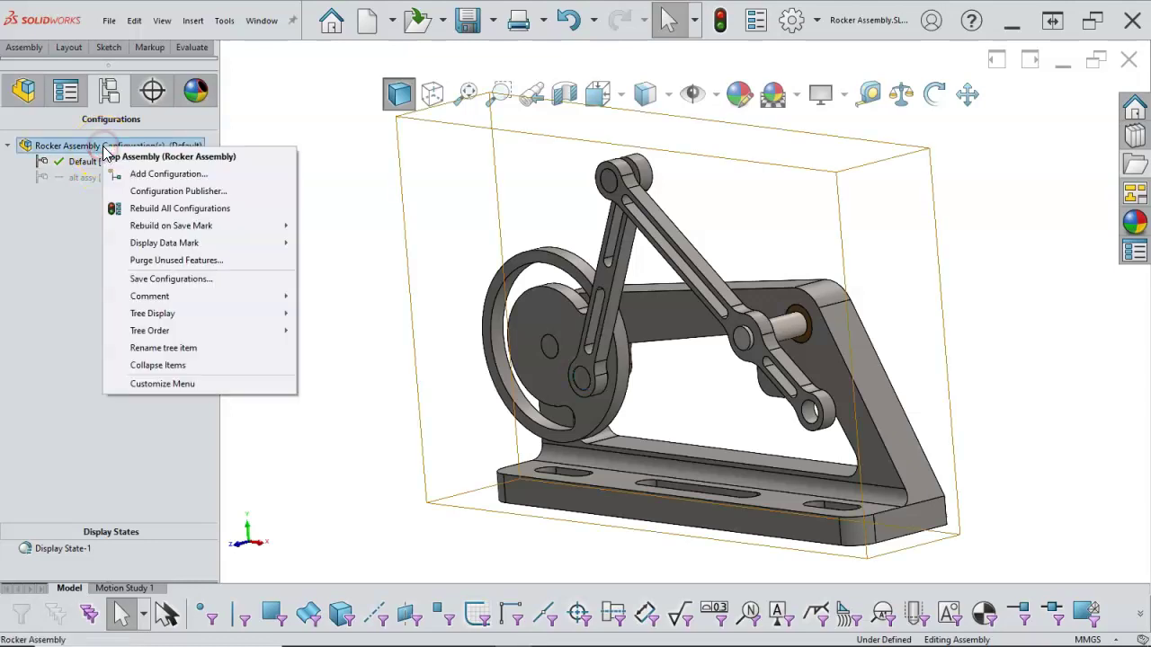
{"action": "left_click", "coordinate": [155, 172]}
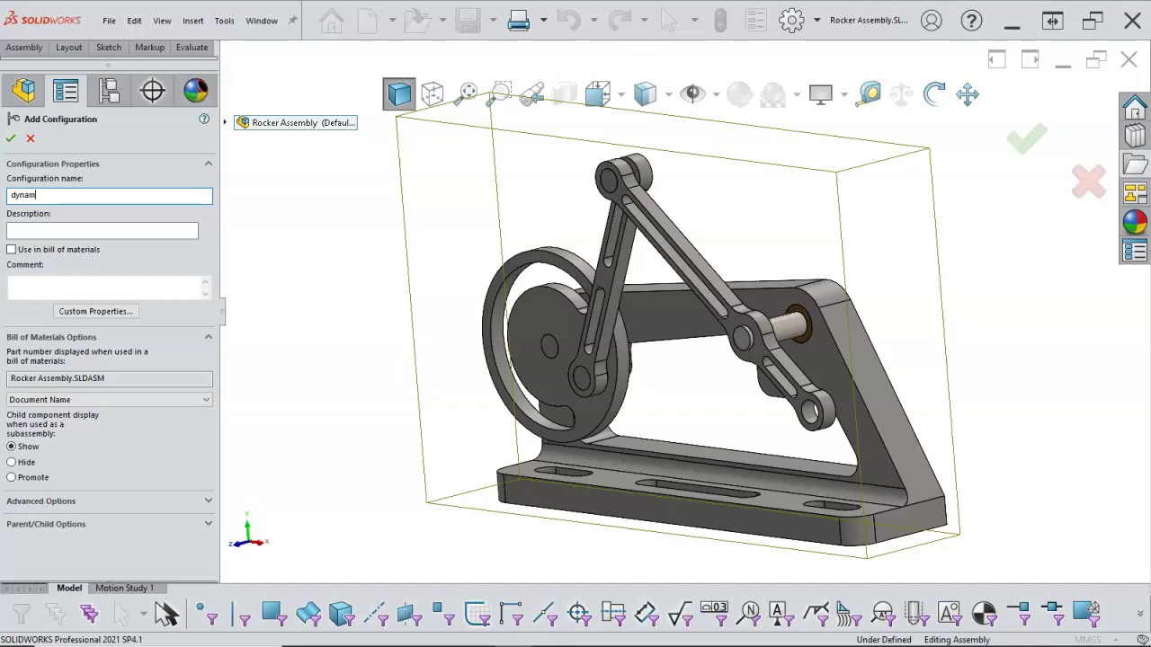
{"action": "left_click", "coordinate": [164, 231]}
{"action": "key", "text": "Return"}
{"action": "left_click", "coordinate": [77, 194]}
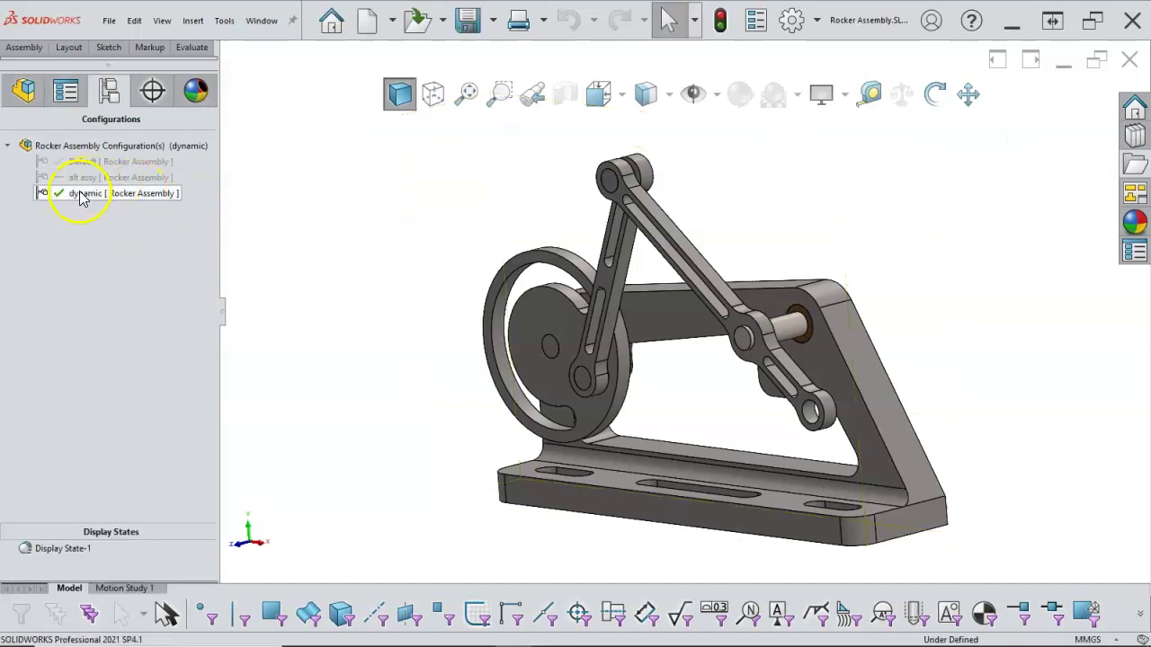
{"action": "left_click", "coordinate": [54, 145]}
{"action": "double_click", "coordinate": [43, 162]}
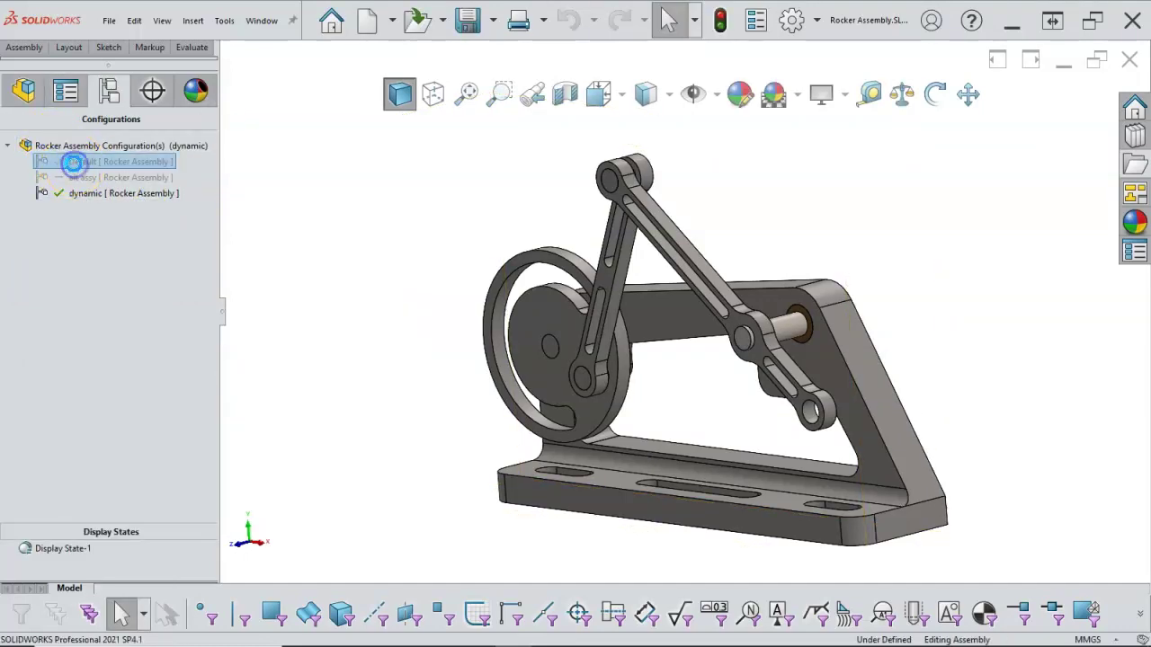
- Try to add a 70-degree angle mate between the side face of Link95 and the top face of the housing base
{"action": "scroll", "coordinate": [630, 314], "scroll_direction": "down", "scroll_amount": 4}
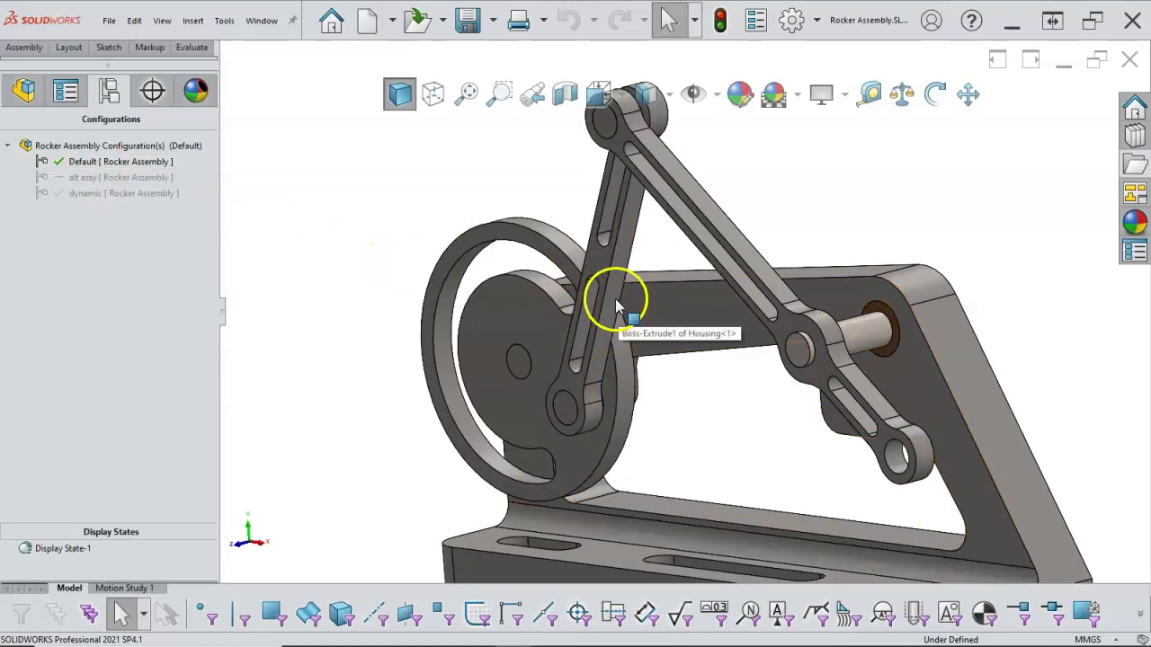
{"action": "left_click", "coordinate": [601, 303]}
{"action": "scroll", "coordinate": [564, 319], "scroll_direction": "up", "scroll_amount": 6}
{"action": "left_click_drag", "start_coordinate": [564, 319], "coordinate": [632, 404]}
{"action": "key", "text": "Escape"}
{"action": "left_click", "coordinate": [632, 403]}
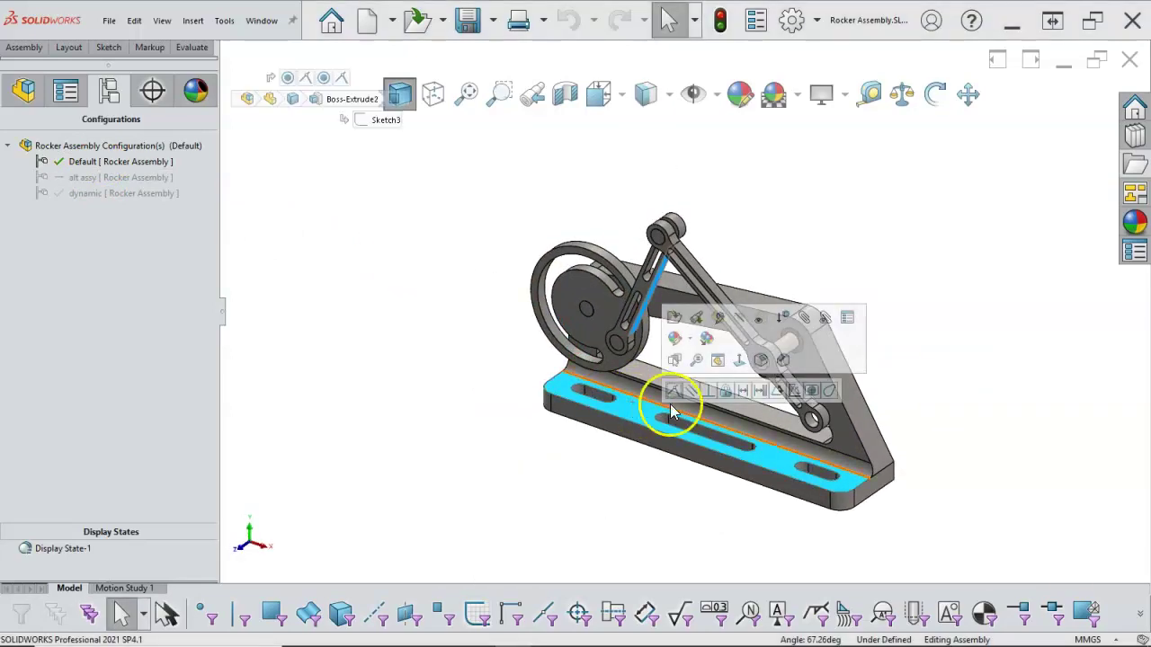
{"action": "left_click", "coordinate": [777, 390]}
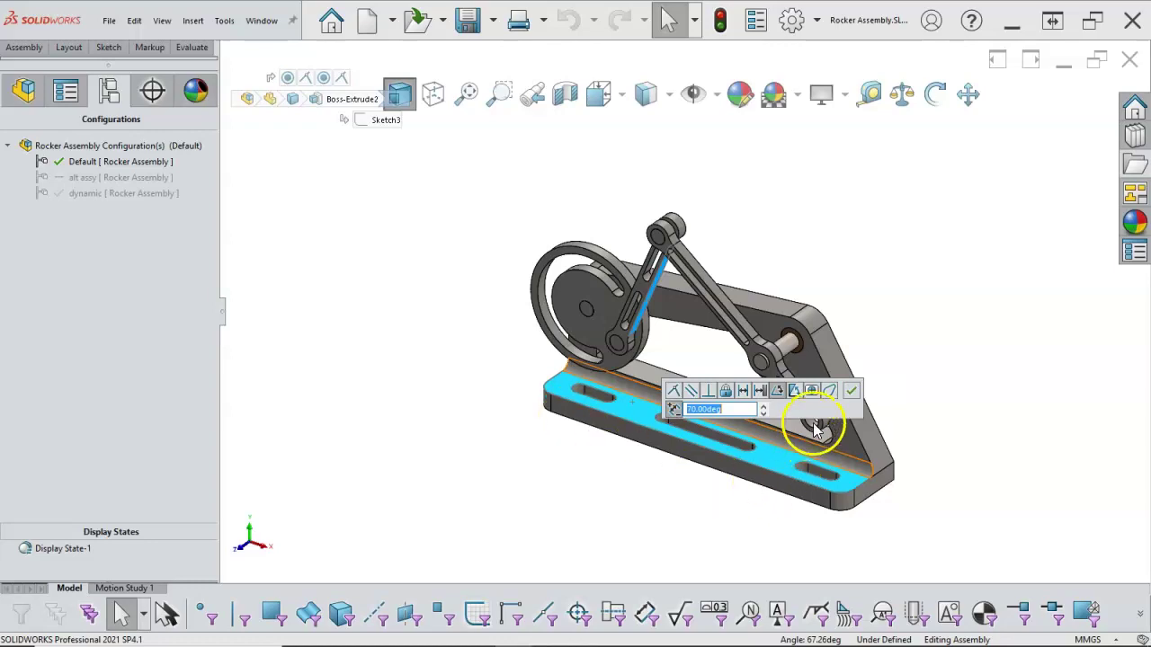
{"action": "left_click", "coordinate": [850, 390]}
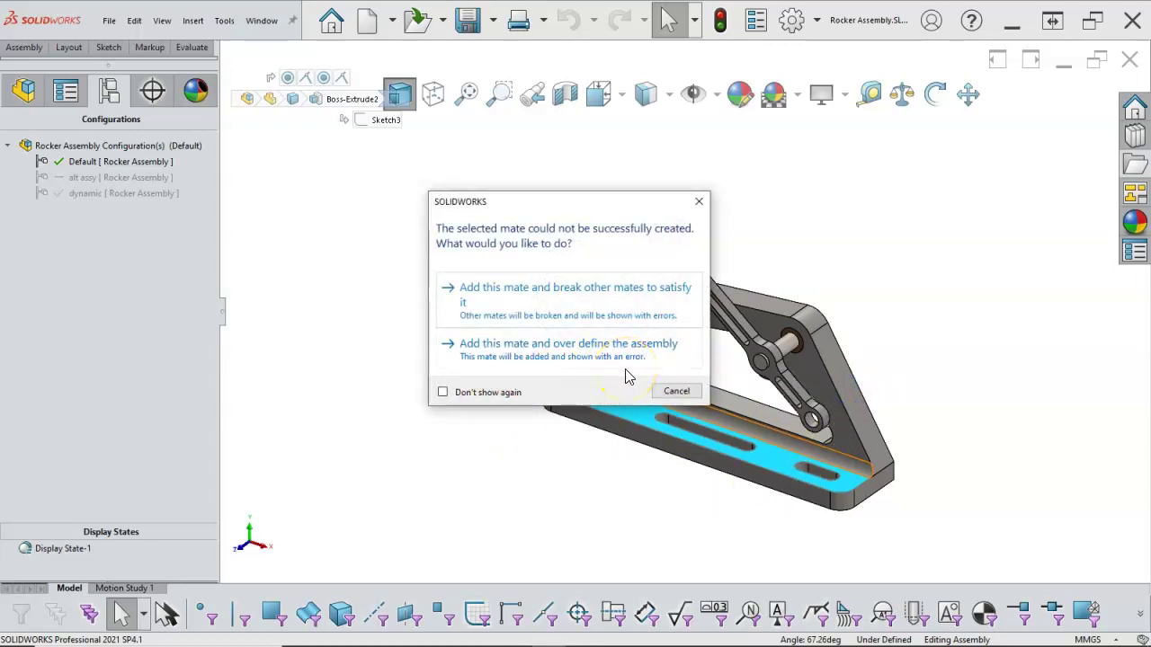
{"action": "left_click", "coordinate": [674, 389]}
{"action": "left_click", "coordinate": [407, 384]}
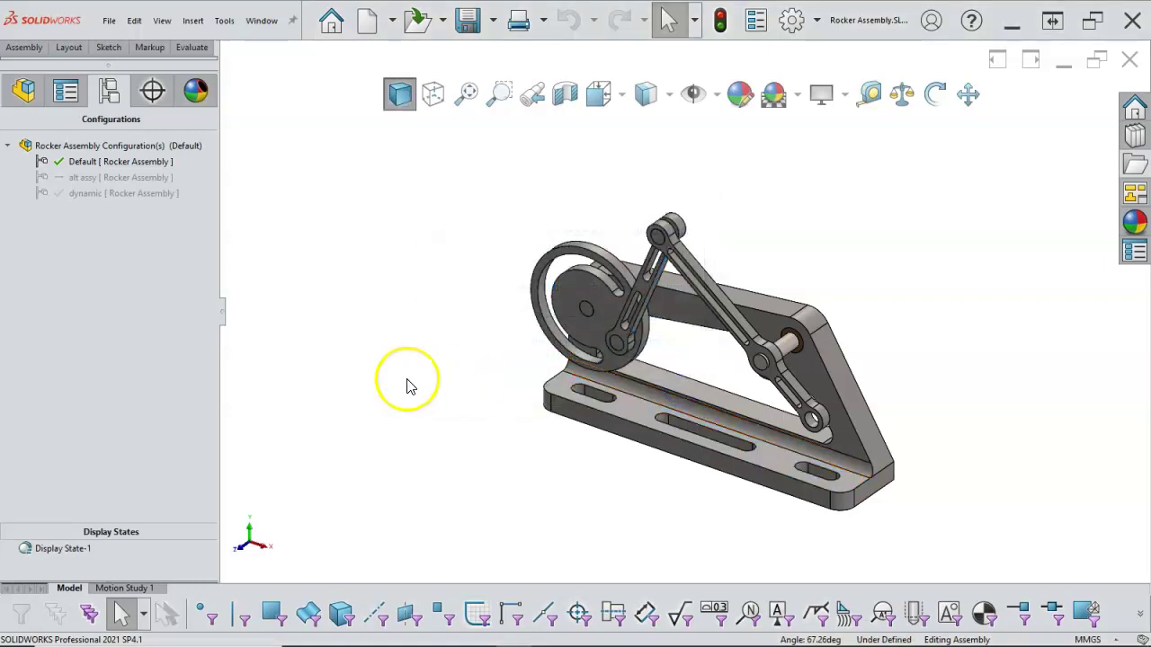
- Add a 65-degree angle mate between the side face of Link95 and the top face of the housing base
{"action": "left_click", "coordinate": [24, 90]}
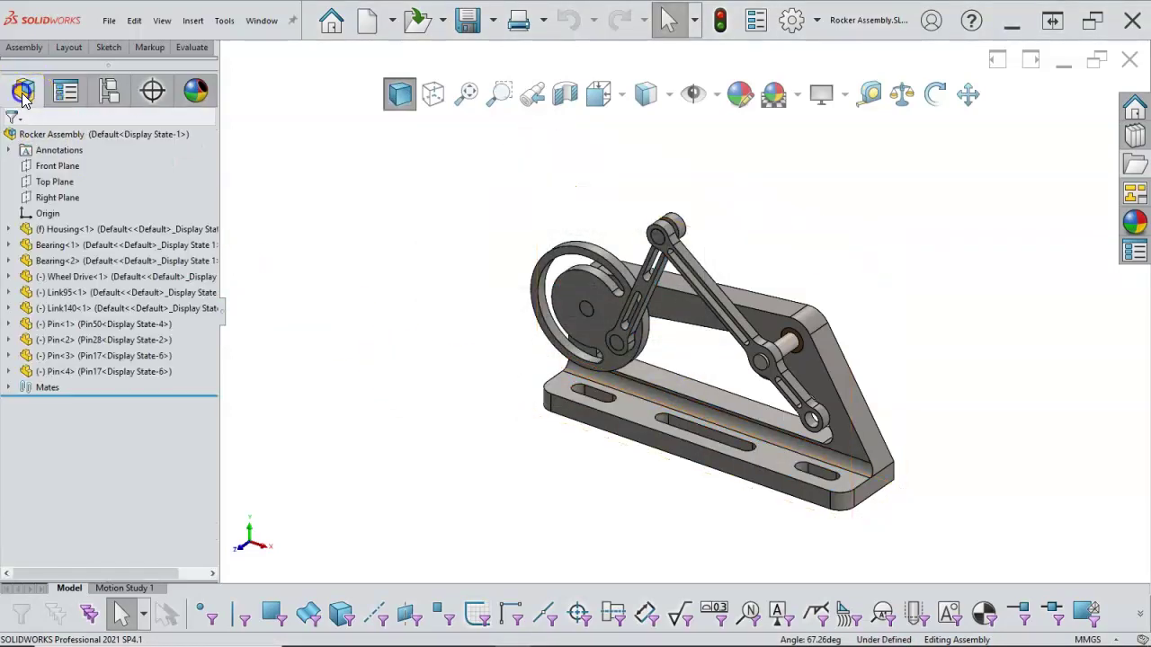
{"action": "left_click", "coordinate": [10, 387]}
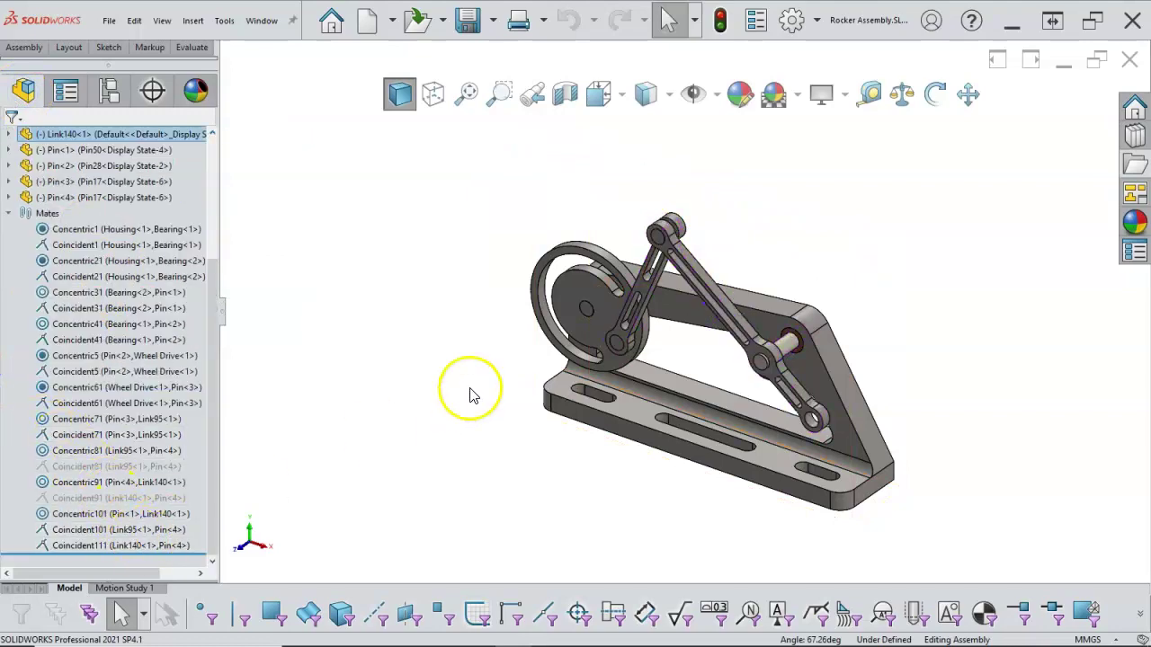
{"action": "scroll", "coordinate": [665, 324], "scroll_direction": "down", "scroll_amount": 3}
{"action": "scroll", "coordinate": [667, 286], "scroll_direction": "down", "scroll_amount": 3}
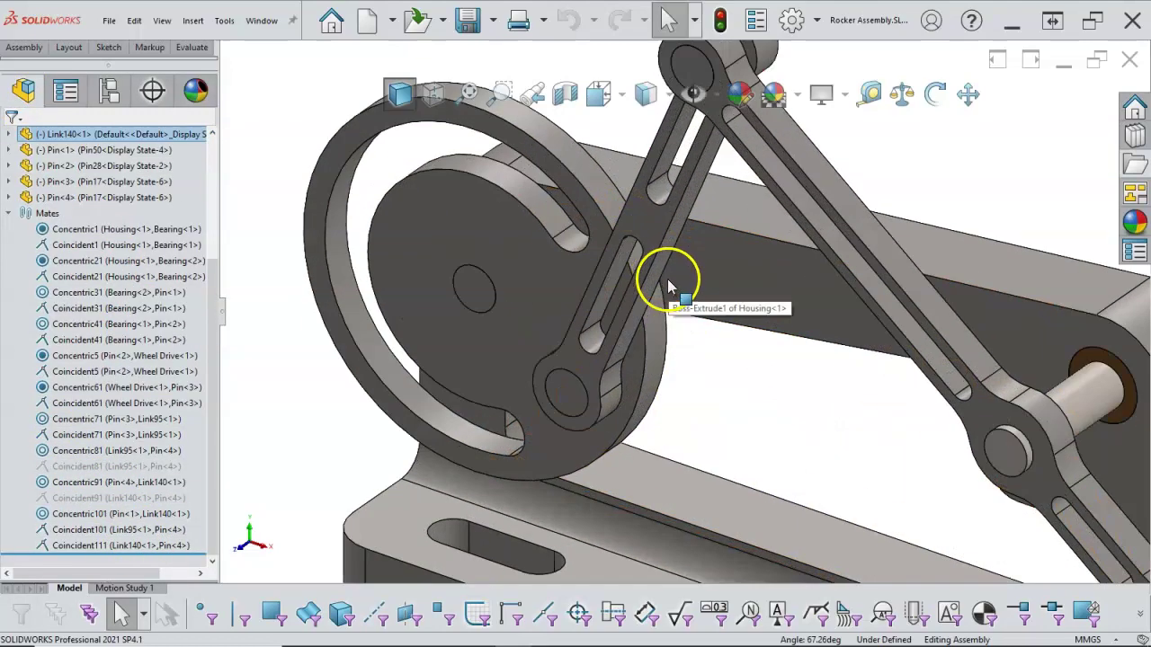
{"action": "left_click", "coordinate": [660, 266]}
{"action": "scroll", "coordinate": [698, 359], "scroll_direction": "up", "scroll_amount": 5}
{"action": "left_click", "coordinate": [661, 427], "text": "ctrl"}
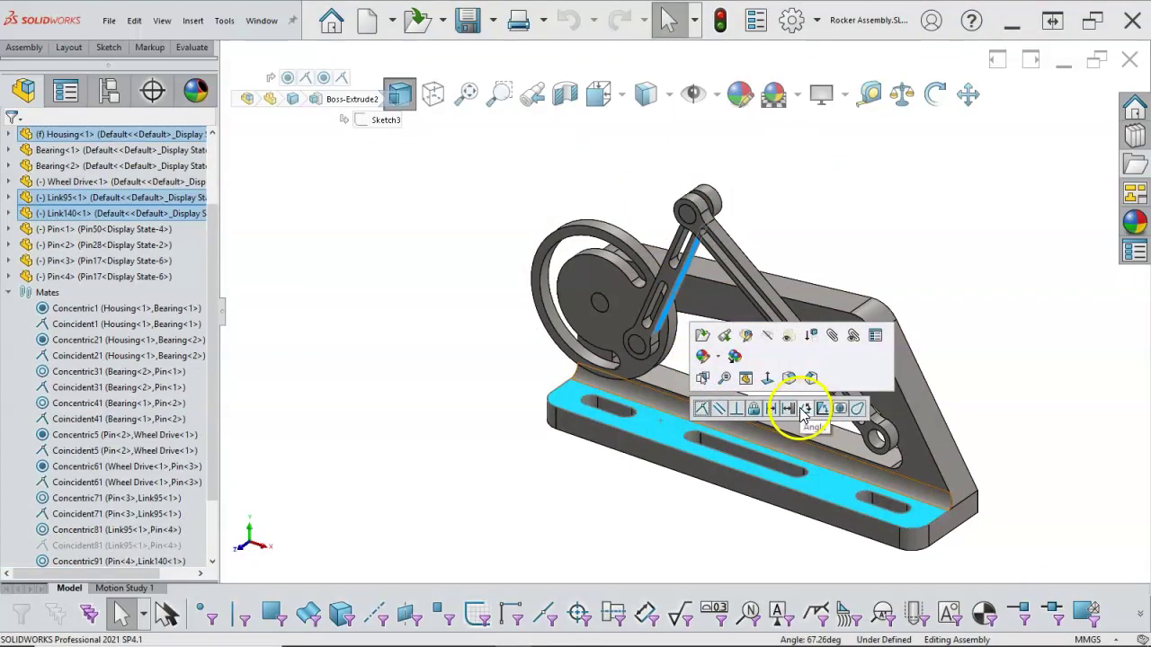
{"action": "left_click", "coordinate": [805, 411]}
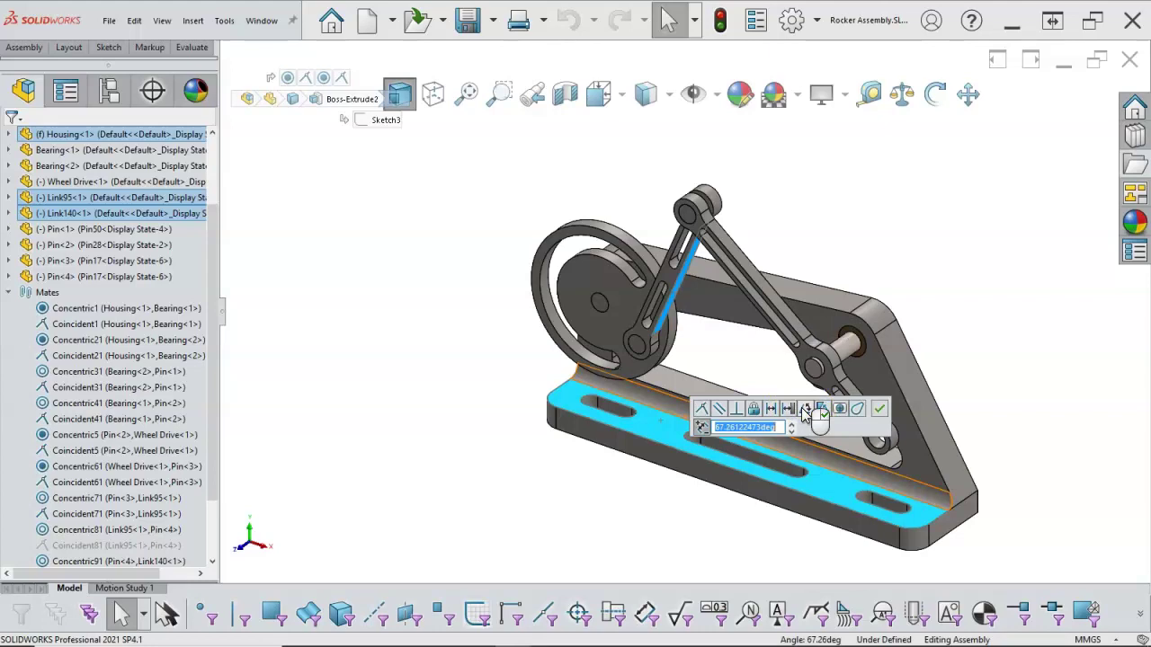
{"action": "type", "text": "65"}
{"action": "key", "text": "Return"}
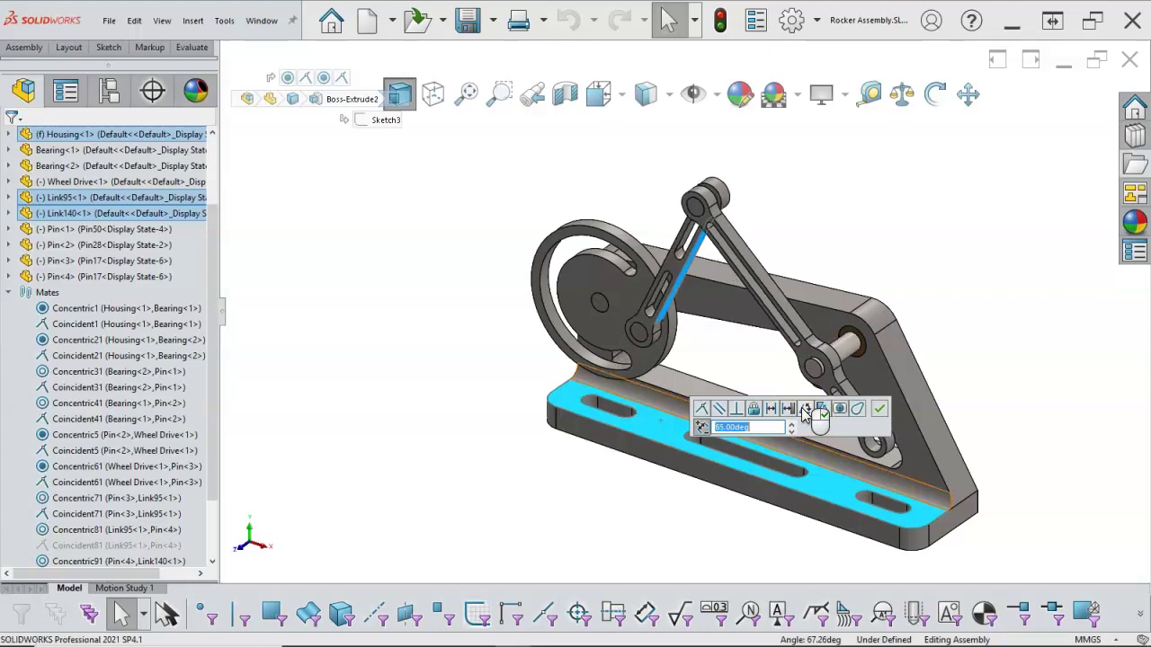
{"action": "left_click", "coordinate": [878, 410]}
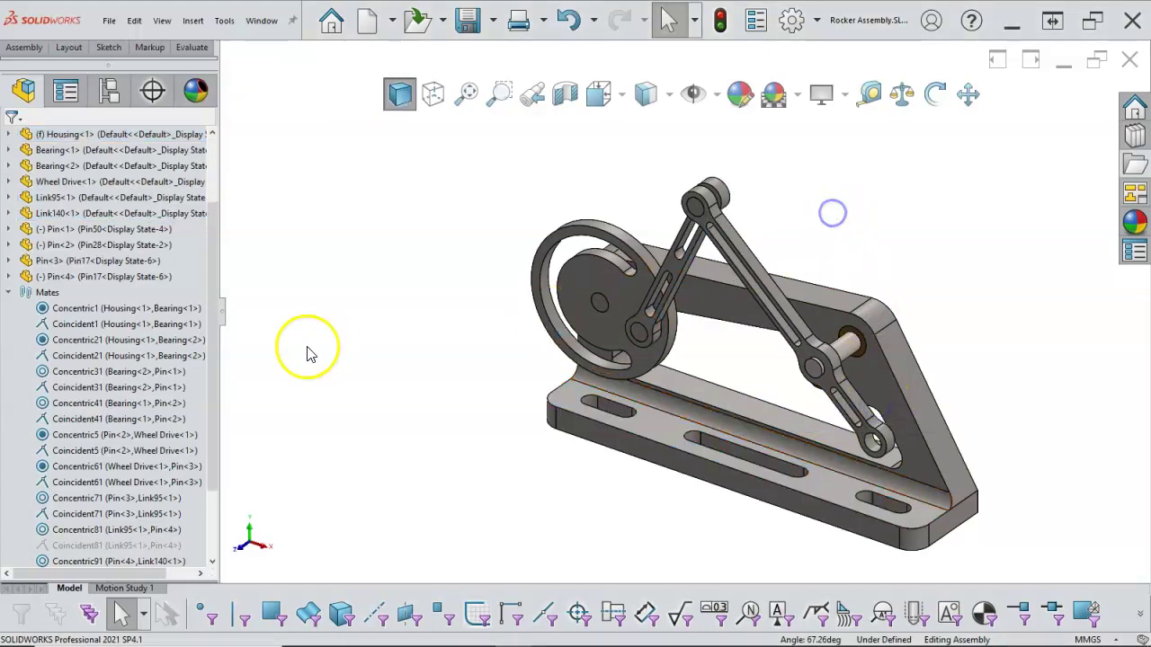
- Collapse the mates list, test whether the wheel drive can still be moved, and set the isometric view
{"action": "left_click", "coordinate": [9, 292]}
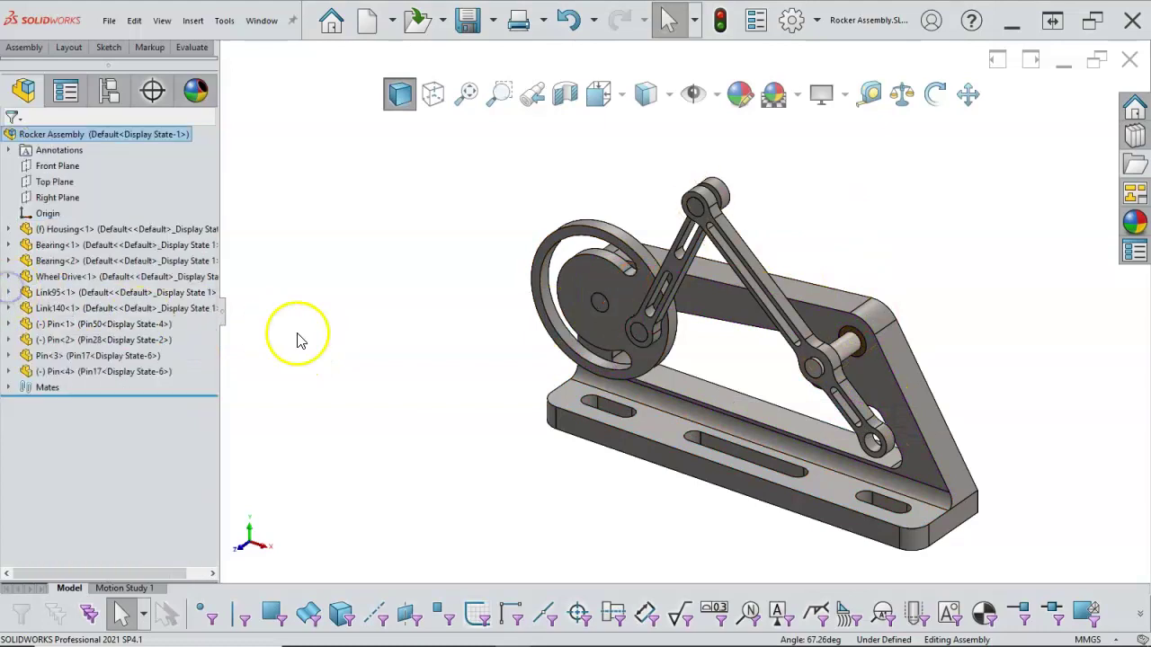
{"action": "left_click_drag", "start_coordinate": [600, 310], "coordinate": [437, 310]}
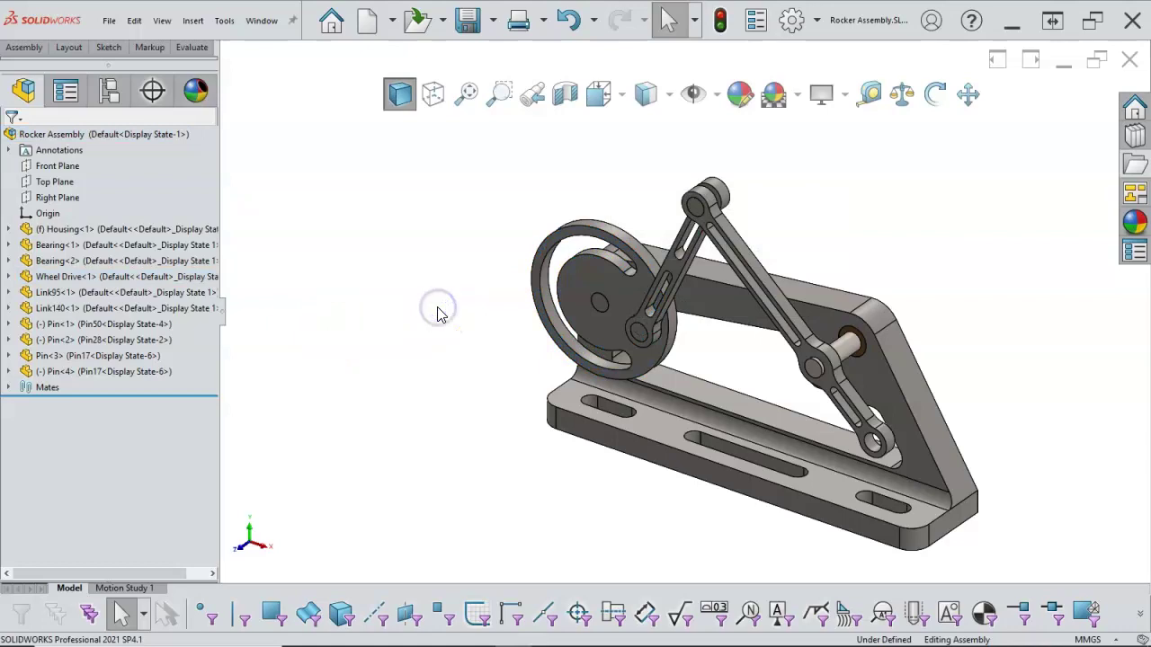
{"action": "key", "text": "ctrl+7"}
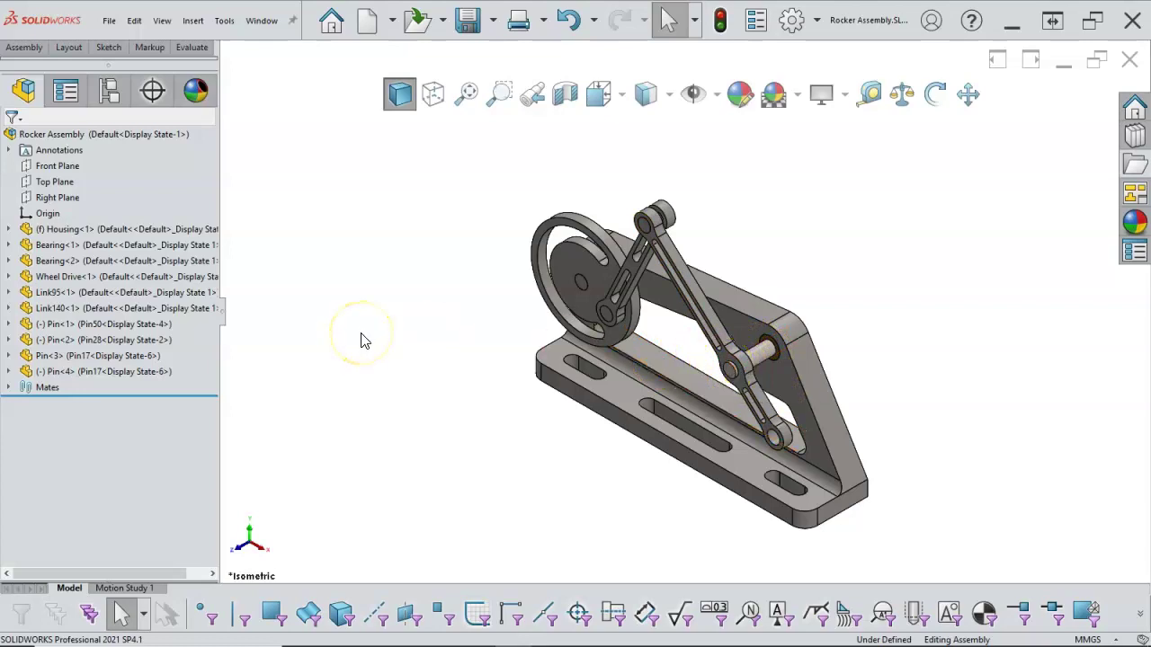
- Examine how Pin<1> sits in the housing bearing and in Link140, from behind and from the front
{"action": "middle_click_drag", "start_coordinate": [663, 341], "coordinate": [641, 358]}
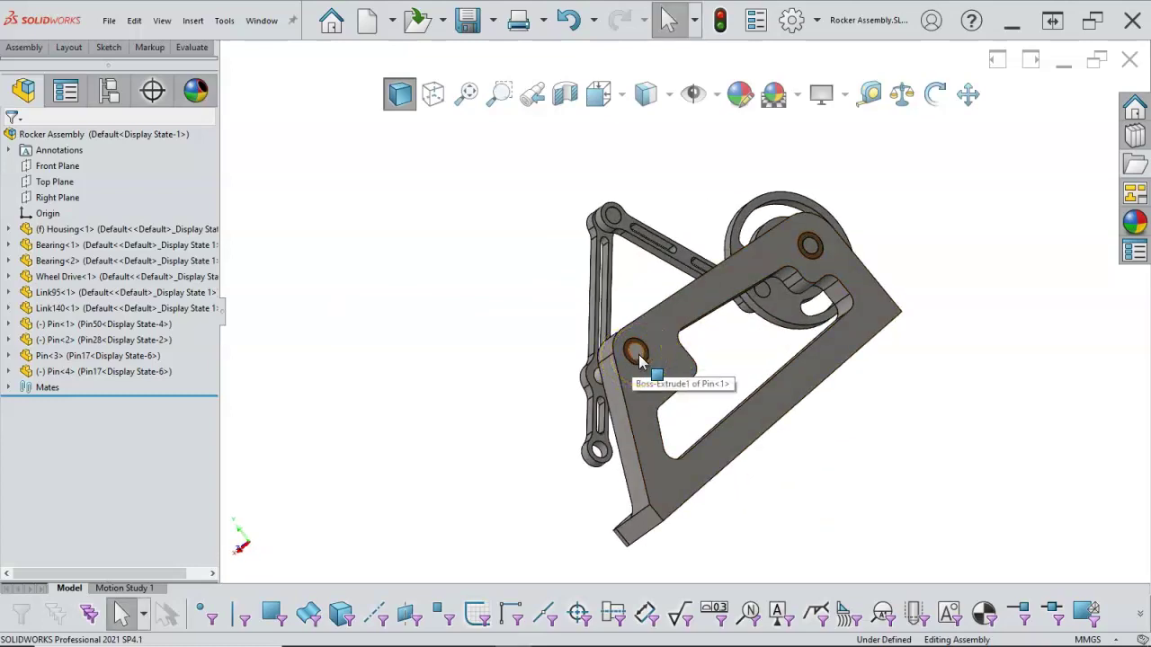
{"action": "scroll", "coordinate": [640, 360], "scroll_direction": "down", "scroll_amount": 2}
{"action": "middle_click_drag", "start_coordinate": [635, 355], "coordinate": [813, 353]}
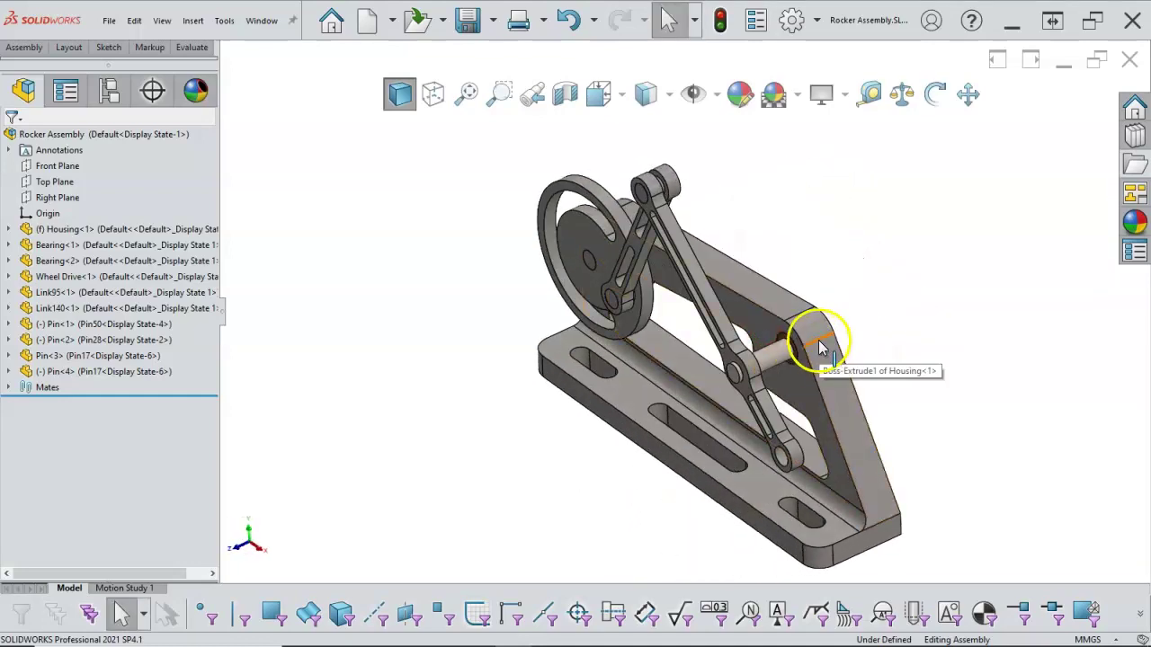
{"action": "left_click", "coordinate": [815, 347]}
{"action": "left_click", "coordinate": [888, 360]}
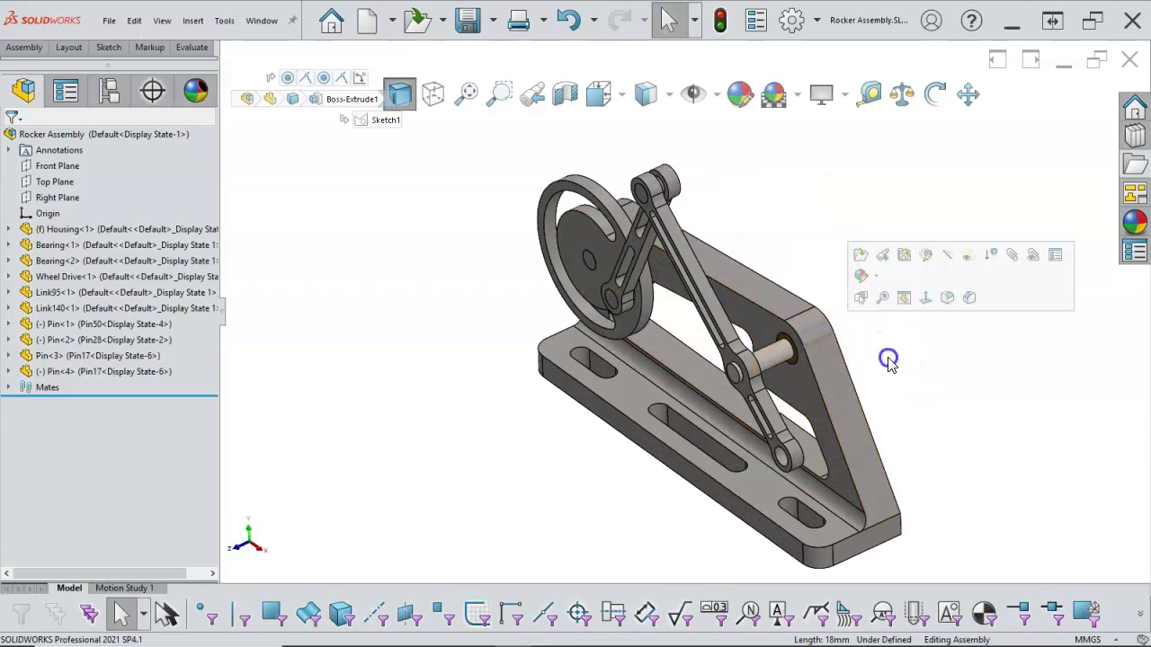
{"action": "scroll", "coordinate": [829, 357], "scroll_direction": "down", "scroll_amount": 4}
{"action": "middle_click_drag", "start_coordinate": [829, 357], "coordinate": [840, 308]}
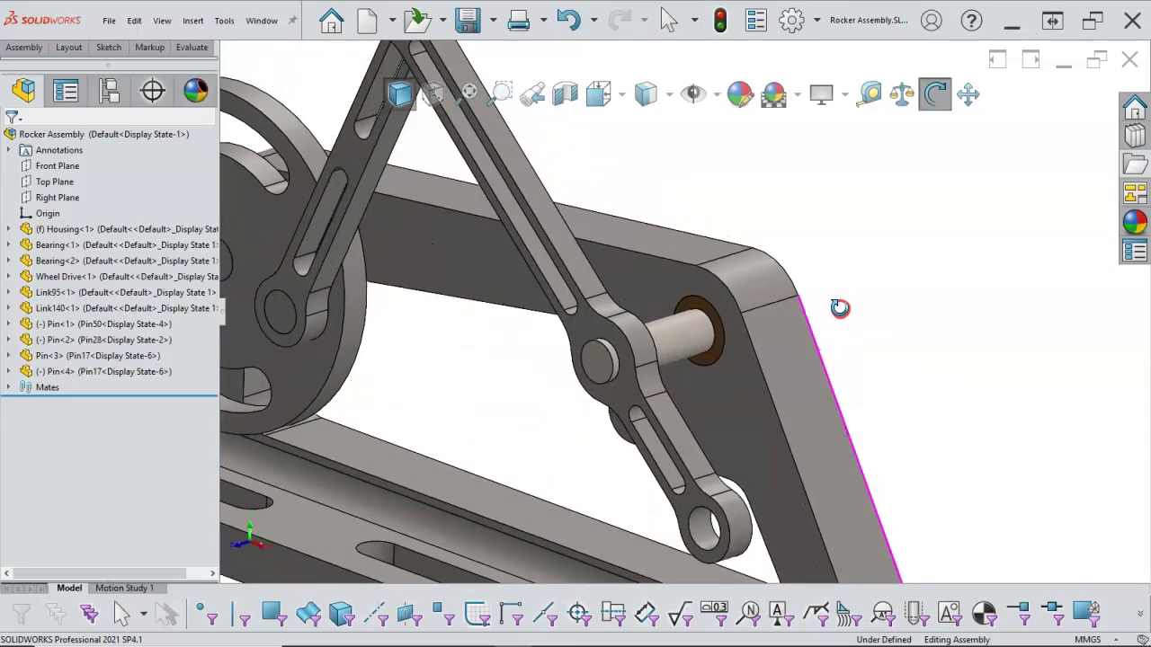
{"action": "scroll", "coordinate": [840, 308], "scroll_direction": "up", "scroll_amount": 1}
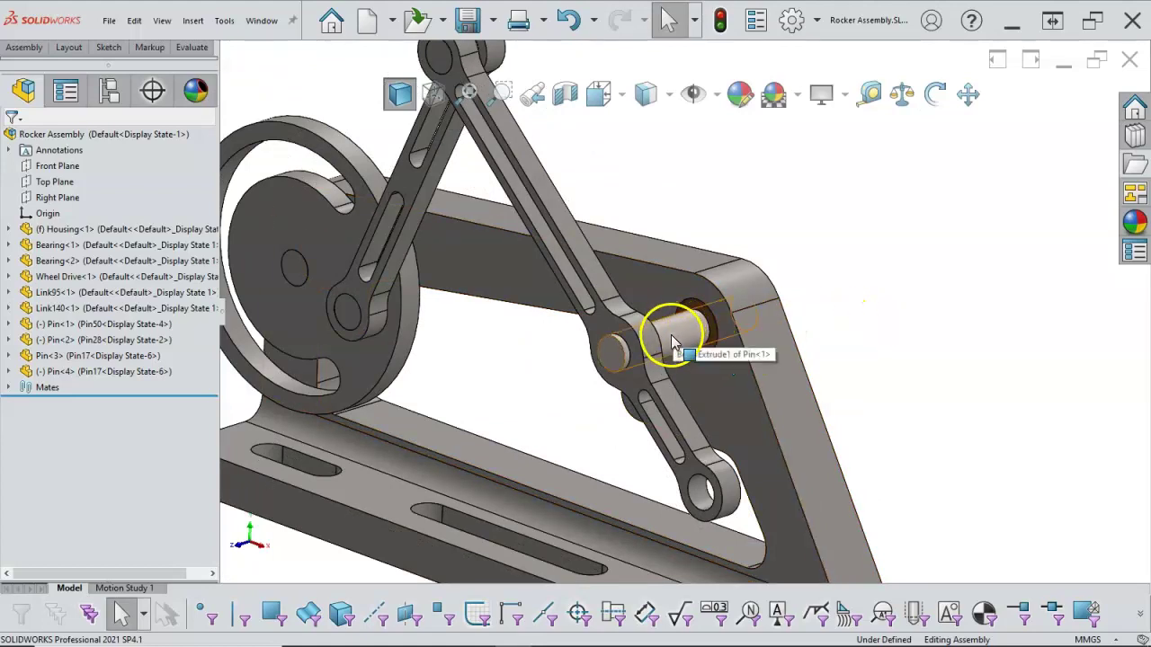
{"action": "scroll", "coordinate": [862, 325], "scroll_direction": "up", "scroll_amount": 4}
{"action": "middle_click_drag", "start_coordinate": [862, 322], "coordinate": [831, 366]}
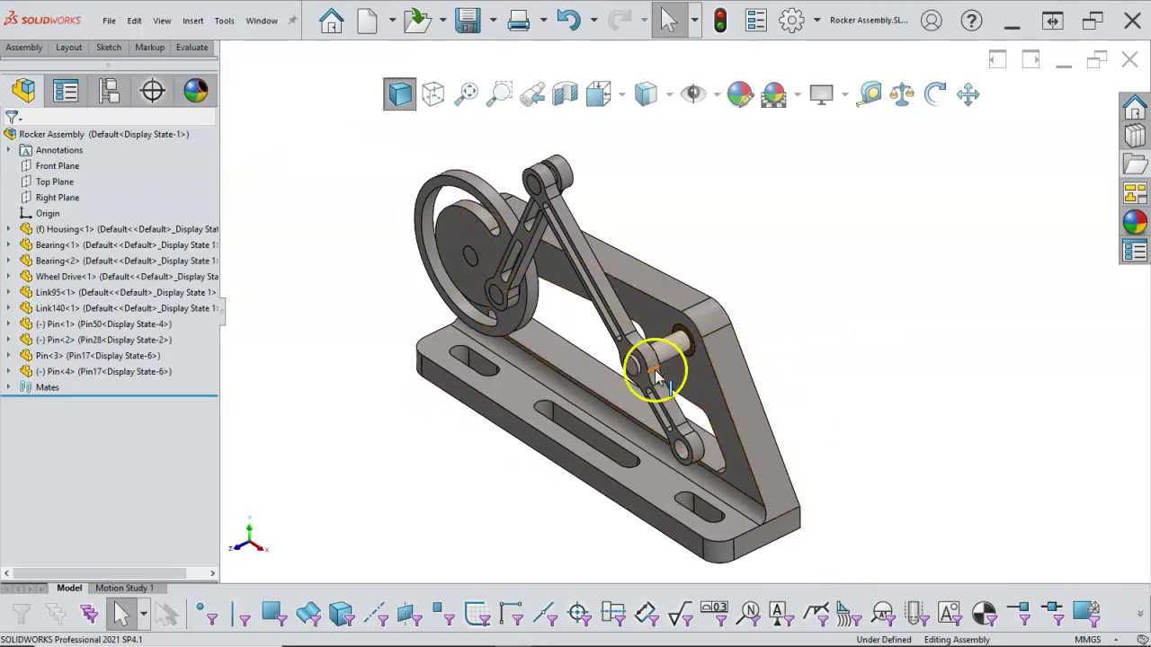
{"action": "scroll", "coordinate": [643, 360], "scroll_direction": "down", "scroll_amount": 2}
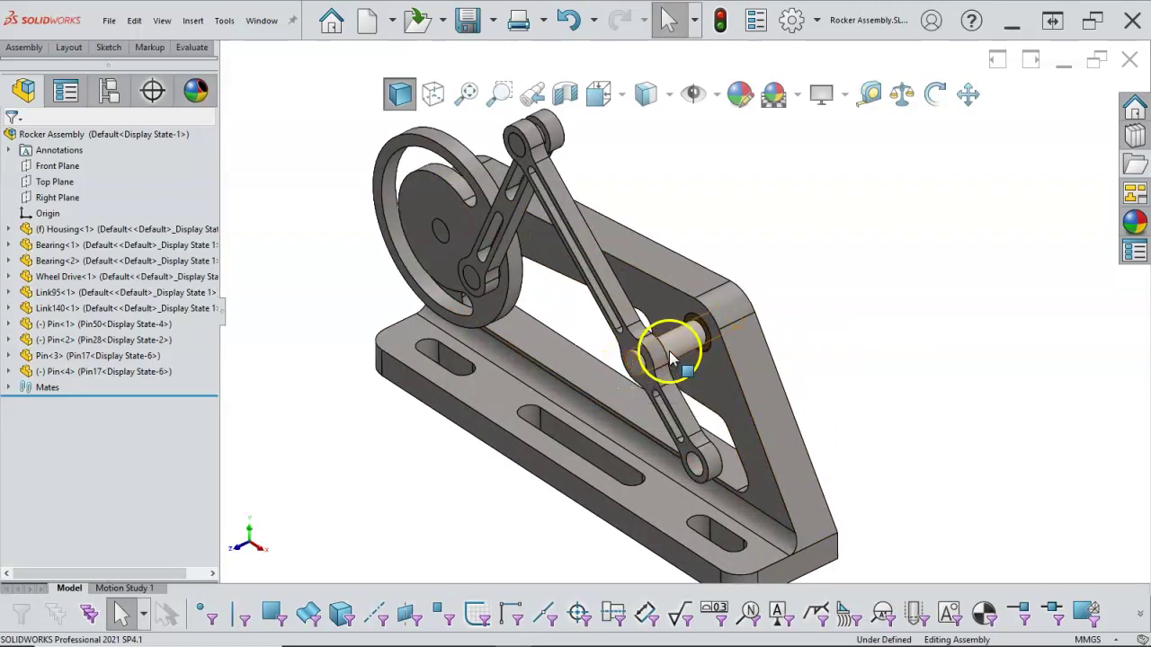
{"action": "left_click", "coordinate": [669, 356]}
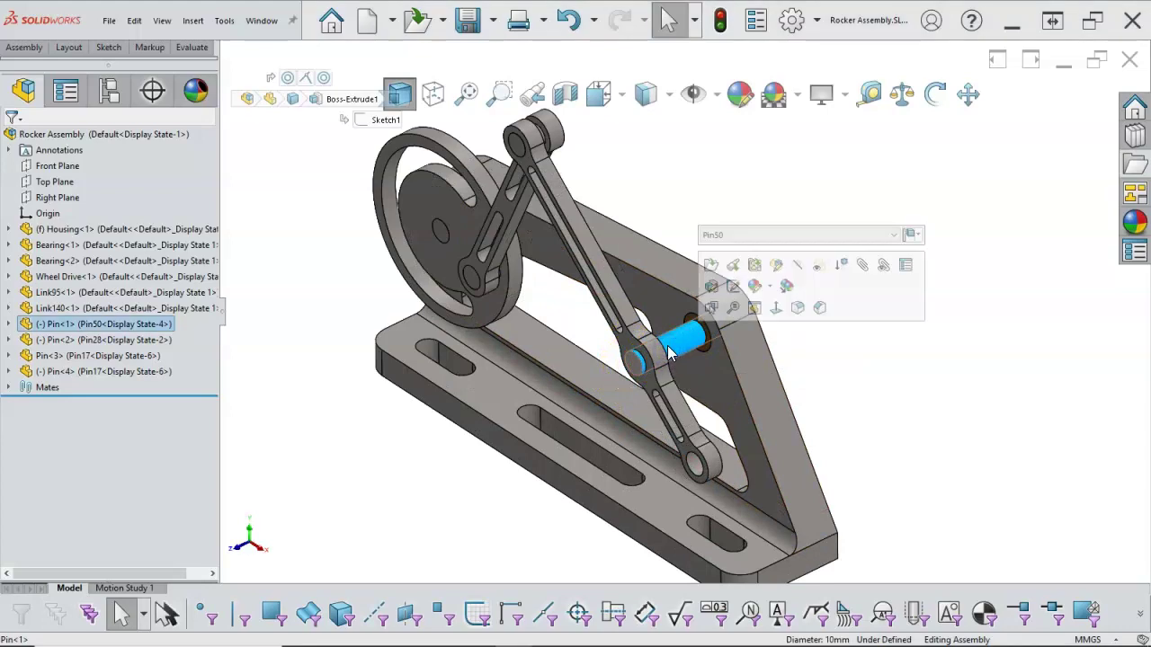
- Lock the rotation of the concentric mate between Pin<1> and Link140
{"action": "left_click", "coordinate": [704, 340], "text": "ctrl"}
{"action": "left_click", "coordinate": [674, 355]}
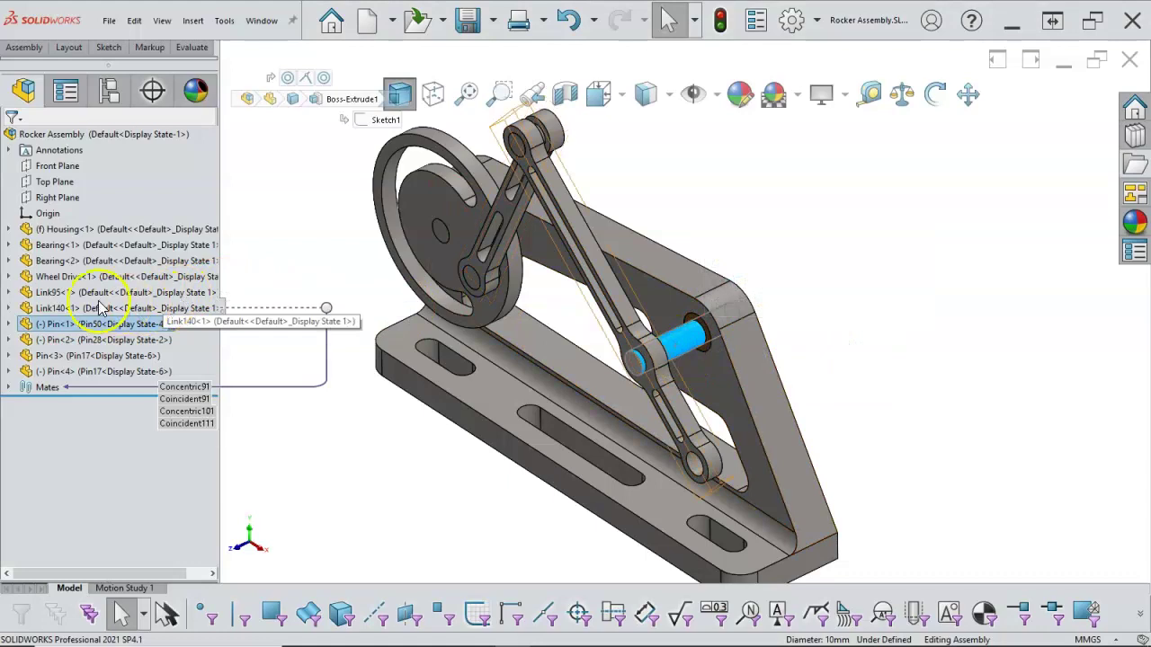
{"action": "left_click", "coordinate": [9, 324]}
{"action": "left_click", "coordinate": [25, 340]}
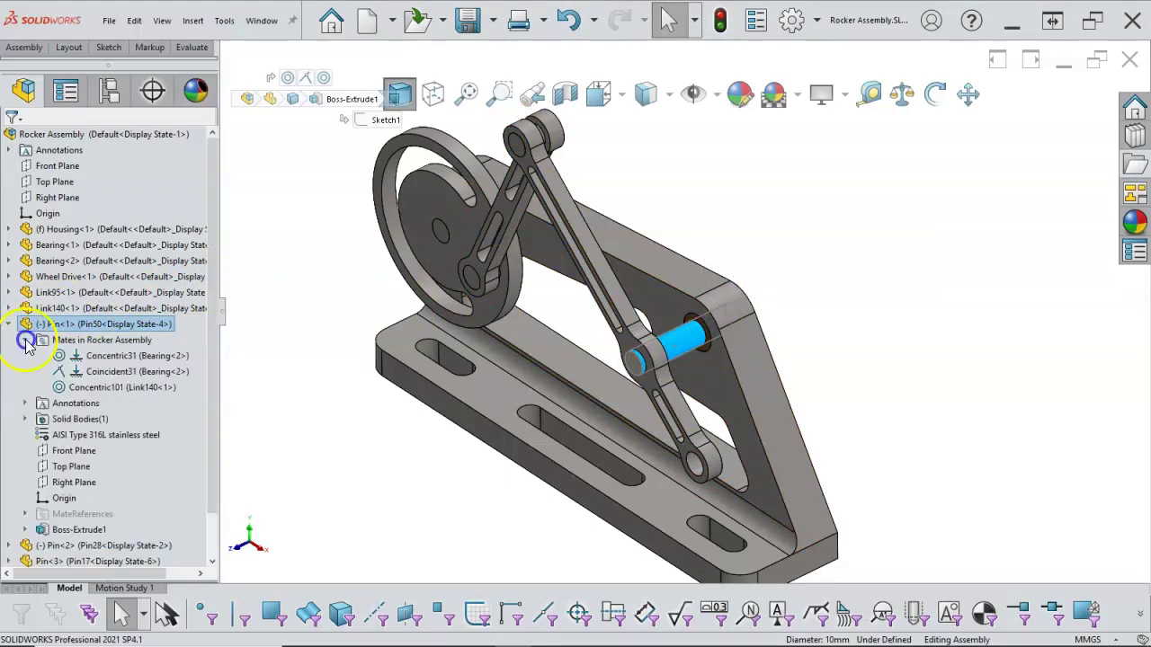
{"action": "left_click", "coordinate": [119, 357]}
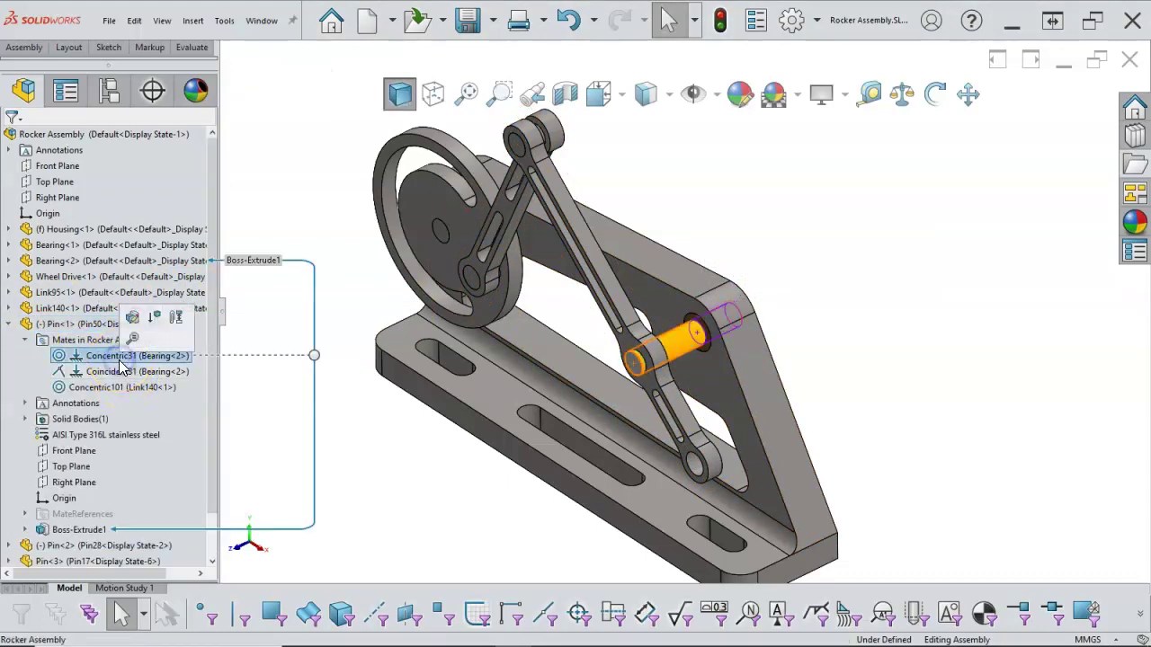
{"action": "left_click", "coordinate": [119, 388]}
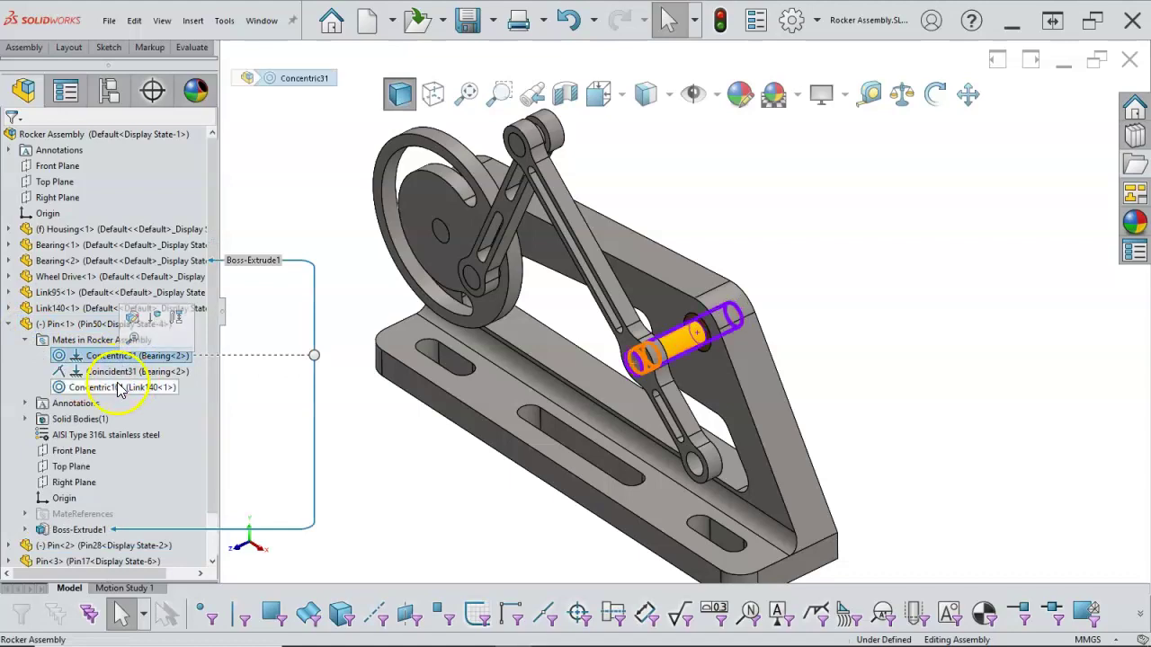
{"action": "right_click", "coordinate": [118, 392]}
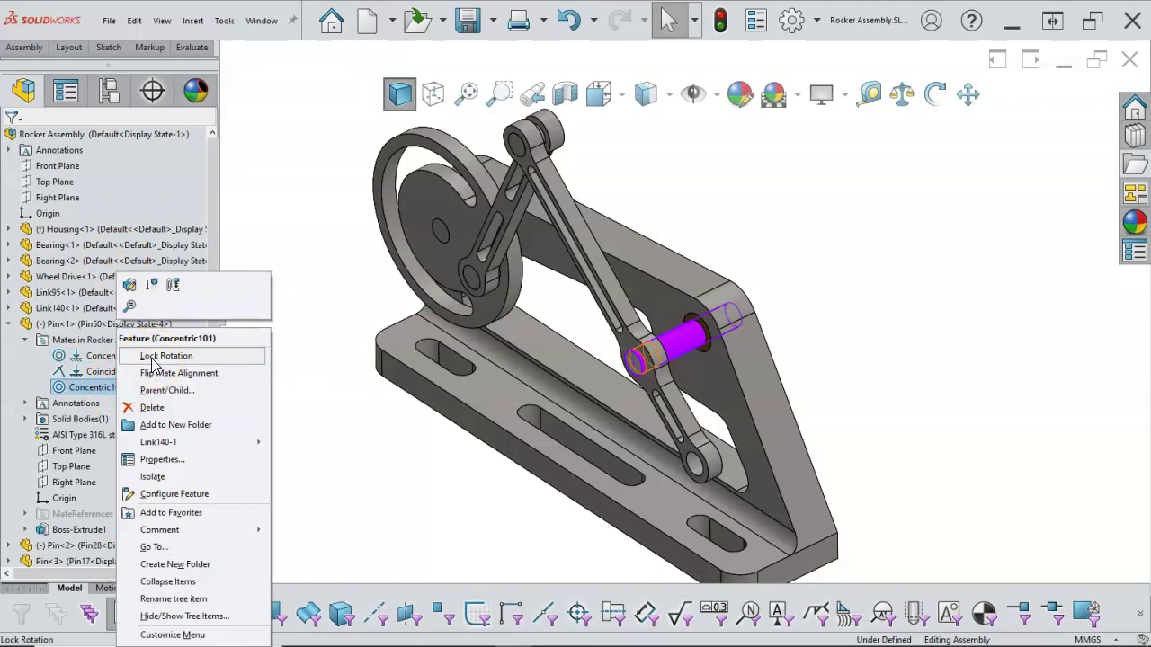
{"action": "left_click", "coordinate": [153, 356]}
{"action": "left_click", "coordinate": [290, 381]}
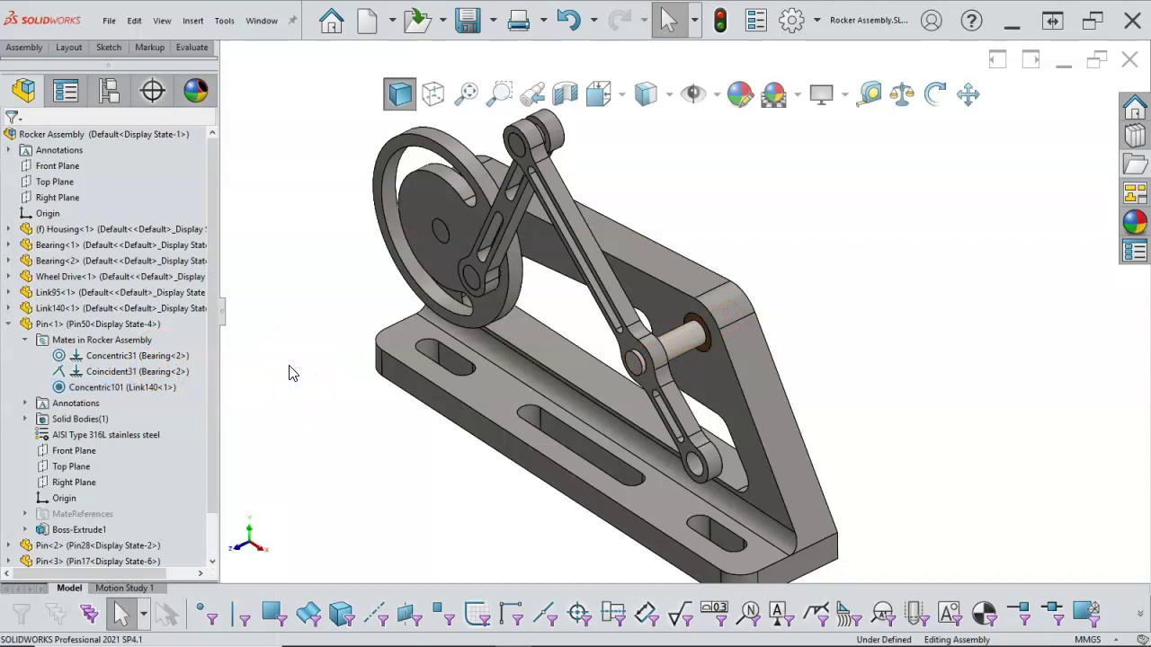
{"action": "left_click", "coordinate": [10, 324]}
{"action": "left_click", "coordinate": [301, 386]}
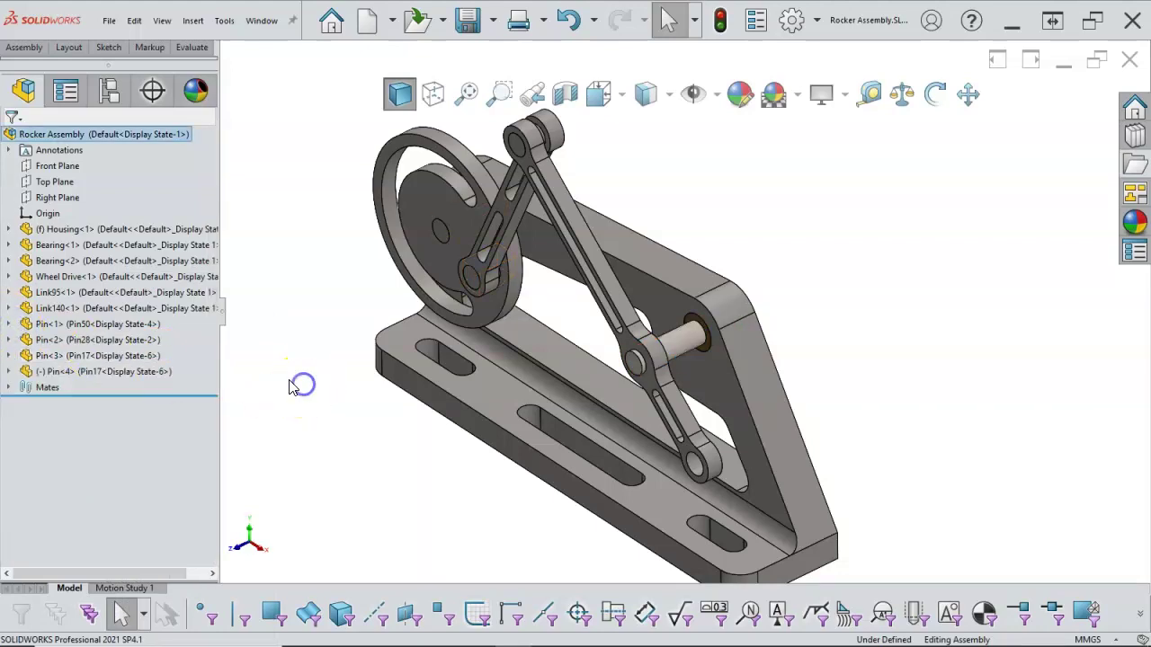
- Check Pin<4> and examine how the pins, links and wheel drive sit together from several angles, finishing in the isometric view
{"action": "left_click", "coordinate": [70, 370]}
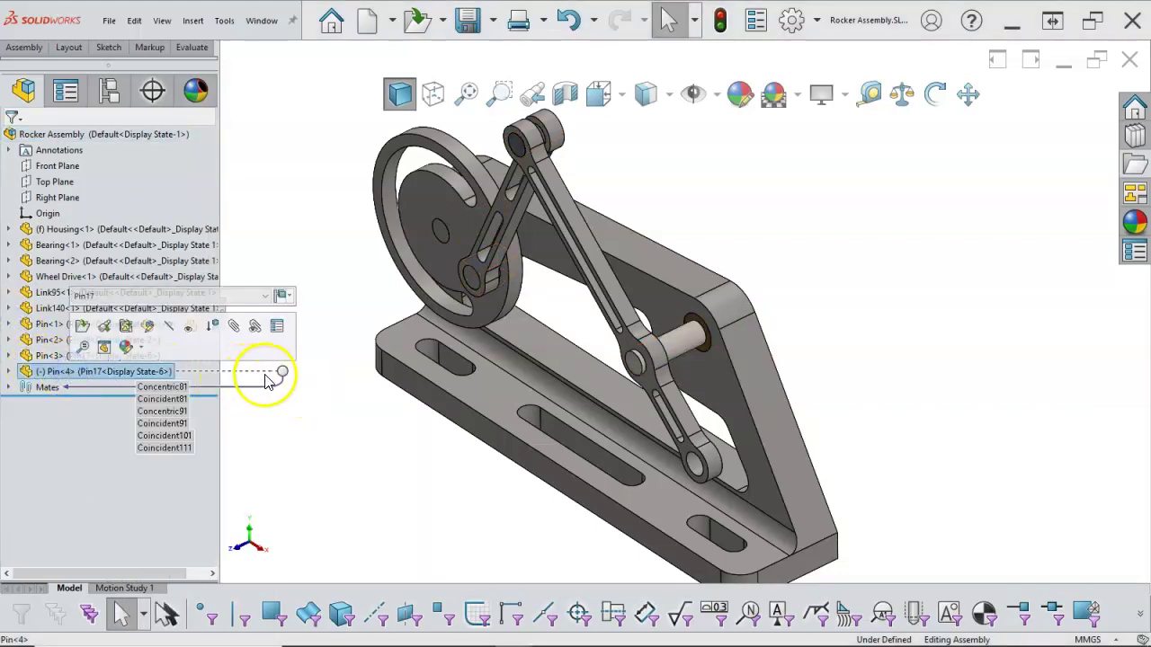
{"action": "left_click", "coordinate": [322, 383]}
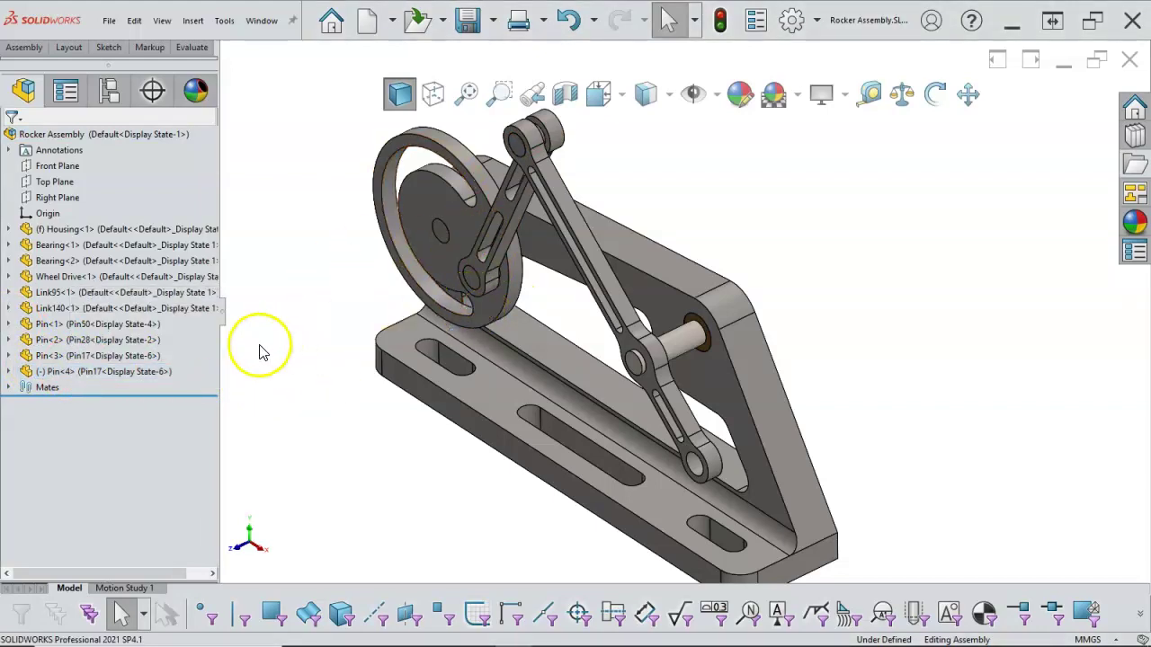
{"action": "middle_click_drag", "start_coordinate": [280, 352], "coordinate": [298, 385]}
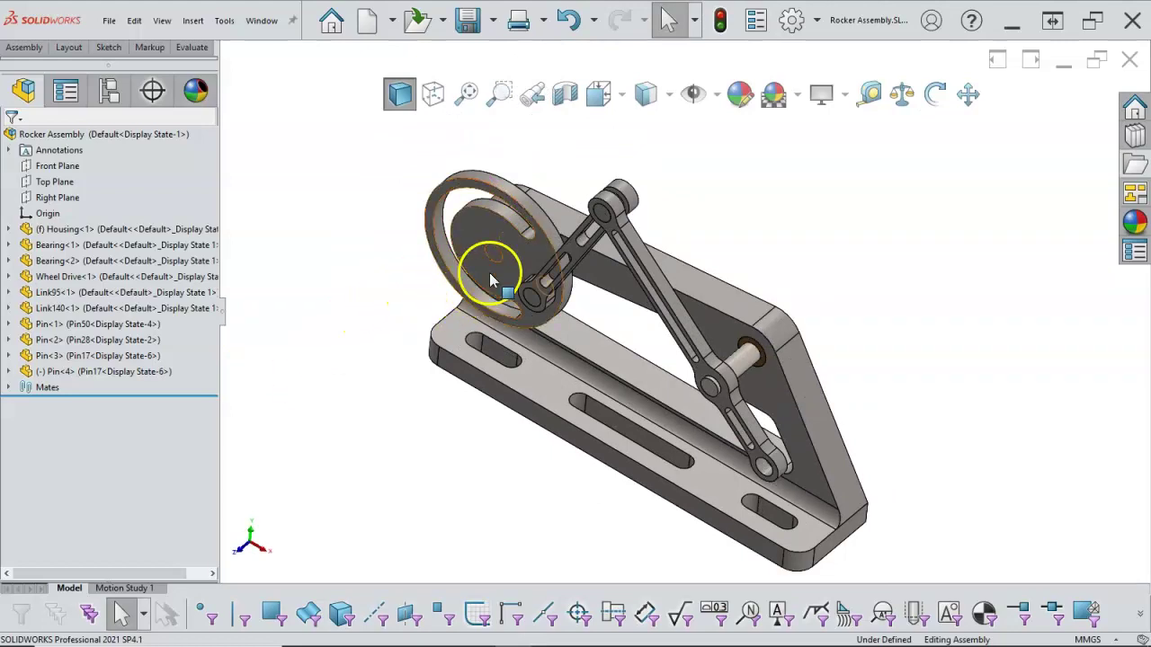
{"action": "middle_click_drag", "start_coordinate": [618, 214], "coordinate": [645, 177]}
{"action": "scroll", "coordinate": [622, 243], "scroll_direction": "down", "scroll_amount": 3}
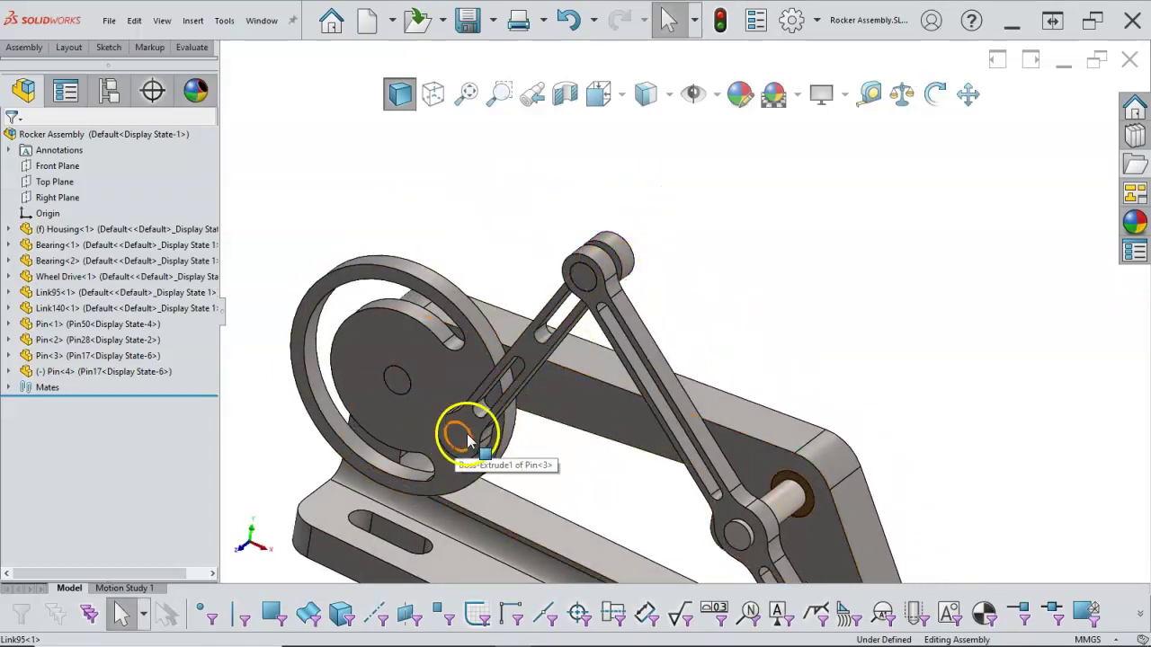
{"action": "middle_click_drag", "start_coordinate": [461, 411], "coordinate": [521, 454]}
{"action": "scroll", "coordinate": [491, 438], "scroll_direction": "up", "scroll_amount": 1}
{"action": "scroll", "coordinate": [508, 445], "scroll_direction": "up", "scroll_amount": 2}
{"action": "scroll", "coordinate": [547, 475], "scroll_direction": "down", "scroll_amount": 1}
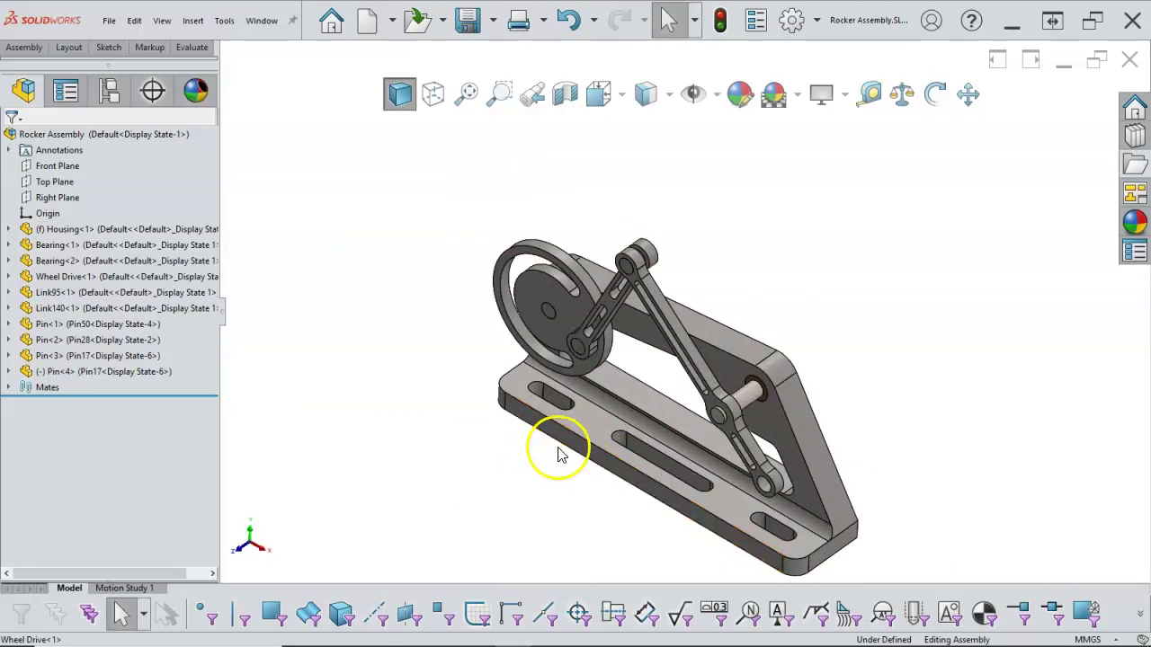
{"action": "left_click", "coordinate": [629, 369]}
{"action": "left_click", "coordinate": [483, 355]}
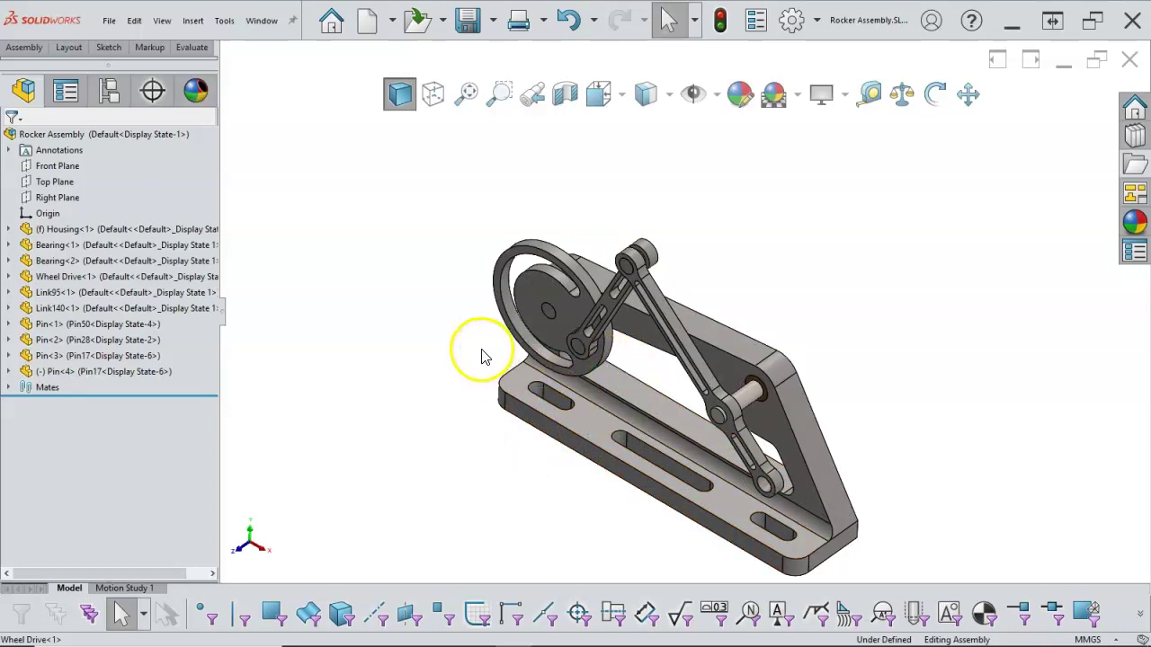
{"action": "key", "text": "ctrl+7"}
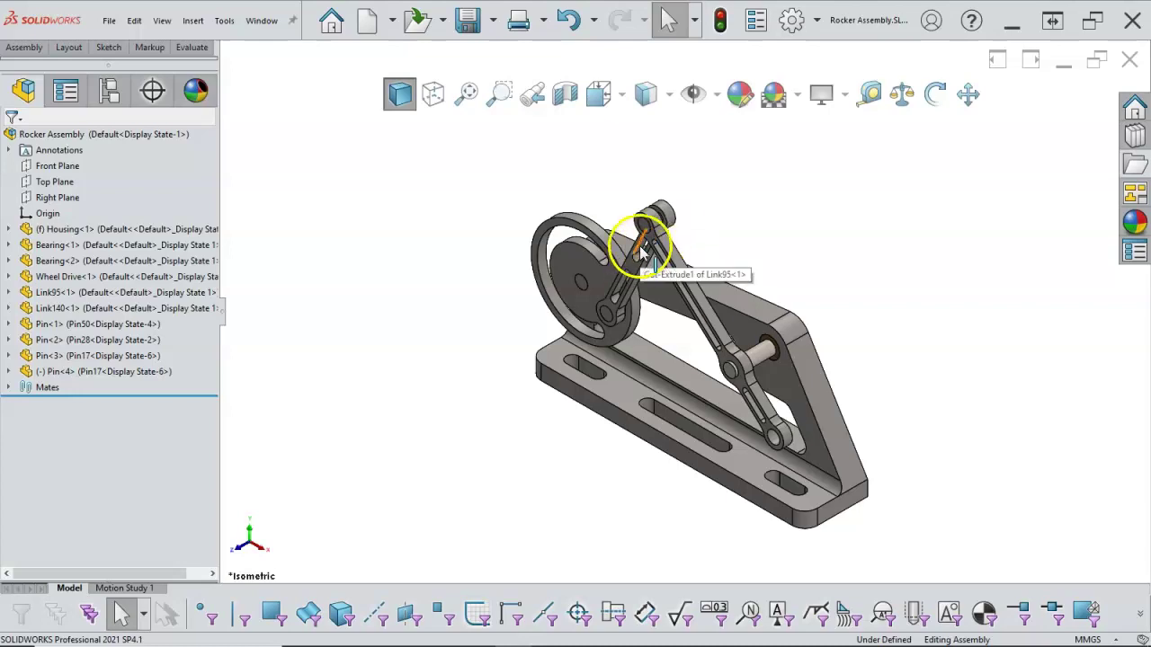
{"action": "left_click", "coordinate": [533, 317]}
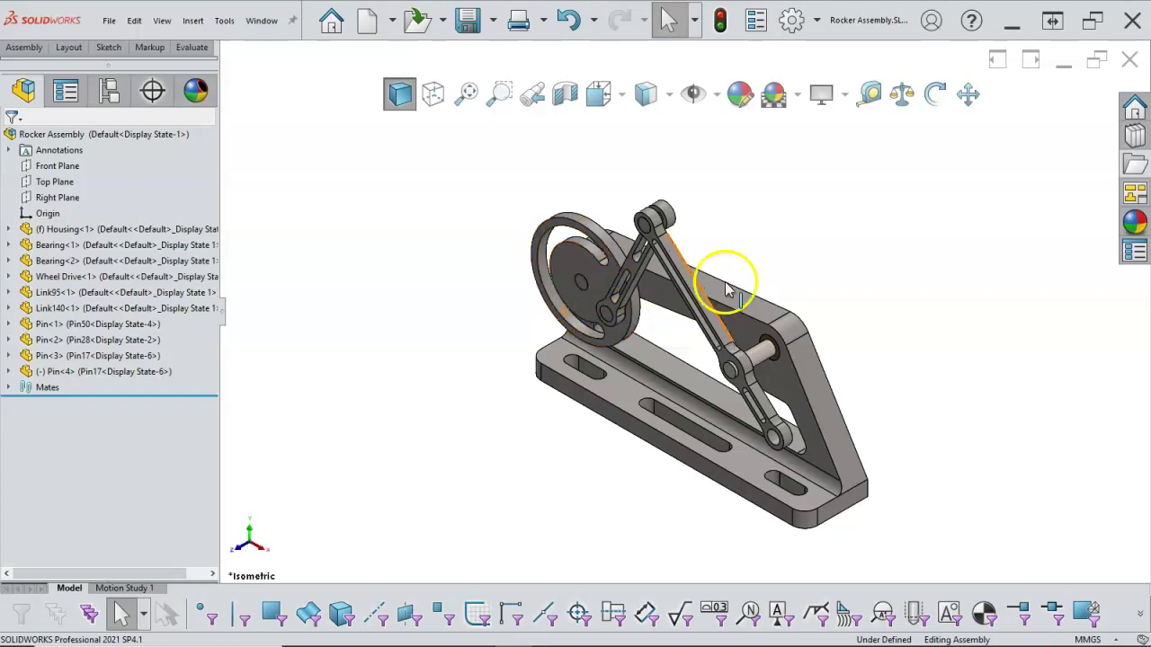
{"action": "middle_click_drag", "start_coordinate": [781, 264], "coordinate": [744, 249]}
{"action": "left_click", "coordinate": [551, 324]}
{"action": "key", "text": "ctrl+7"}
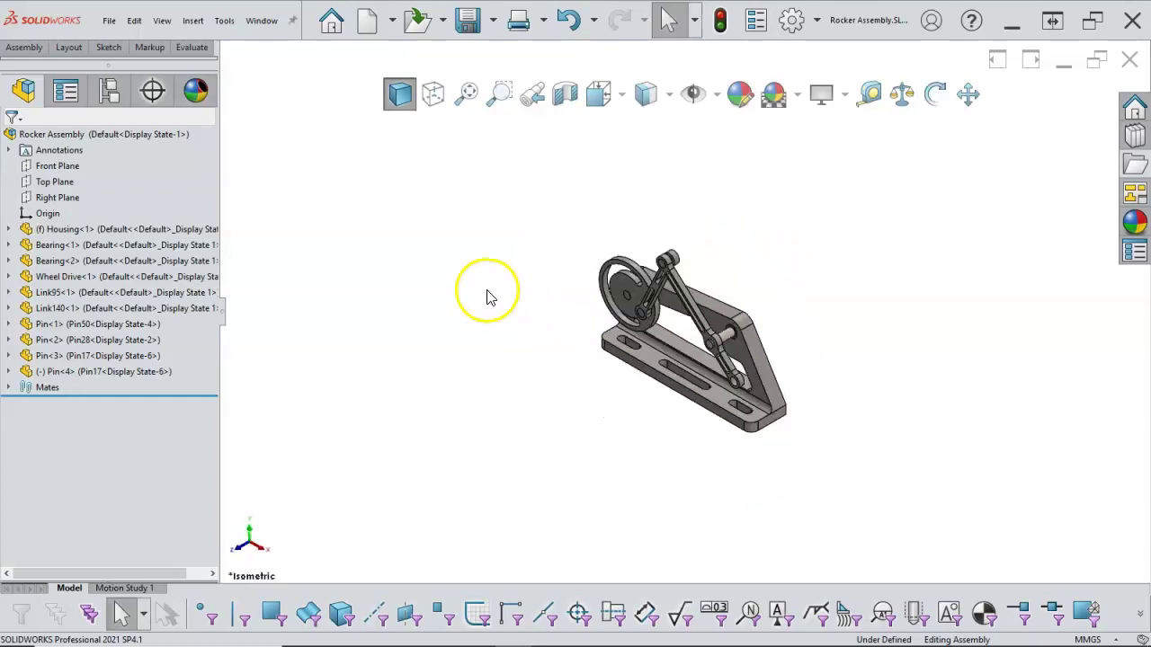
- Start a new exploded view of the Default configuration and pull the component at the Pin<1> and Link140 joint out from the housing
{"action": "left_click", "coordinate": [108, 93]}
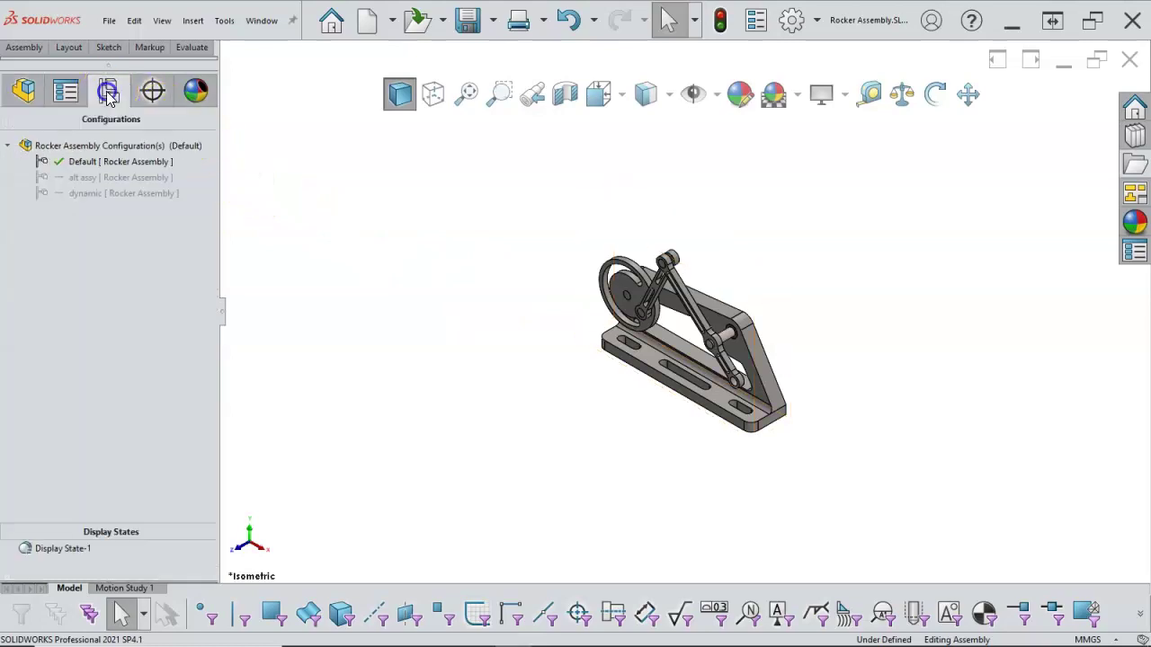
{"action": "right_click", "coordinate": [114, 160]}
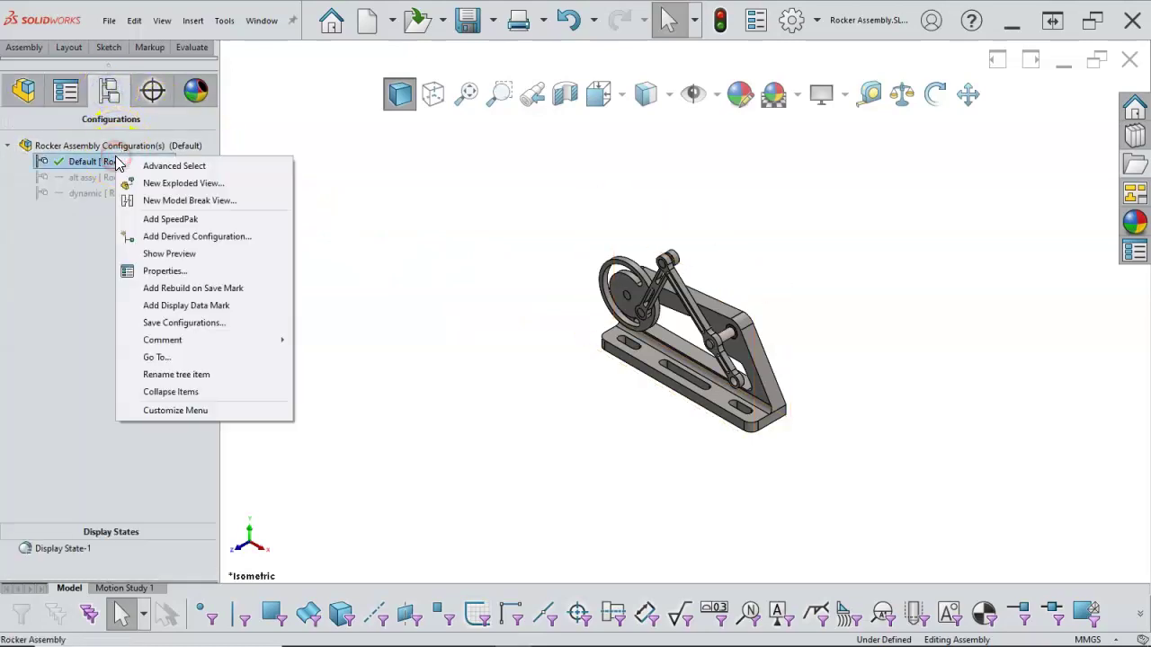
{"action": "left_click", "coordinate": [180, 184]}
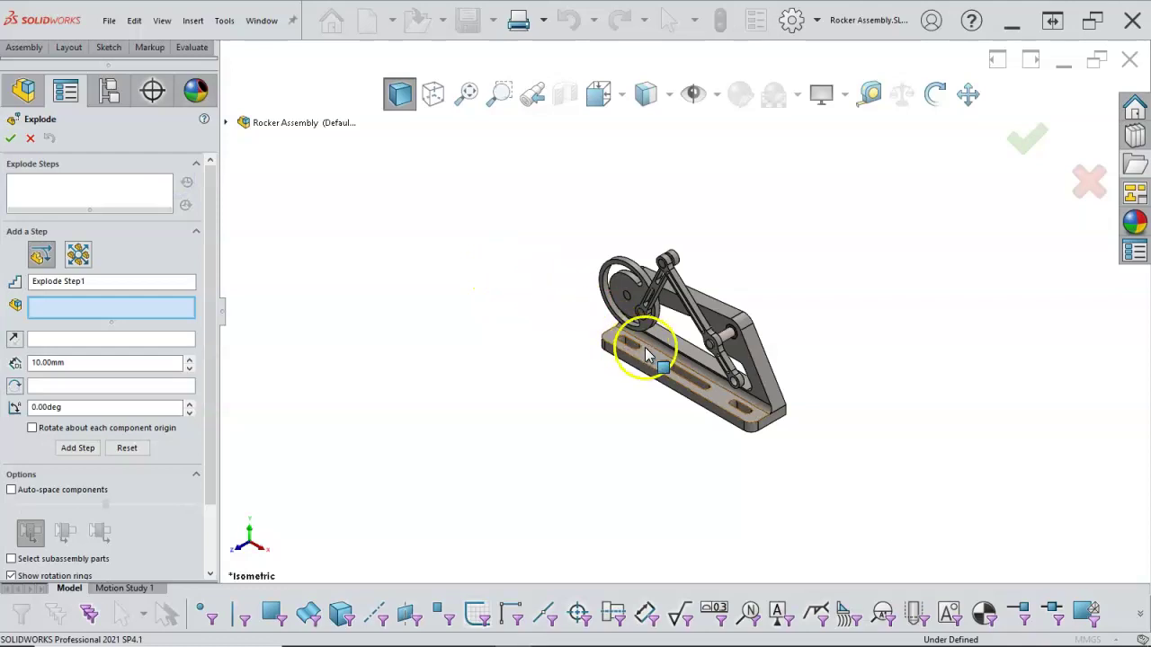
{"action": "scroll", "coordinate": [646, 353], "scroll_direction": "down", "scroll_amount": 5}
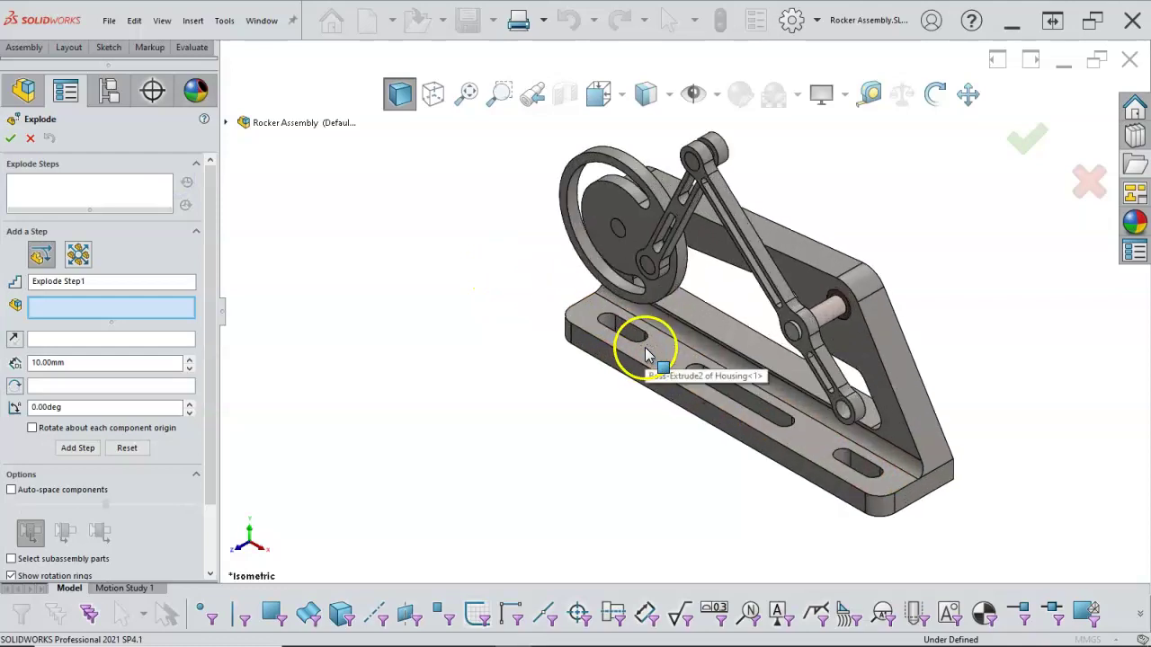
{"action": "left_click", "coordinate": [788, 320]}
{"action": "left_click_drag", "start_coordinate": [715, 312], "coordinate": [534, 402]}
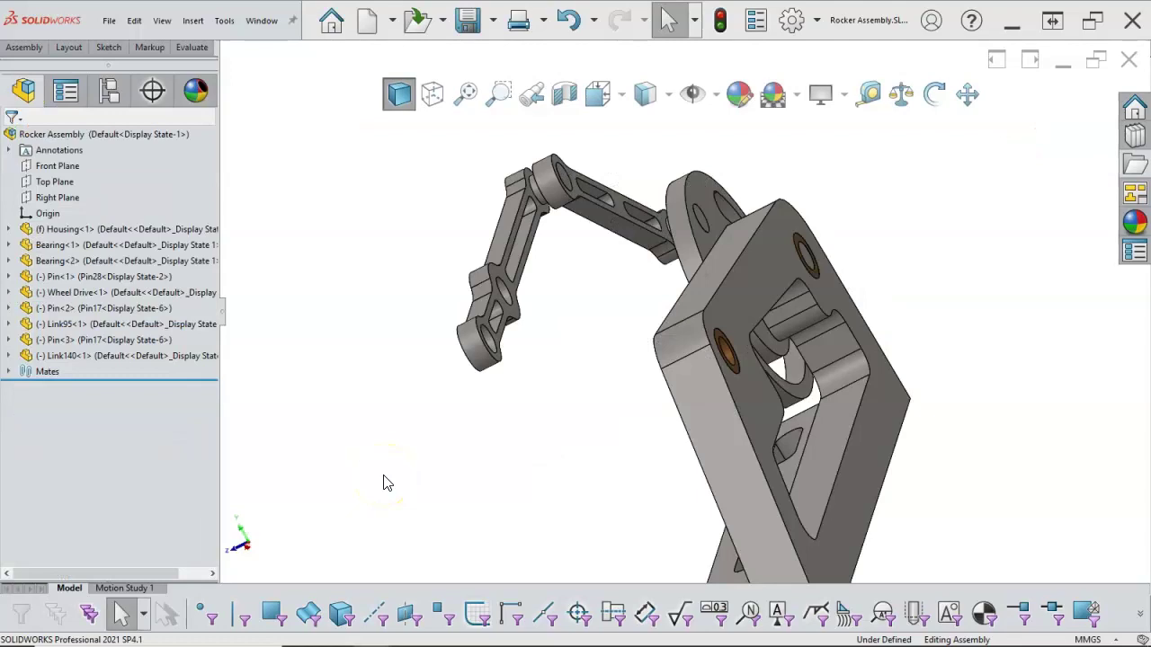
- Insert the Pin part in its Pin50 configuration into the housing's free bearing
{"action": "mouse_move", "coordinate": [681, 475]}
{"action": "middle_mouse_down"}
{"action": "mouse_move", "coordinate": [653, 467]}
{"action": "mouse_move", "coordinate": [681, 466]}
{"action": "middle_mouse_up"}
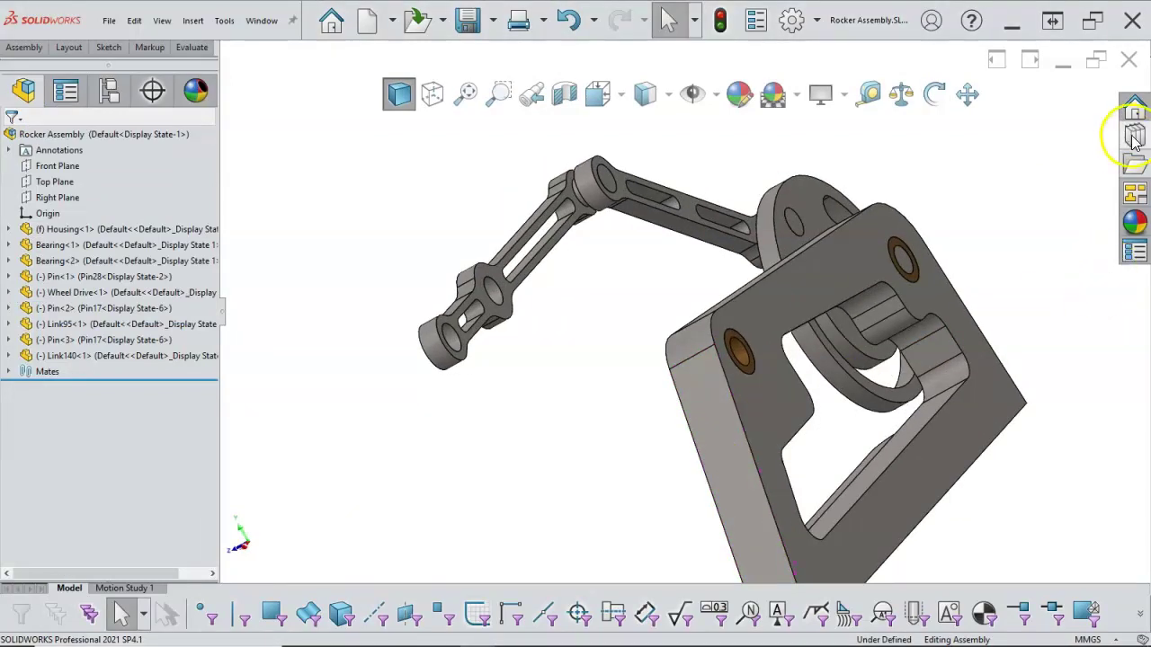
{"action": "left_click", "coordinate": [1136, 162]}
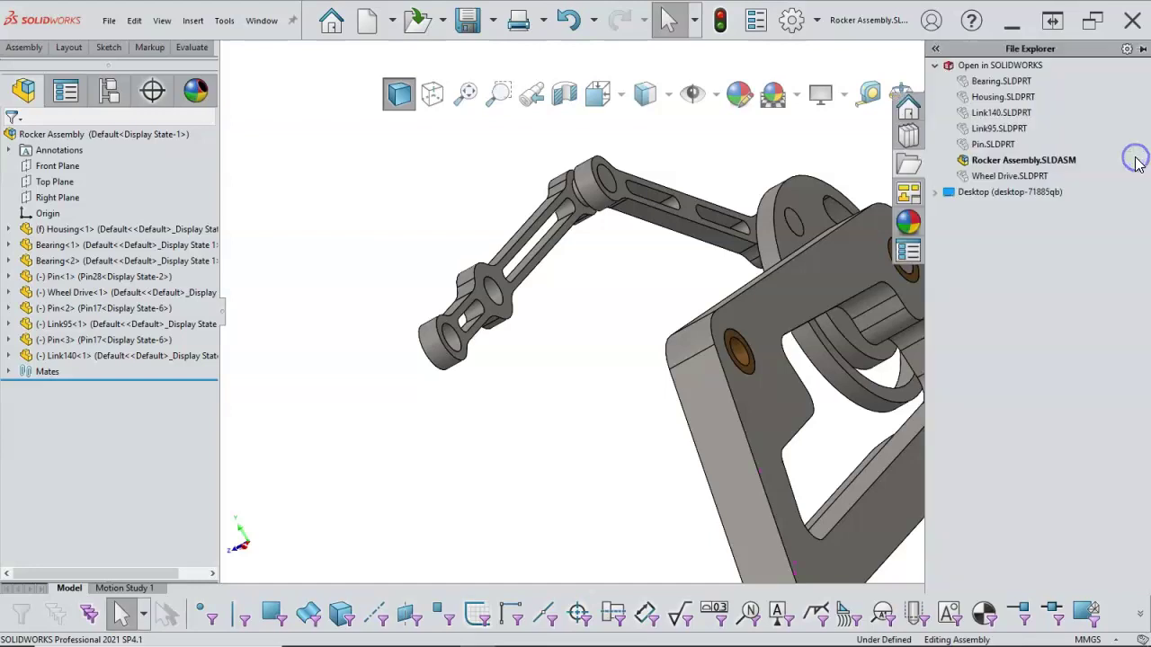
{"action": "left_click", "coordinate": [988, 147]}
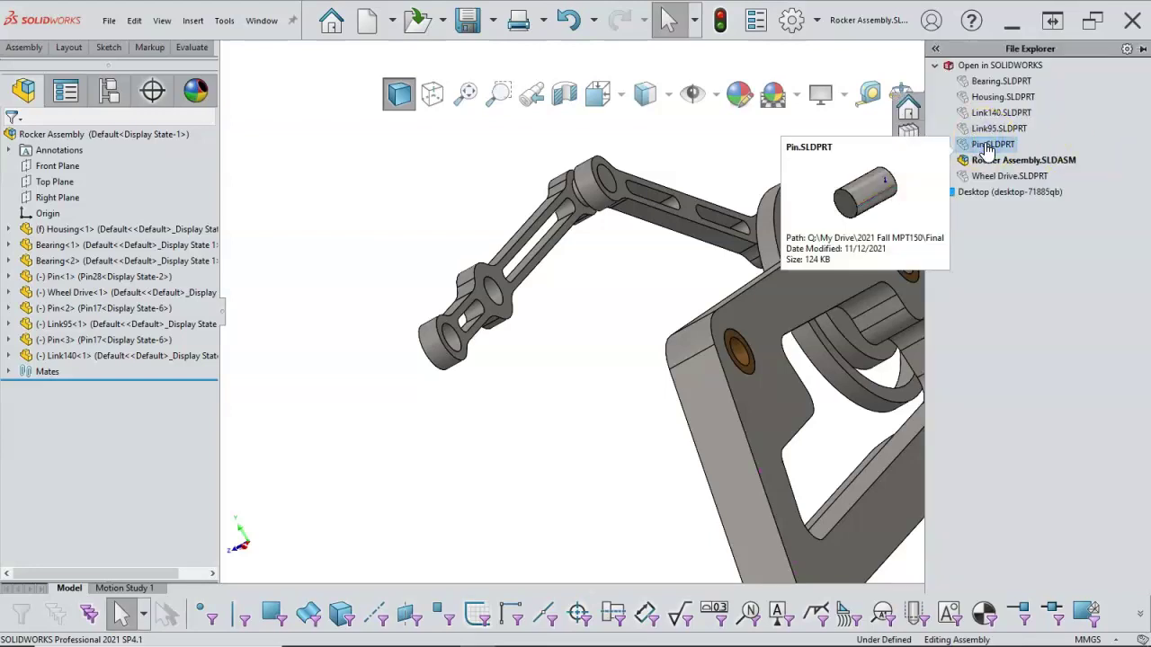
{"action": "left_click_drag", "start_coordinate": [988, 148], "coordinate": [736, 367]}
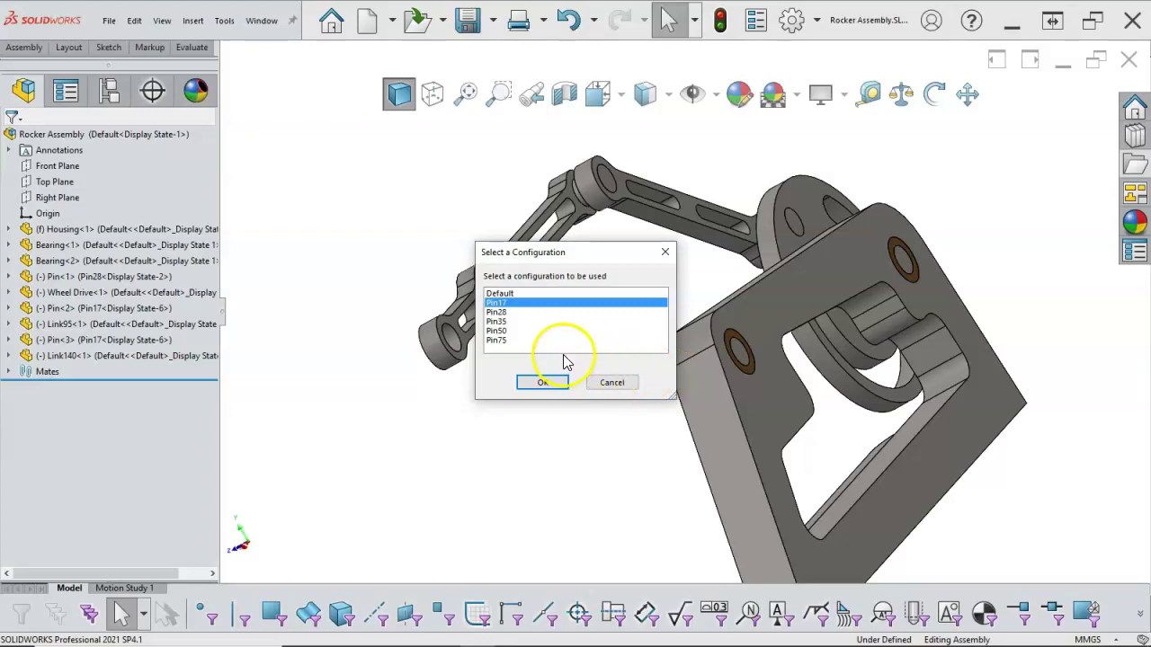
{"action": "left_click", "coordinate": [496, 331]}
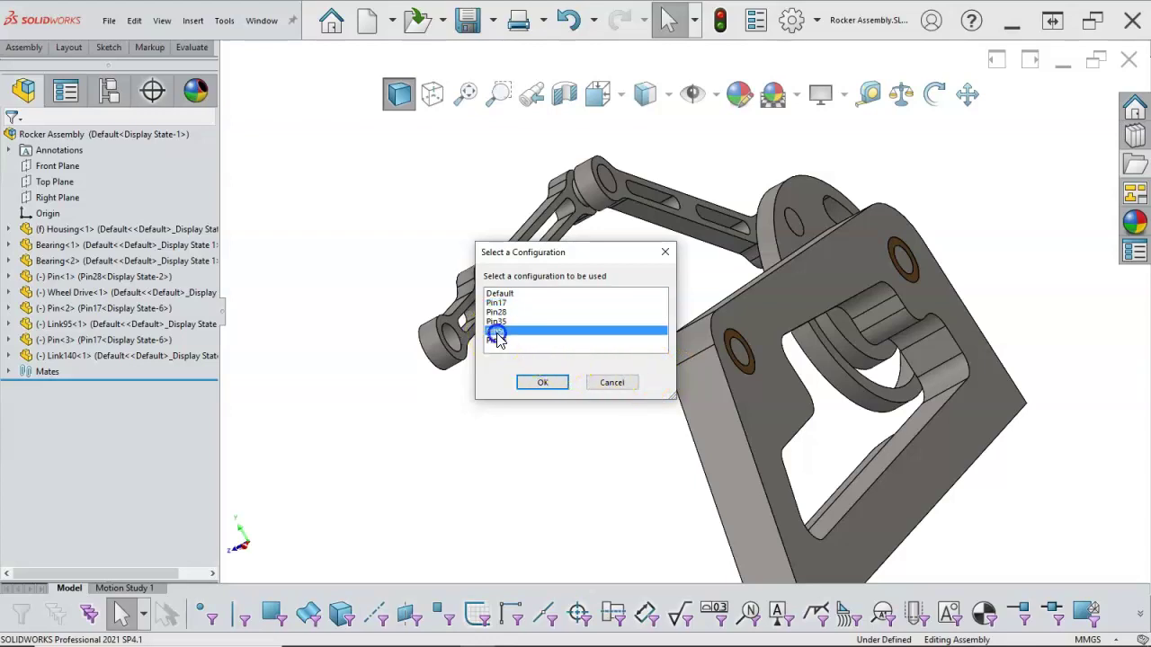
{"action": "left_click", "coordinate": [542, 383]}
- Add a concentric mate between the Pin50 pin and the middle hole of Link140
{"action": "middle_click_drag", "start_coordinate": [547, 372], "coordinate": [675, 336]}
{"action": "scroll", "coordinate": [881, 257], "scroll_direction": "down", "scroll_amount": 3}
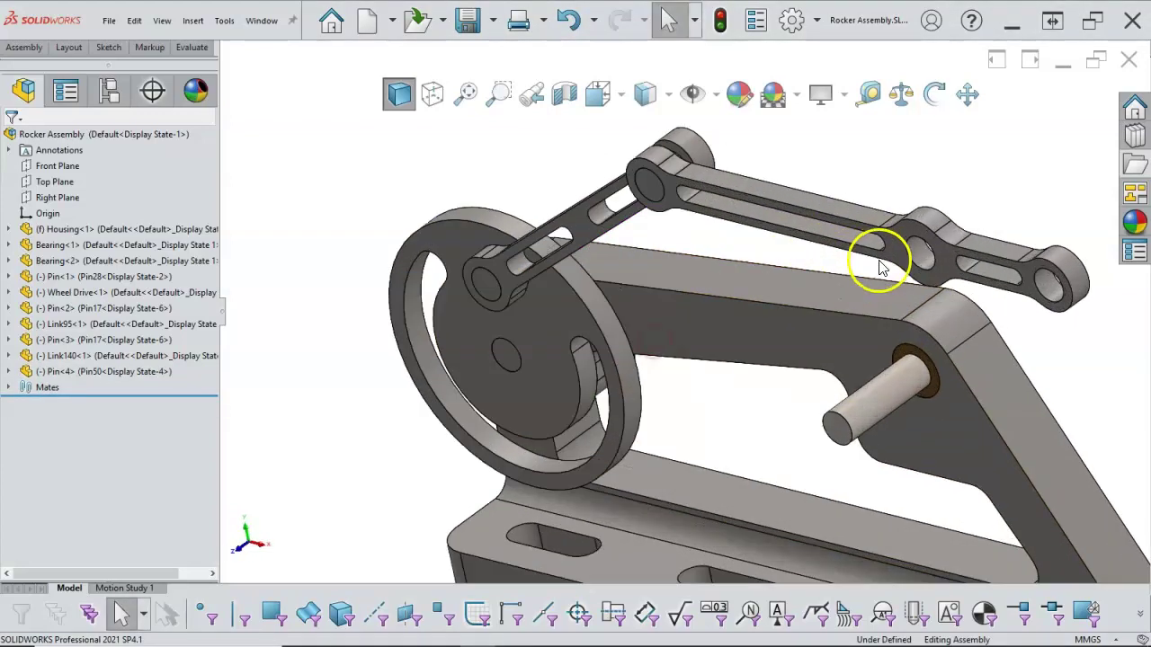
{"action": "left_click", "coordinate": [891, 378], "text": "ctrl"}
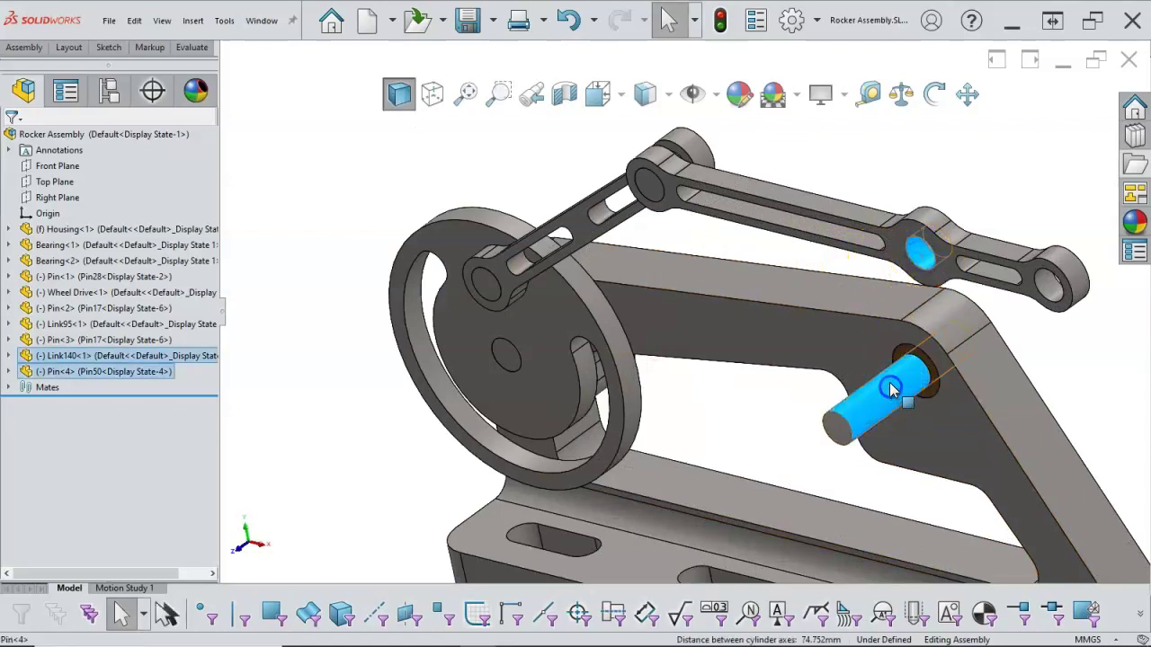
{"action": "left_click", "coordinate": [983, 377]}
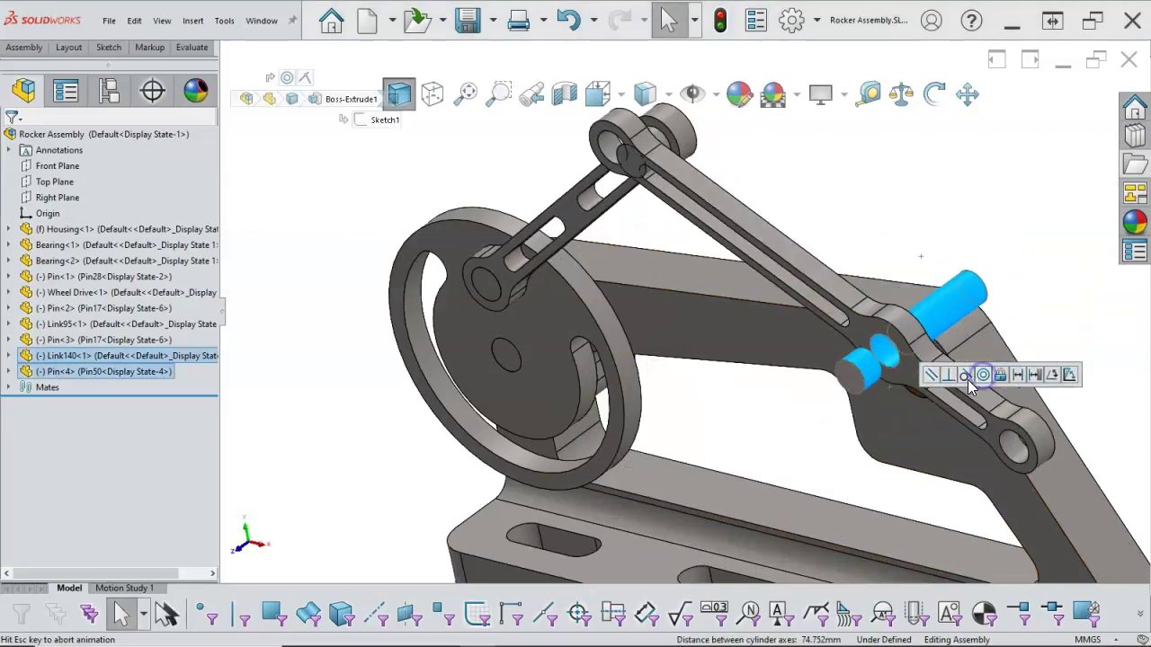
{"action": "left_click", "coordinate": [951, 251]}
{"action": "key", "text": "f"}
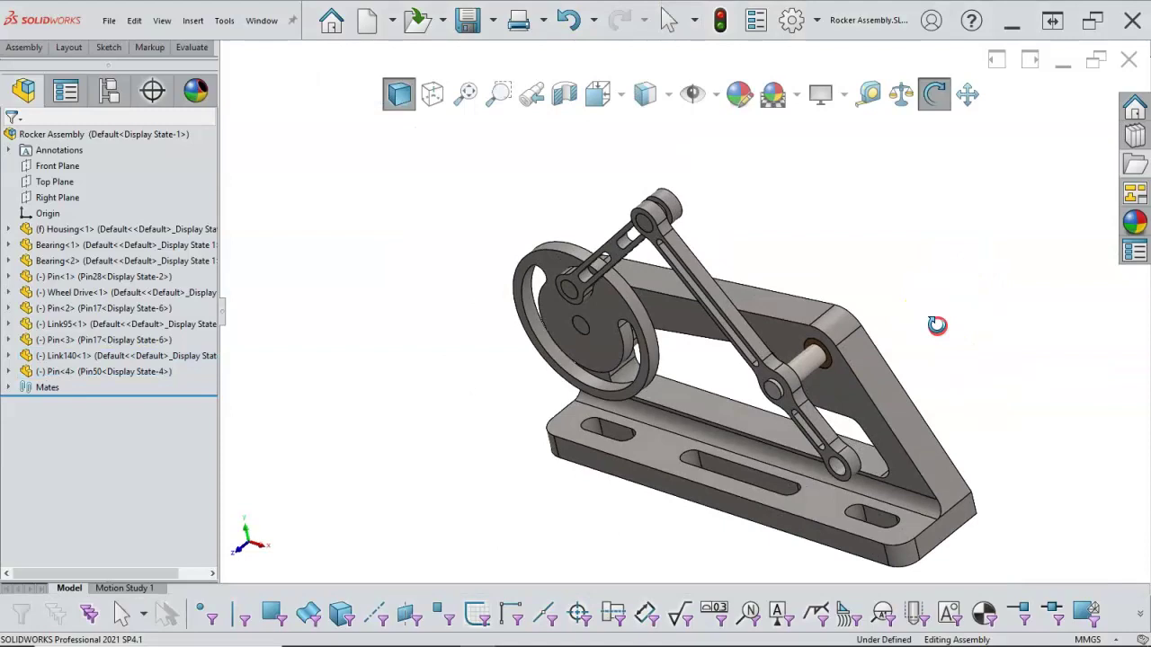
- Turn the wheel drive to test how the linkage moves, and view the assembly from another angle
{"action": "scroll", "coordinate": [885, 483], "scroll_direction": "up", "scroll_amount": 1}
{"action": "mouse_move", "coordinate": [885, 483]}
{"action": "middle_mouse_down"}
{"action": "mouse_move", "coordinate": [891, 452]}
{"action": "mouse_move", "coordinate": [868, 447]}
{"action": "mouse_move", "coordinate": [873, 463]}
{"action": "middle_mouse_up"}
{"action": "scroll", "coordinate": [890, 452], "scroll_direction": "down", "scroll_amount": 1}
{"action": "scroll", "coordinate": [874, 463], "scroll_direction": "up", "scroll_amount": 1}
{"action": "scroll", "coordinate": [877, 467], "scroll_direction": "down", "scroll_amount": 1}
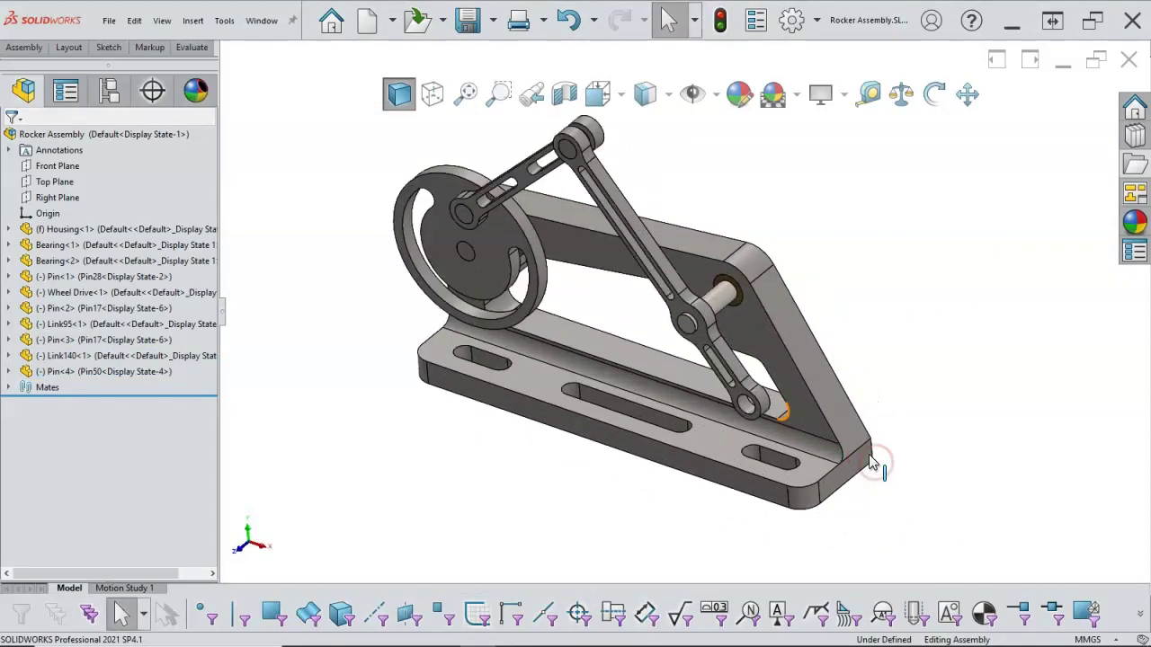
{"action": "scroll", "coordinate": [437, 225], "scroll_direction": "down", "scroll_amount": 1}
{"action": "left_click_drag", "start_coordinate": [501, 241], "coordinate": [564, 319]}
{"action": "middle_click_drag", "start_coordinate": [801, 244], "coordinate": [876, 260]}
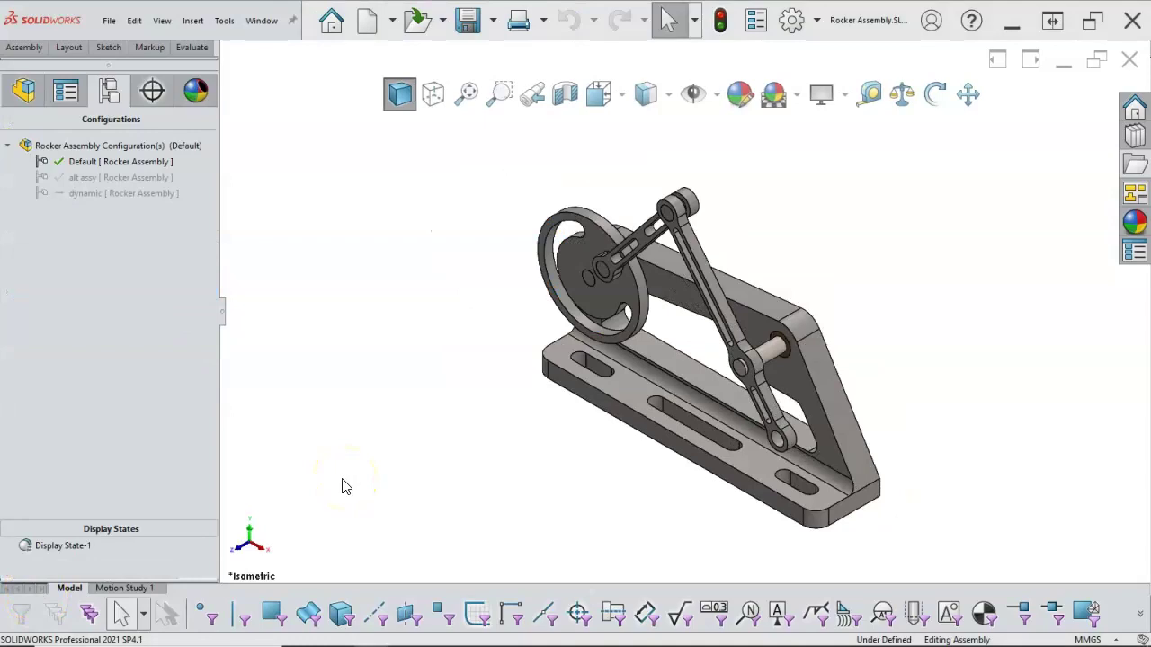
- Save the rocker assembly and activate the "alt assy" configuration
{"action": "middle_click_drag", "start_coordinate": [426, 452], "coordinate": [425, 467]}
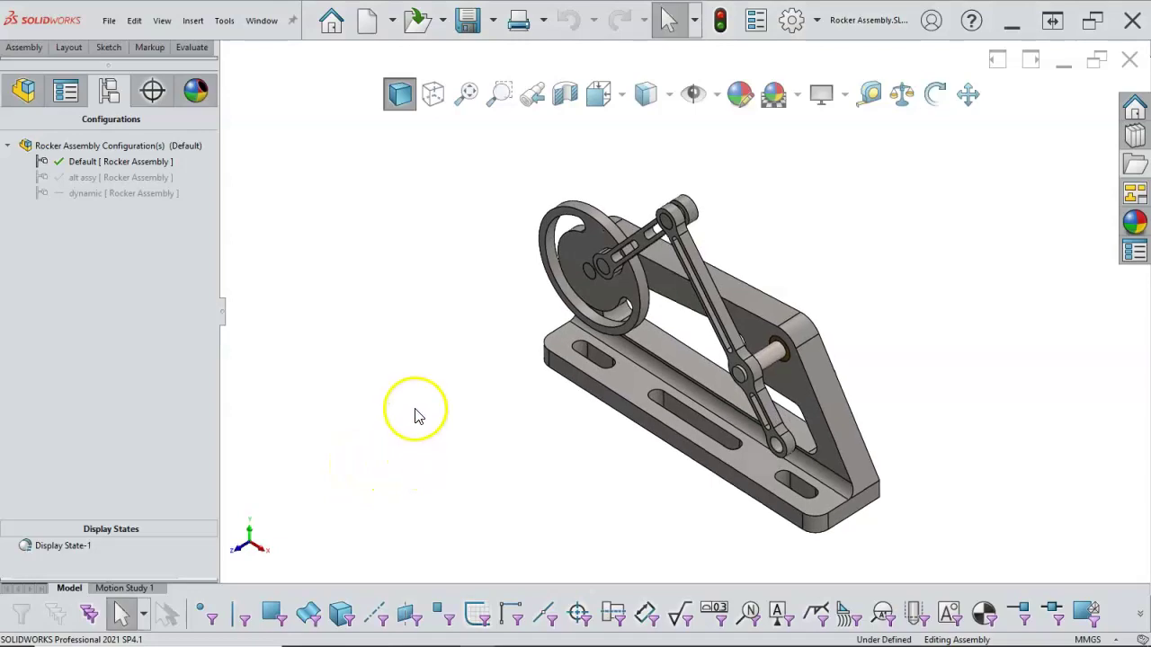
{"action": "left_click", "coordinate": [467, 20]}
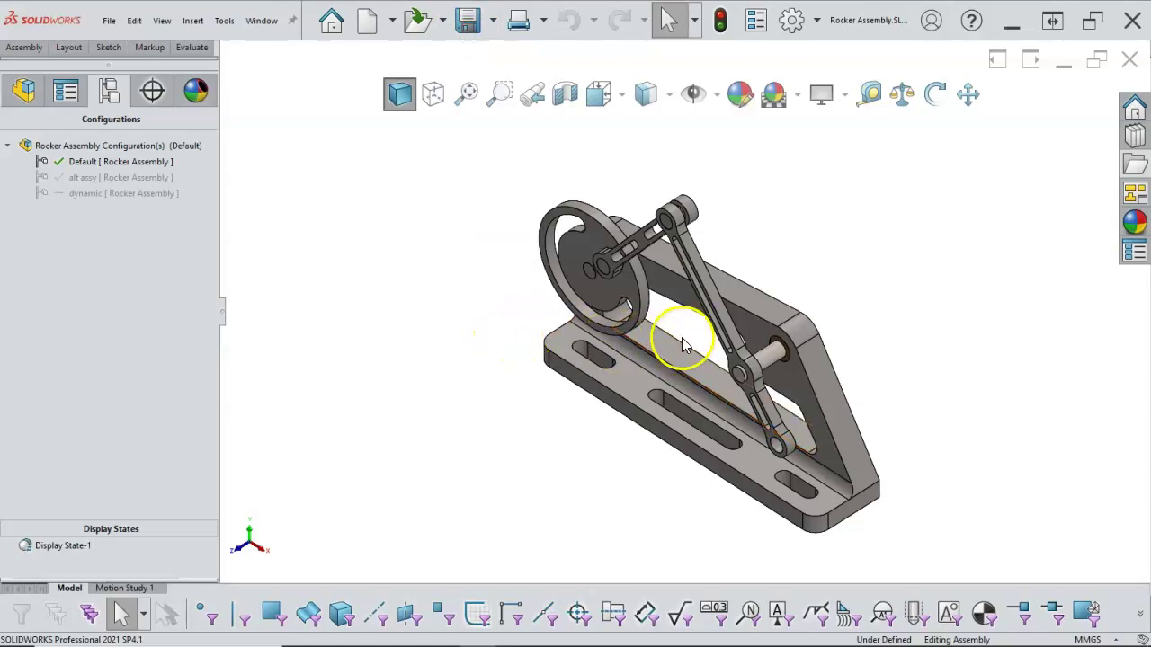
{"action": "scroll", "coordinate": [681, 340], "scroll_direction": "down", "scroll_amount": 2}
{"action": "left_click", "coordinate": [585, 288]}
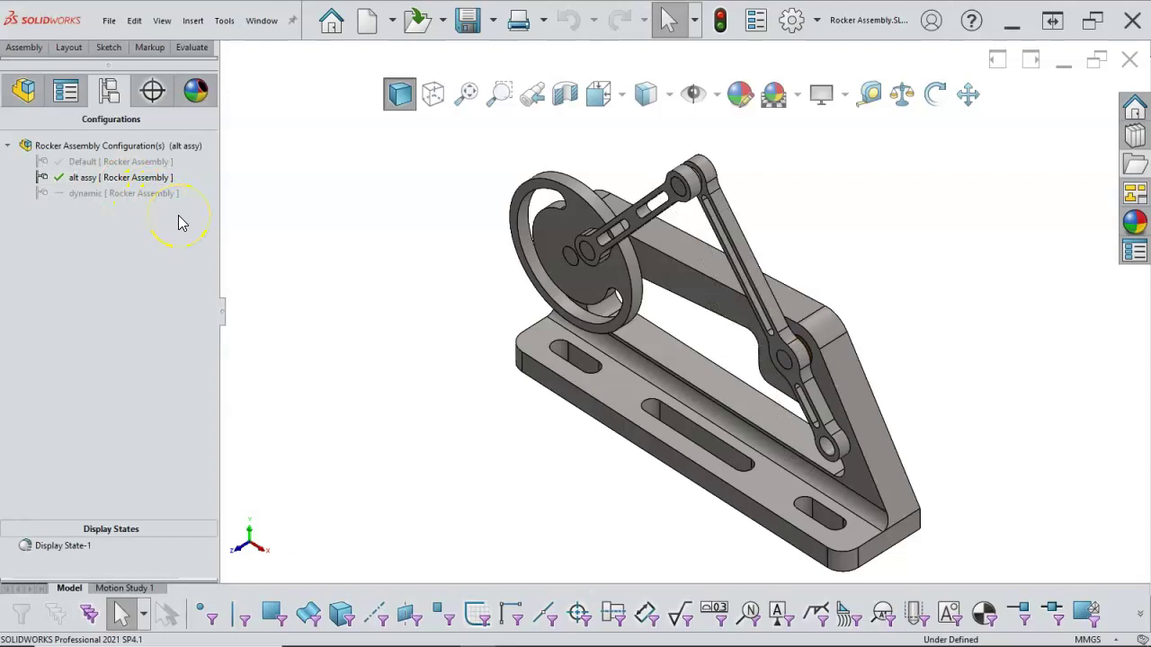
- Activate the dynamic and Default configurations one after the other and try turning the wheel drive in each
{"action": "double_click", "coordinate": [106, 194]}
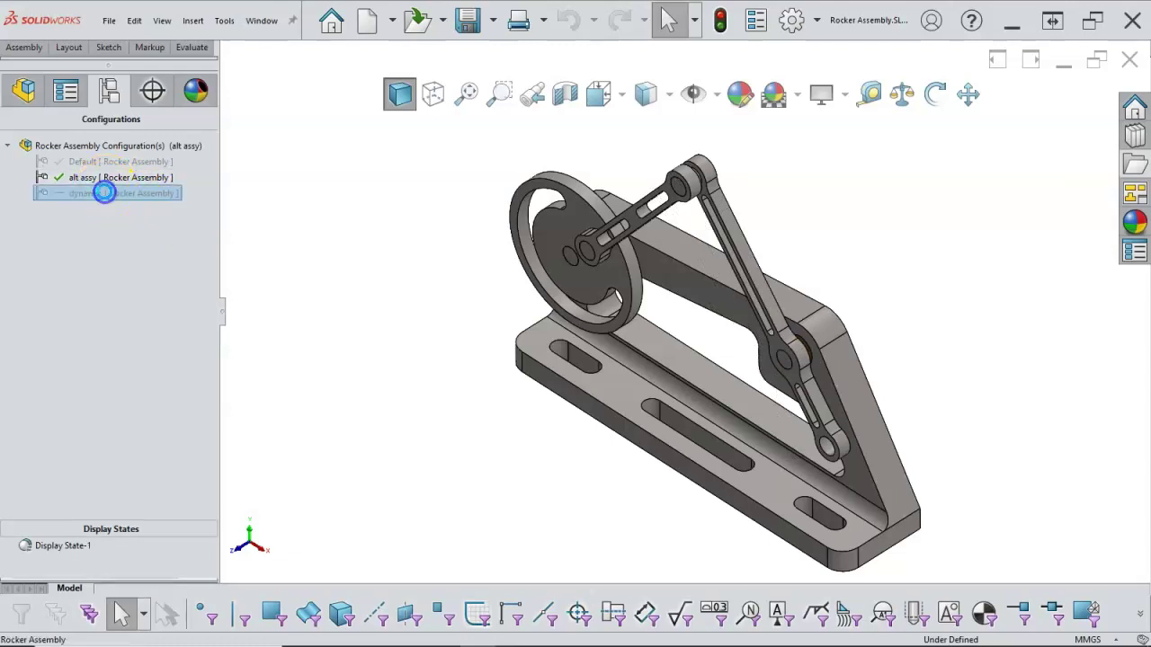
{"action": "left_click_drag", "start_coordinate": [569, 243], "coordinate": [556, 234]}
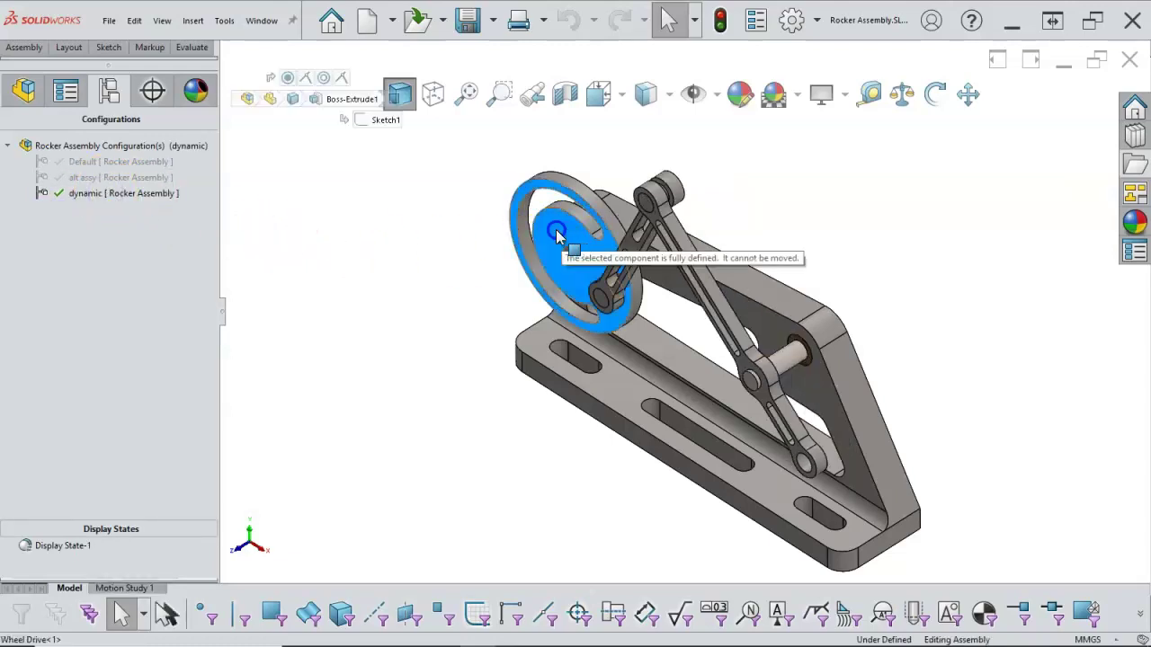
{"action": "left_click", "coordinate": [121, 165]}
{"action": "double_click", "coordinate": [121, 171]}
{"action": "left_click_drag", "start_coordinate": [546, 249], "coordinate": [550, 296]}
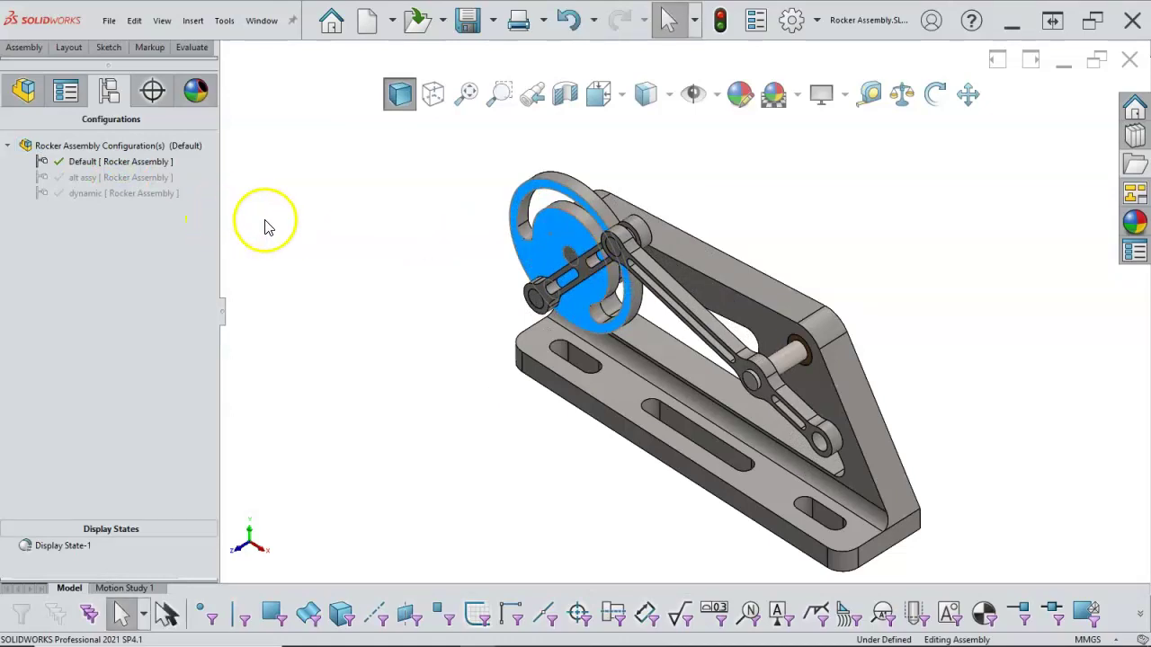
- Unsuppress Link95's Angle1 mate to the housing in the Default configuration
{"action": "left_click", "coordinate": [24, 90]}
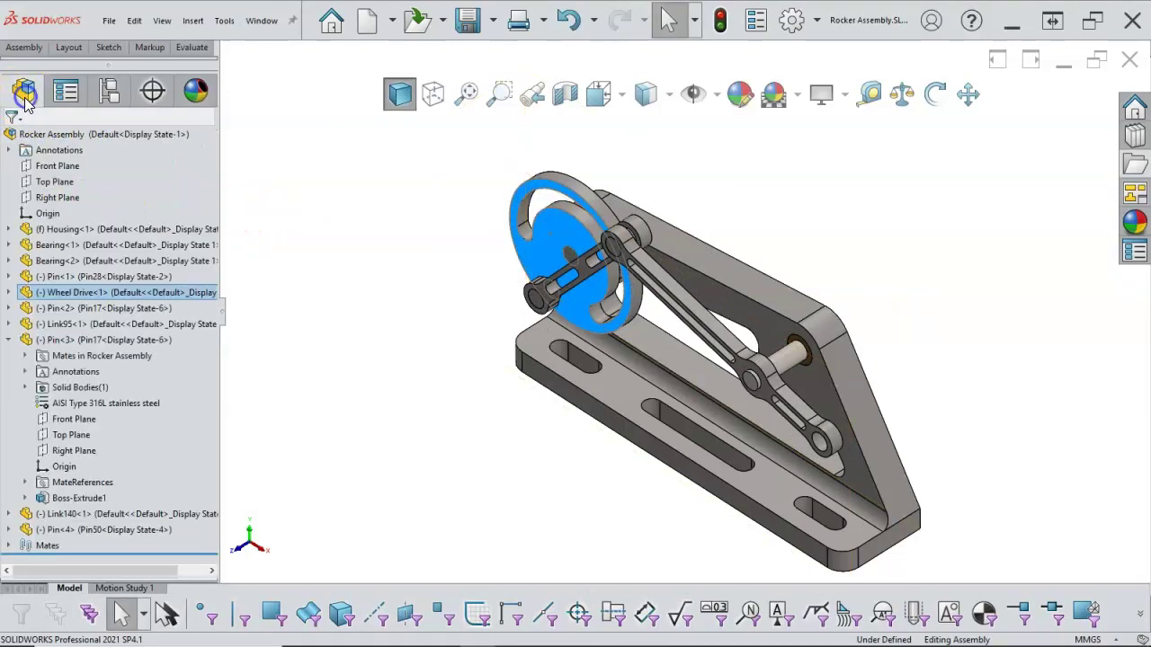
{"action": "left_click", "coordinate": [11, 327]}
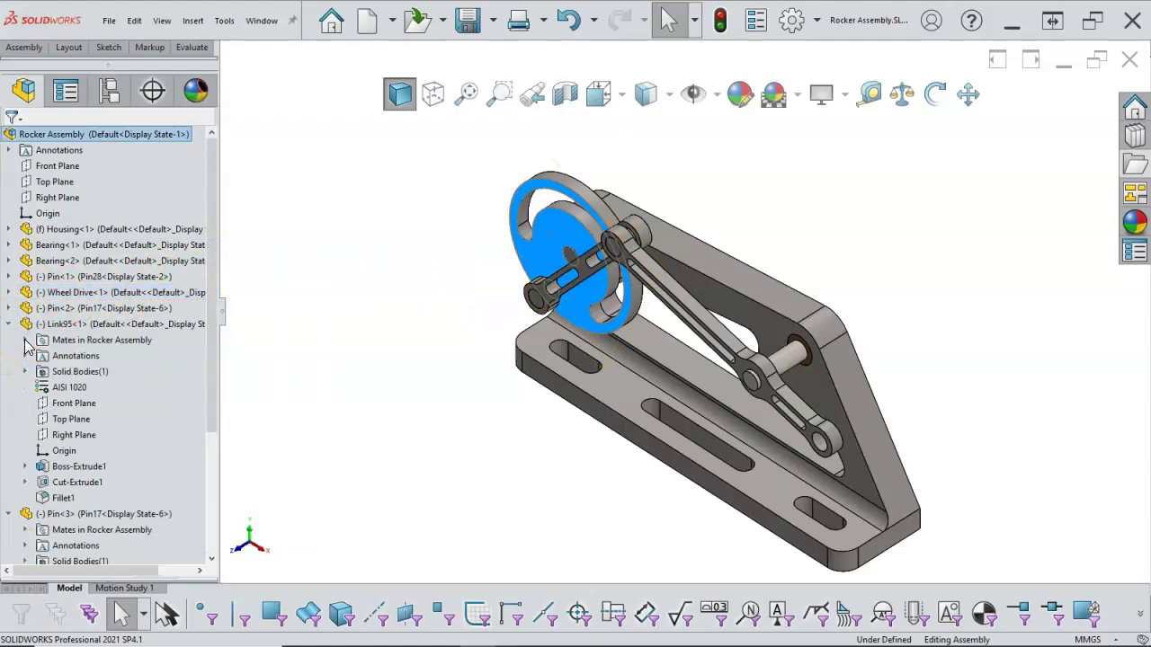
{"action": "left_click", "coordinate": [25, 340]}
{"action": "left_click", "coordinate": [112, 389]}
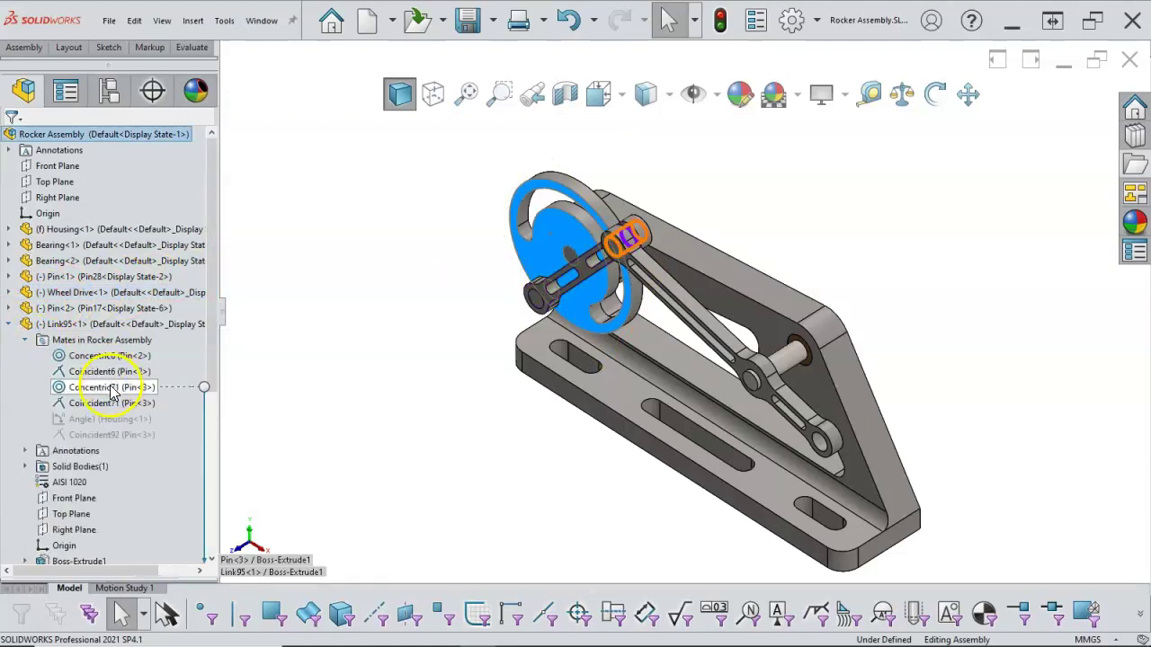
{"action": "right_click", "coordinate": [112, 421]}
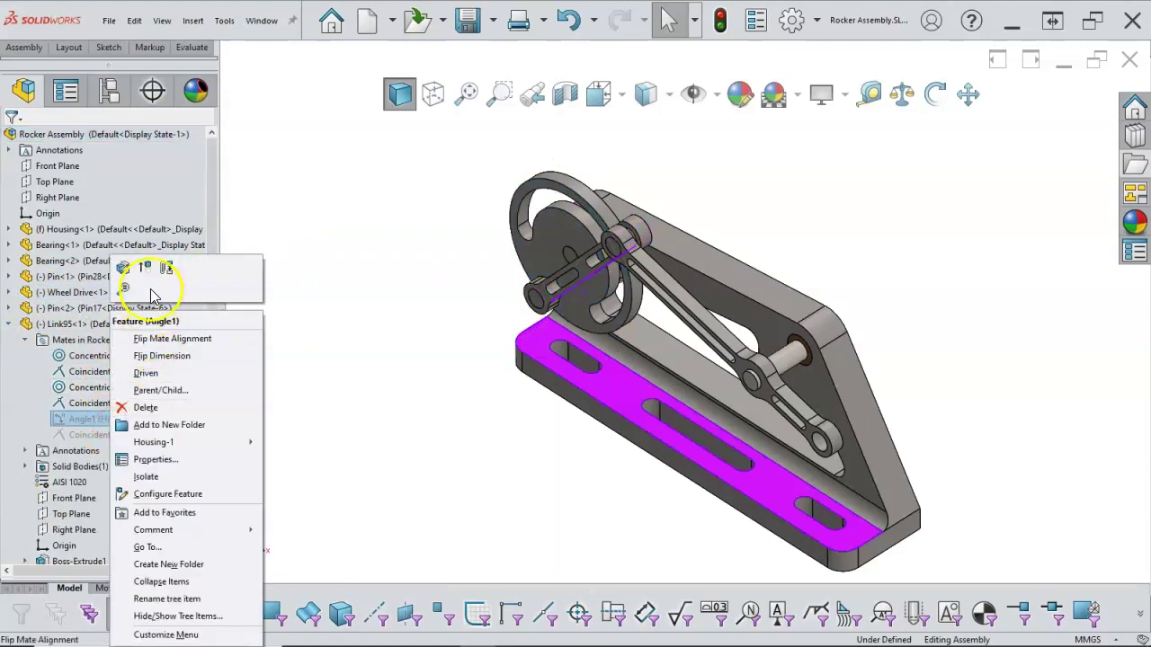
{"action": "left_click", "coordinate": [145, 268]}
{"action": "left_click", "coordinate": [8, 324]}
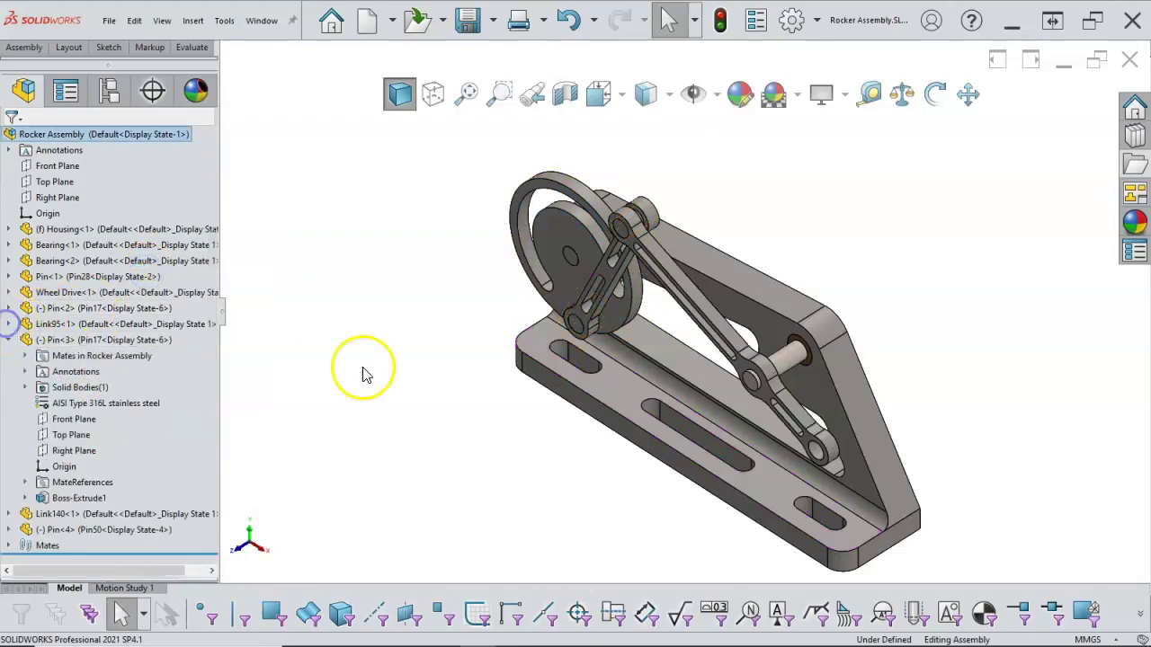
- Activate the dynamic configuration and suppress Link95's Angle1 mate in it
{"action": "left_click", "coordinate": [109, 90]}
{"action": "double_click", "coordinate": [88, 194]}
{"action": "left_click", "coordinate": [25, 90]}
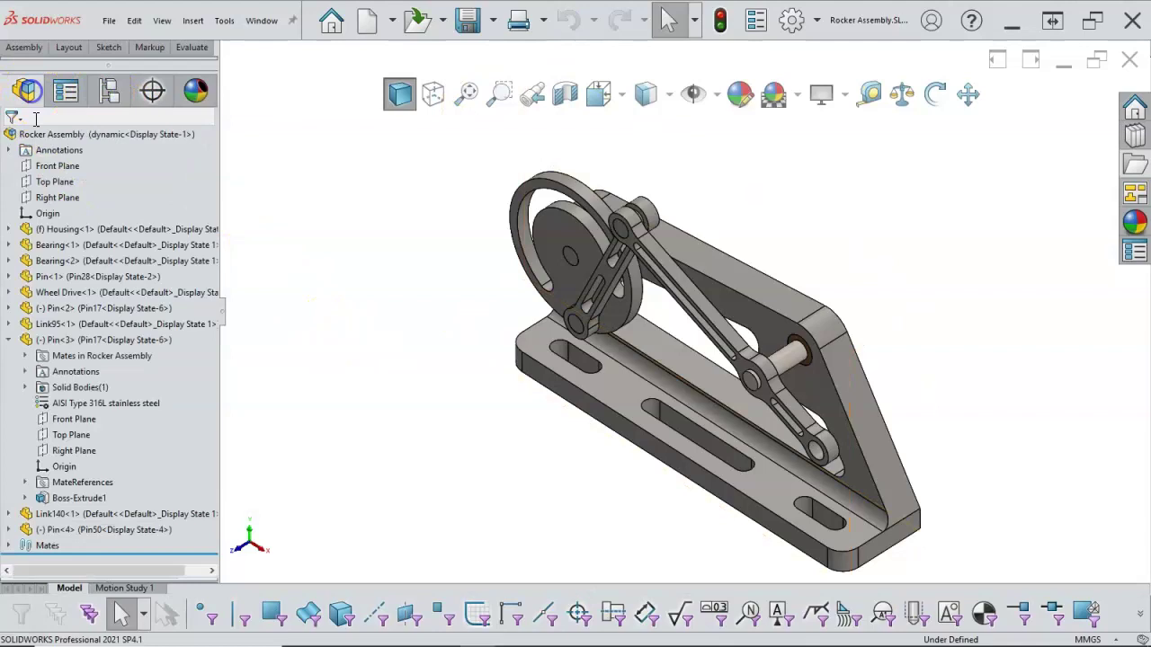
{"action": "left_click", "coordinate": [30, 357]}
{"action": "left_click", "coordinate": [8, 325]}
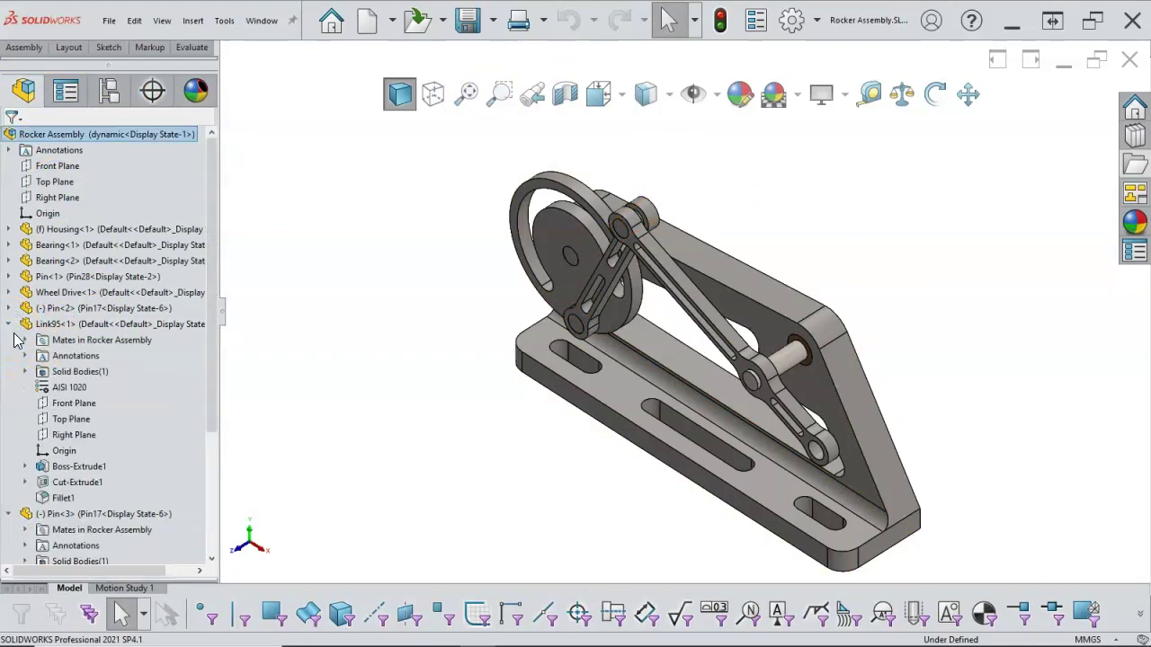
{"action": "left_click", "coordinate": [24, 340]}
{"action": "right_click", "coordinate": [101, 419]}
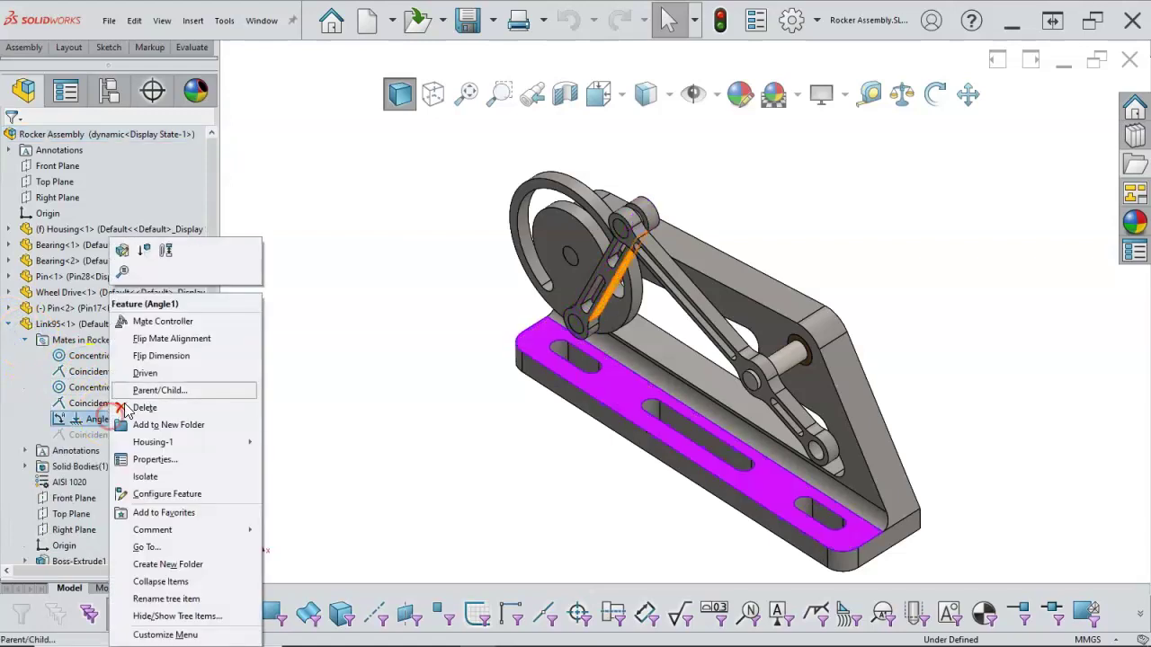
{"action": "left_click", "coordinate": [144, 250]}
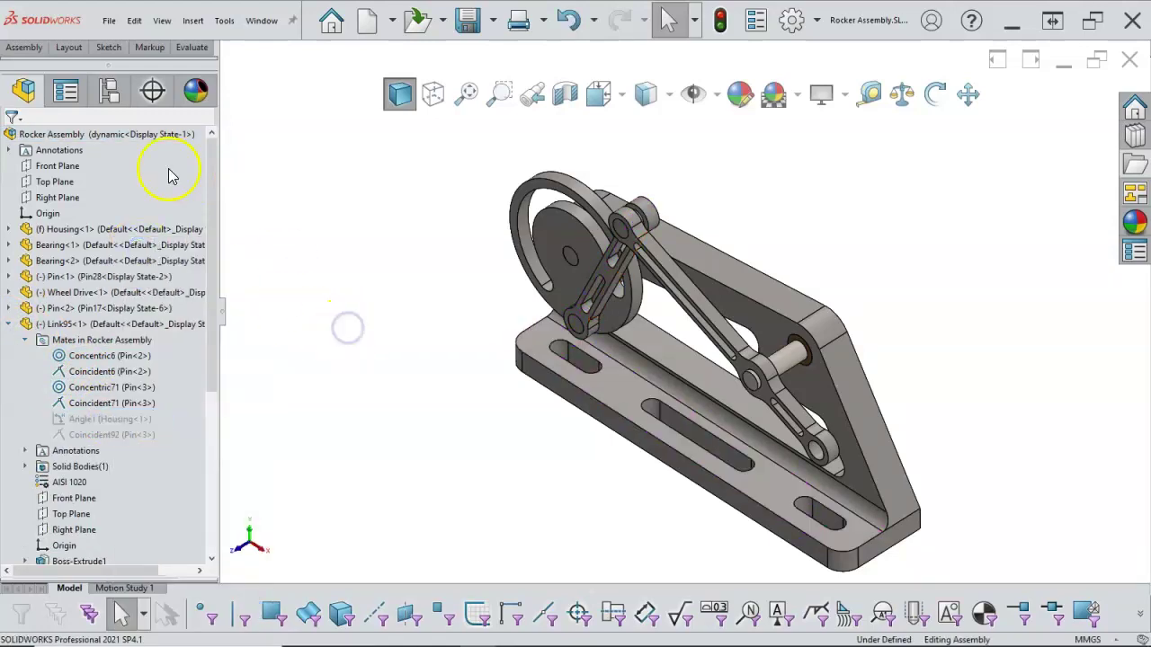
- Activate the Default configuration and try turning the wheel drive to check that it is locked
{"action": "left_click", "coordinate": [109, 90]}
{"action": "double_click", "coordinate": [107, 162]}
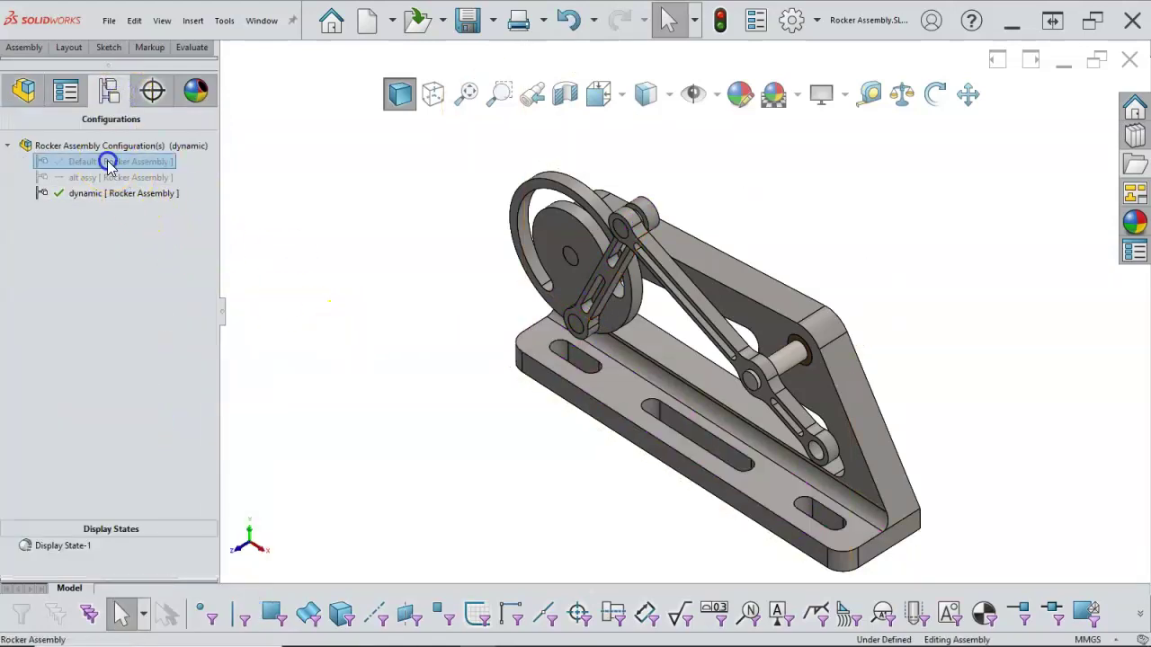
{"action": "left_click_drag", "start_coordinate": [547, 248], "coordinate": [595, 259]}
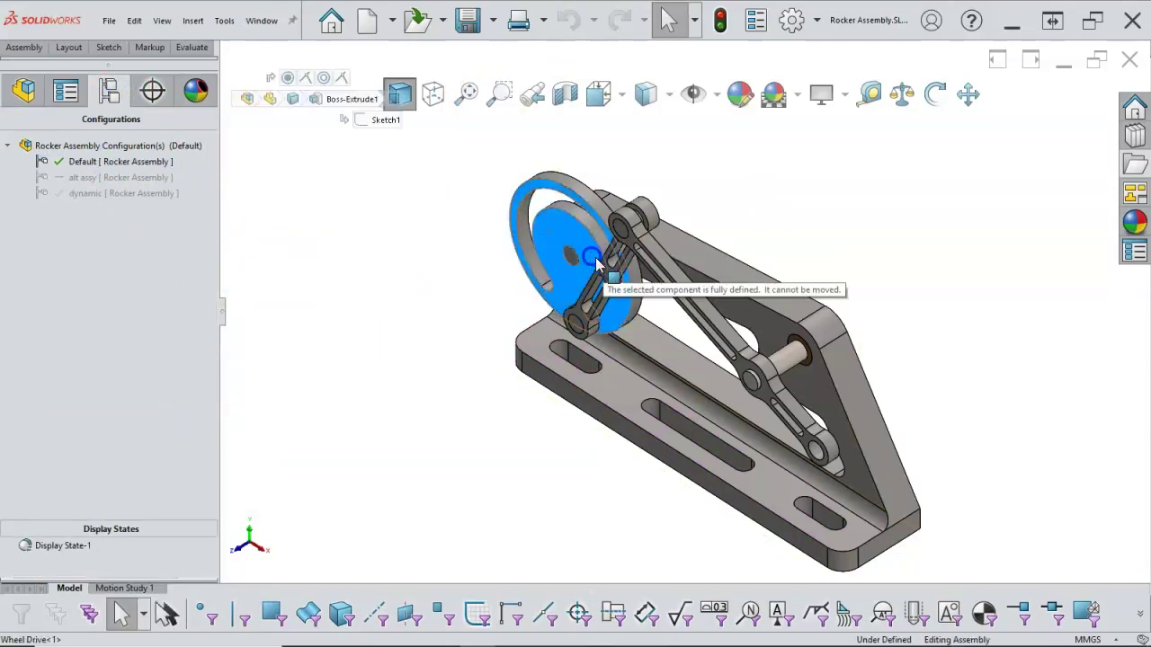
{"action": "left_click", "coordinate": [430, 284]}
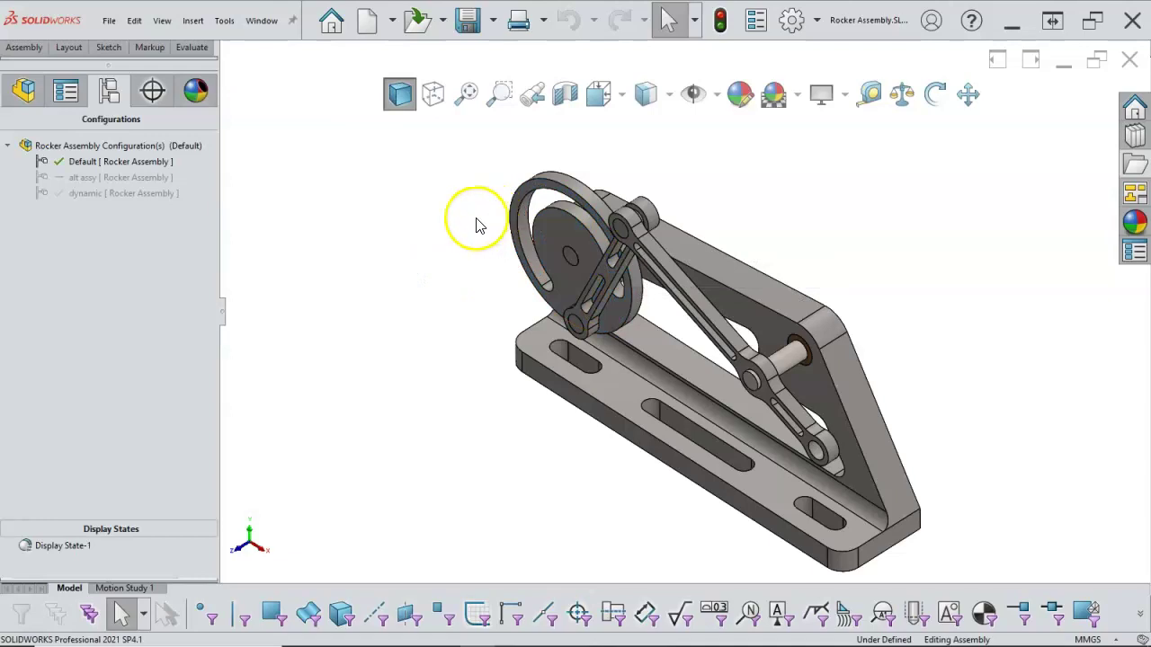
- Start a new exploded view of the Default configuration and explode Link140 by 130 mm along the Z axis
{"action": "right_click", "coordinate": [171, 173]}
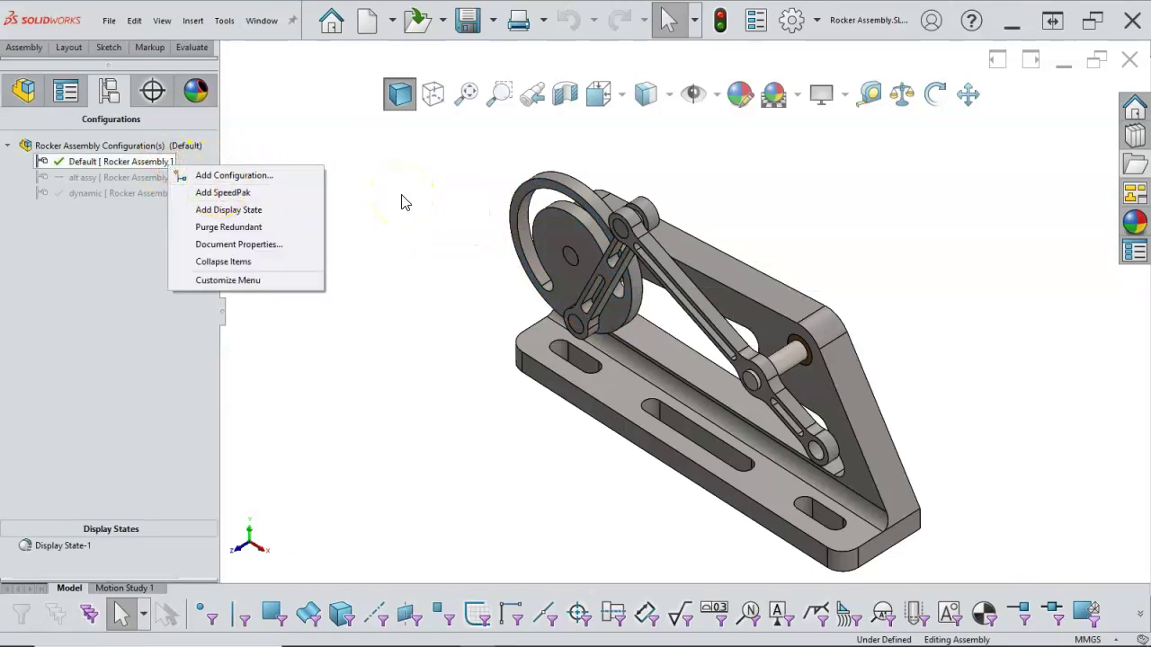
{"action": "right_click", "coordinate": [86, 167]}
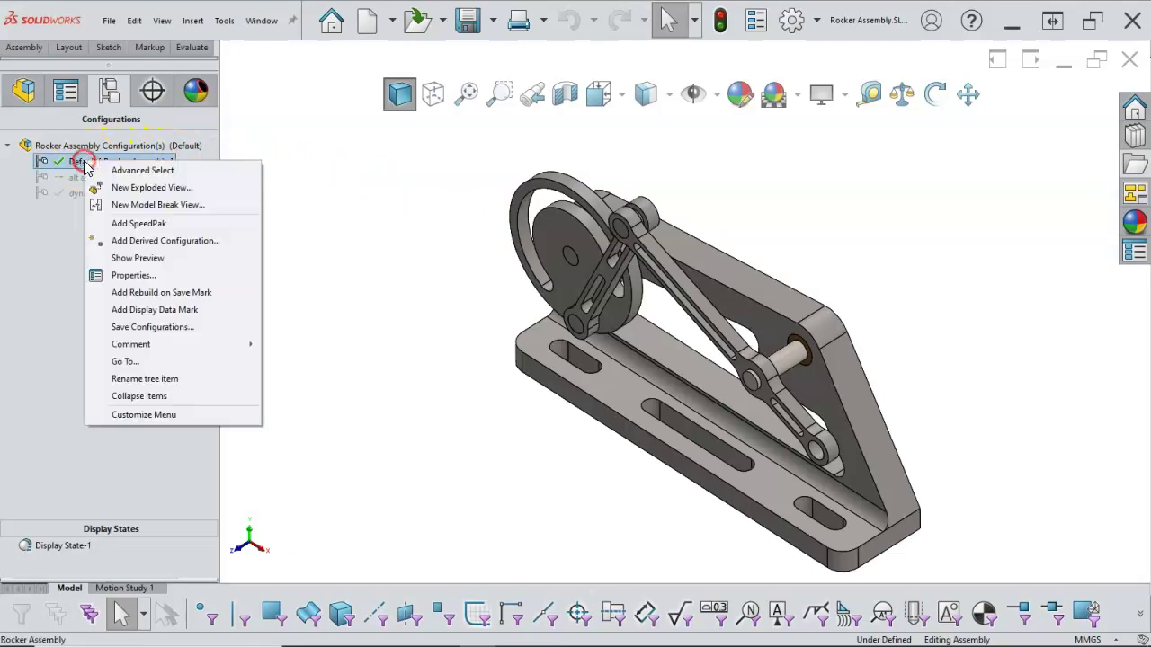
{"action": "left_click", "coordinate": [123, 188]}
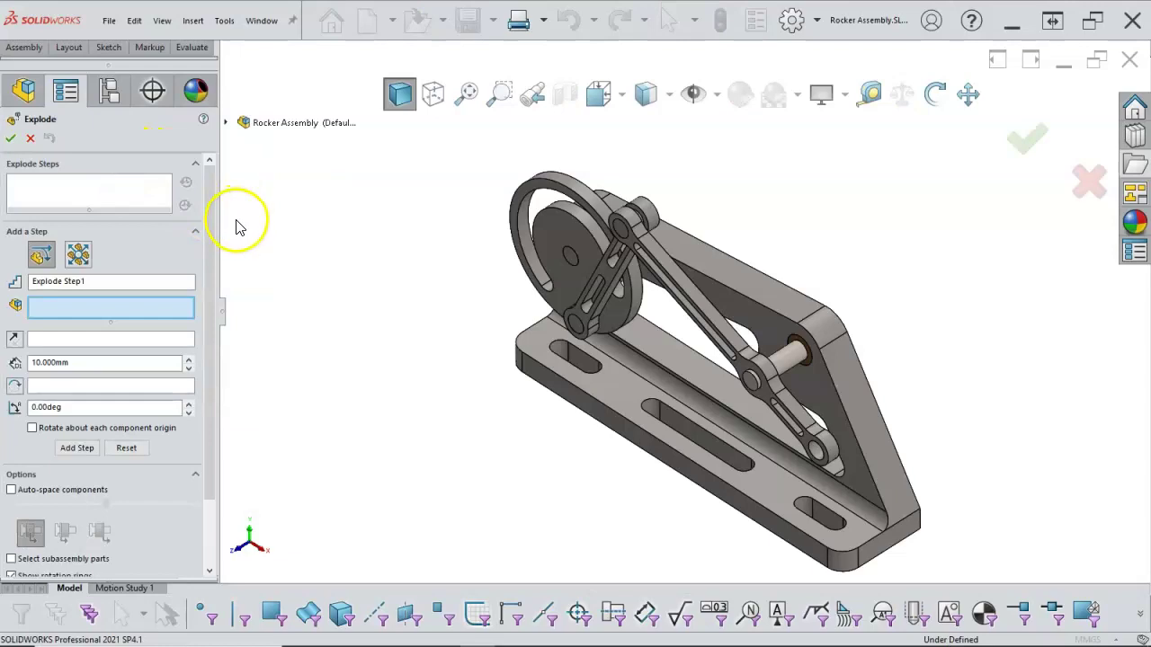
{"action": "scroll", "coordinate": [742, 369], "scroll_direction": "down", "scroll_amount": 2}
{"action": "left_click", "coordinate": [742, 362]}
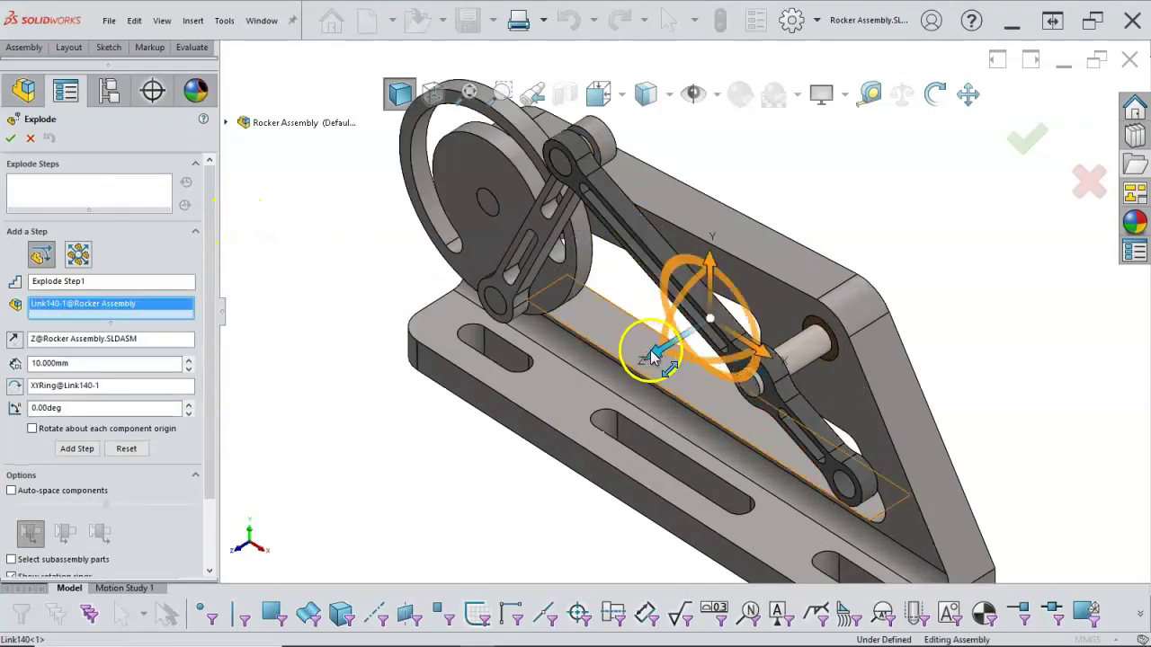
{"action": "scroll", "coordinate": [654, 357], "scroll_direction": "up", "scroll_amount": 2}
{"action": "left_click_drag", "start_coordinate": [642, 352], "coordinate": [458, 434]}
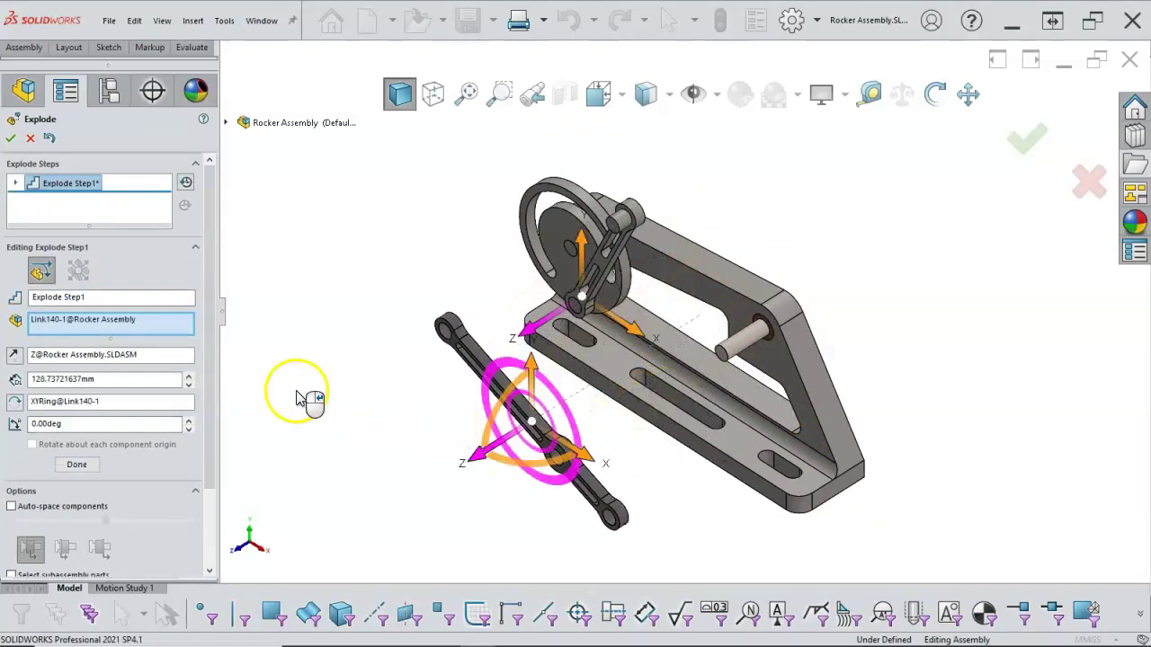
{"action": "double_click", "coordinate": [106, 385]}
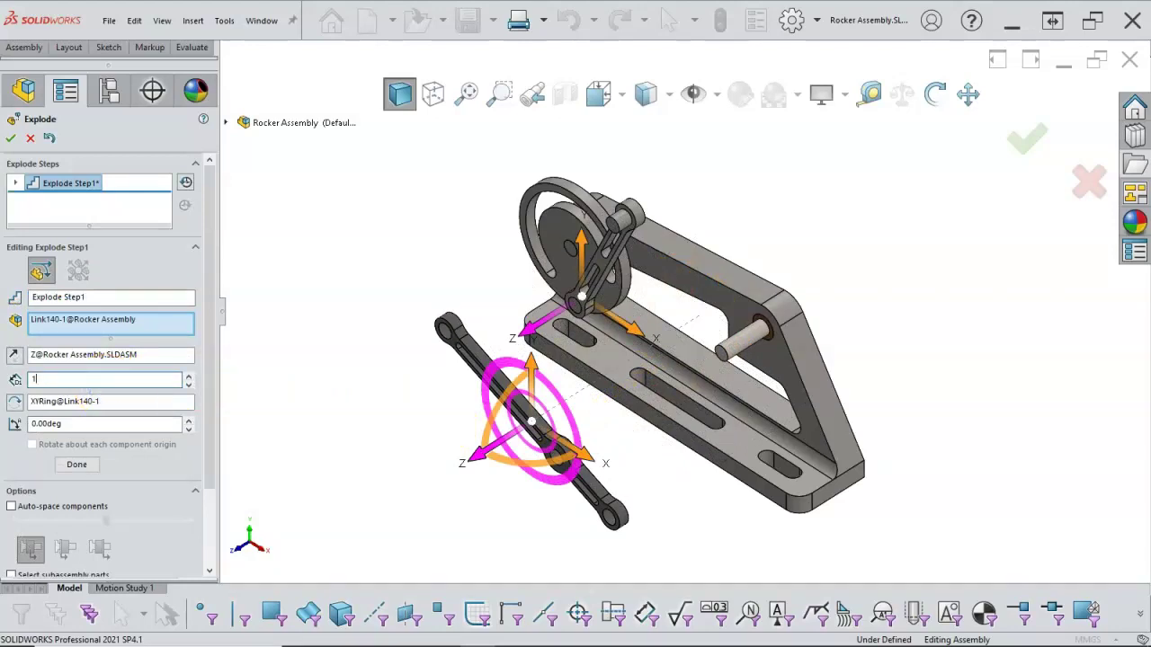
{"action": "key", "text": "Return"}
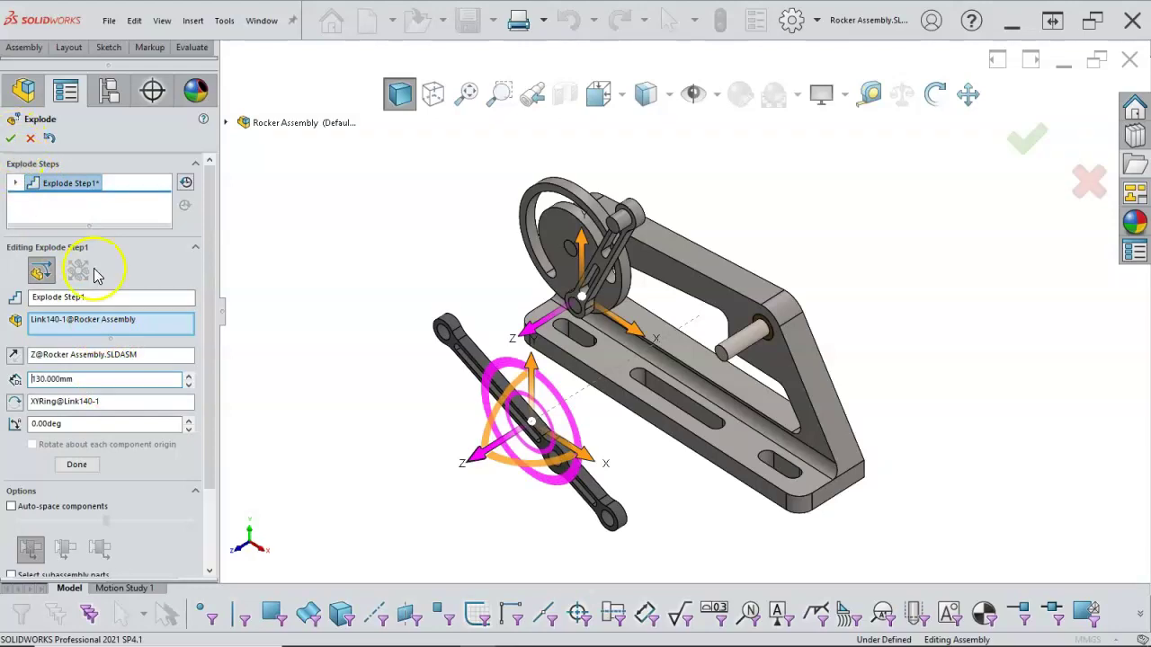
{"action": "left_click", "coordinate": [77, 464]}
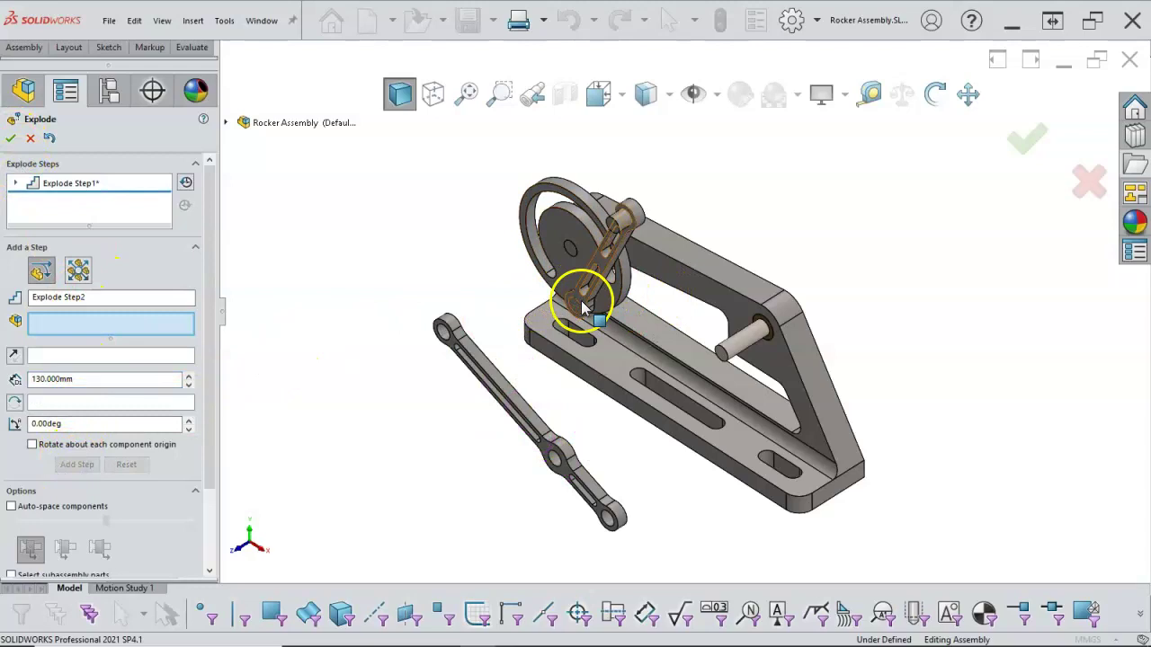
- Add an explode step moving Link95's upper pin and the Pin50 pin 110 mm along the Z axis
{"action": "scroll", "coordinate": [580, 300], "scroll_direction": "down", "scroll_amount": 2}
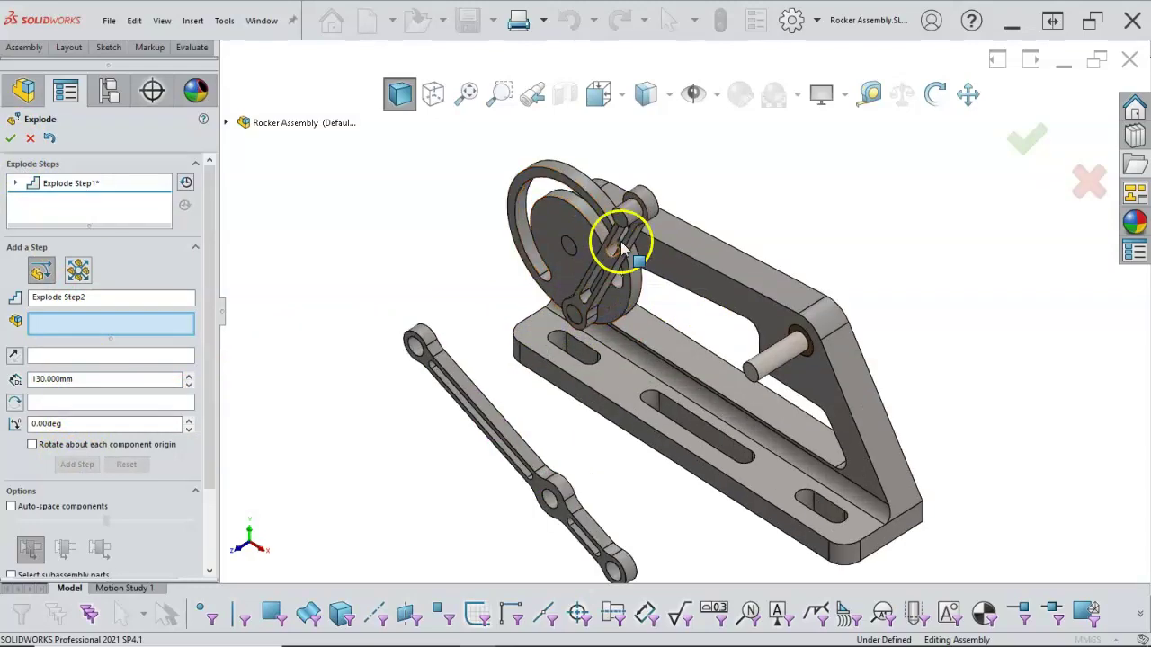
{"action": "left_click", "coordinate": [629, 201]}
{"action": "left_click", "coordinate": [779, 360]}
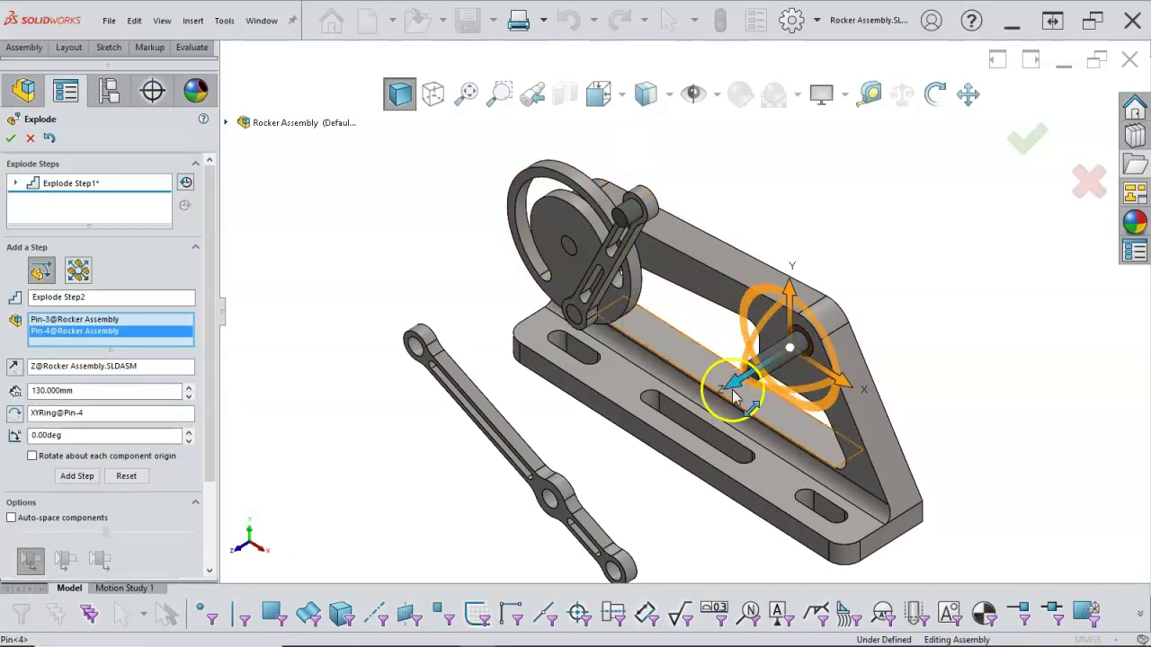
{"action": "left_click_drag", "start_coordinate": [732, 385], "coordinate": [545, 455]}
{"action": "double_click", "coordinate": [99, 408]}
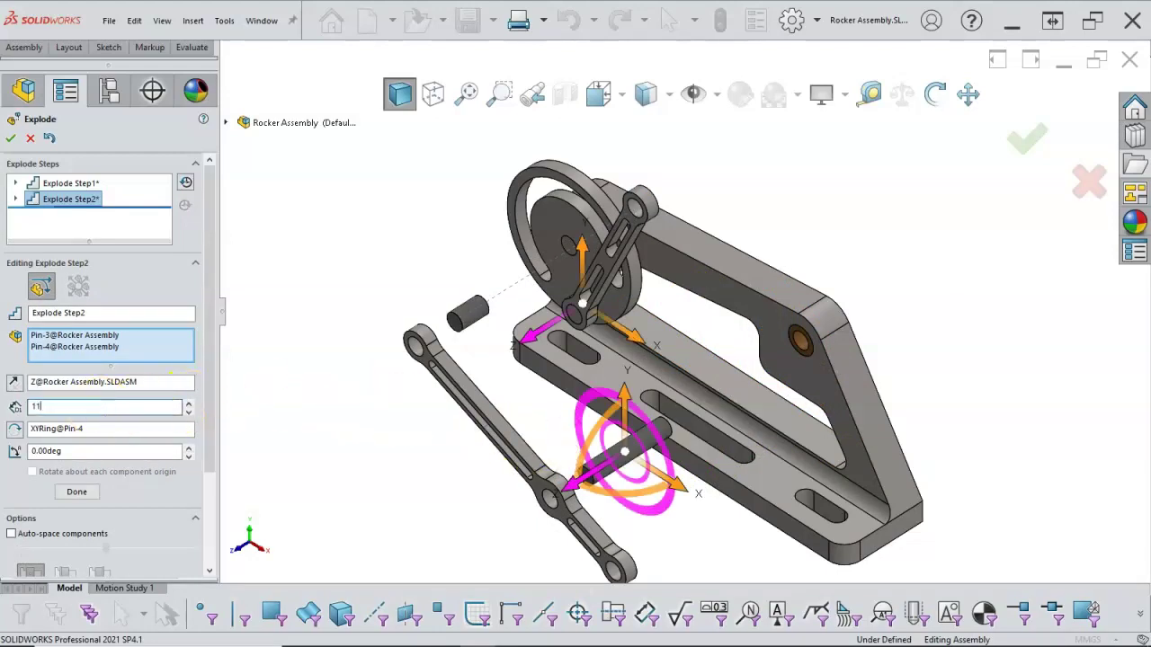
{"action": "left_click", "coordinate": [76, 492]}
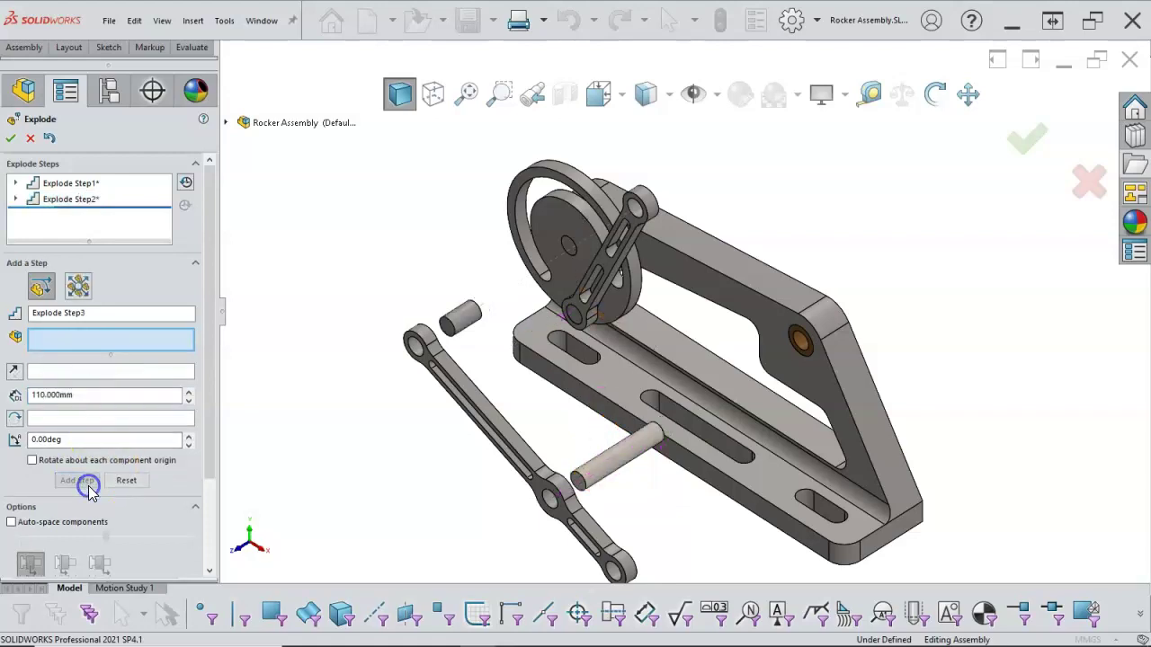
- Add an explode step moving Link95 90 mm along the Z axis
{"action": "left_click", "coordinate": [602, 262]}
{"action": "left_click_drag", "start_coordinate": [546, 293], "coordinate": [403, 371]}
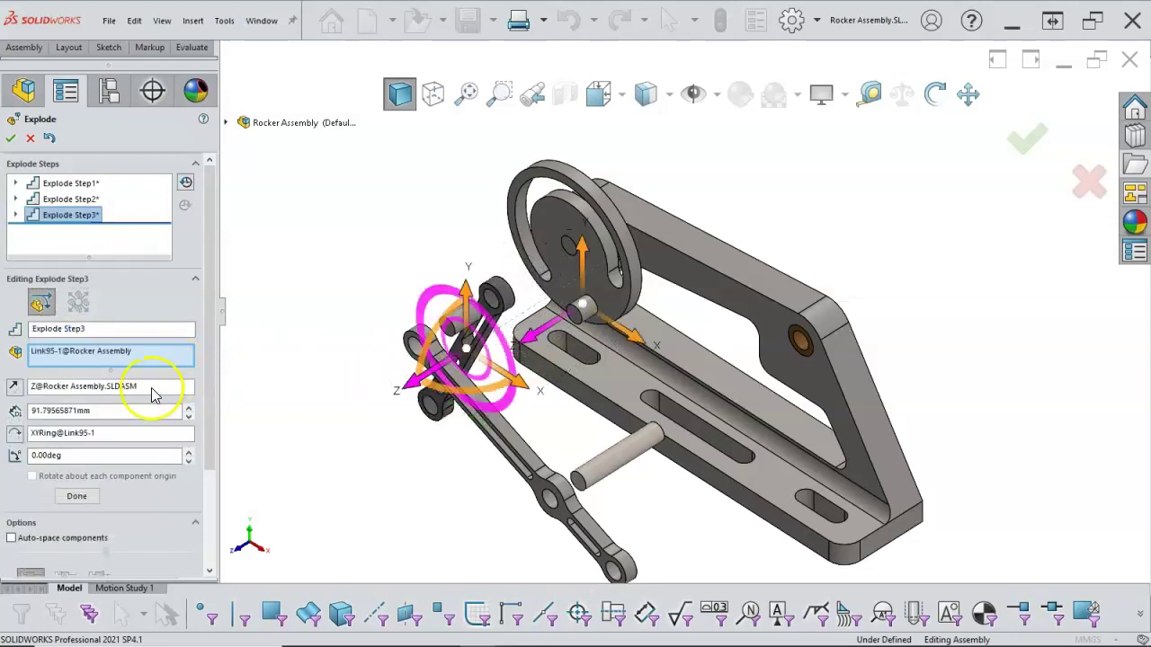
{"action": "double_click", "coordinate": [96, 409]}
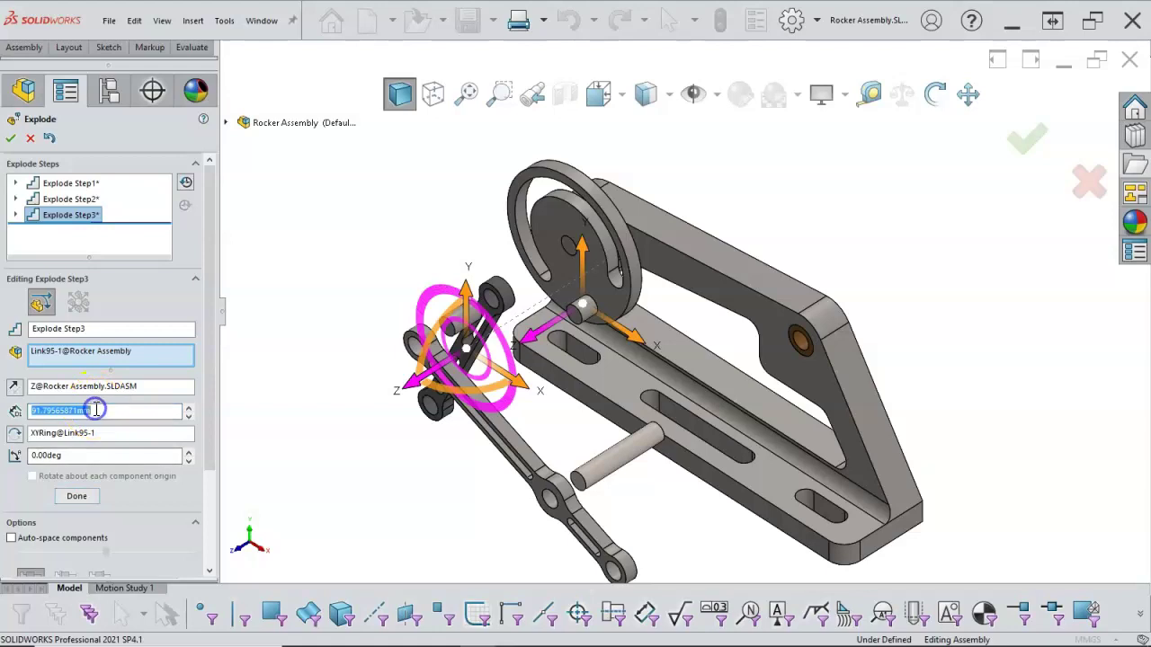
{"action": "type", "text": "90"}
{"action": "key", "text": "Return"}
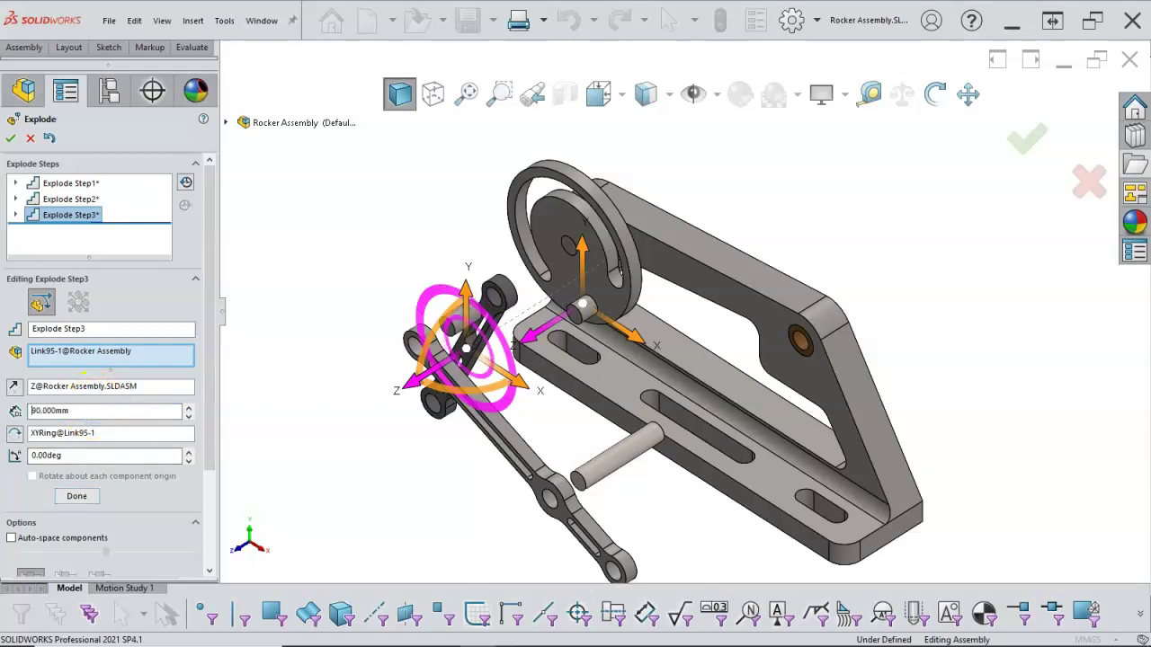
{"action": "left_click", "coordinate": [74, 490]}
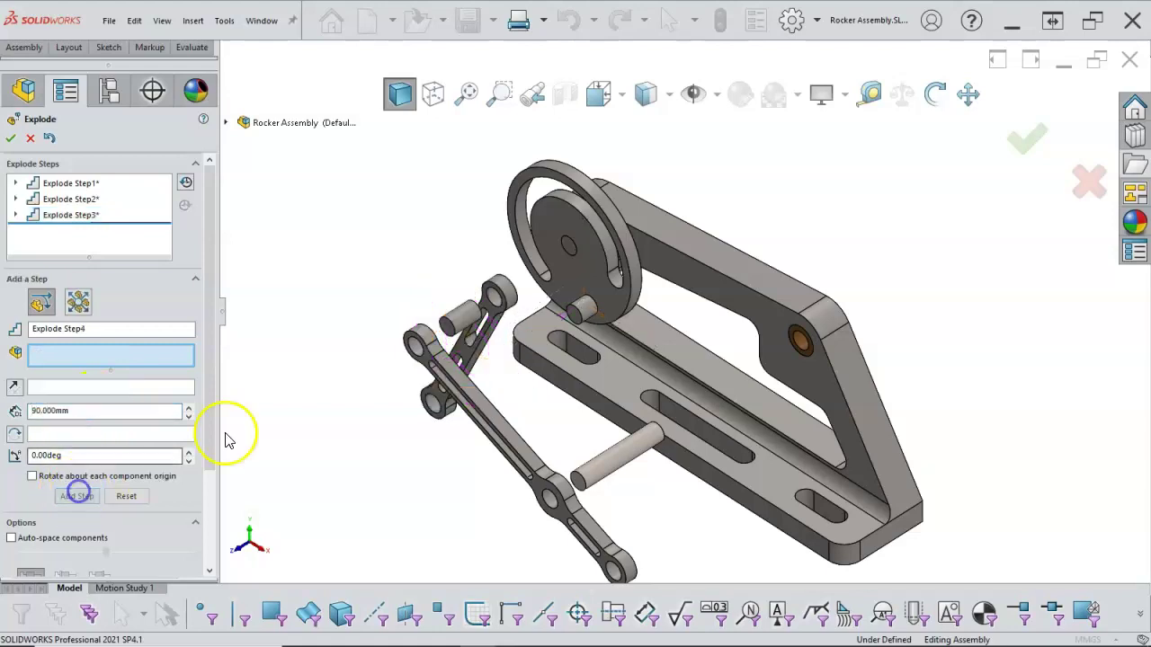
- Add an explode step moving the wheel drive's lower pin 120 mm along the Z axis
{"action": "left_click", "coordinate": [585, 308]}
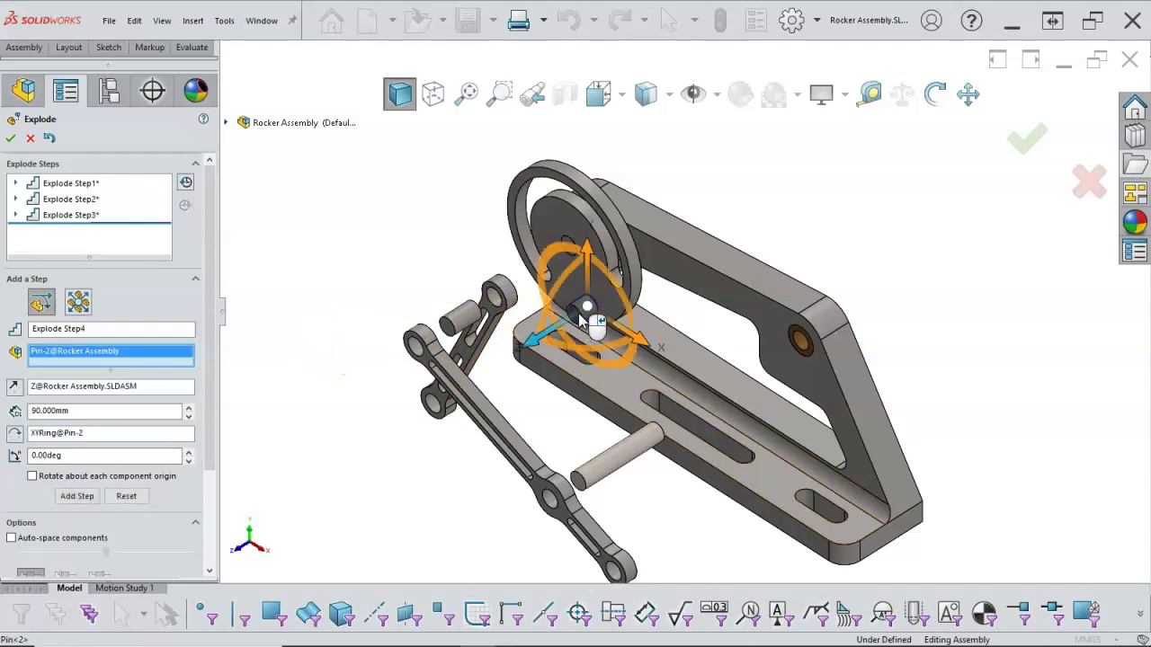
{"action": "left_click_drag", "start_coordinate": [527, 341], "coordinate": [428, 388]}
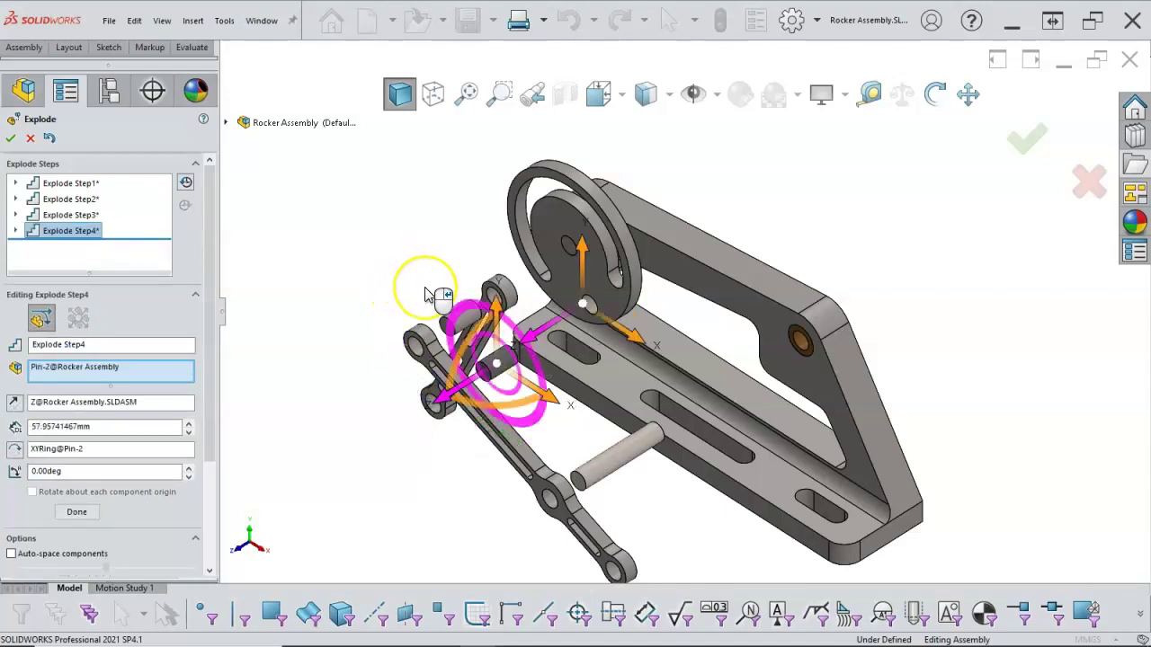
{"action": "key", "text": "ctrl+7"}
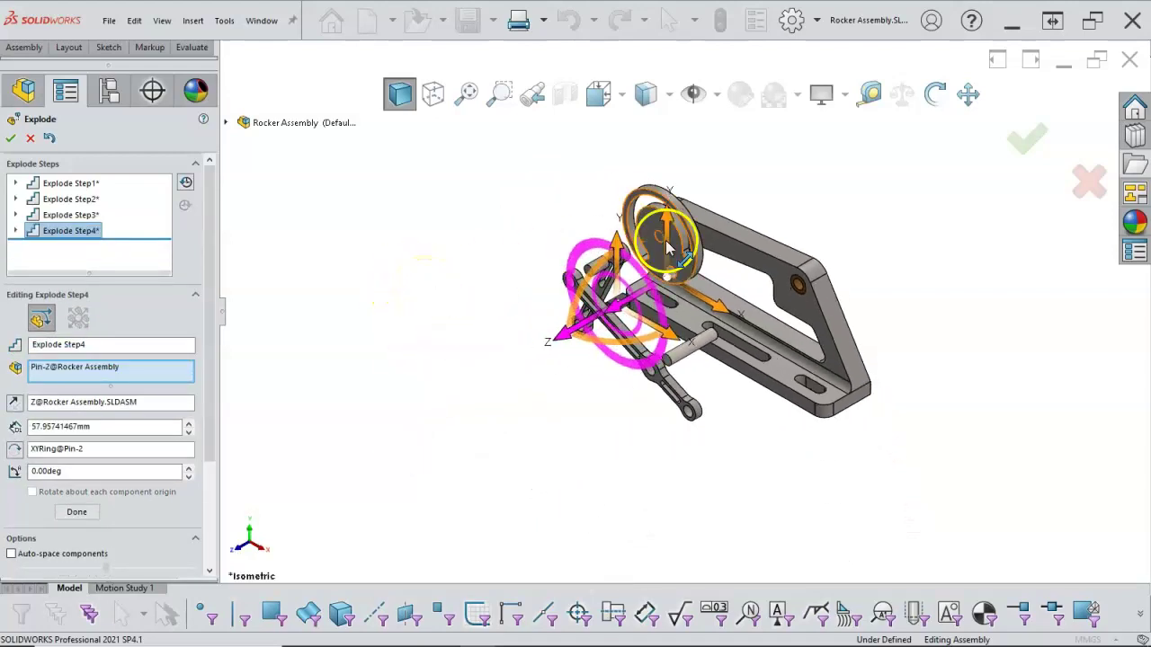
{"action": "scroll", "coordinate": [707, 259], "scroll_direction": "down", "scroll_amount": 3}
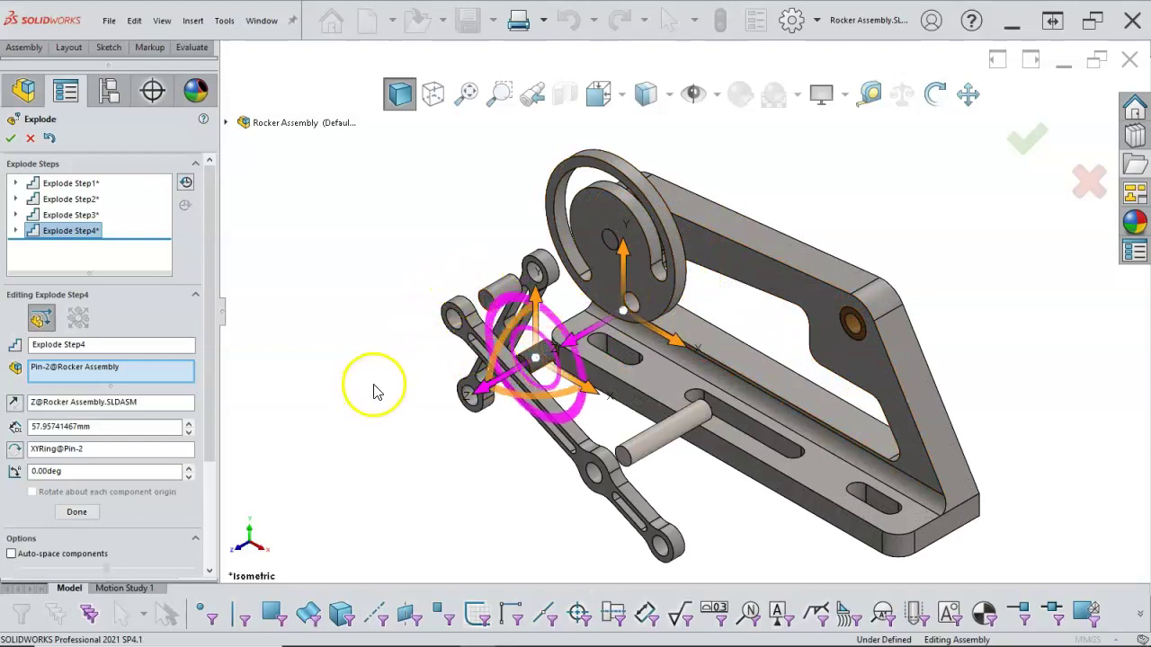
{"action": "left_click", "coordinate": [101, 428]}
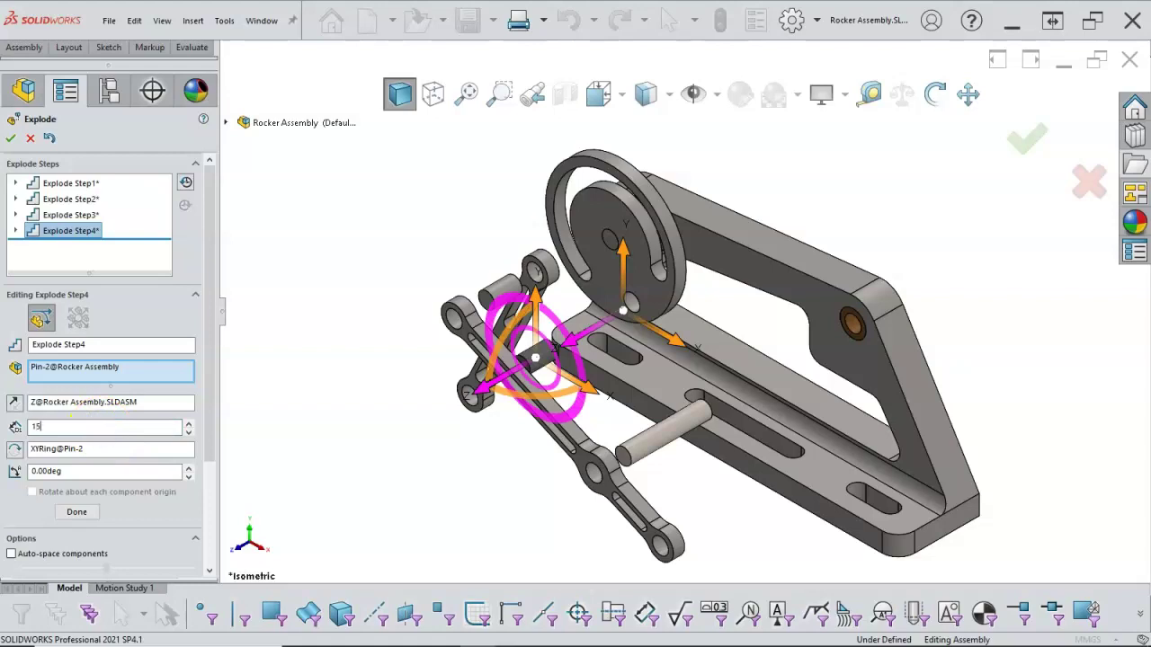
{"action": "type", "text": "150"}
{"action": "key", "text": "Return"}
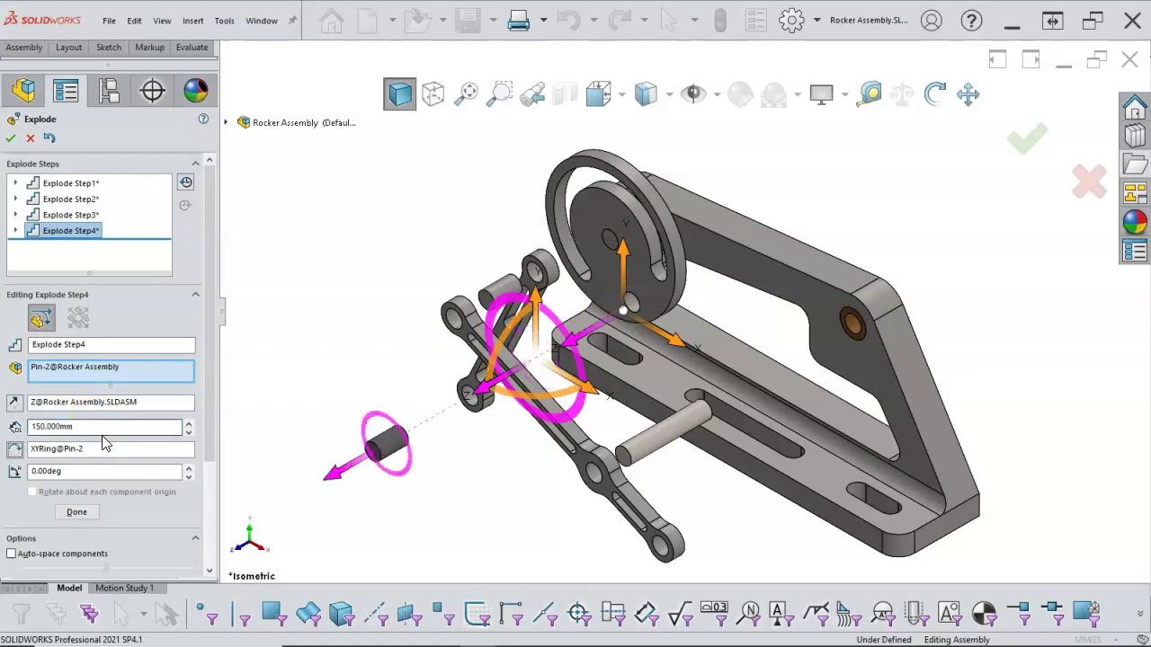
{"action": "left_click", "coordinate": [37, 426]}
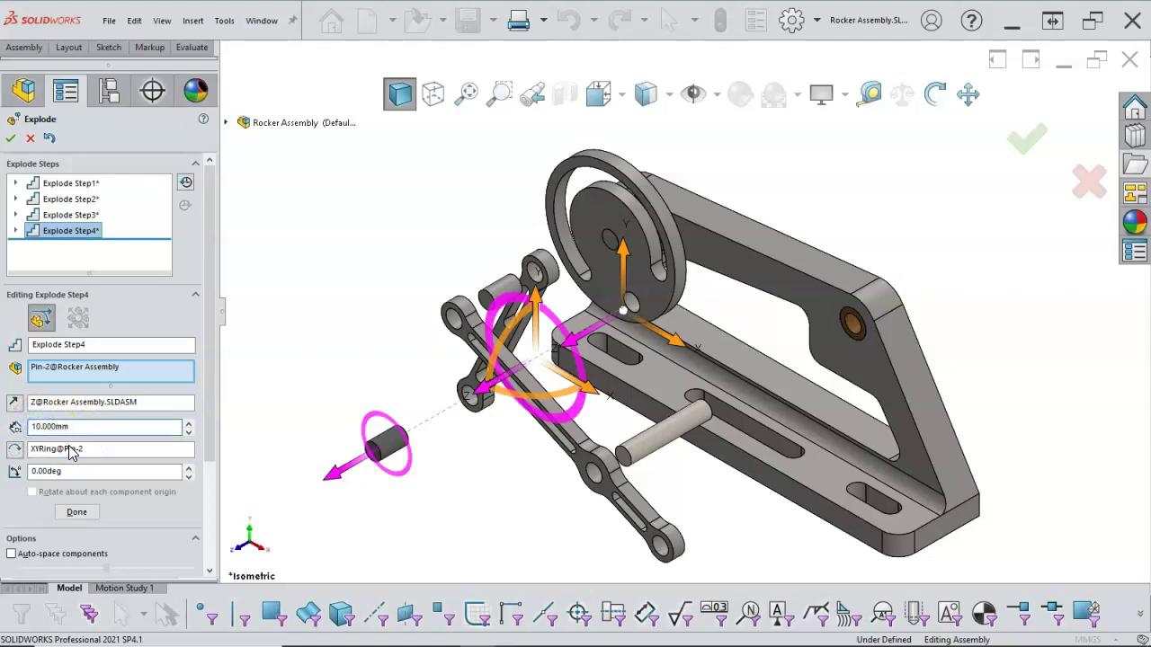
{"action": "type", "text": "2"}
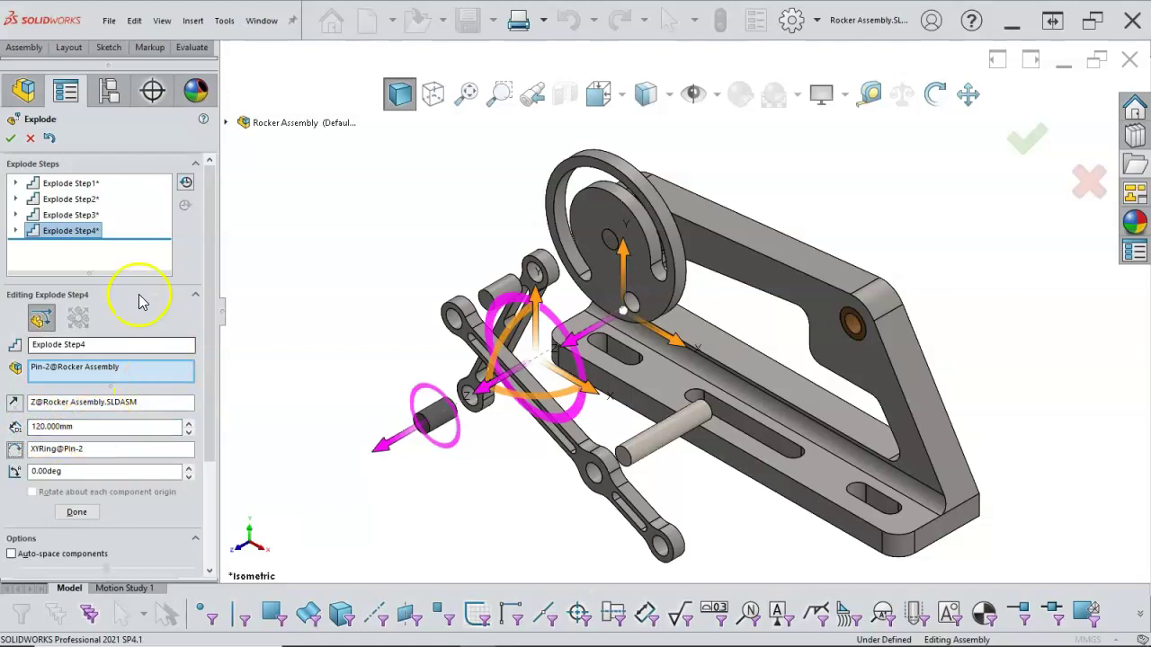
{"action": "left_click", "coordinate": [77, 513]}
- Add an explode step moving the wheel drive 30 mm along the Z axis
{"action": "left_click", "coordinate": [589, 269]}
{"action": "left_click_drag", "start_coordinate": [607, 270], "coordinate": [510, 286]}
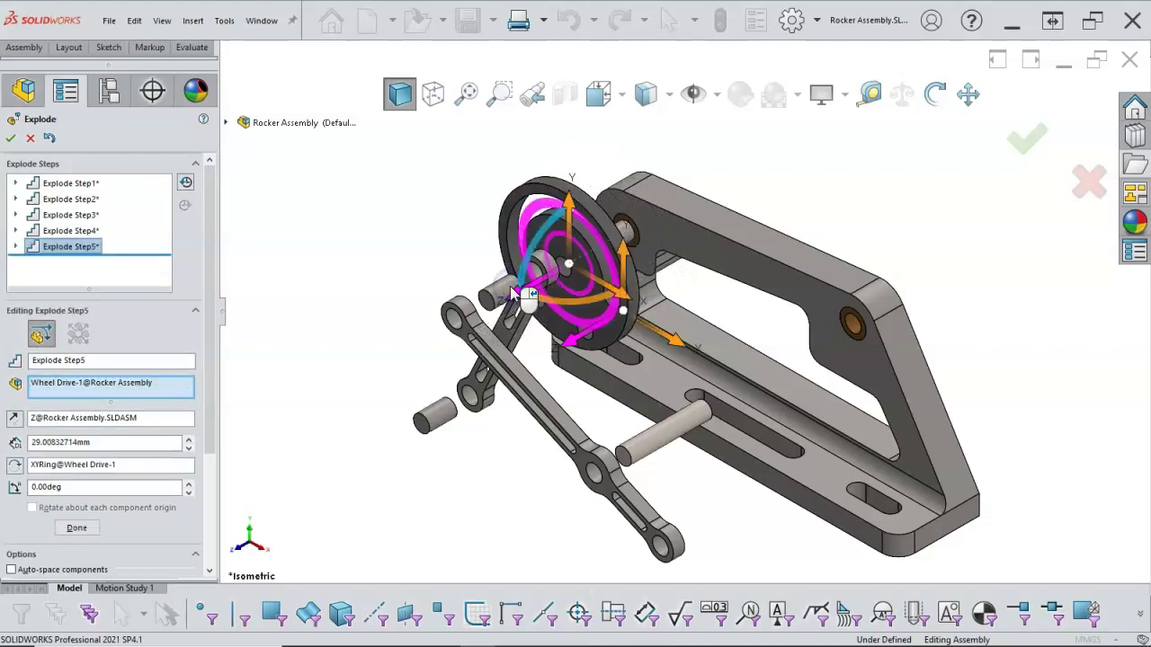
{"action": "double_click", "coordinate": [97, 444]}
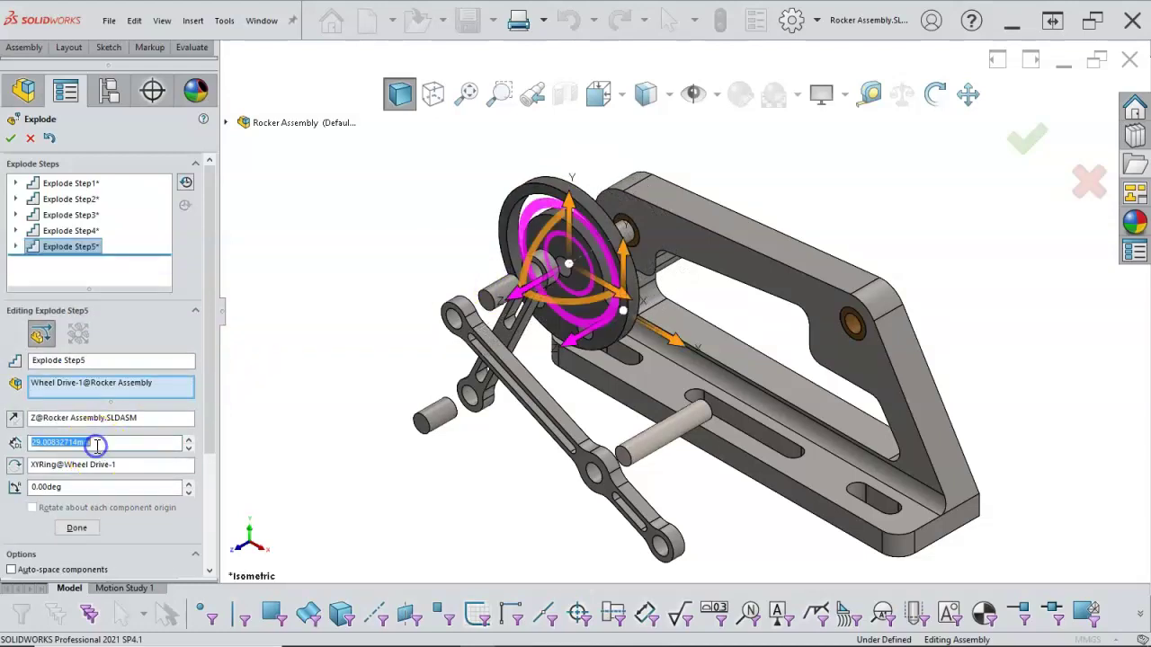
{"action": "key", "text": "Return"}
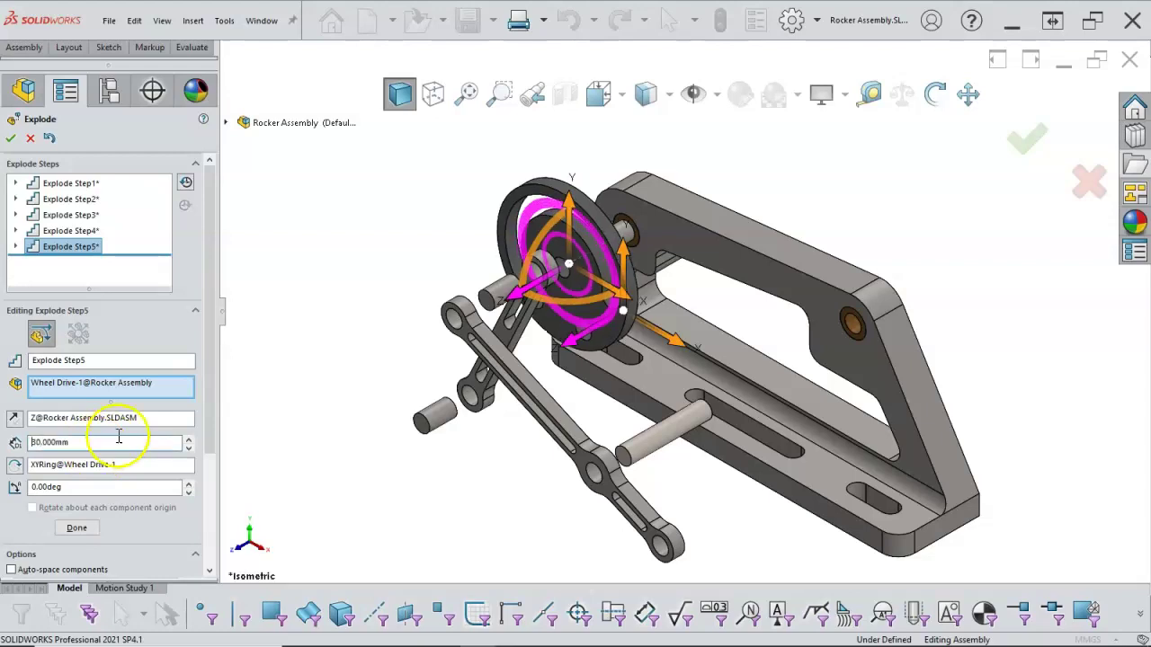
{"action": "left_click", "coordinate": [76, 528]}
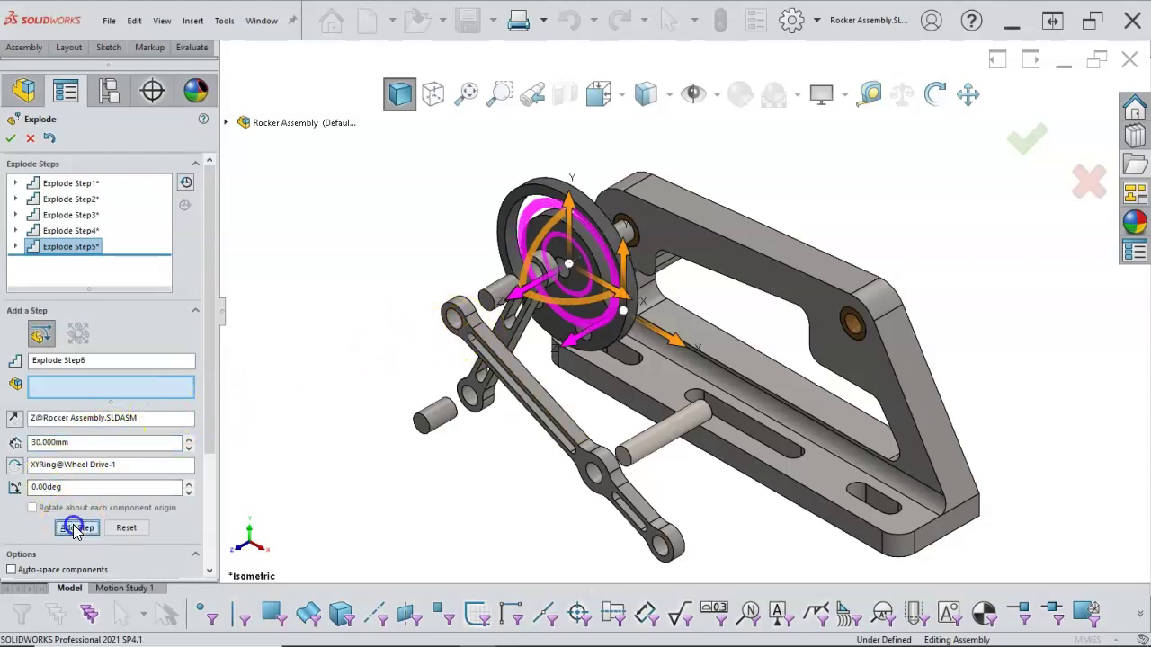
- Add an explode step moving the pin in the housing's upper bearing about 102 mm backwards along the Z axis, behind the housing
{"action": "scroll", "coordinate": [732, 219], "scroll_direction": "down", "scroll_amount": 5}
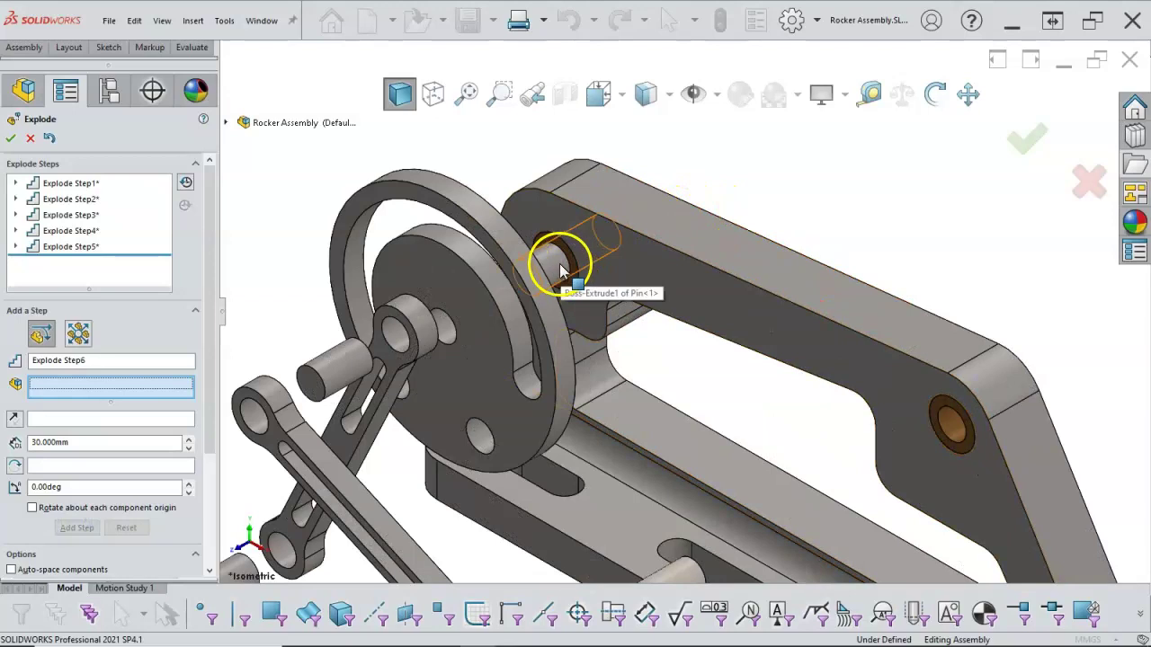
{"action": "left_click", "coordinate": [563, 271]}
{"action": "left_click", "coordinate": [507, 286]}
{"action": "left_click_drag", "start_coordinate": [509, 287], "coordinate": [847, 208]}
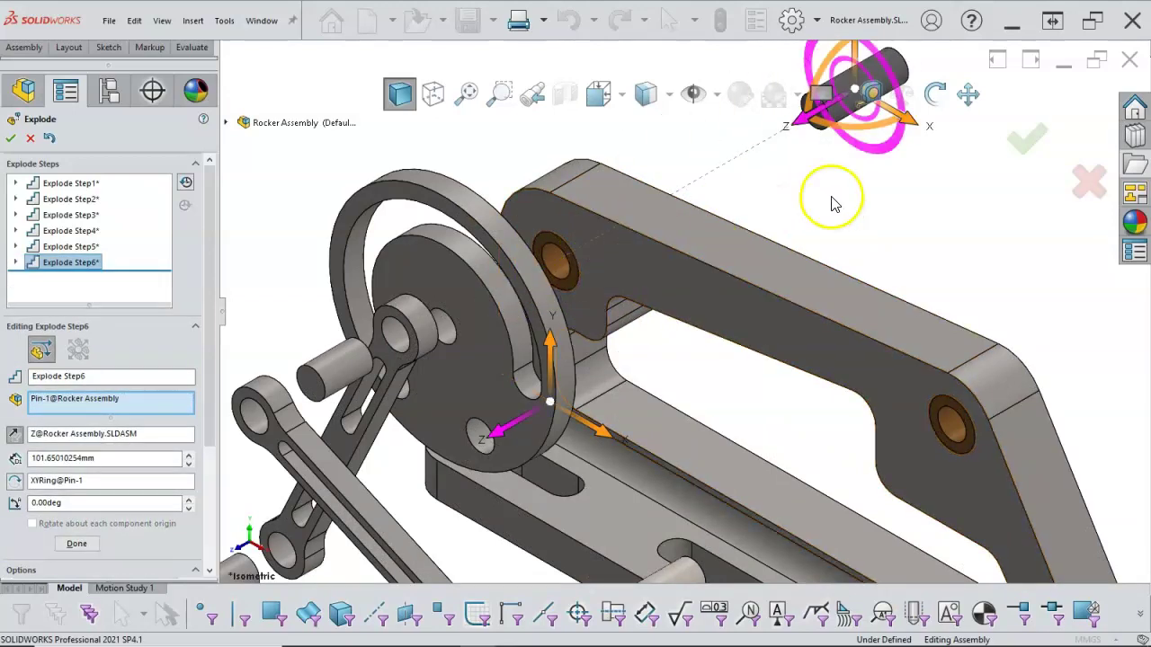
{"action": "left_click", "coordinate": [85, 543]}
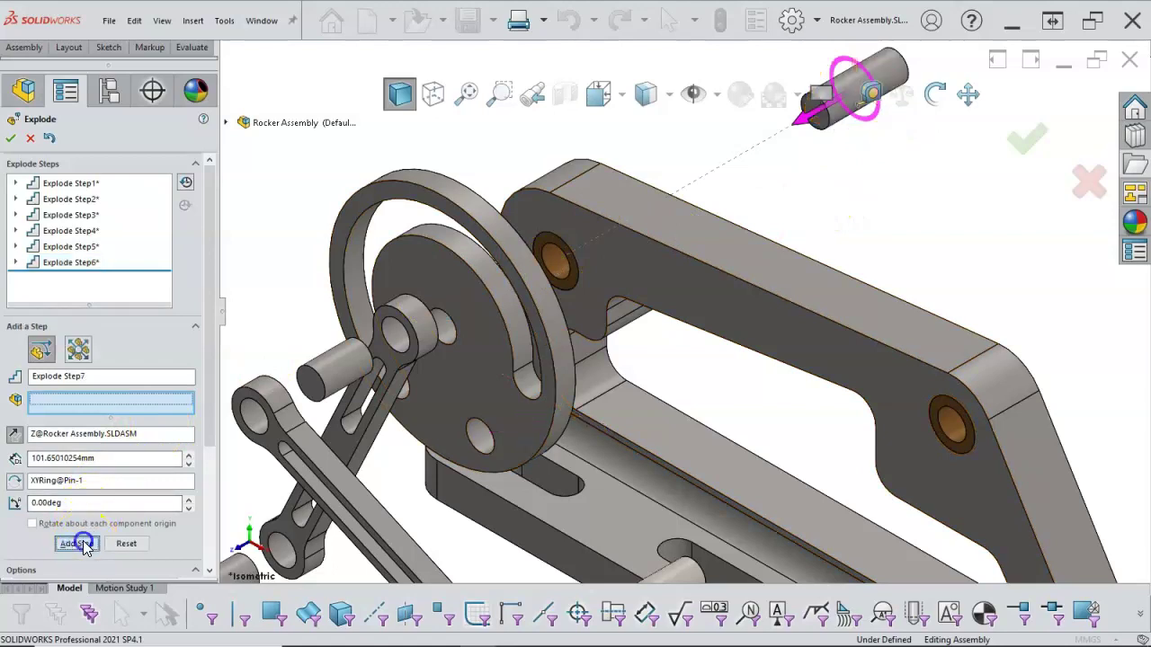
- Add an explode step moving both housing bearings 50 mm backwards along the Z axis, behind the housing
{"action": "left_click", "coordinate": [559, 265]}
{"action": "left_click", "coordinate": [930, 421]}
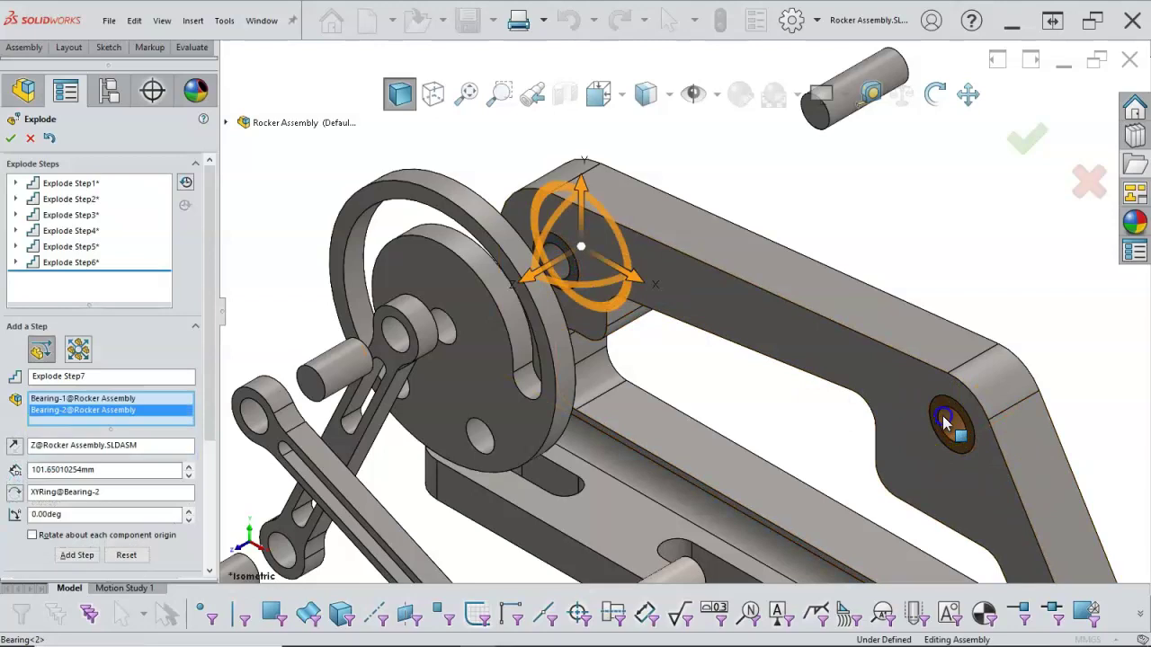
{"action": "left_click_drag", "start_coordinate": [922, 447], "coordinate": [1054, 377]}
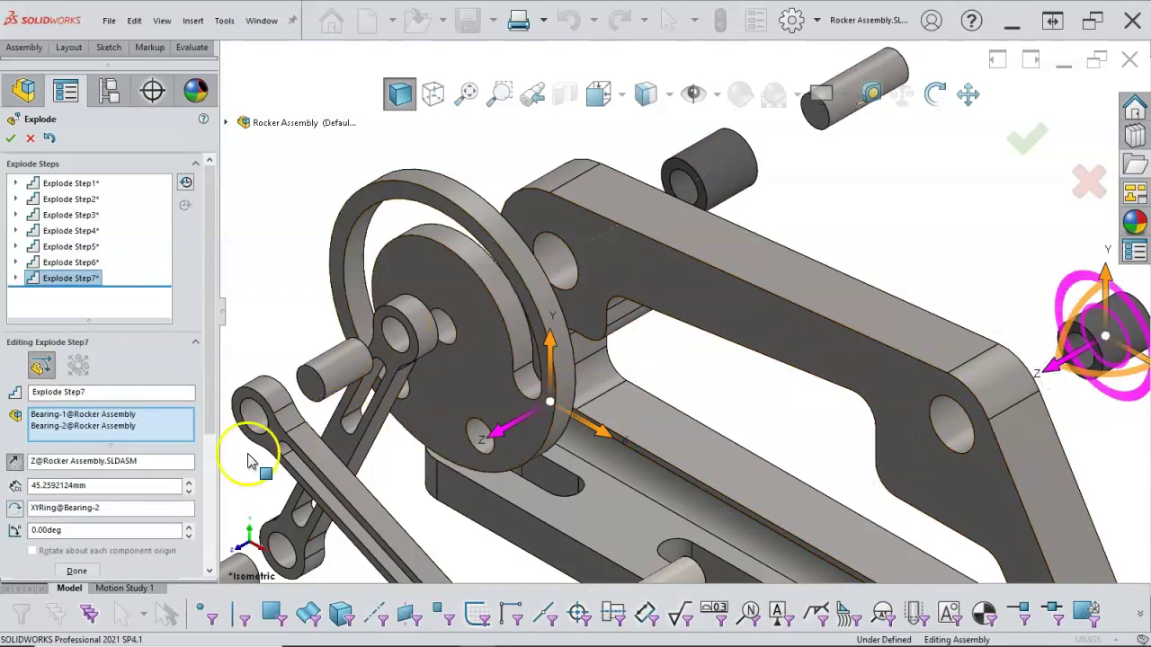
{"action": "left_click", "coordinate": [120, 483]}
{"action": "double_click", "coordinate": [121, 484]}
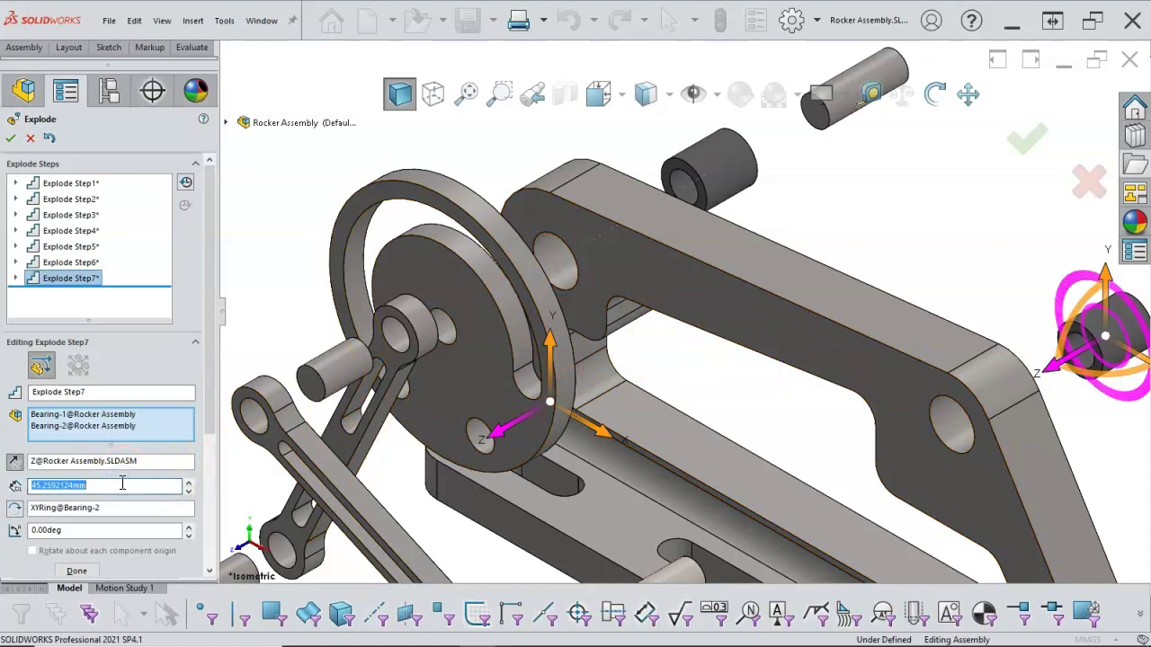
{"action": "type", "text": "50"}
{"action": "key", "text": "Return"}
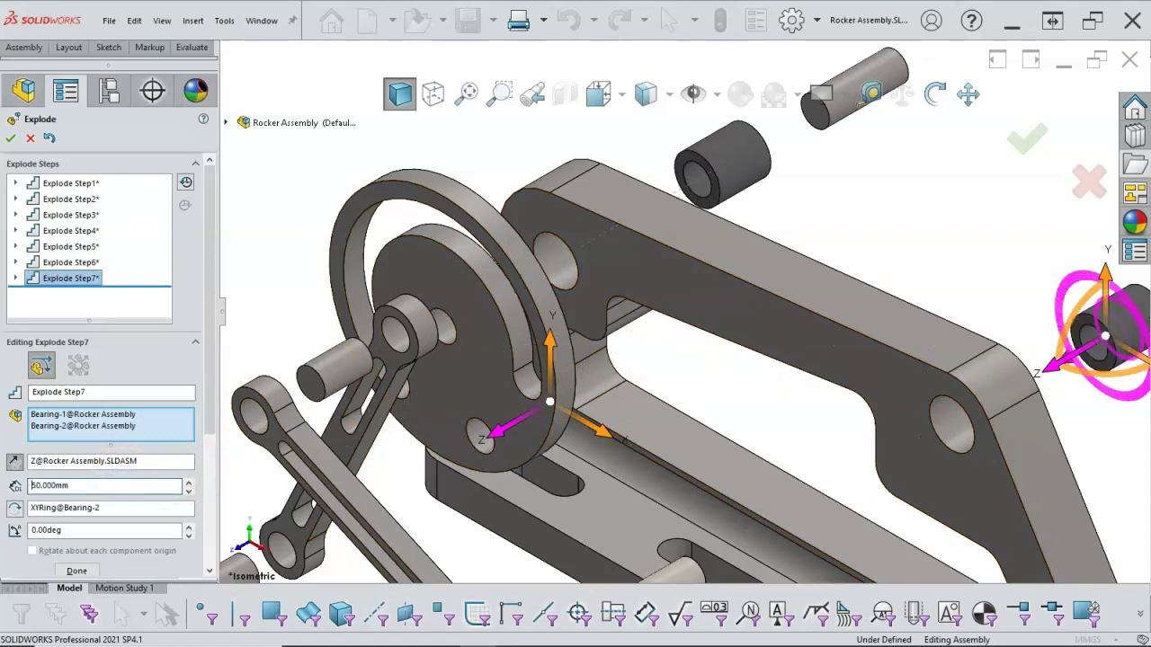
{"action": "left_click", "coordinate": [78, 572]}
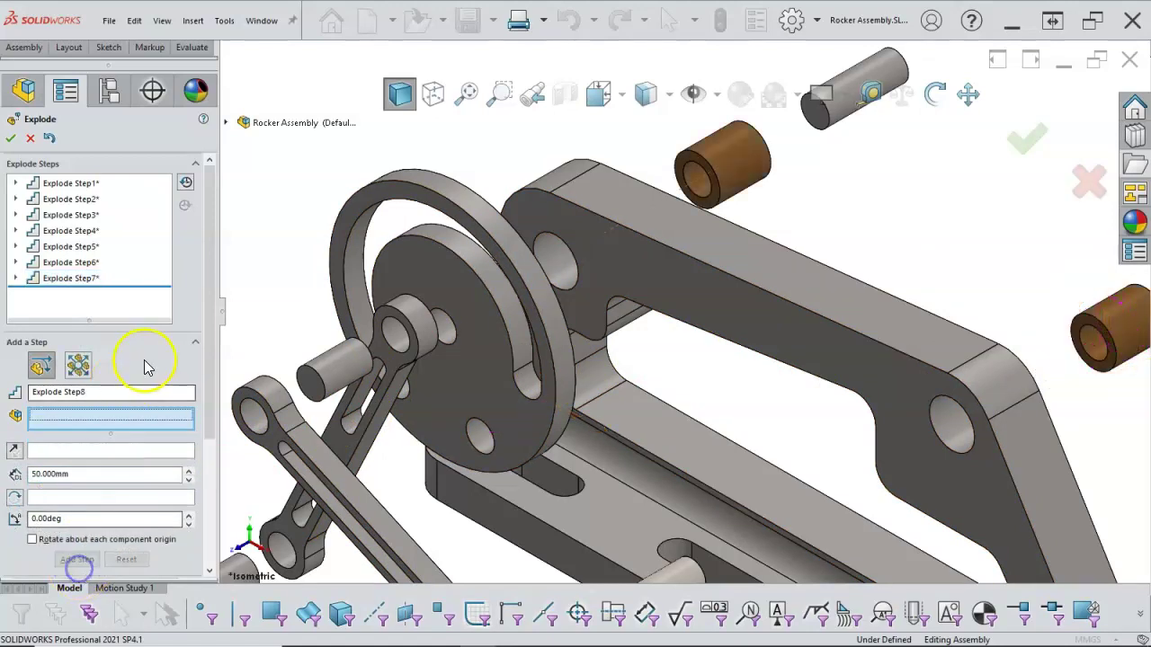
- Set the explode distance of the pin behind the housing to 100 mm and finish the exploded view
{"action": "left_click", "coordinate": [54, 263]}
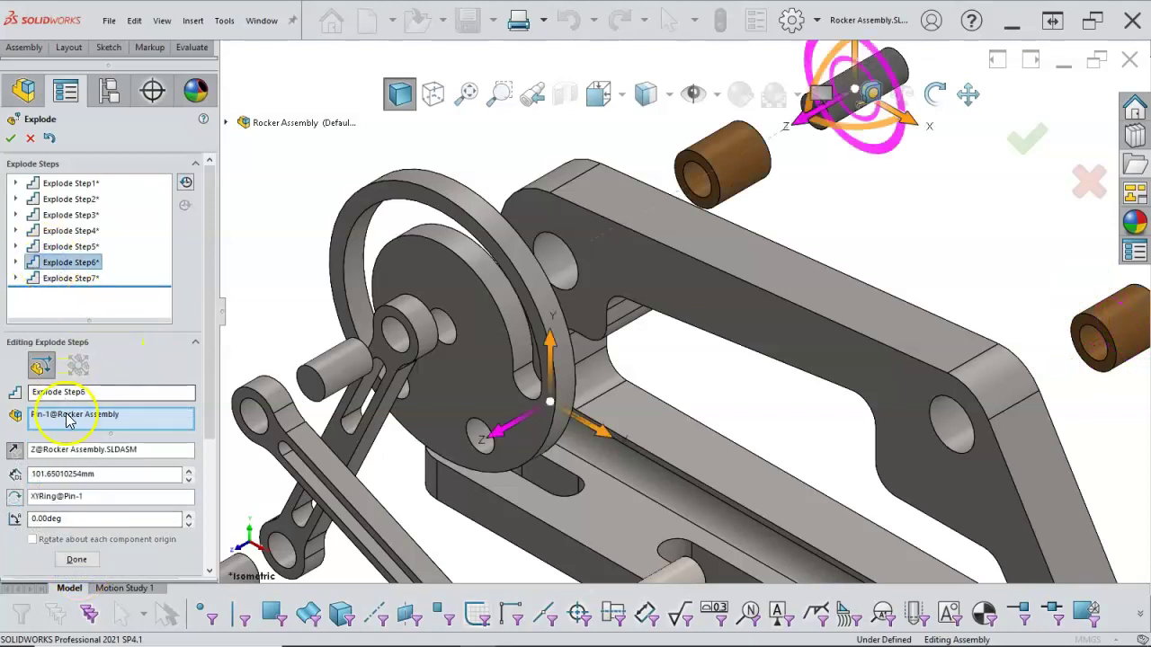
{"action": "double_click", "coordinate": [97, 475]}
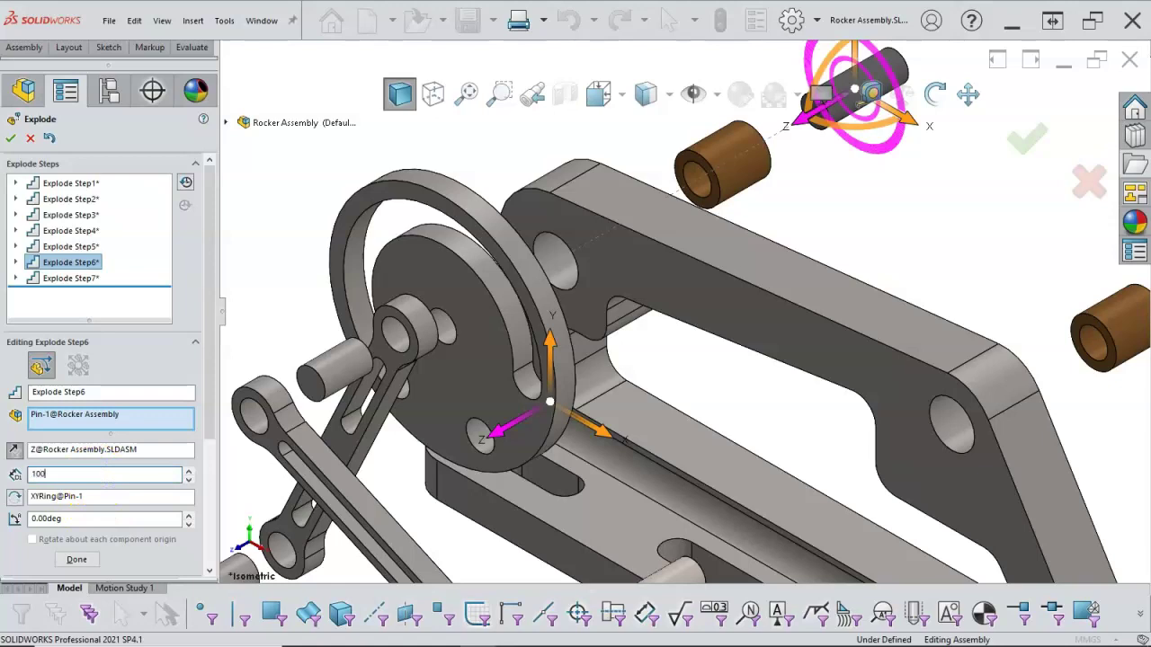
{"action": "type", "text": "100"}
{"action": "key", "text": "Return"}
{"action": "left_click", "coordinate": [79, 561]}
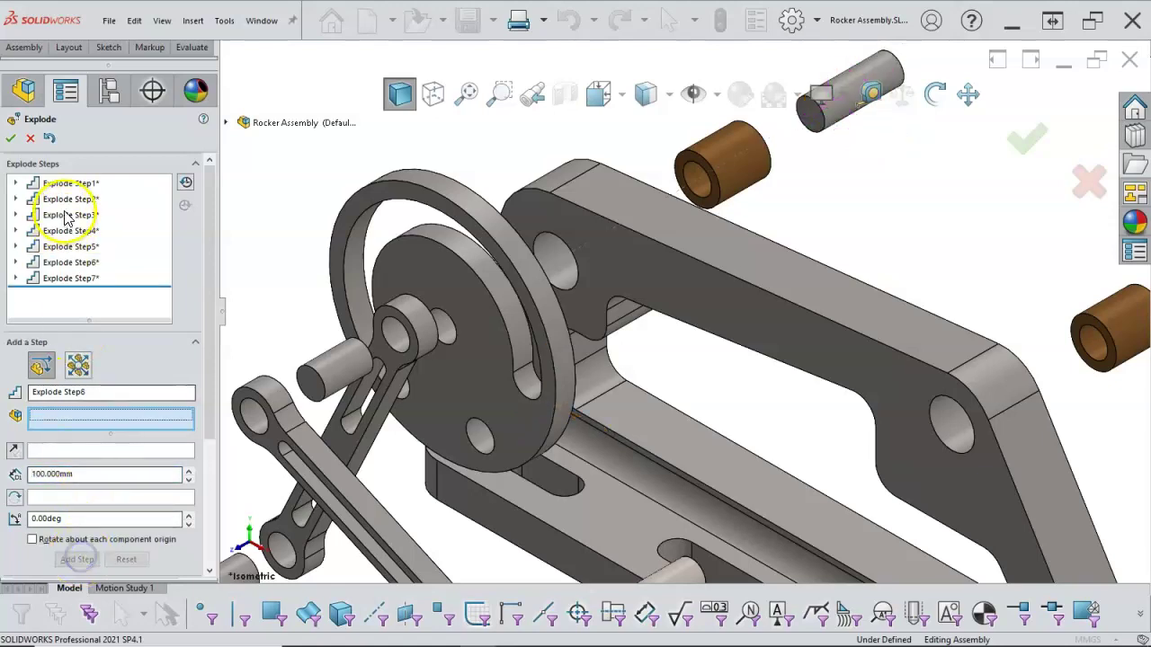
{"action": "left_click", "coordinate": [12, 139]}
{"action": "left_click", "coordinate": [734, 372]}
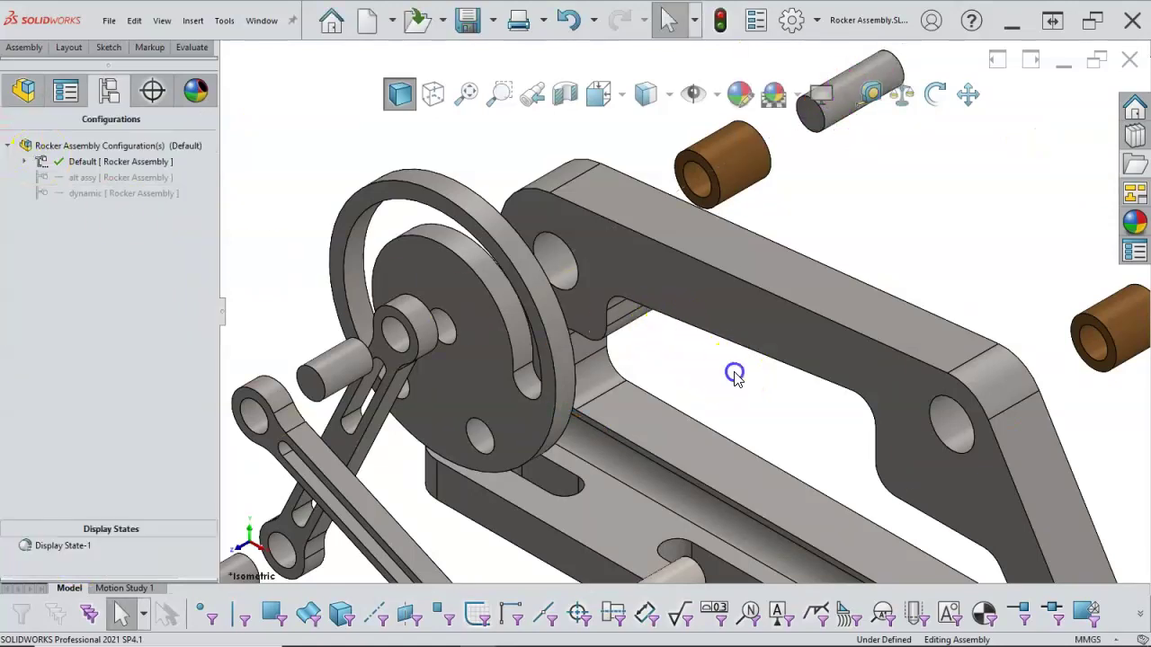
- Examine the exploded assembly in dimetric and trimetric views, ending in the isometric view
{"action": "key", "text": "f"}
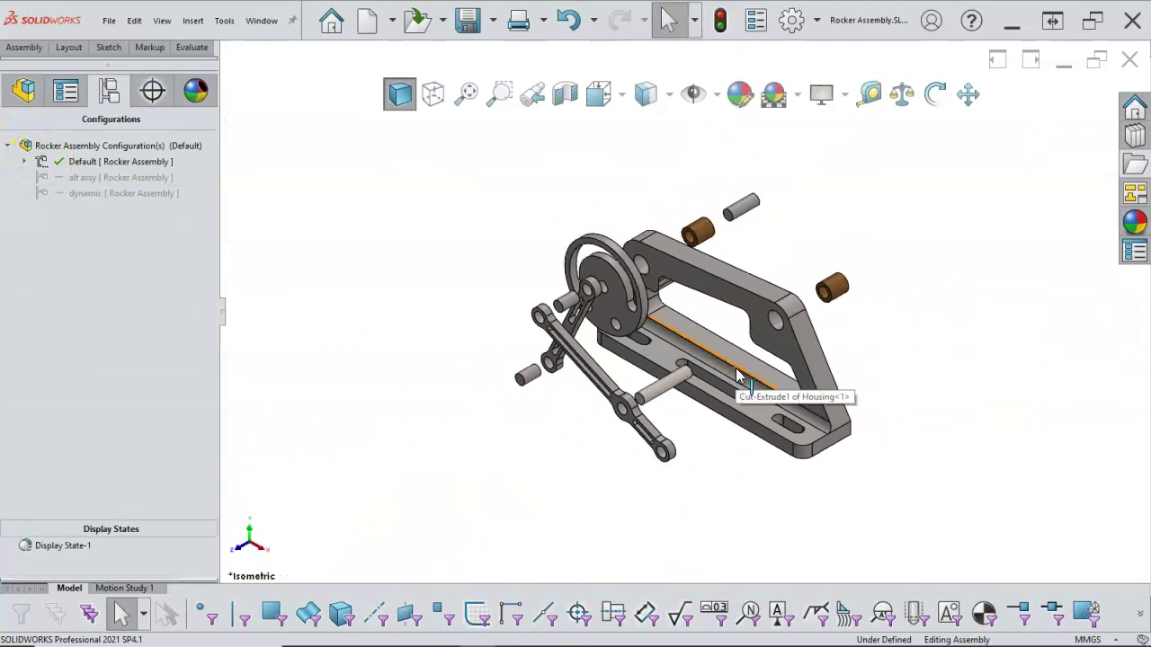
{"action": "key", "text": "space"}
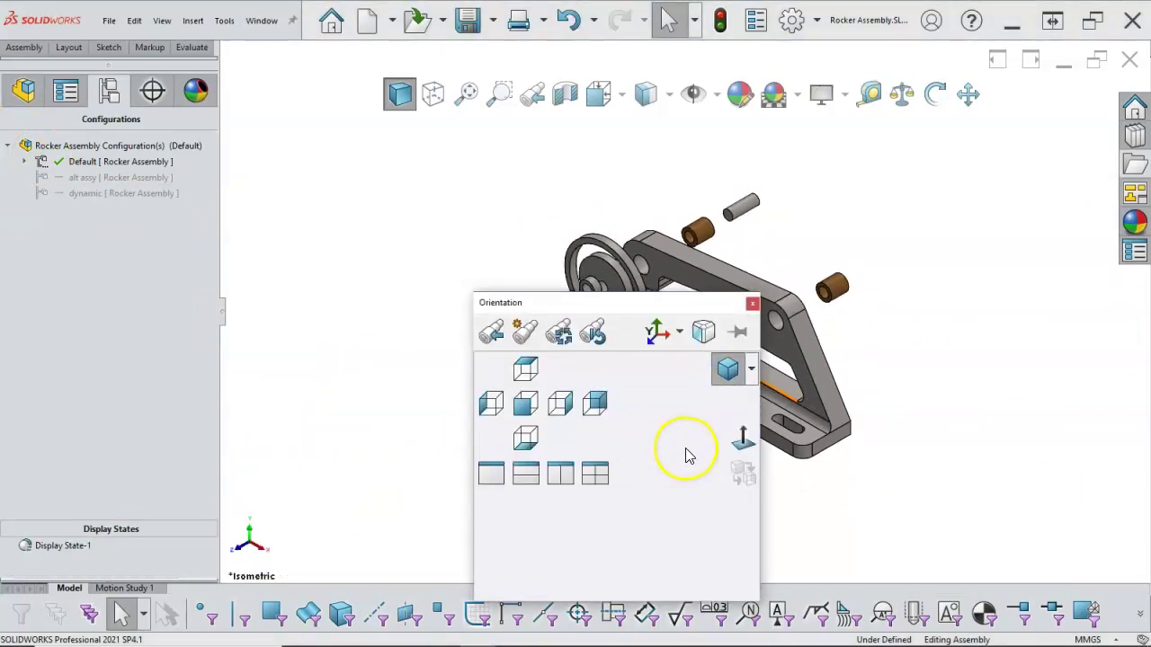
{"action": "left_click", "coordinate": [751, 370]}
{"action": "left_click", "coordinate": [756, 411]}
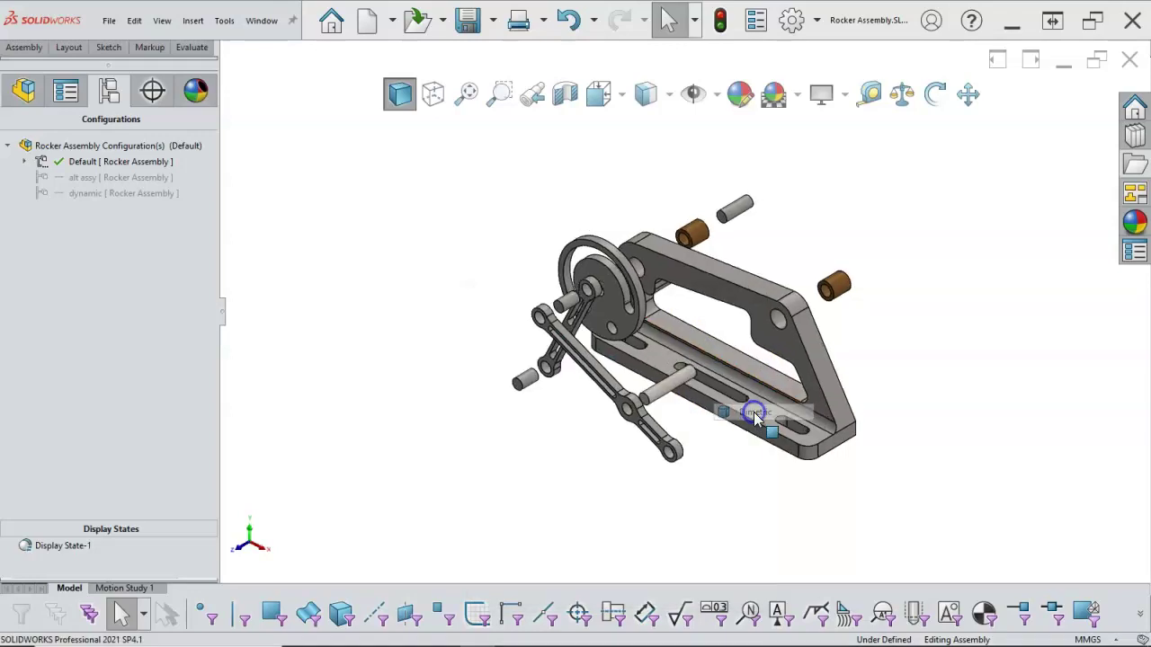
{"action": "left_click", "coordinate": [775, 497]}
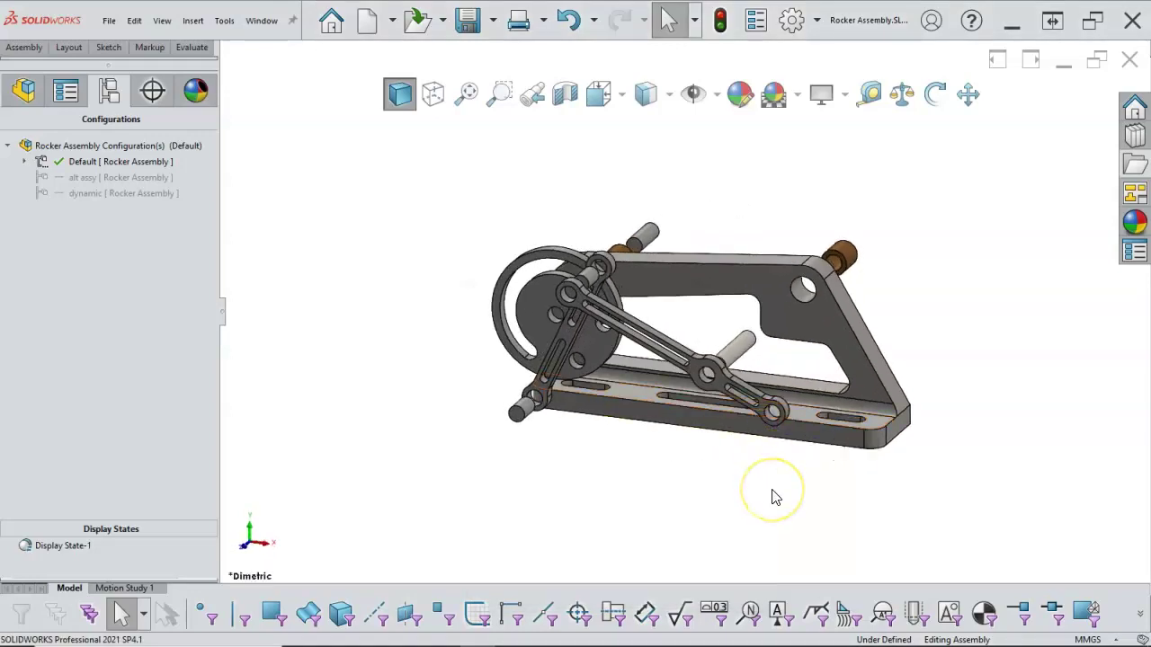
{"action": "key", "text": "space"}
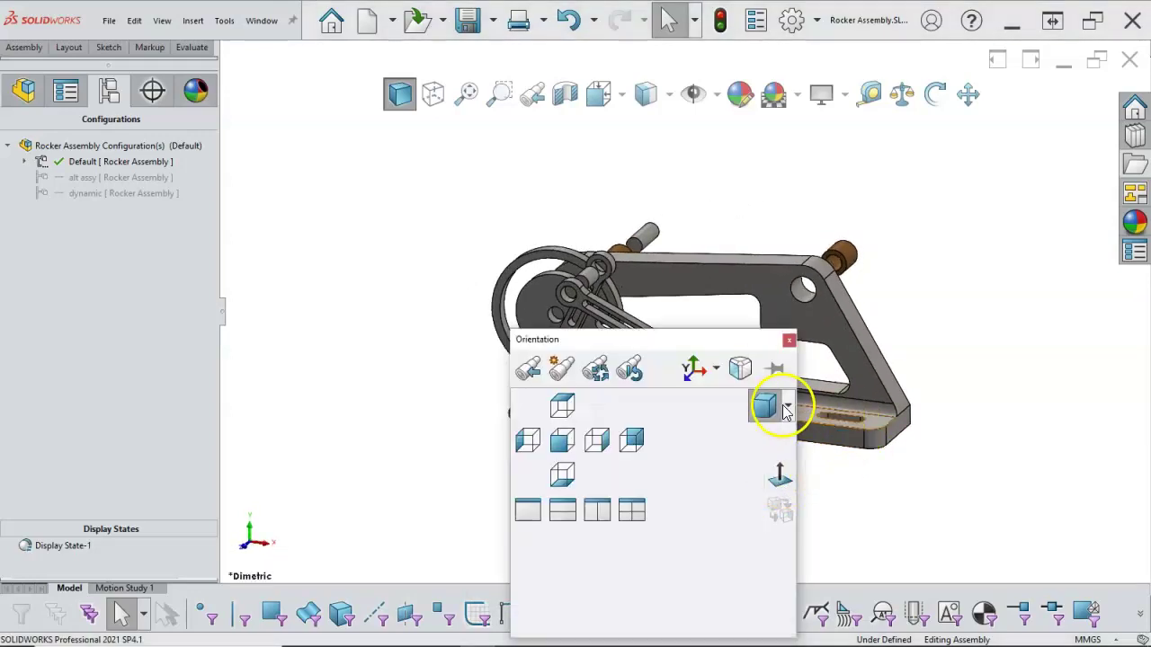
{"action": "left_click", "coordinate": [788, 407]}
{"action": "left_click", "coordinate": [782, 466]}
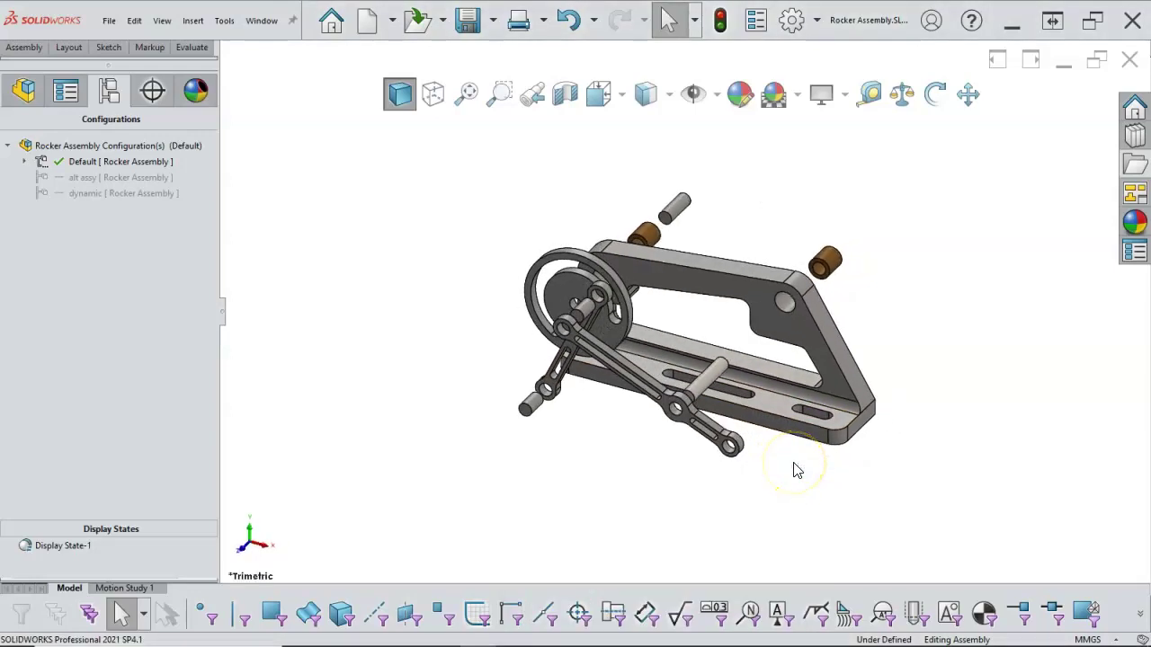
{"action": "key", "text": "space"}
{"action": "left_click", "coordinate": [669, 406]}
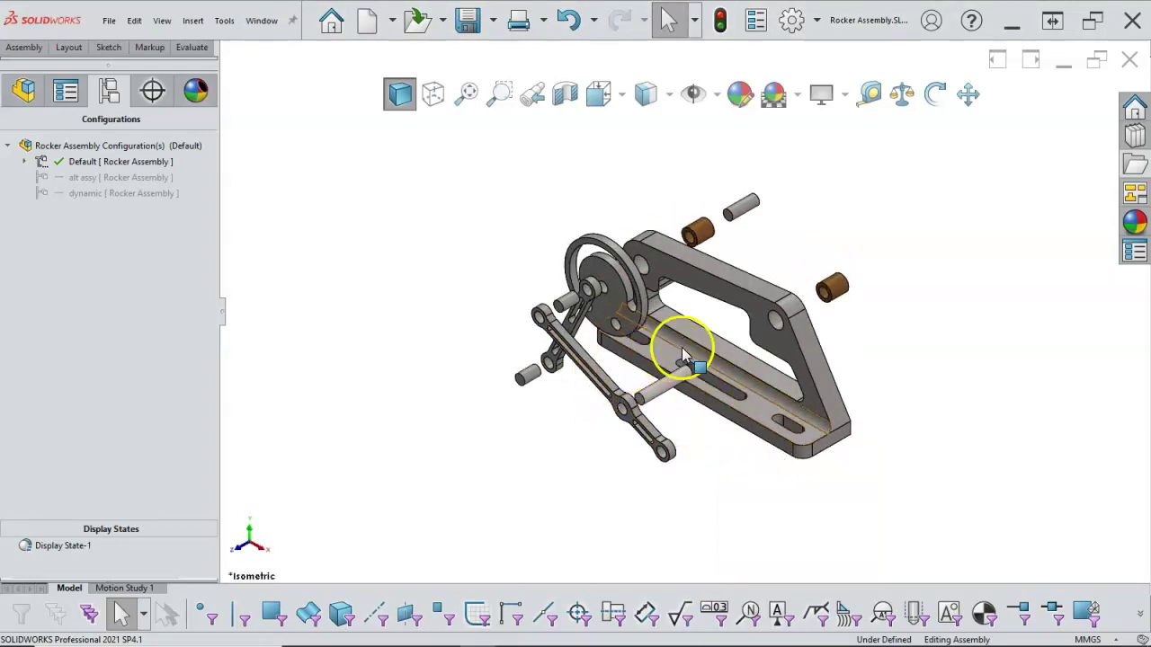
{"action": "scroll", "coordinate": [698, 334], "scroll_direction": "down", "scroll_amount": 2}
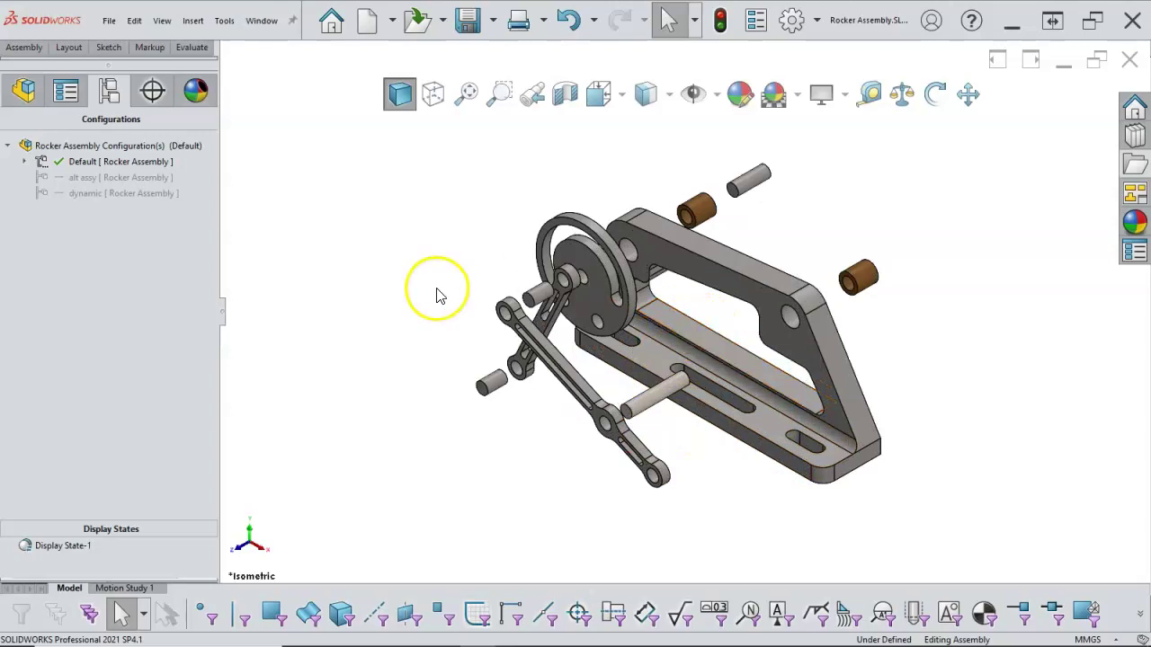
{"action": "left_click", "coordinate": [24, 51]}
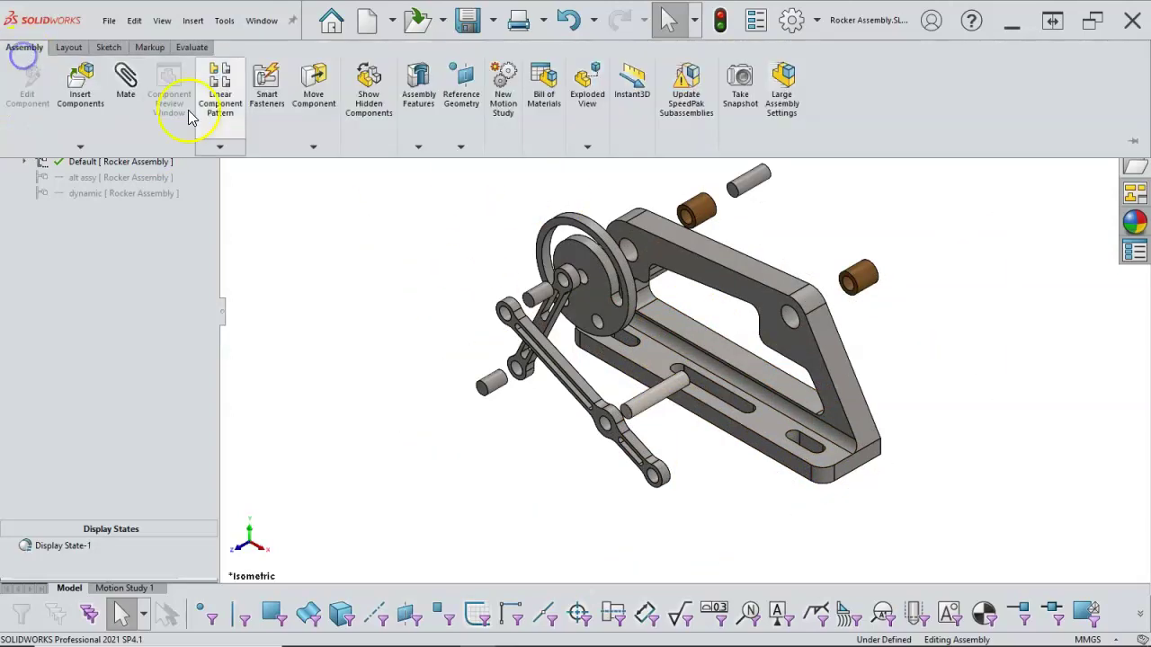
{"action": "left_click", "coordinate": [589, 148]}
{"action": "left_click", "coordinate": [300, 239]}
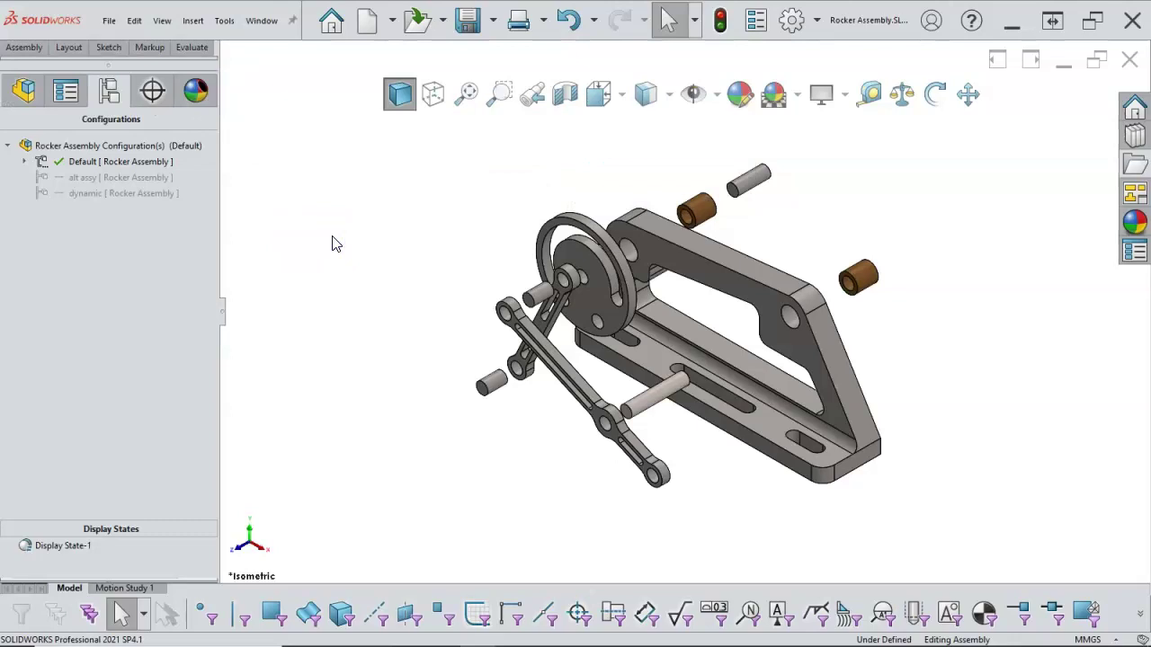
- Save the rocker assembly with its exploded view
{"action": "left_click", "coordinate": [311, 188]}
{"action": "left_click", "coordinate": [466, 22]}
{"action": "left_click", "coordinate": [420, 186]}
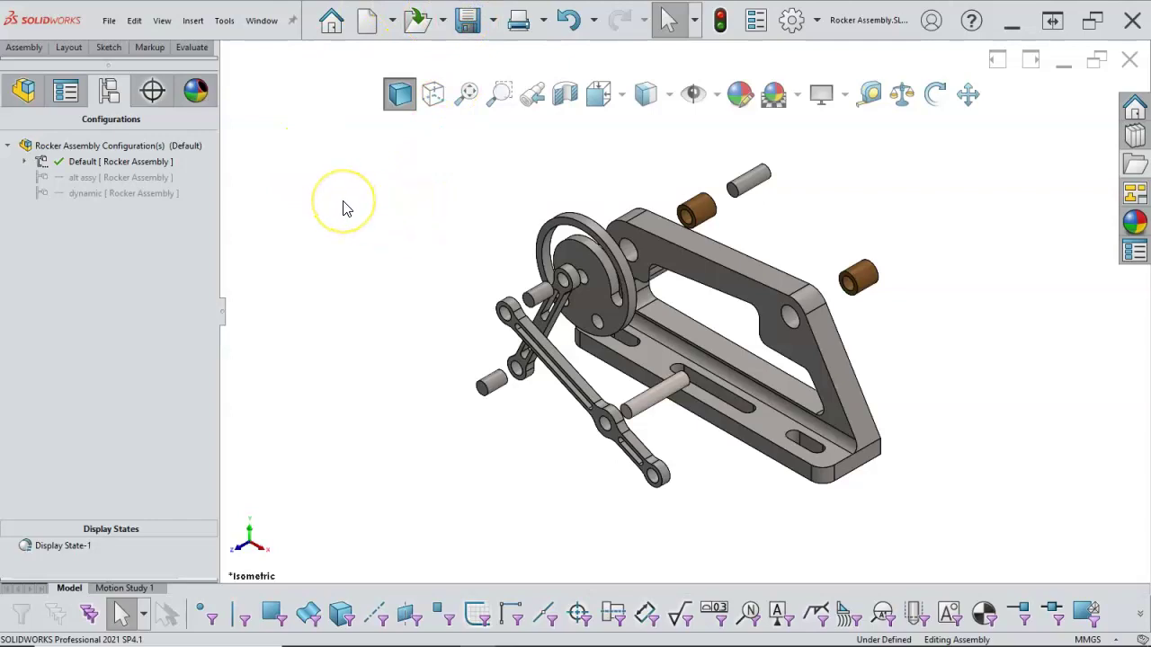
- Make a drawing from the rocker assembly using the "my a-landscape" template
{"action": "left_click", "coordinate": [108, 19]}
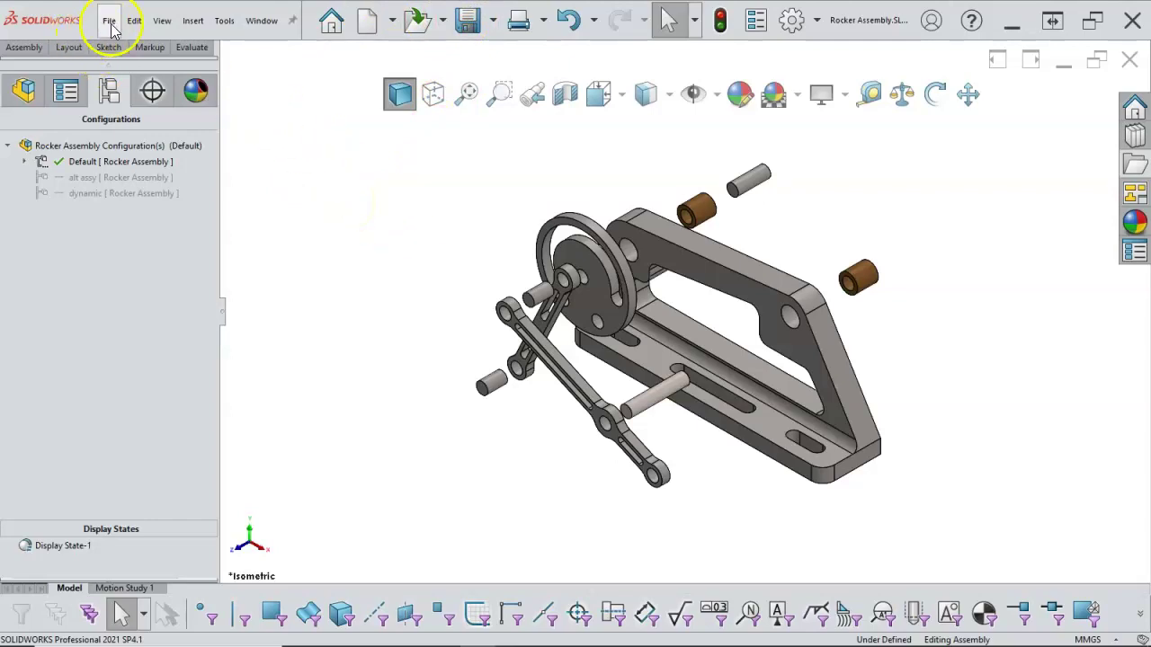
{"action": "mouse_move", "coordinate": [111, 23]}
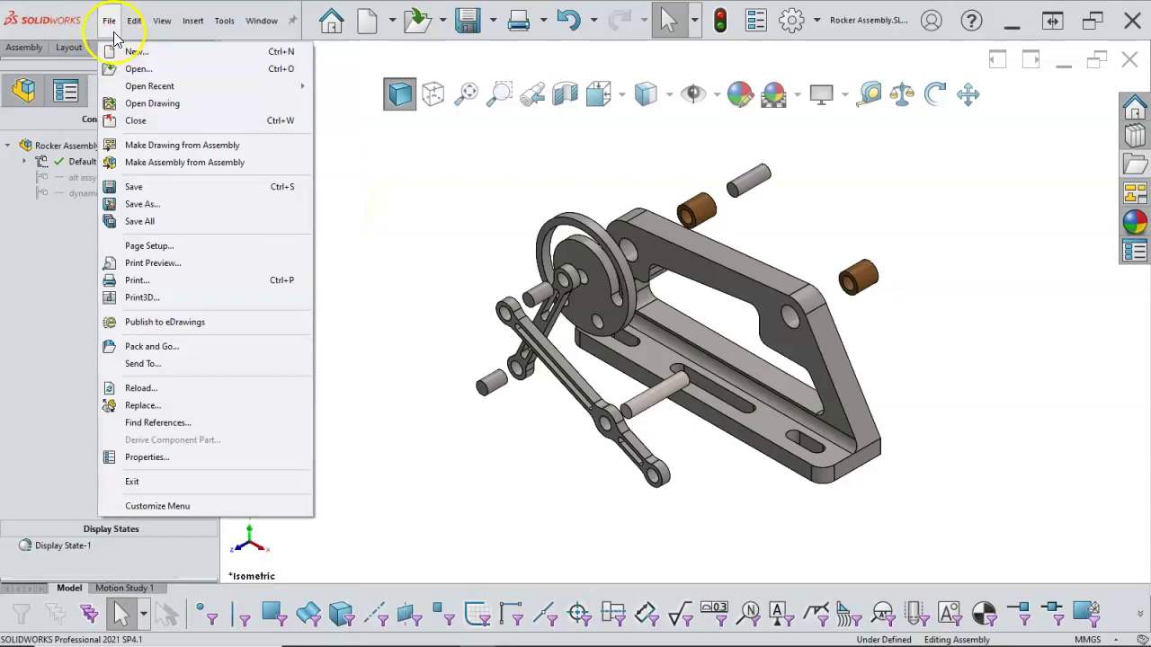
{"action": "left_click", "coordinate": [167, 147]}
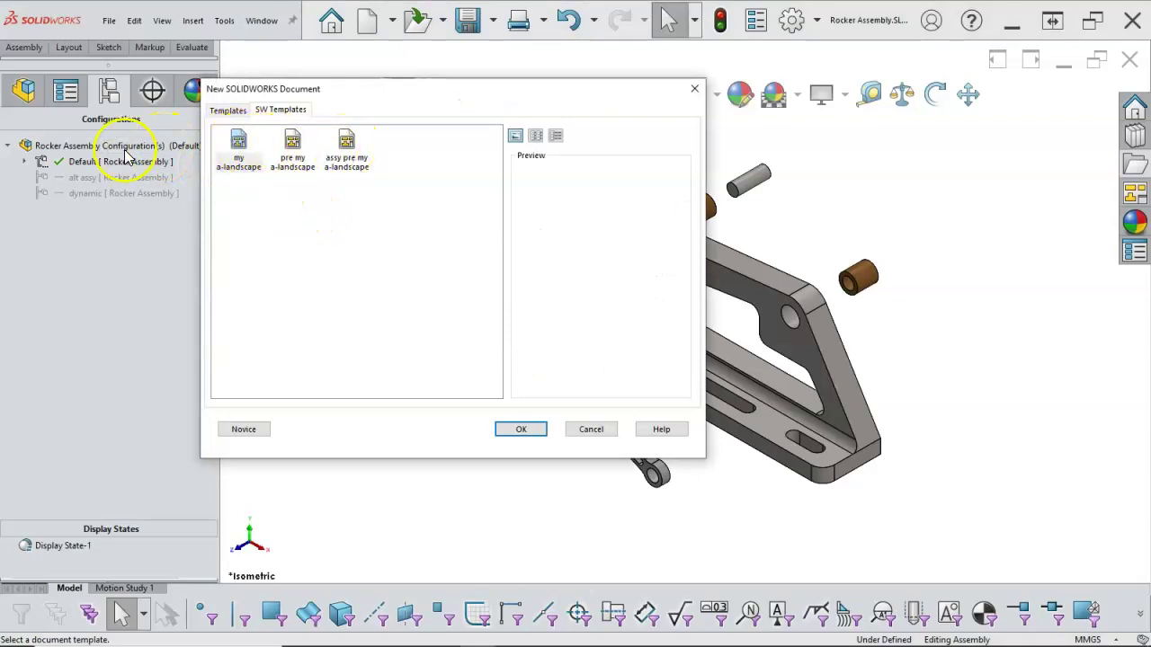
{"action": "double_click", "coordinate": [234, 151]}
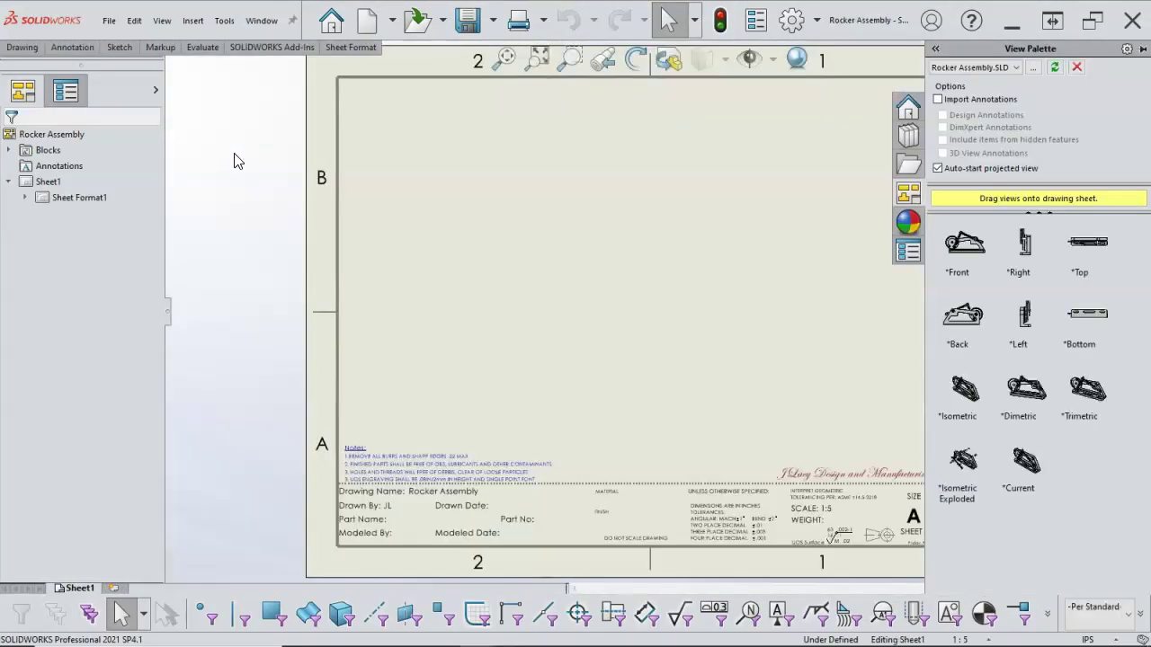
- Place the isometric exploded view on the left half of the sheet without adding projected views
{"action": "scroll", "coordinate": [481, 261], "scroll_direction": "up", "scroll_amount": 2}
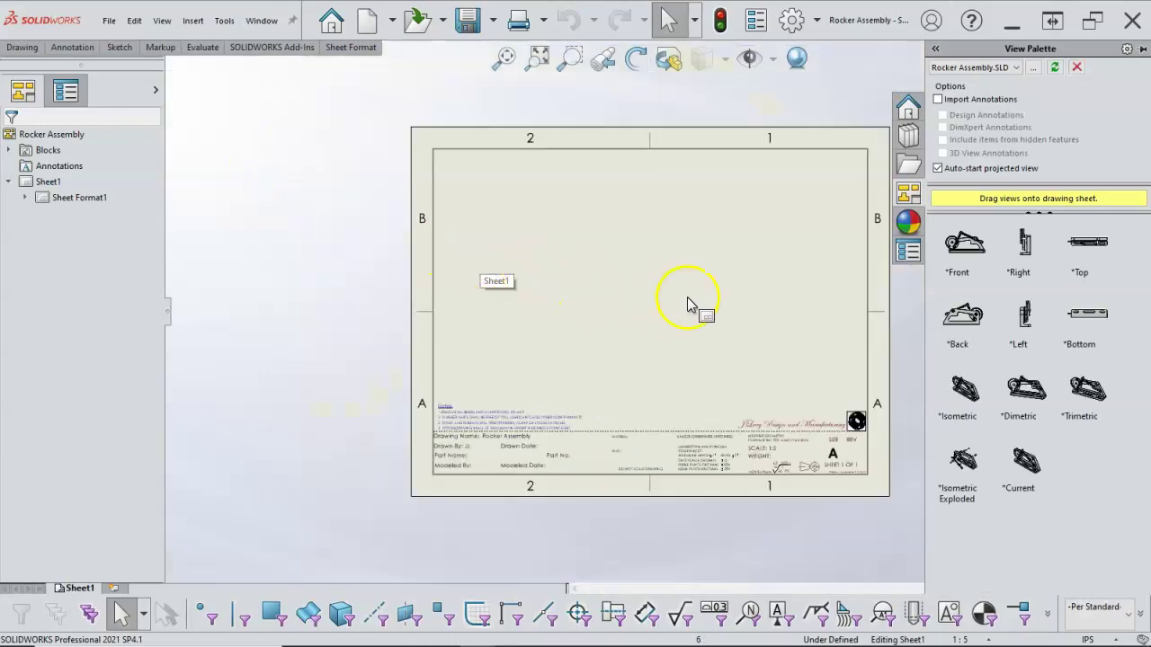
{"action": "scroll", "coordinate": [688, 304], "scroll_direction": "up", "scroll_amount": 1}
{"action": "scroll", "coordinate": [704, 292], "scroll_direction": "down", "scroll_amount": 2}
{"action": "scroll", "coordinate": [704, 292], "scroll_direction": "up", "scroll_amount": 2}
{"action": "scroll", "coordinate": [745, 312], "scroll_direction": "down", "scroll_amount": 1}
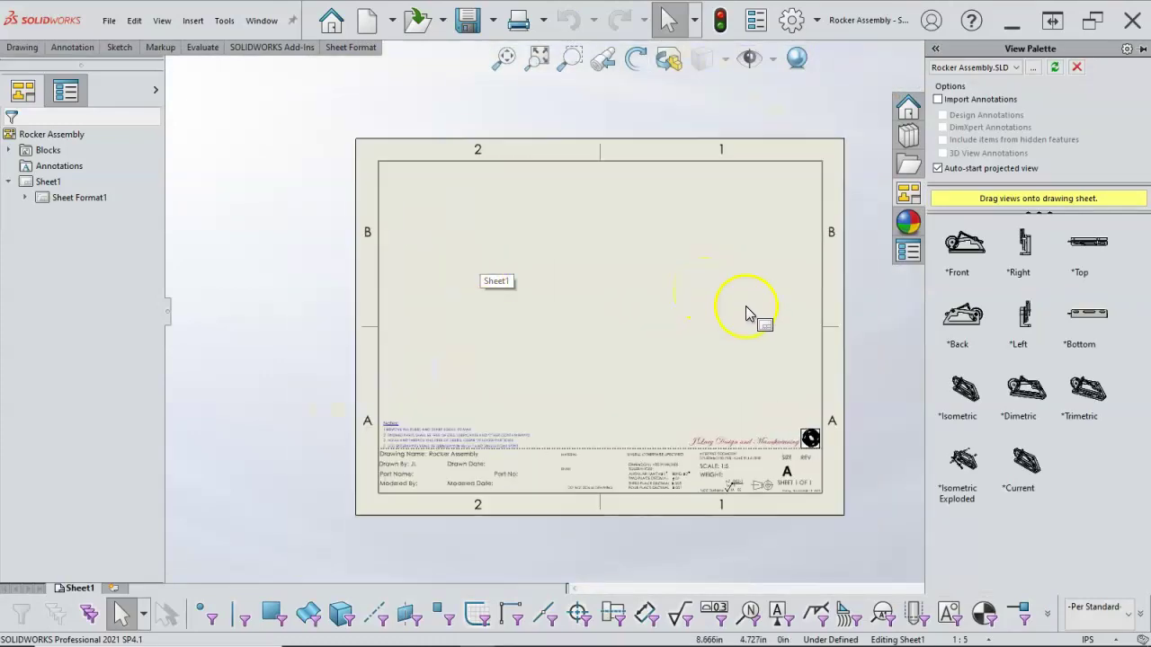
{"action": "scroll", "coordinate": [746, 307], "scroll_direction": "down", "scroll_amount": 1}
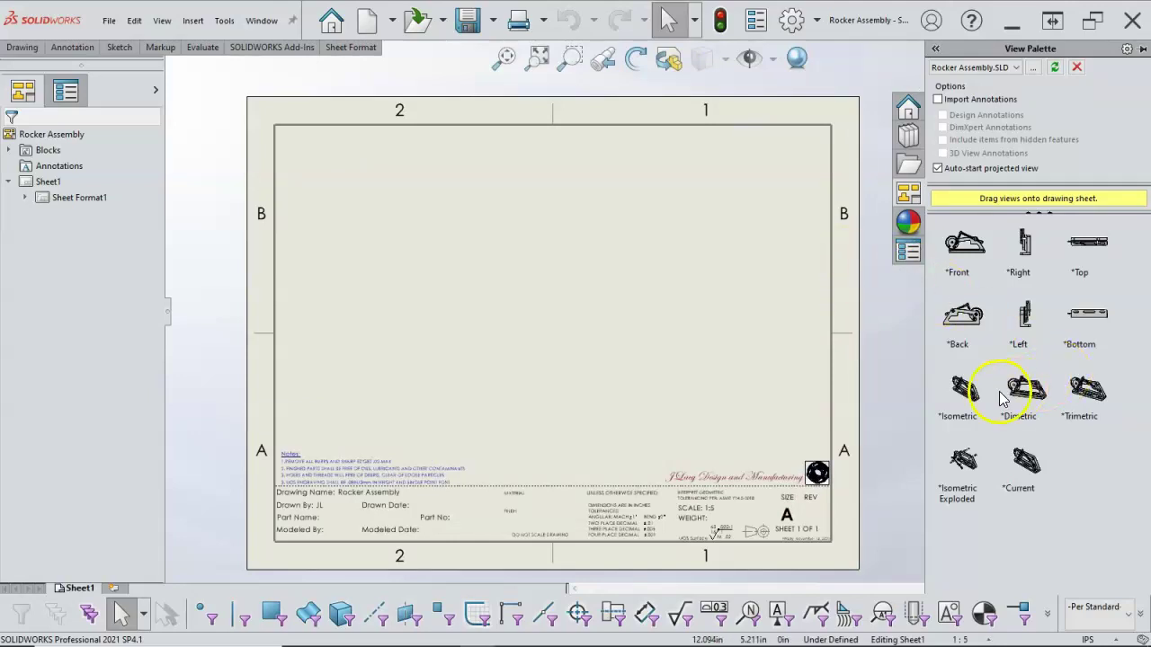
{"action": "mouse_move", "coordinate": [962, 473]}
{"action": "left_mouse_down"}
{"action": "mouse_move", "coordinate": [855, 407]}
{"action": "mouse_move", "coordinate": [413, 306]}
{"action": "mouse_move", "coordinate": [430, 357]}
{"action": "mouse_move", "coordinate": [407, 319]}
{"action": "left_mouse_up"}
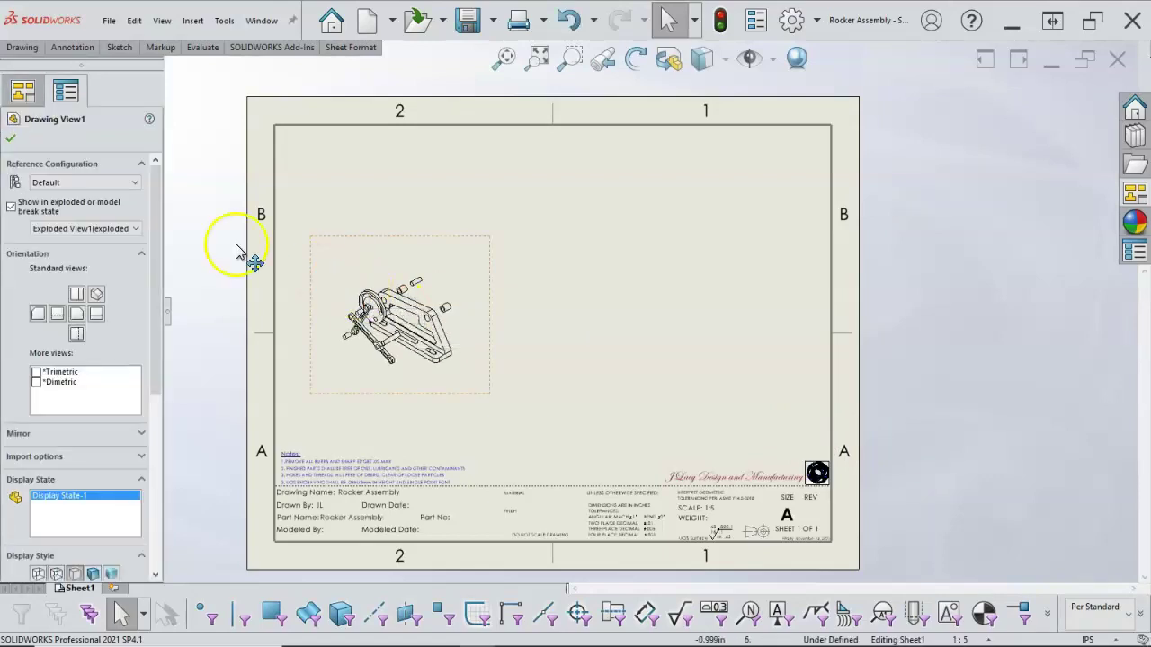
{"action": "left_click", "coordinate": [10, 138]}
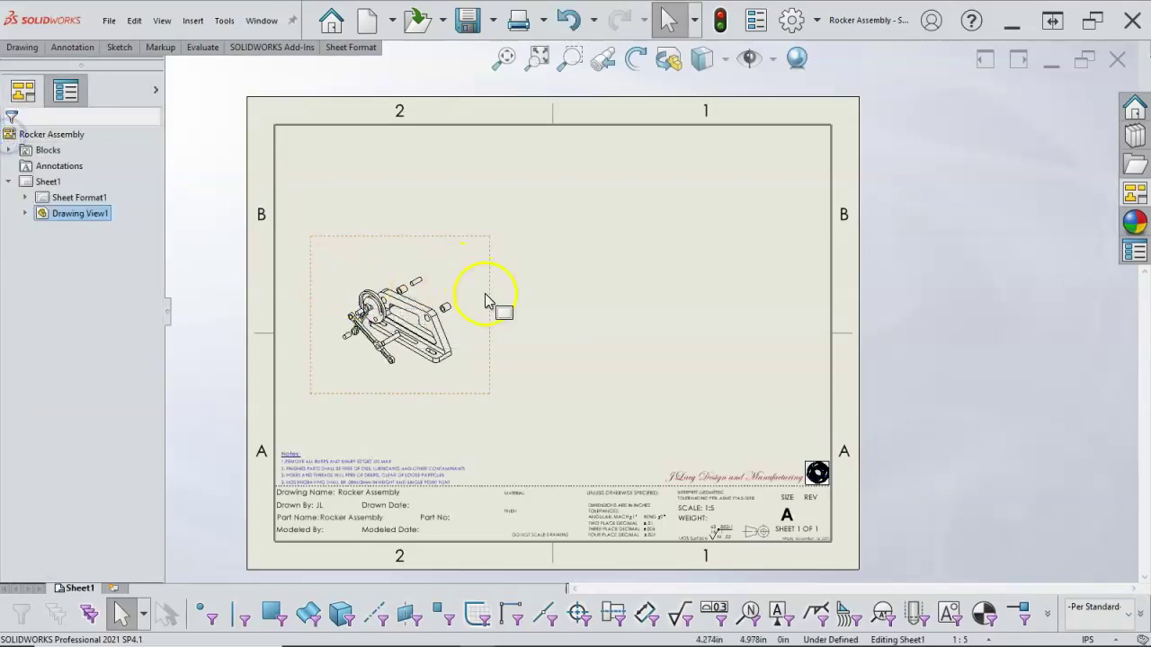
- Set the drawing's Drawn Date property to 11/12/2021 and apply it to the title block
{"action": "left_click", "coordinate": [1134, 247]}
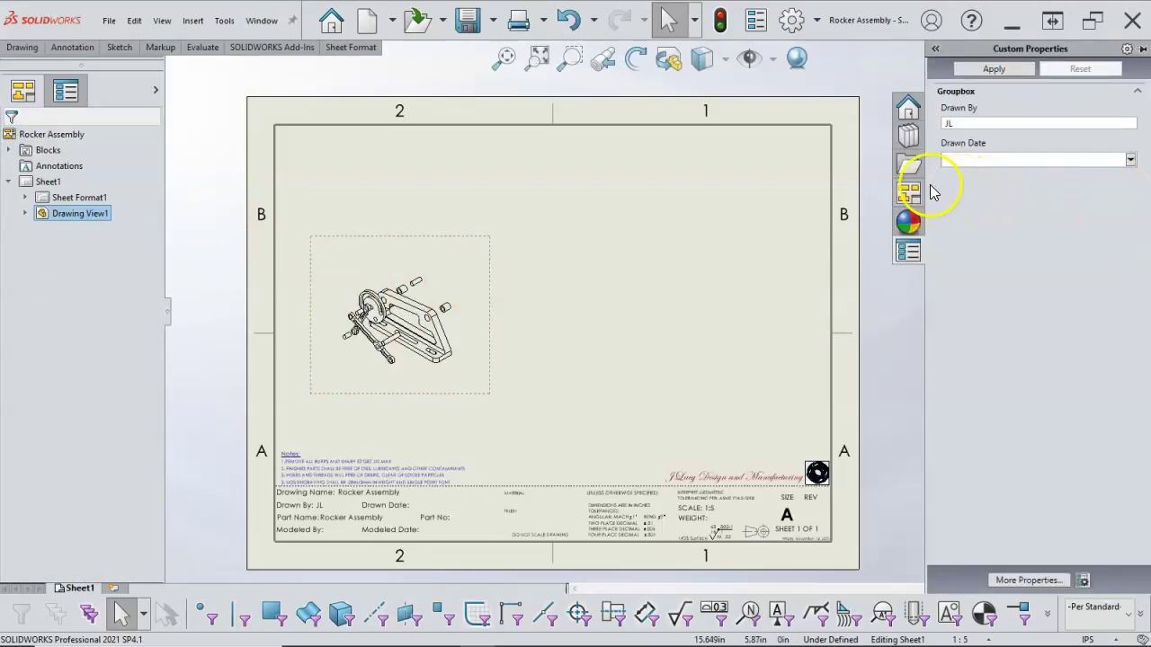
{"action": "left_click", "coordinate": [1131, 161]}
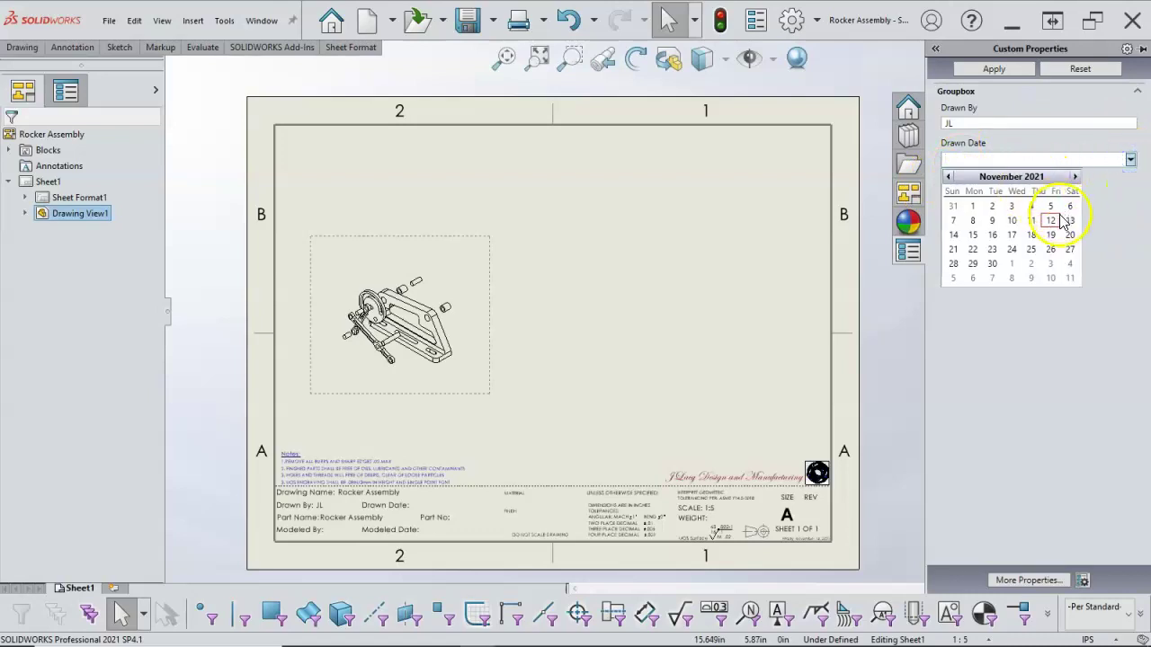
{"action": "left_click", "coordinate": [1053, 219]}
{"action": "left_click", "coordinate": [906, 193]}
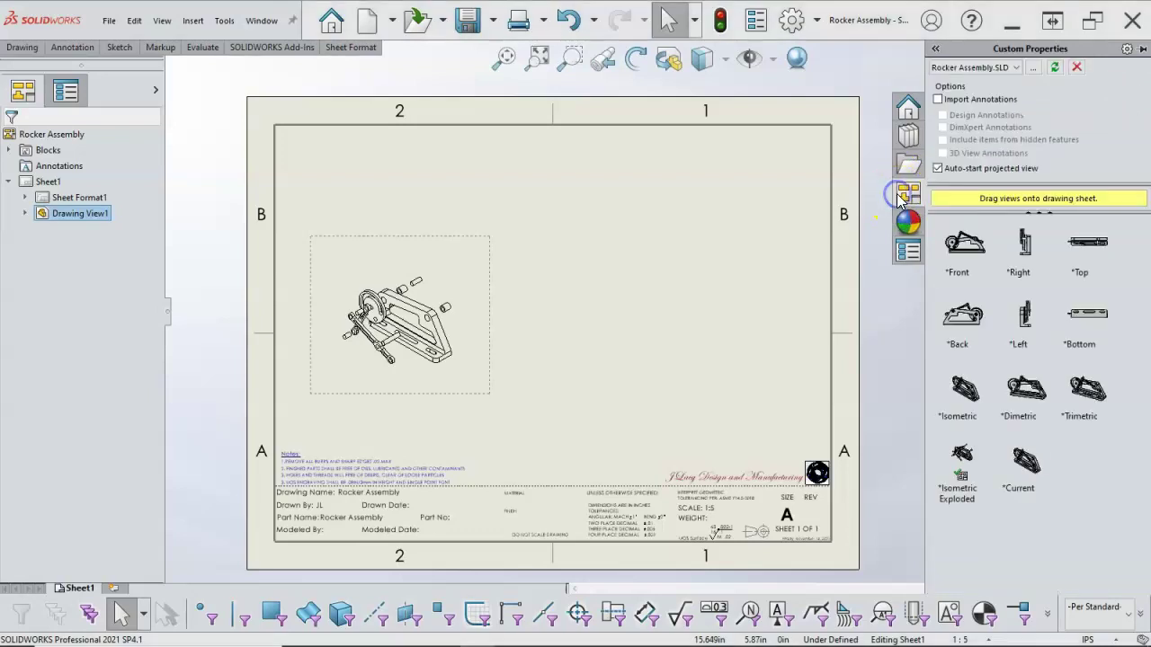
{"action": "left_click", "coordinate": [611, 331]}
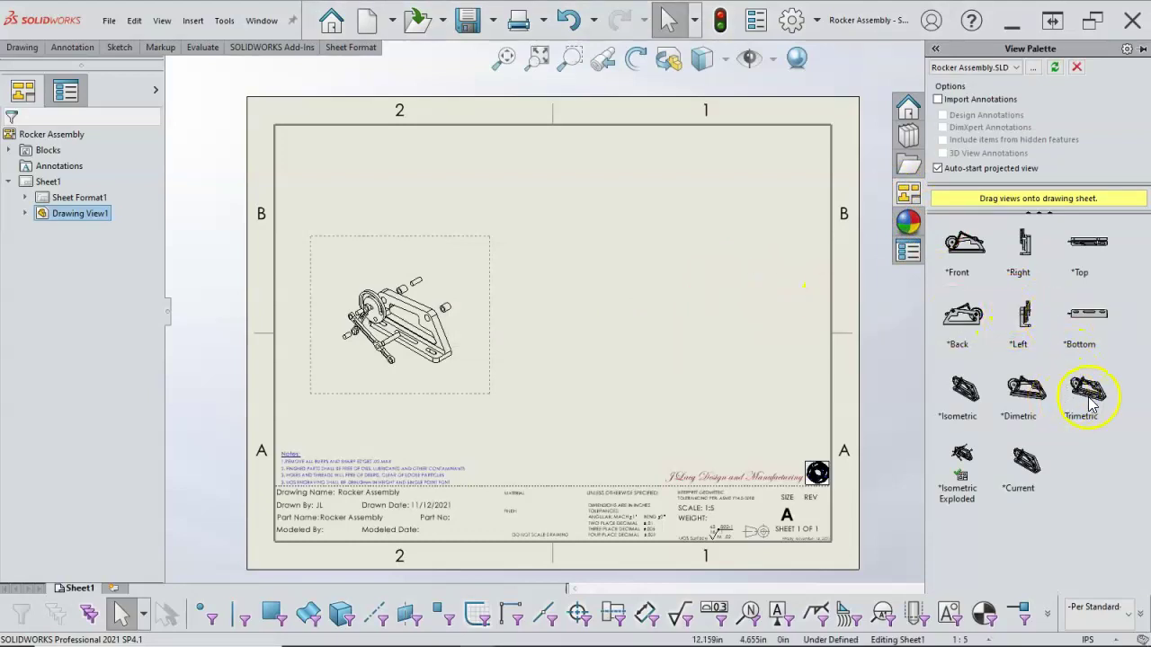
- Place the unexploded isometric view on the right side of the sheet, above the title block
{"action": "left_click_drag", "start_coordinate": [971, 402], "coordinate": [731, 389]}
{"action": "left_click", "coordinate": [603, 349]}
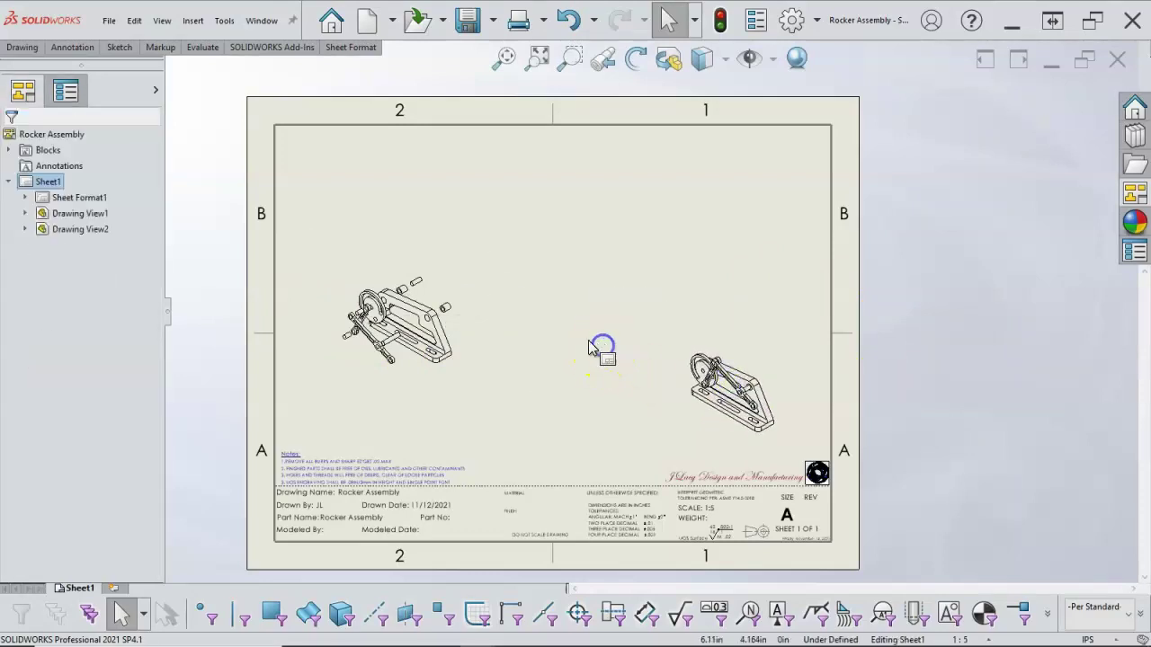
- Insert a top-level bill of materials for the exploded view with the MY-BOM template, in the sheet's upper right area
{"action": "left_click", "coordinate": [461, 290]}
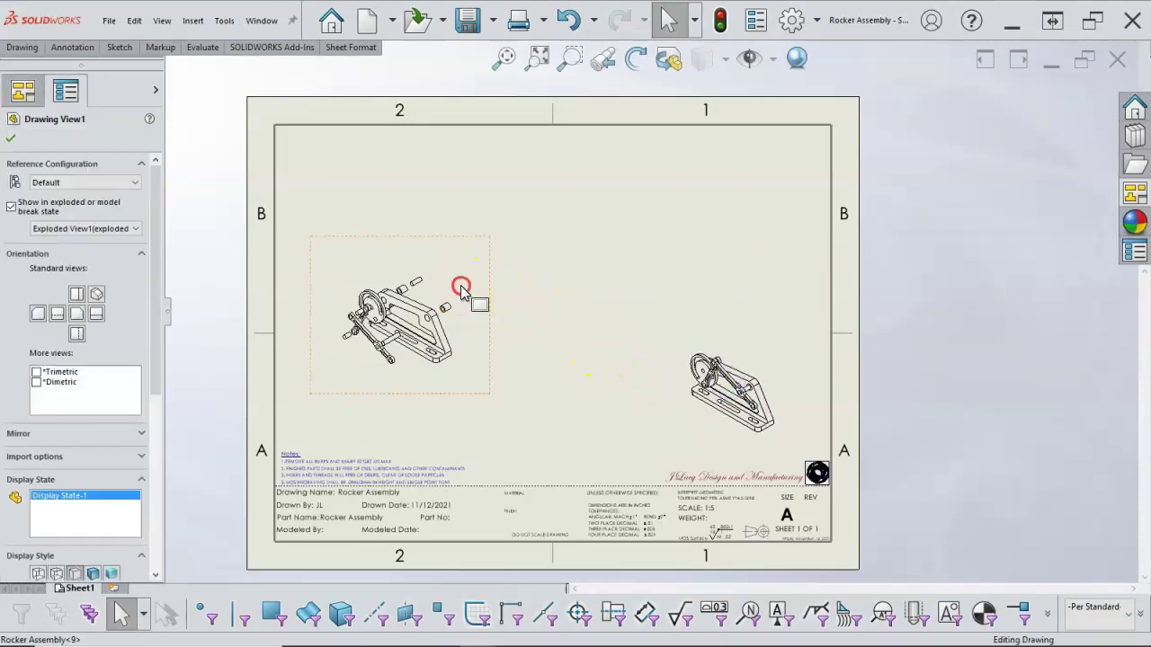
{"action": "right_click", "coordinate": [461, 290]}
{"action": "mouse_move", "coordinate": [523, 618]}
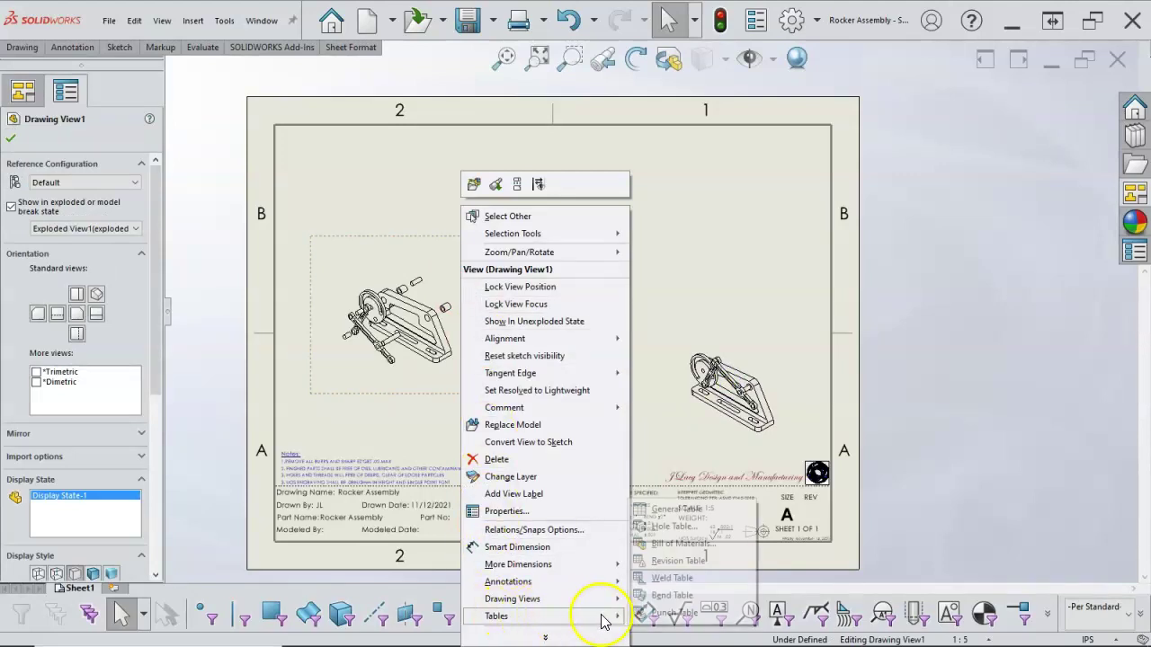
{"action": "left_click", "coordinate": [670, 544]}
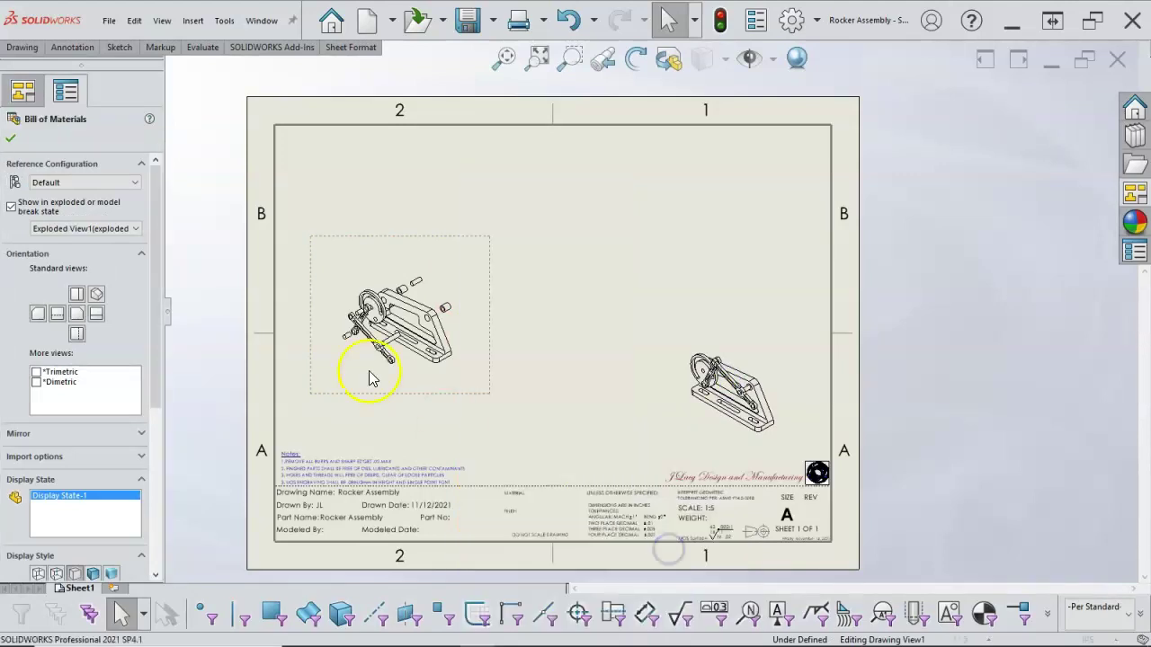
{"action": "left_click", "coordinate": [10, 138]}
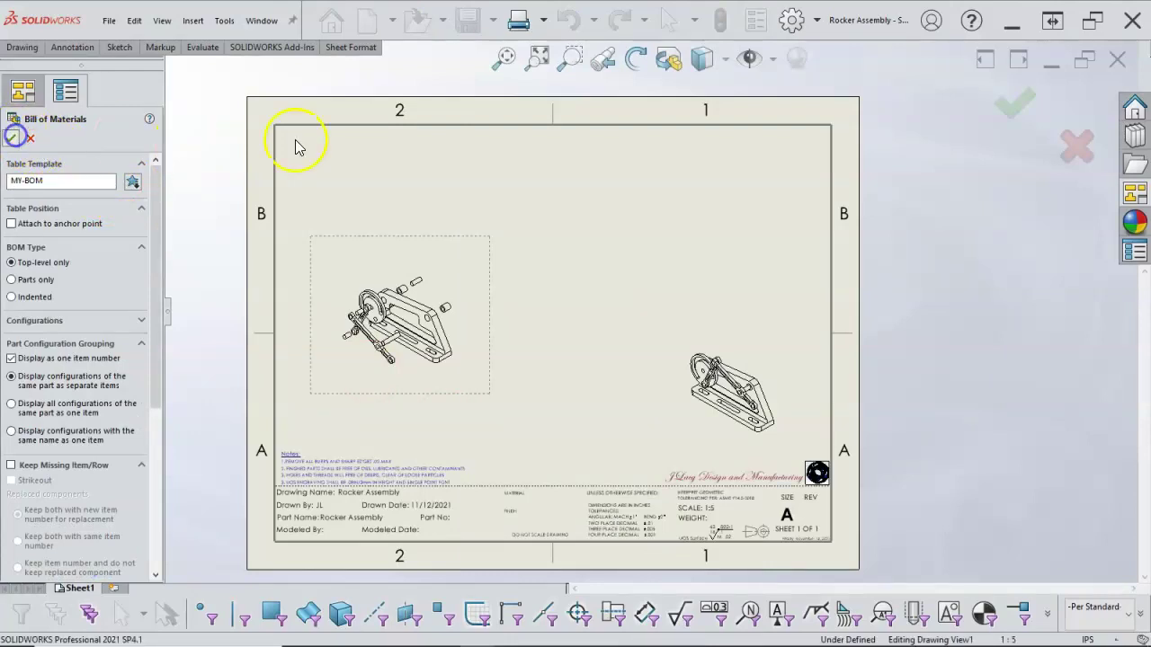
{"action": "left_click", "coordinate": [488, 126]}
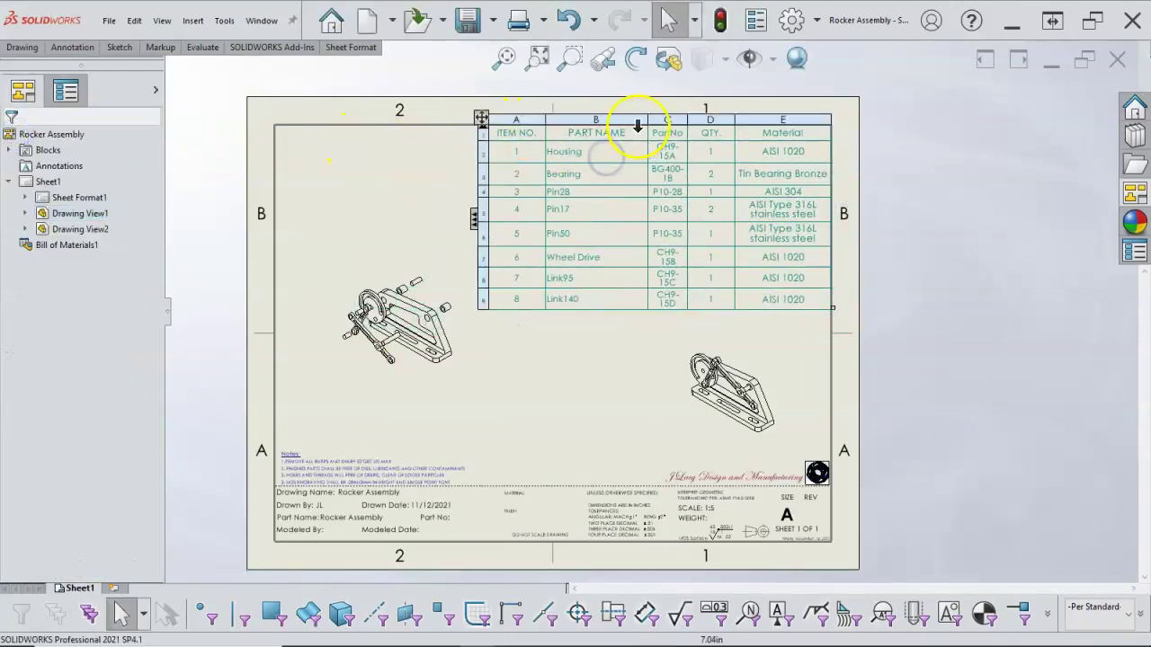
- Fit the PART NAME, PartNo and QTY. columns of the bill of materials to their contents
{"action": "double_click", "coordinate": [647, 120]}
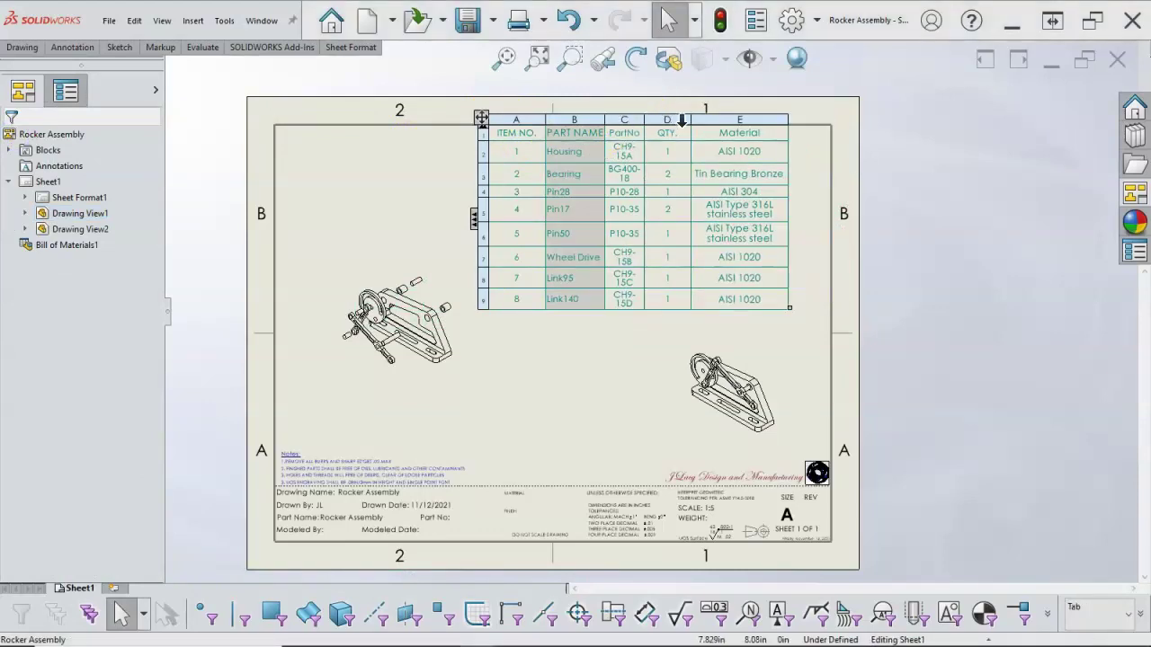
{"action": "left_click", "coordinate": [656, 119]}
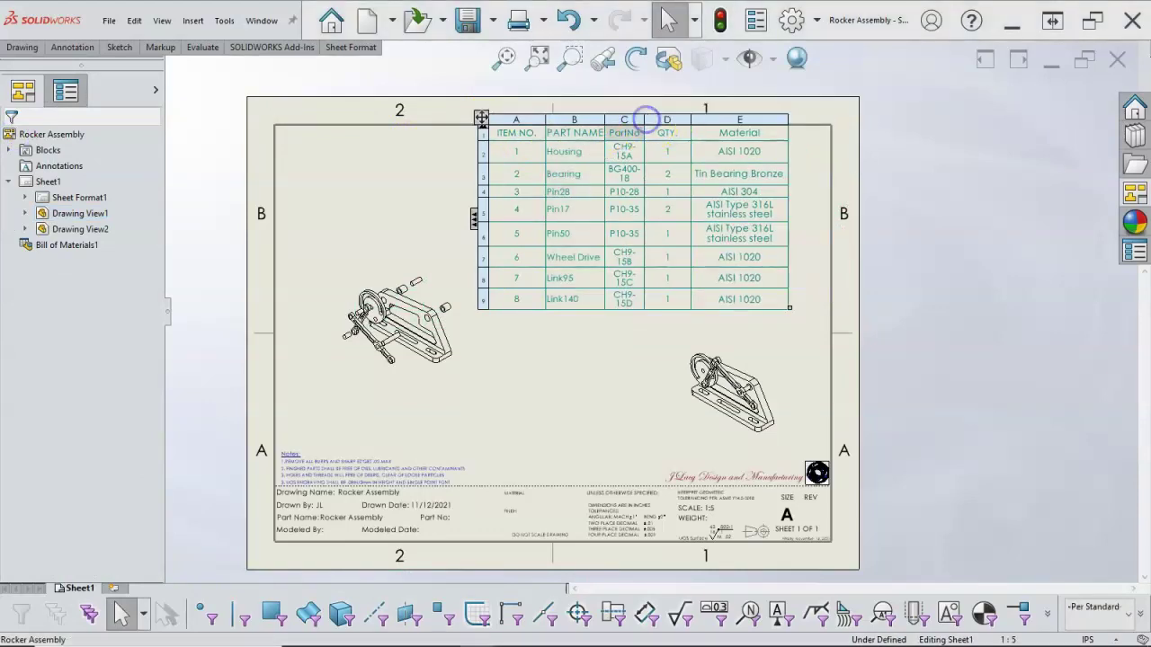
{"action": "double_click", "coordinate": [645, 120]}
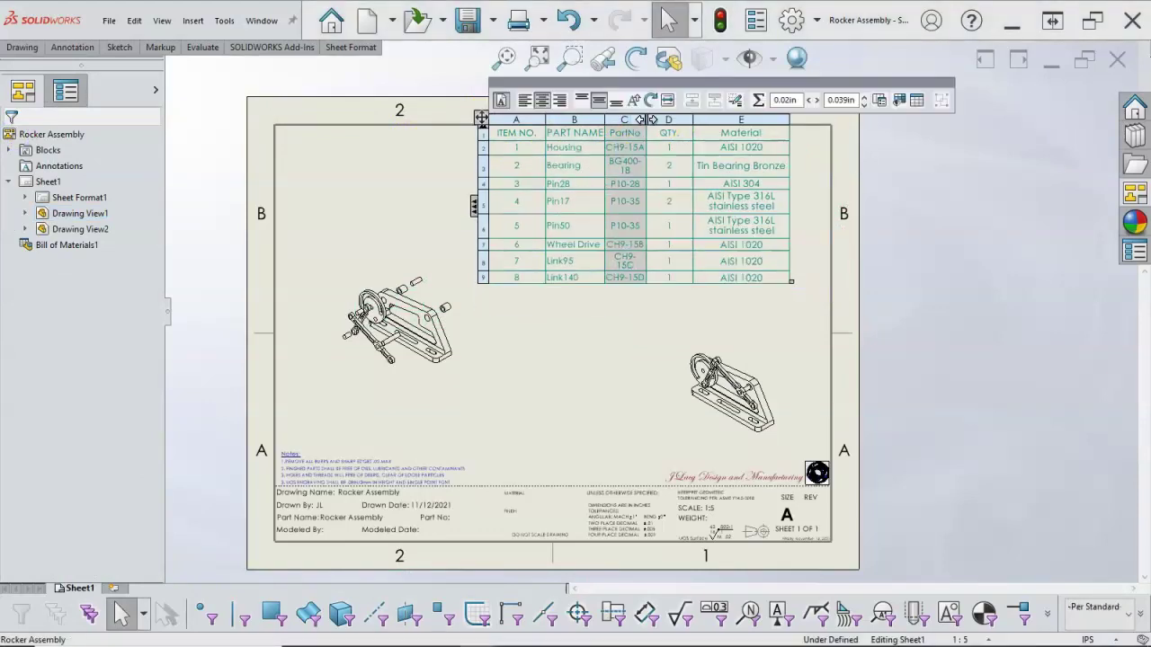
{"action": "double_click", "coordinate": [694, 119]}
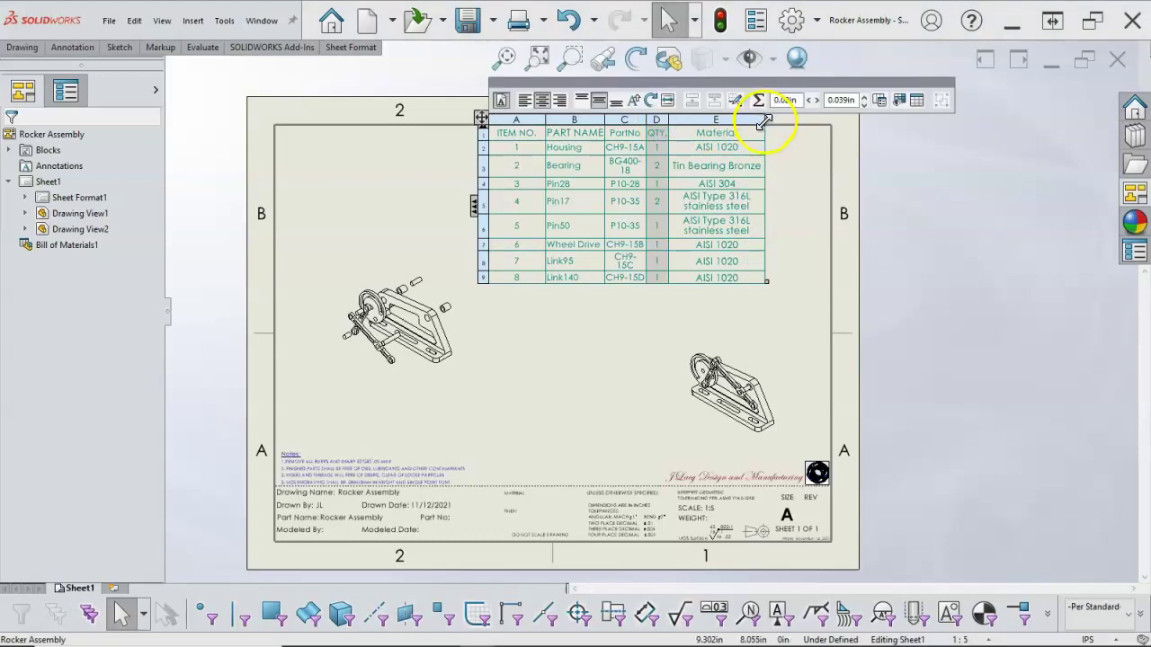
{"action": "scroll", "coordinate": [761, 130], "scroll_direction": "down", "scroll_amount": 3}
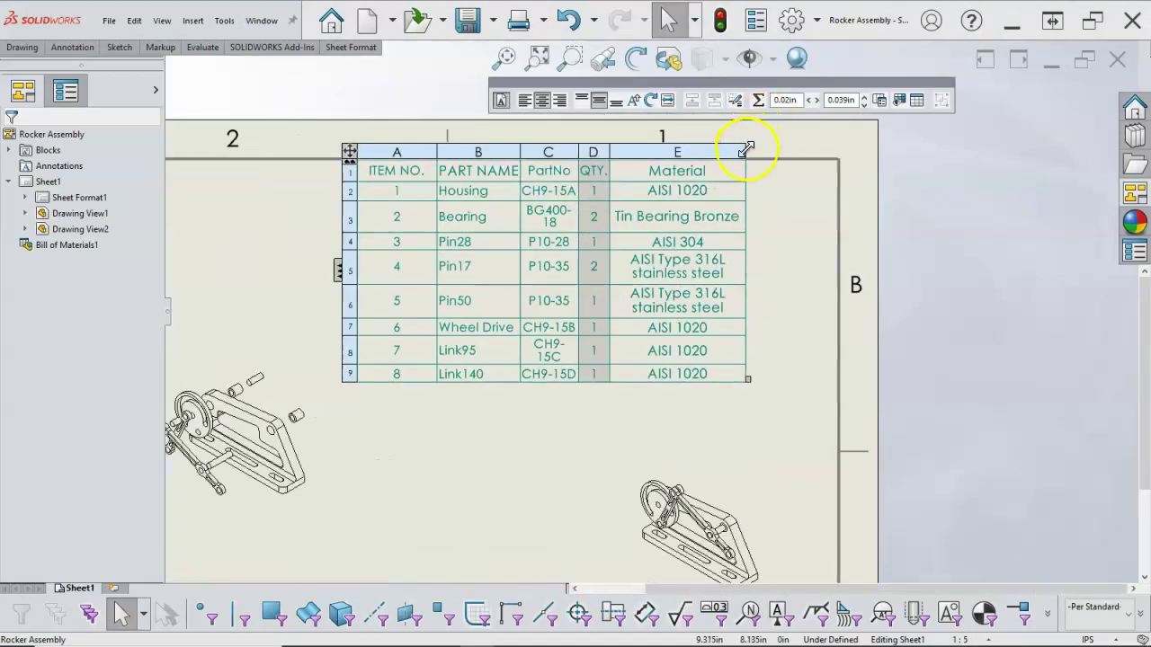
{"action": "left_click", "coordinate": [746, 148]}
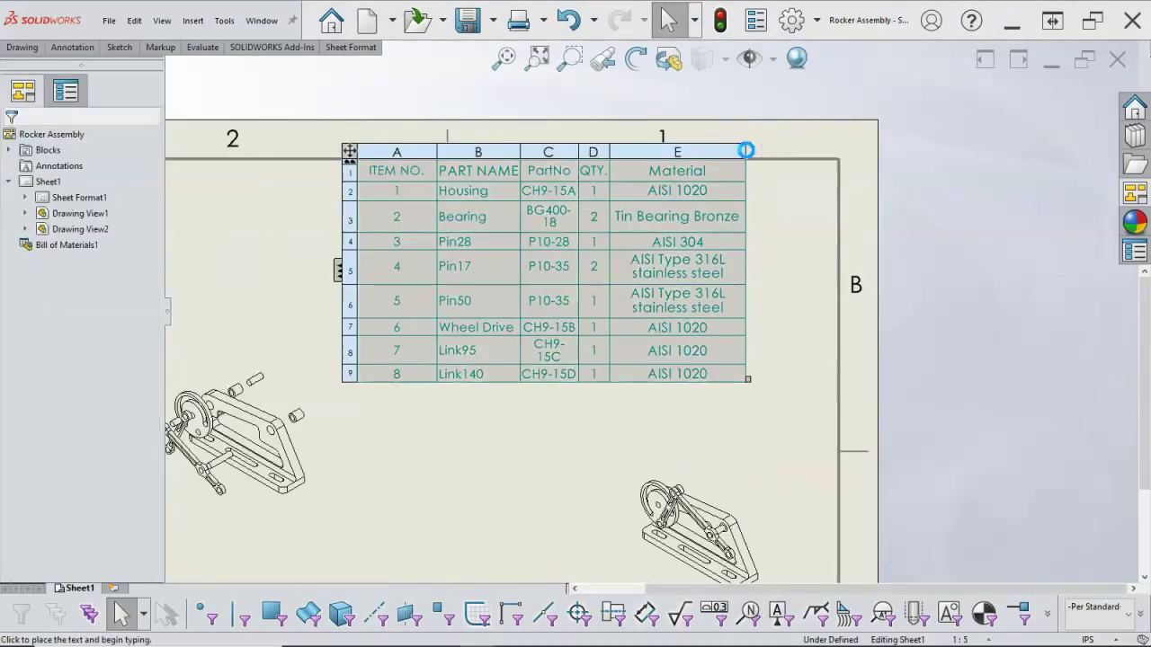
{"action": "double_click", "coordinate": [746, 153]}
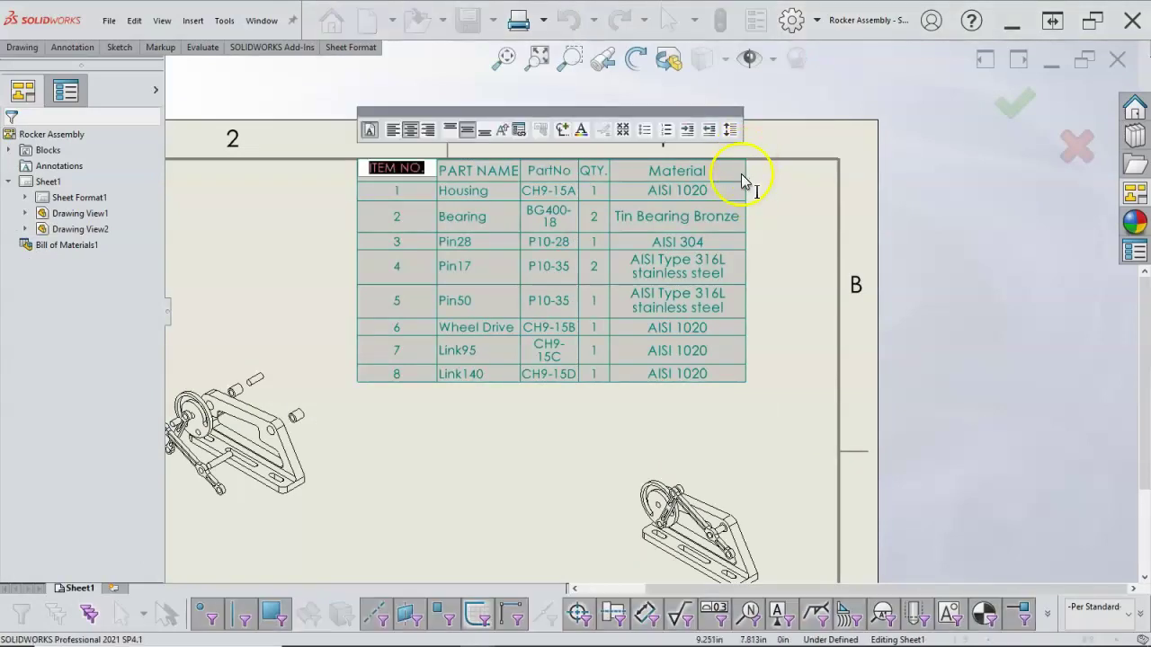
{"action": "left_click", "coordinate": [746, 183]}
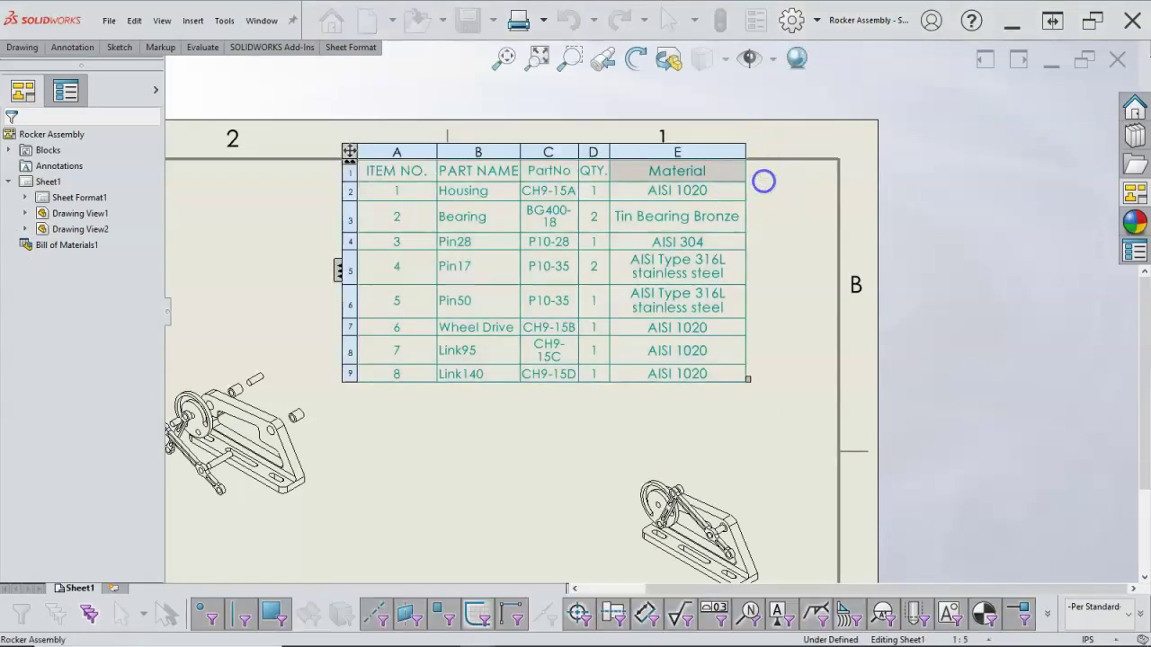
- Widen the bill of materials to the sheet's right border and narrow its PART NAME and PartNo columns to fit their text
{"action": "left_click_drag", "start_coordinate": [746, 155], "coordinate": [827, 164]}
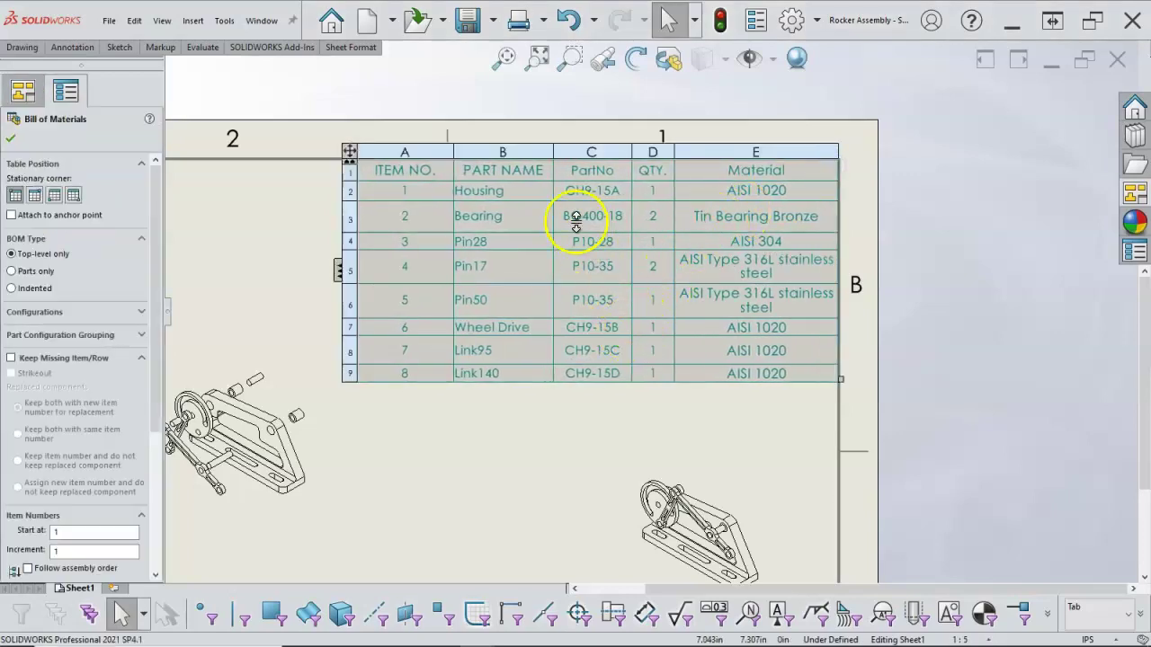
{"action": "left_click", "coordinate": [511, 401]}
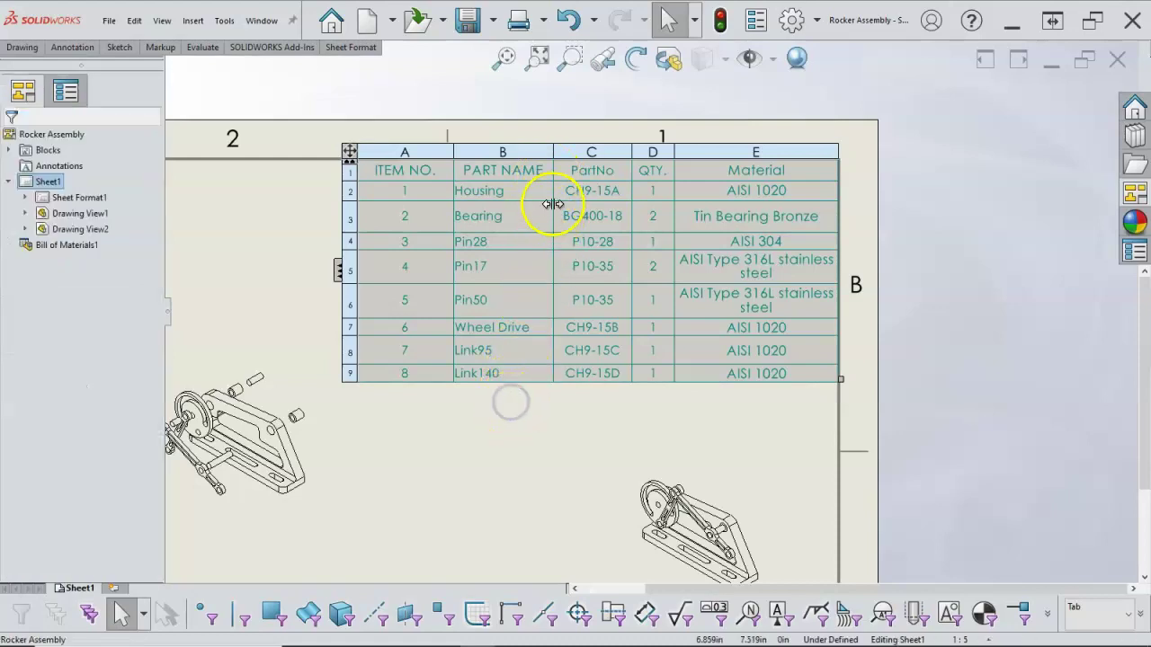
{"action": "left_click", "coordinate": [550, 151]}
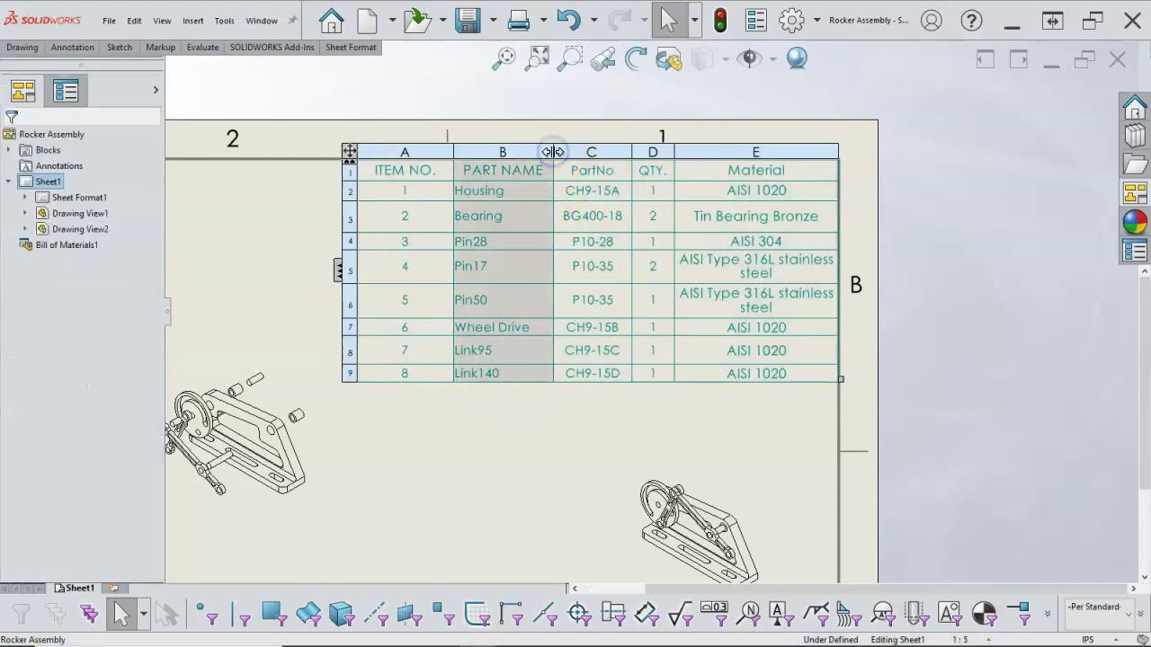
{"action": "left_click", "coordinate": [608, 150]}
{"action": "left_click", "coordinate": [527, 436]}
- Move the exploded view right, beside the bill of materials, and centre the unexploded isometric view below the table
{"action": "scroll", "coordinate": [508, 409], "scroll_direction": "up", "scroll_amount": 3}
{"action": "scroll", "coordinate": [513, 409], "scroll_direction": "down", "scroll_amount": 4}
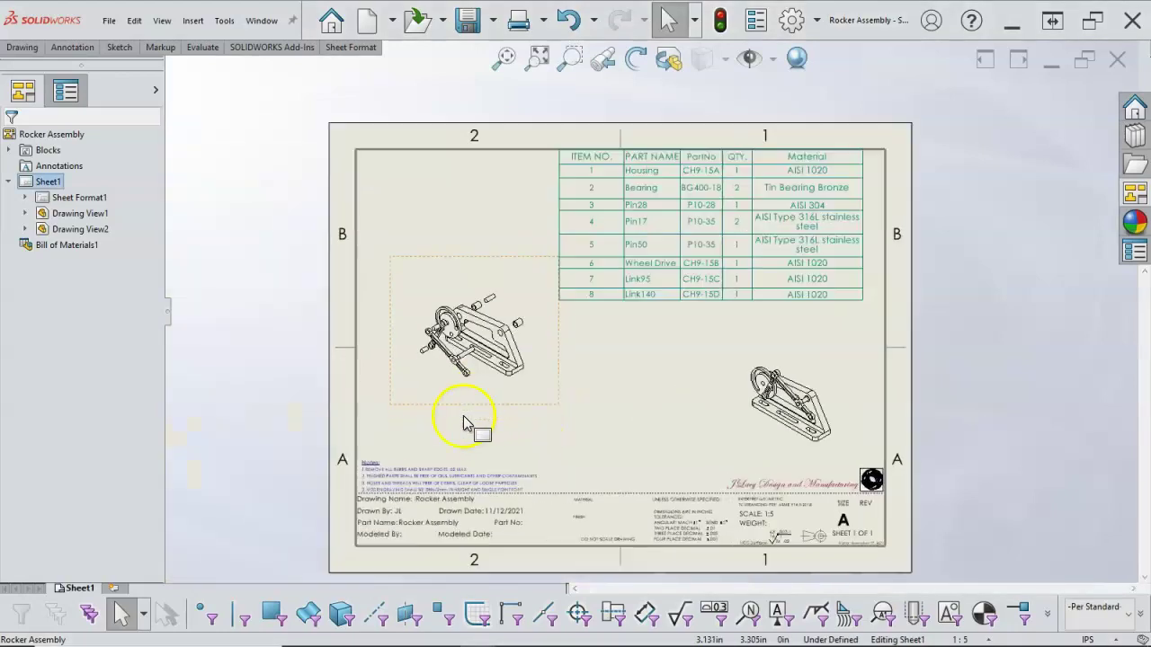
{"action": "left_click", "coordinate": [524, 402]}
{"action": "left_click_drag", "start_coordinate": [524, 401], "coordinate": [588, 441]}
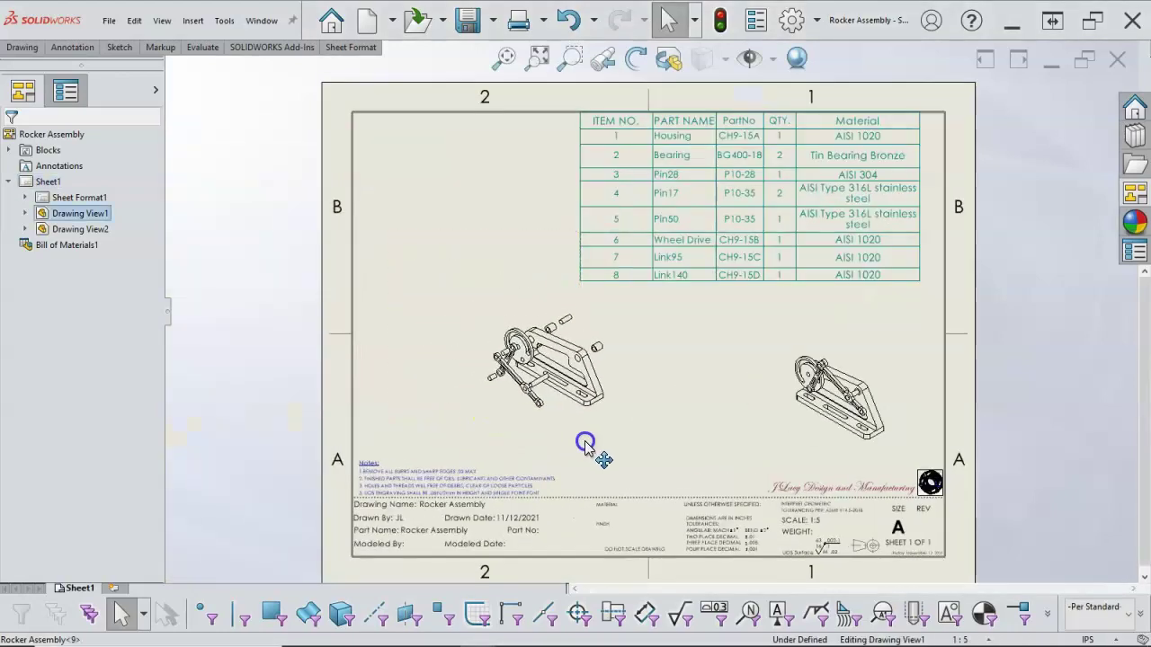
{"action": "left_click", "coordinate": [590, 429]}
{"action": "left_click_drag", "start_coordinate": [640, 412], "coordinate": [621, 380]}
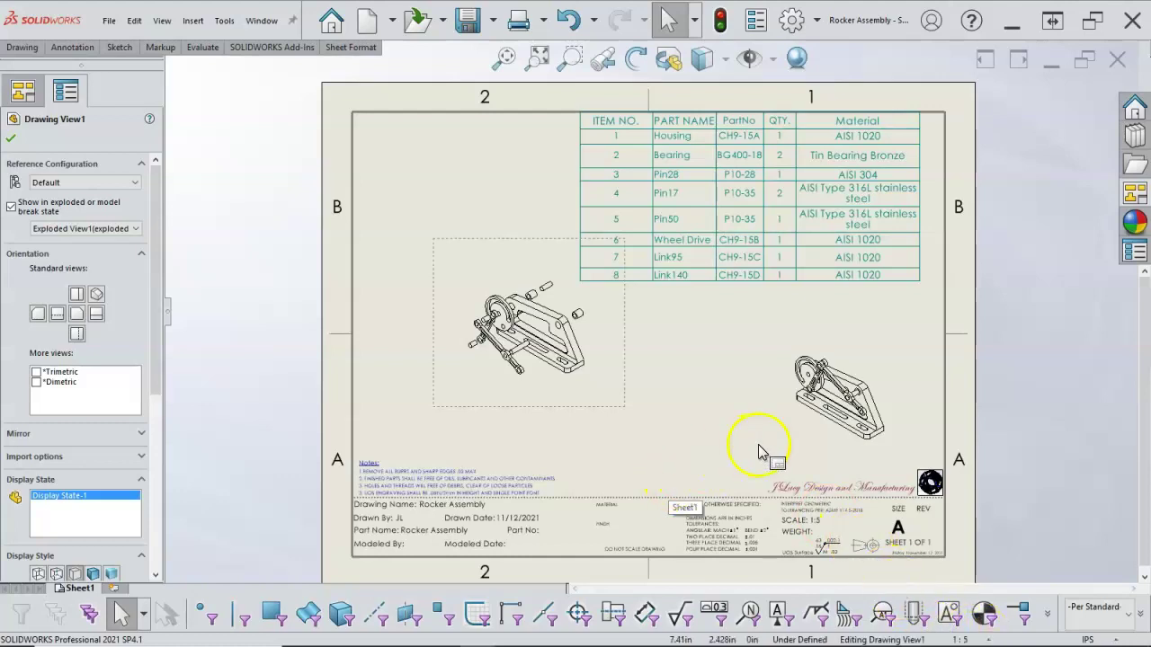
{"action": "left_click_drag", "start_coordinate": [778, 442], "coordinate": [718, 415]}
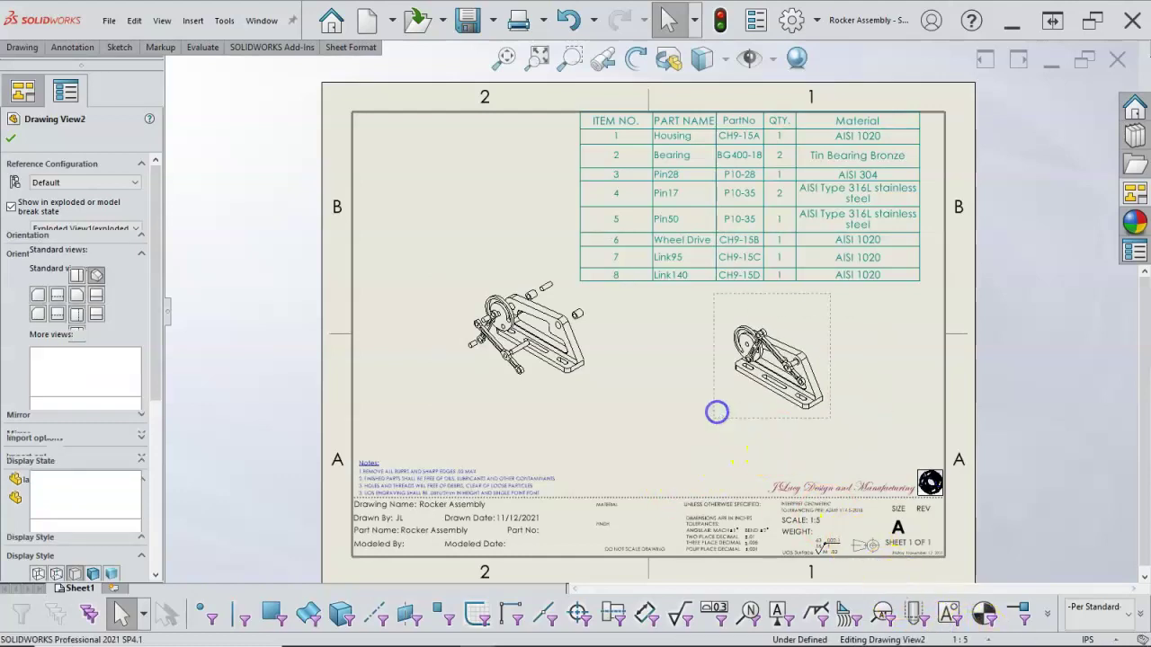
- Add a second sheet to the drawing with the my a-landscape sheet format, third angle projection and a 1:5 scale
{"action": "right_click", "coordinate": [483, 391]}
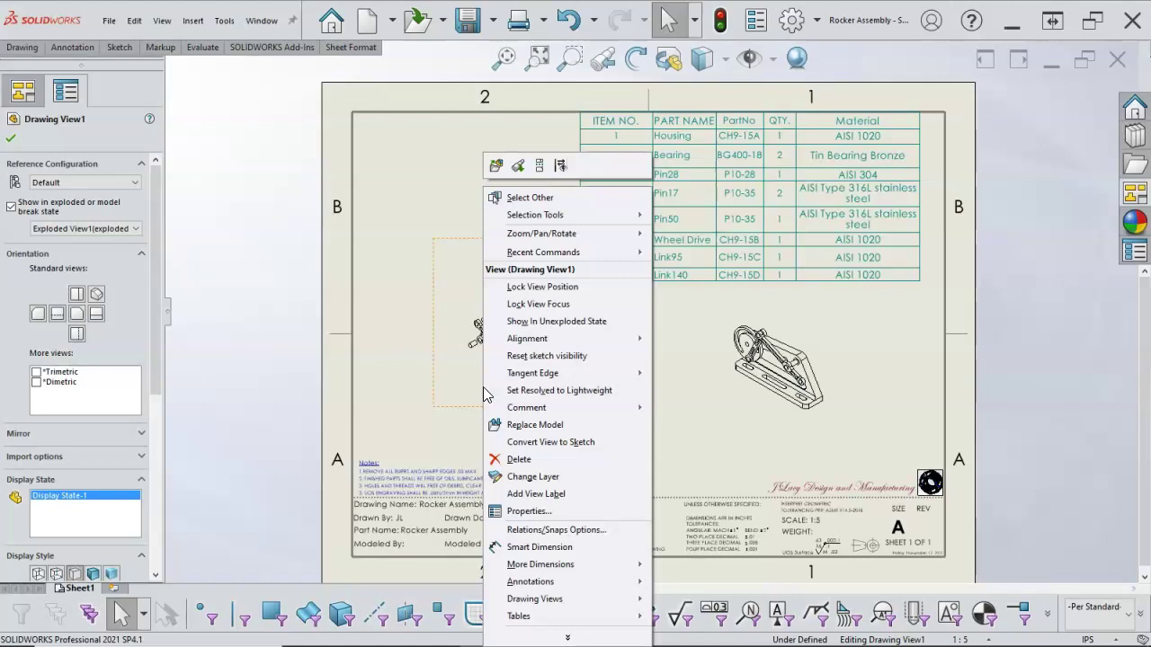
{"action": "left_click", "coordinate": [676, 389]}
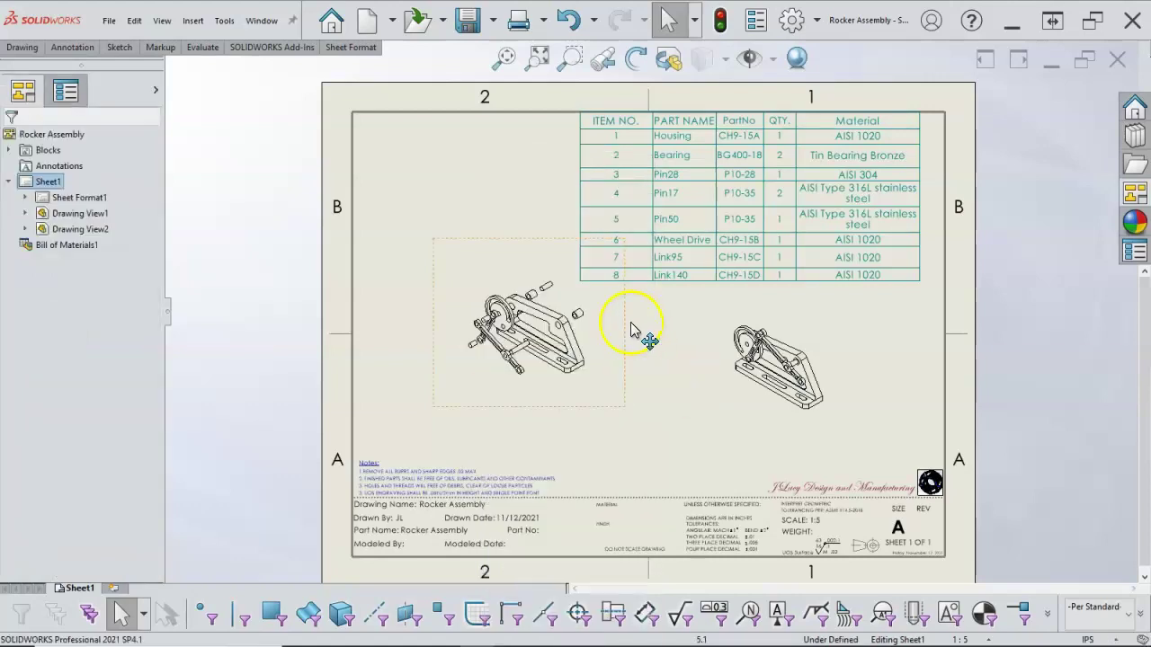
{"action": "left_click", "coordinate": [116, 587]}
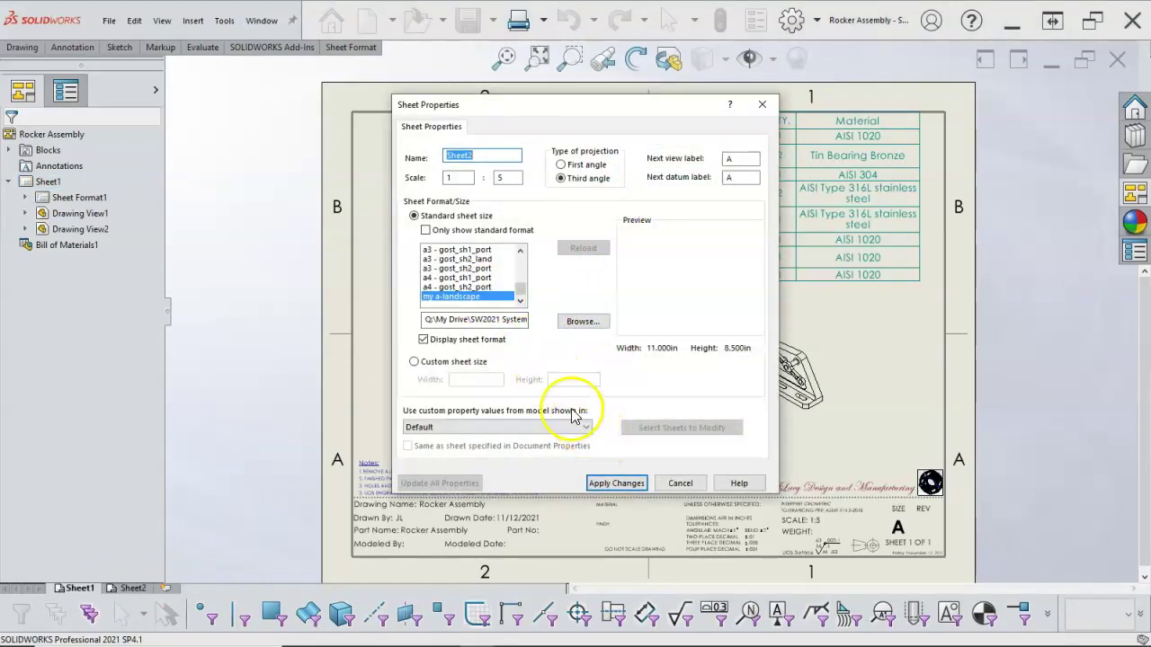
{"action": "left_click", "coordinate": [612, 484]}
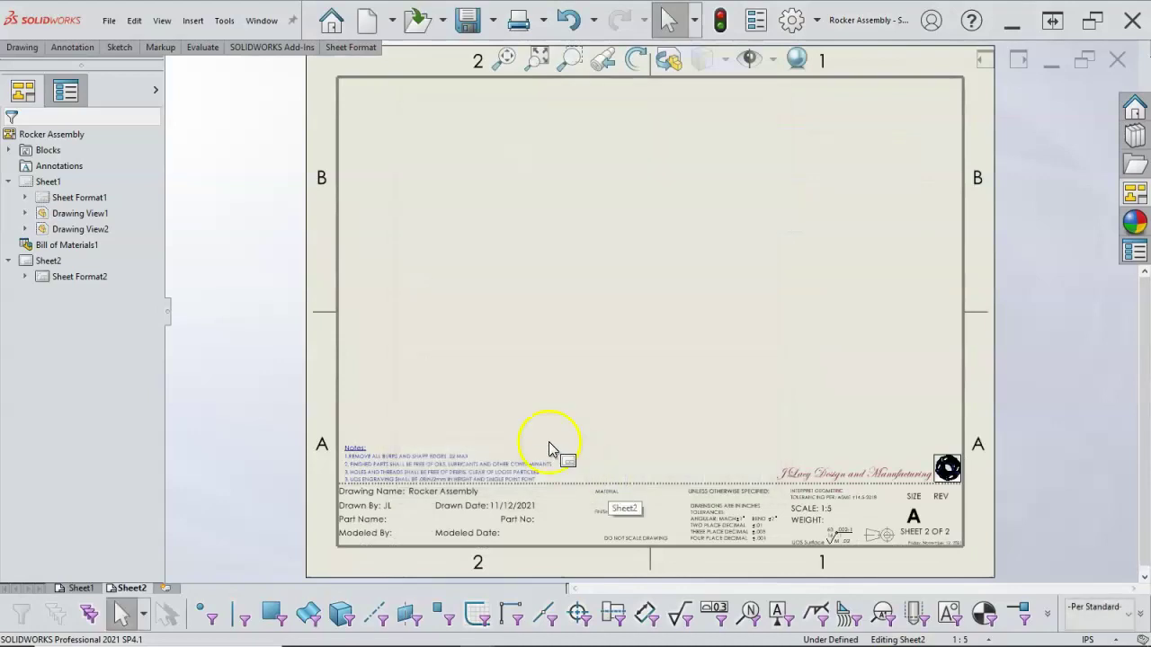
{"action": "right_click", "coordinate": [52, 261]}
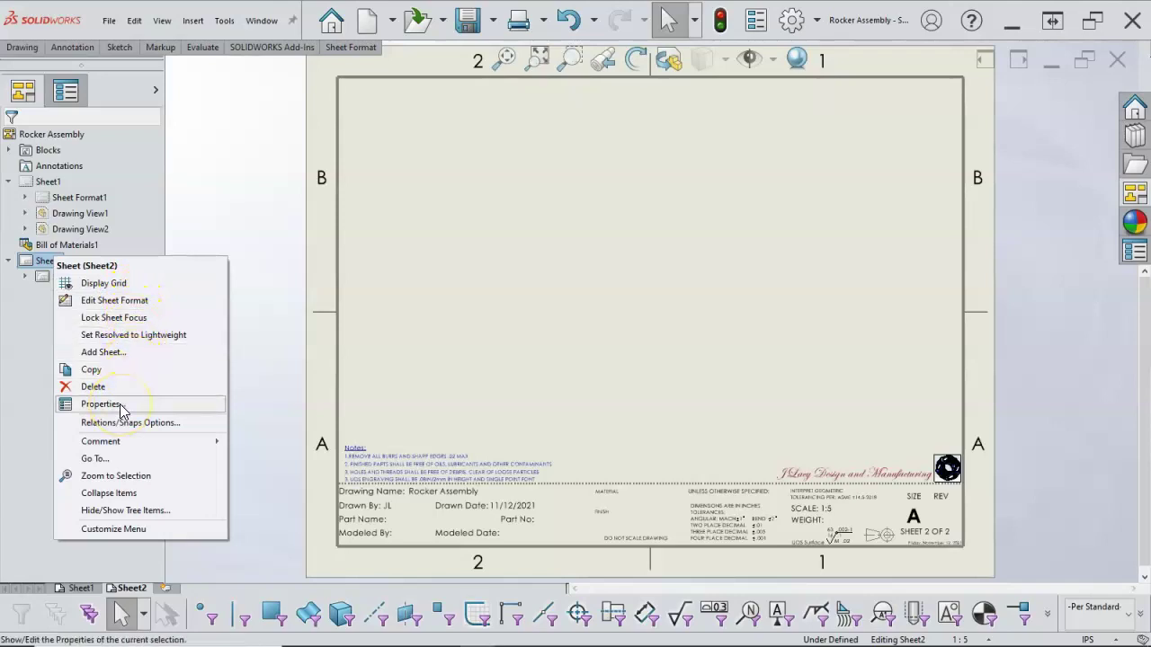
{"action": "left_click", "coordinate": [288, 342]}
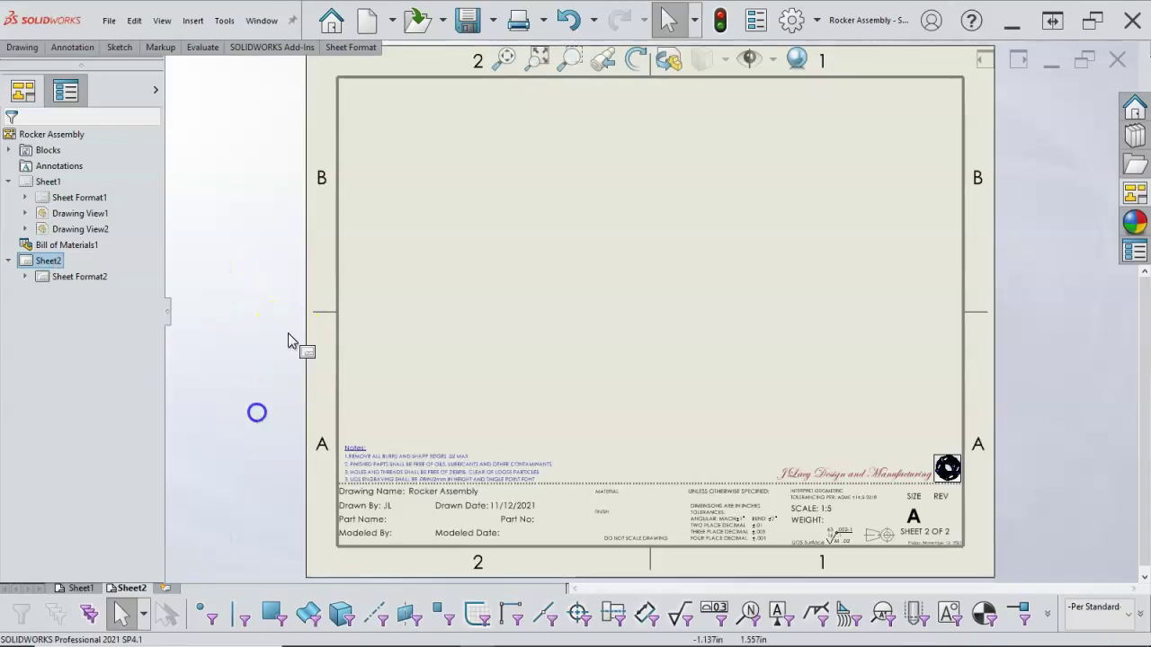
{"action": "right_click", "coordinate": [130, 588]}
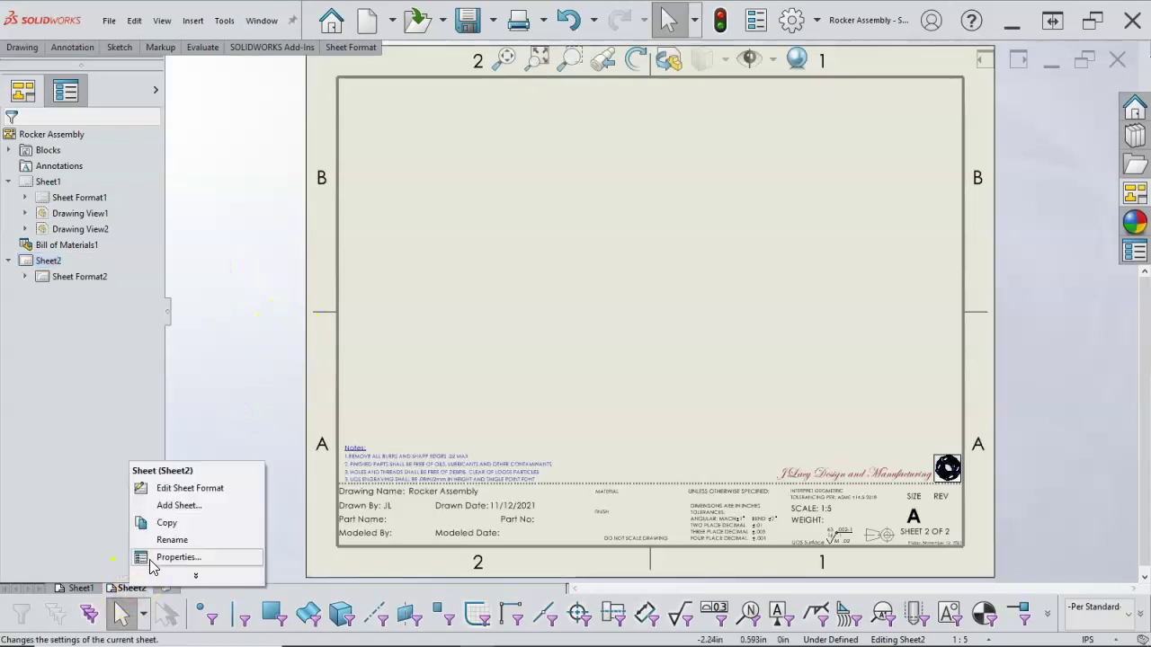
{"action": "left_click", "coordinate": [153, 564]}
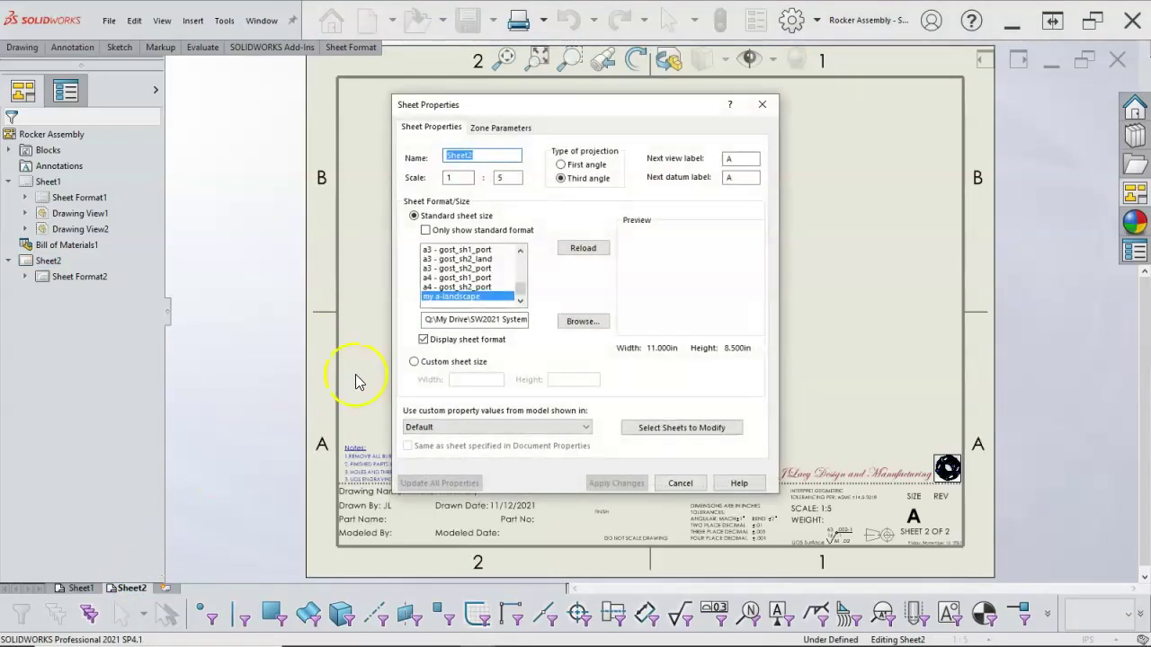
{"action": "left_click", "coordinate": [688, 481]}
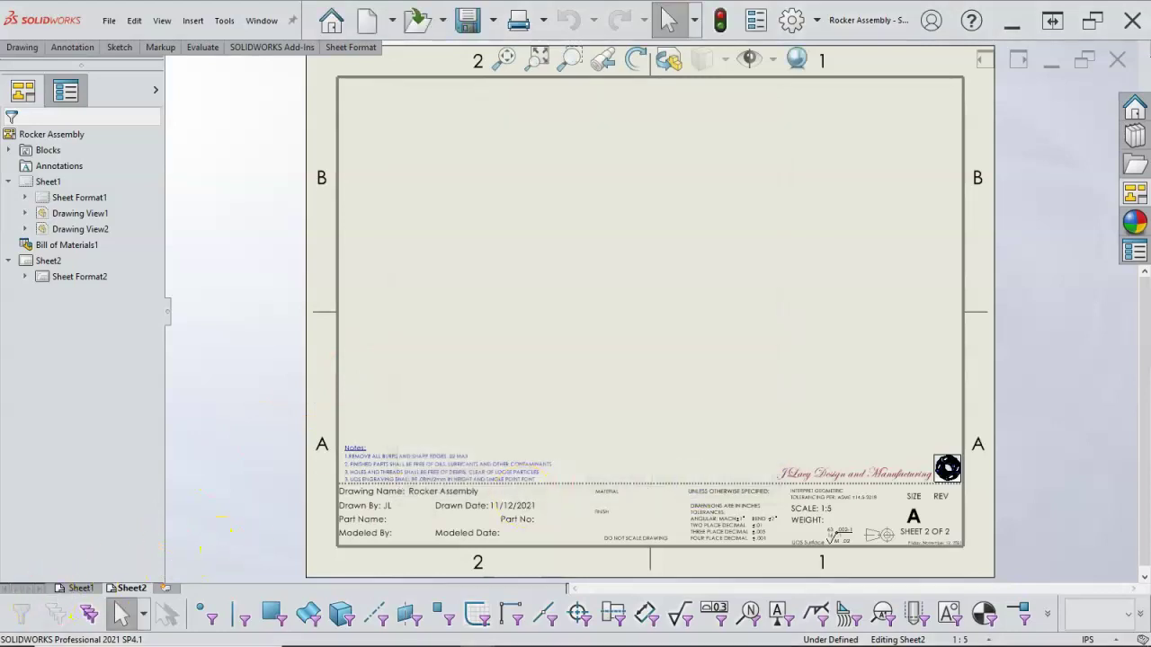
{"action": "left_click", "coordinate": [607, 380]}
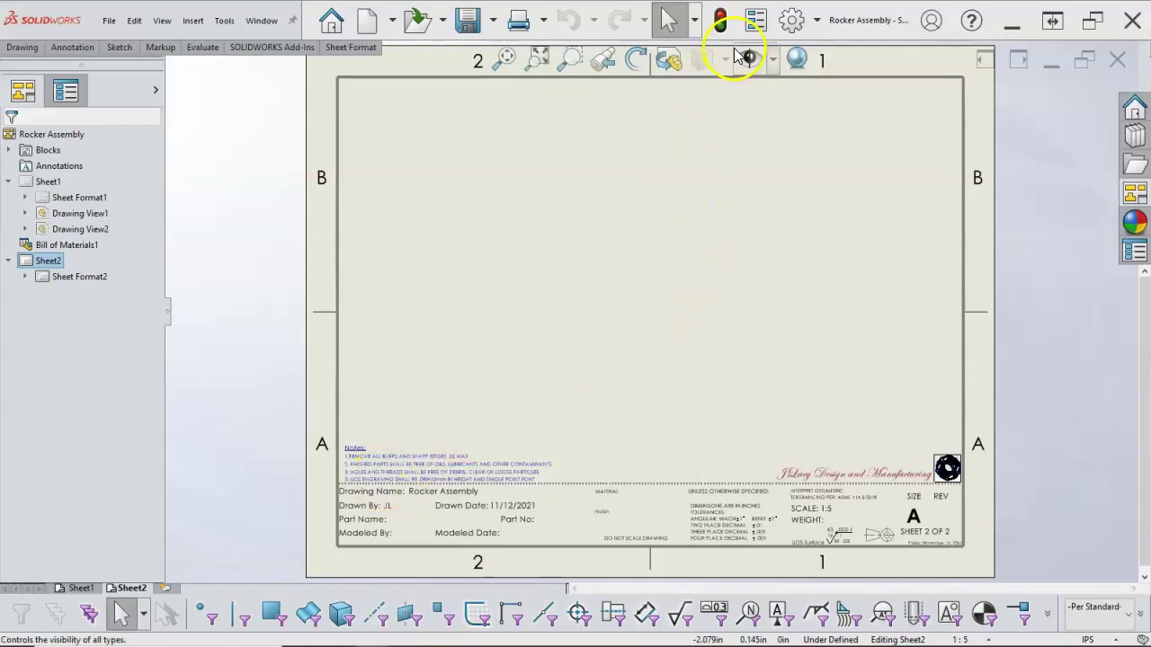
- Turn off the drawings system option that shows the sheet format dialog when adding a new sheet
{"action": "left_click", "coordinate": [791, 19]}
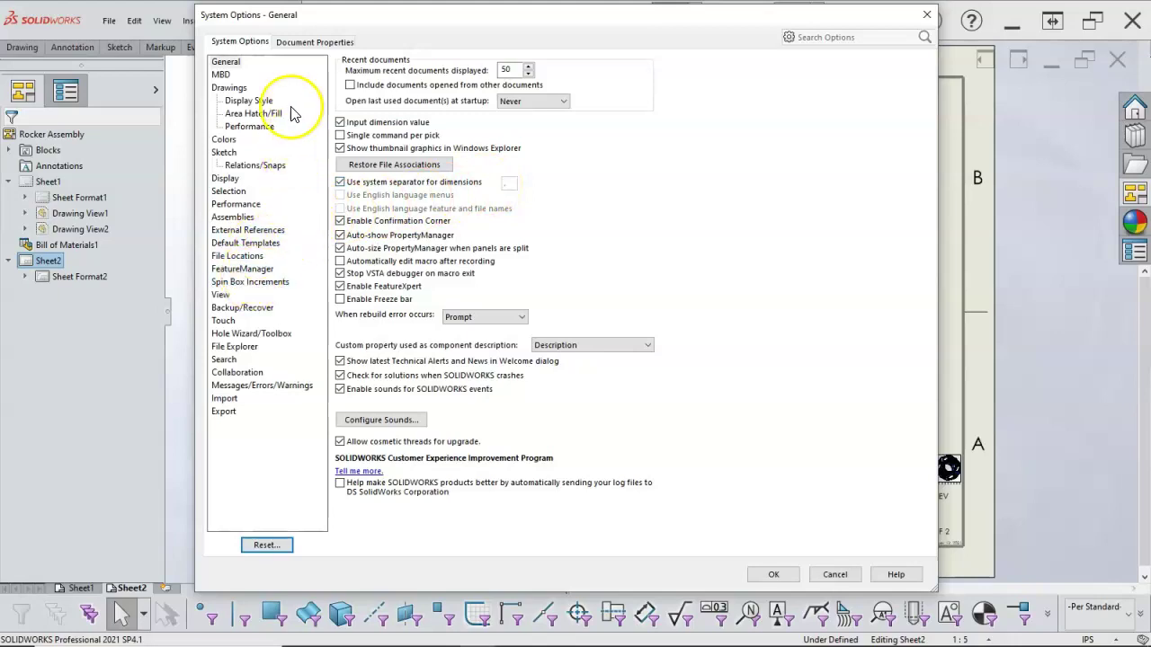
{"action": "left_click", "coordinate": [301, 42]}
{"action": "left_click", "coordinate": [256, 42]}
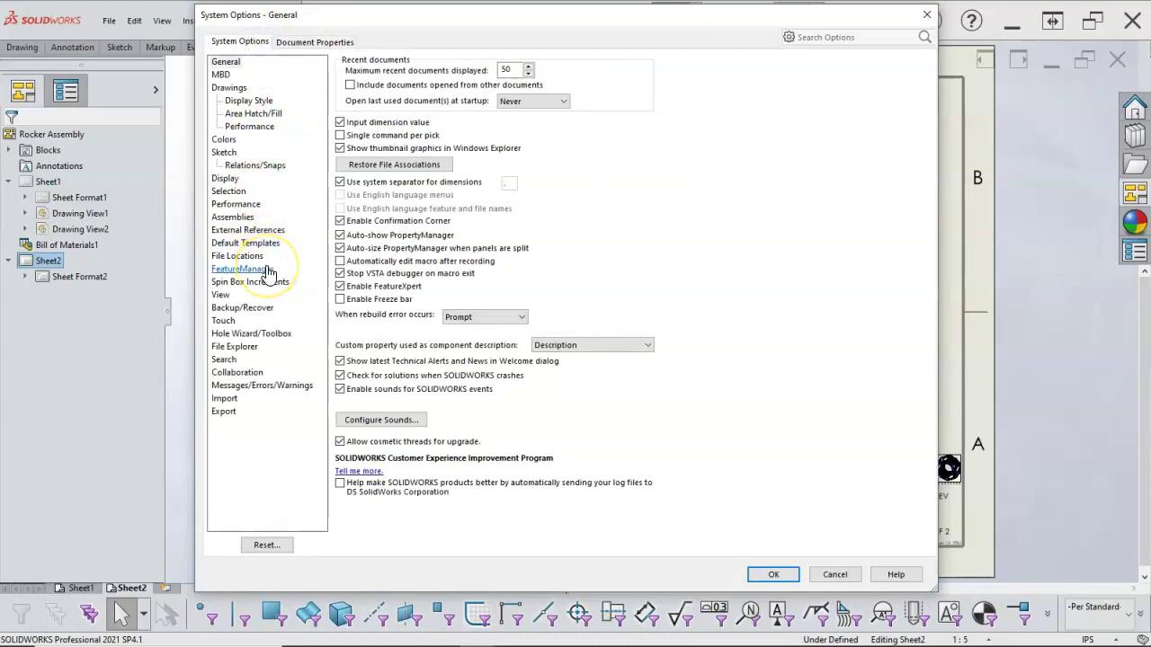
{"action": "left_click", "coordinate": [262, 248]}
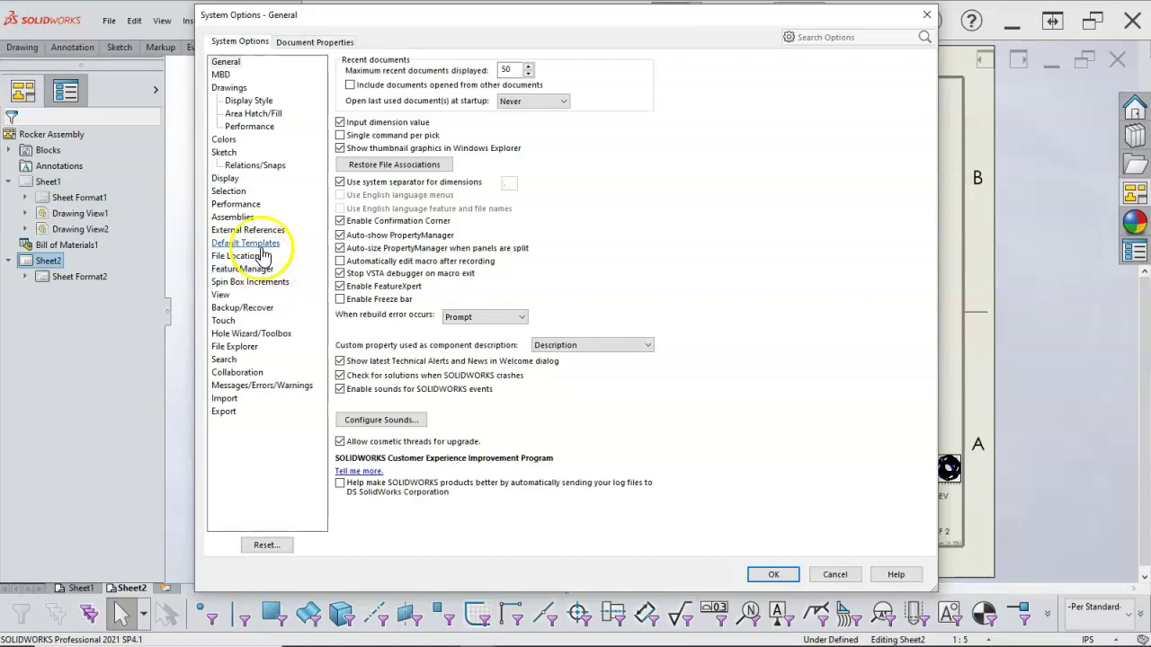
{"action": "left_click", "coordinate": [231, 88]}
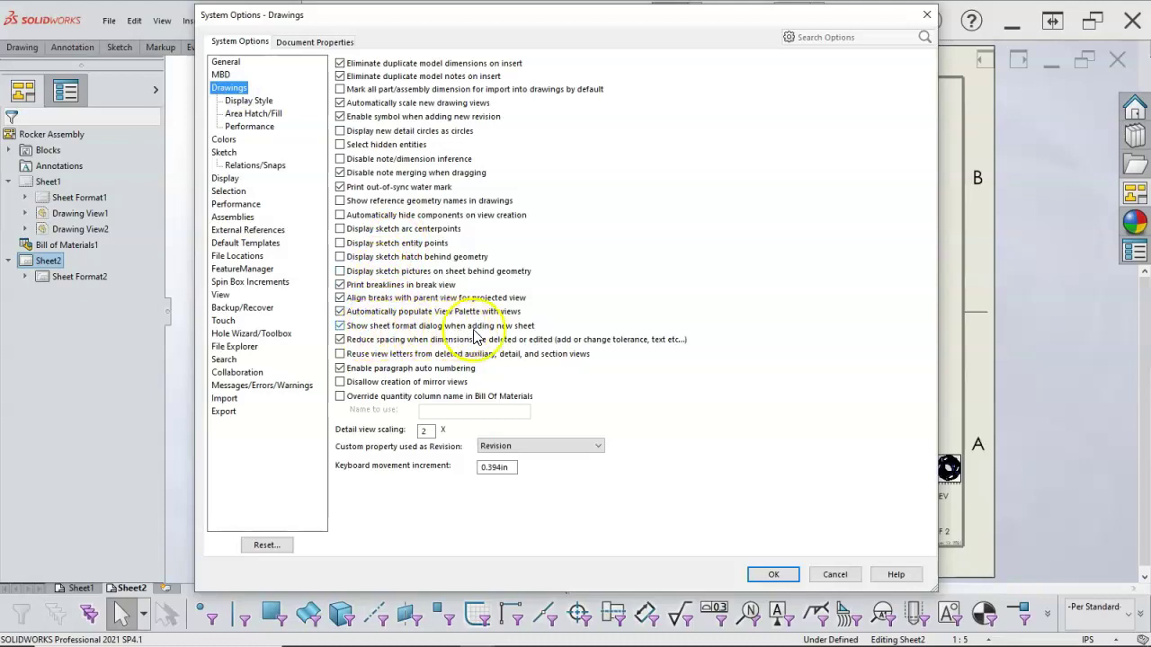
{"action": "left_click", "coordinate": [340, 326]}
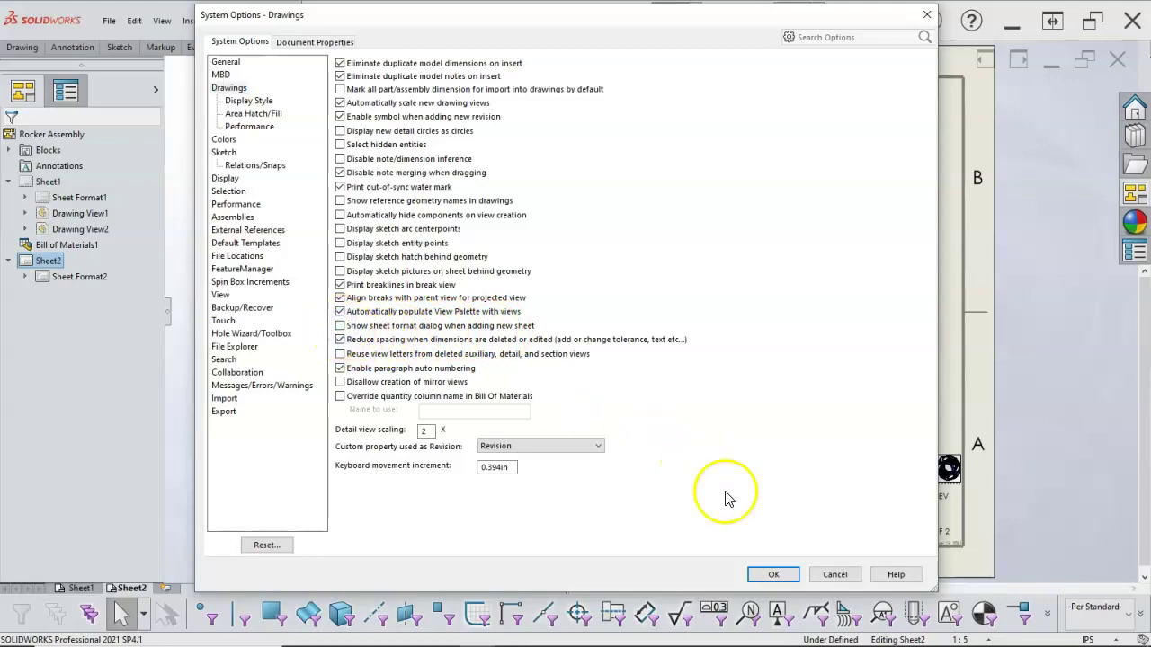
{"action": "left_click", "coordinate": [771, 574]}
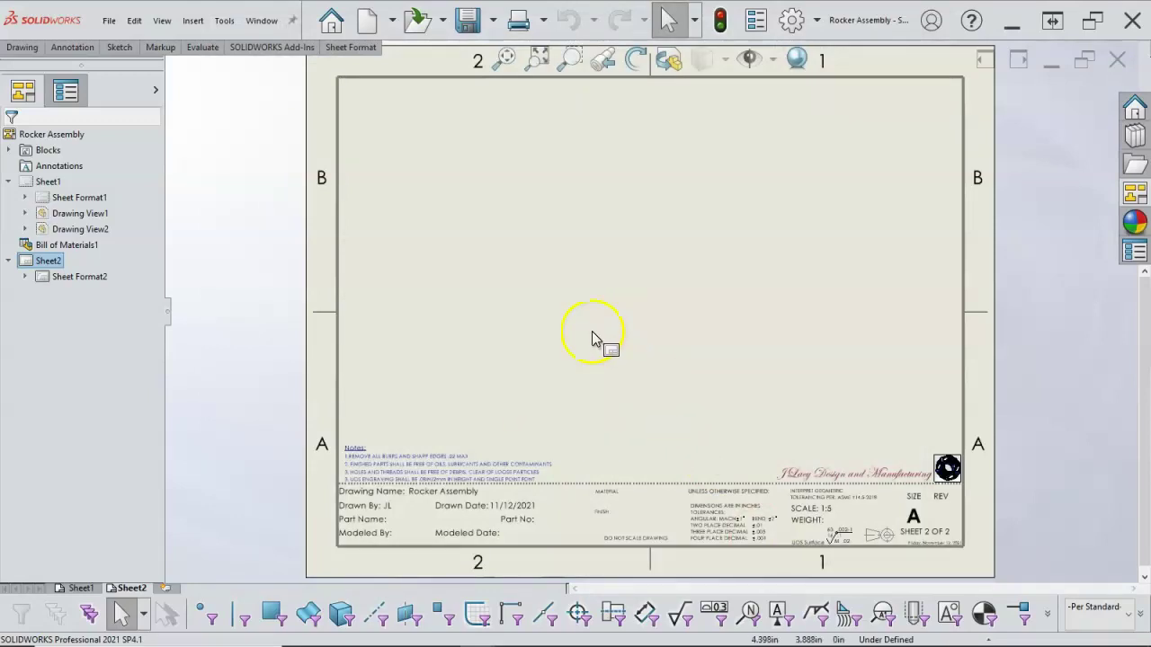
- Move the bill of materials from Sheet1 to Sheet2, placing it in the upper right corner against the sheet border
{"action": "left_click", "coordinate": [86, 591]}
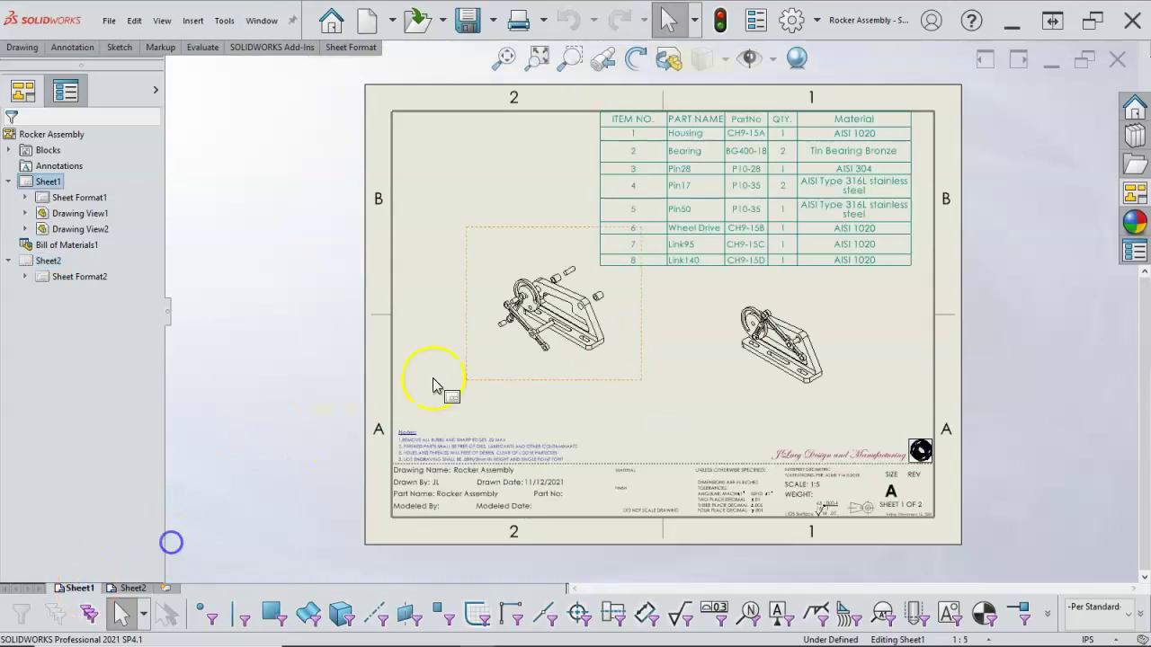
{"action": "left_click", "coordinate": [591, 106]}
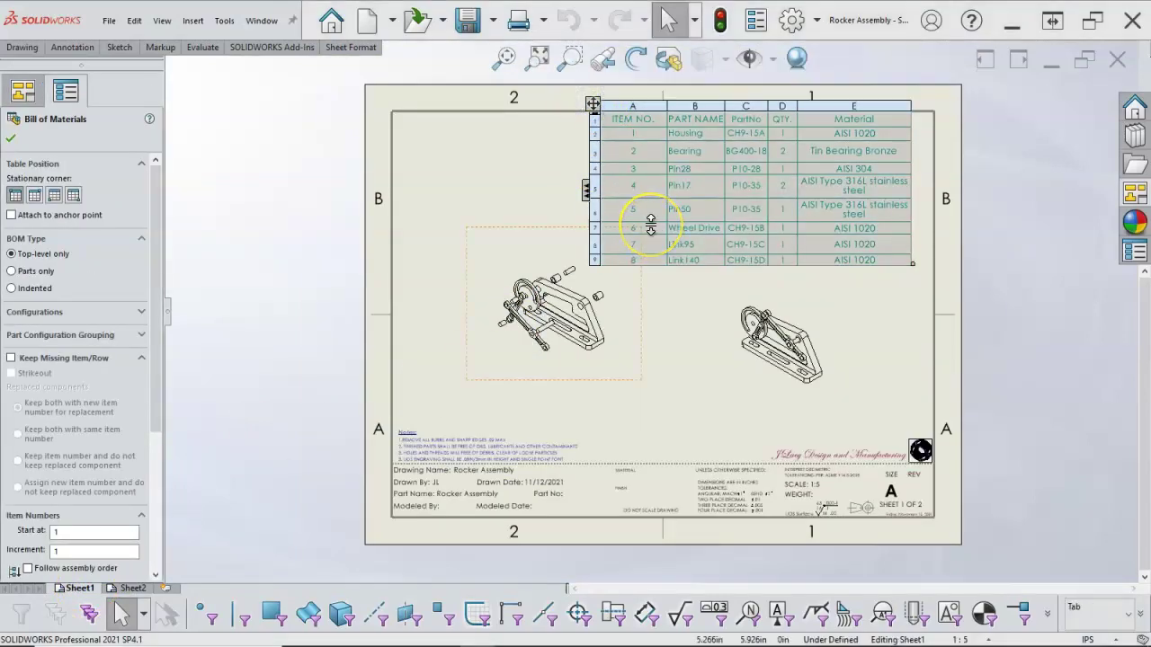
{"action": "key", "text": "Delete"}
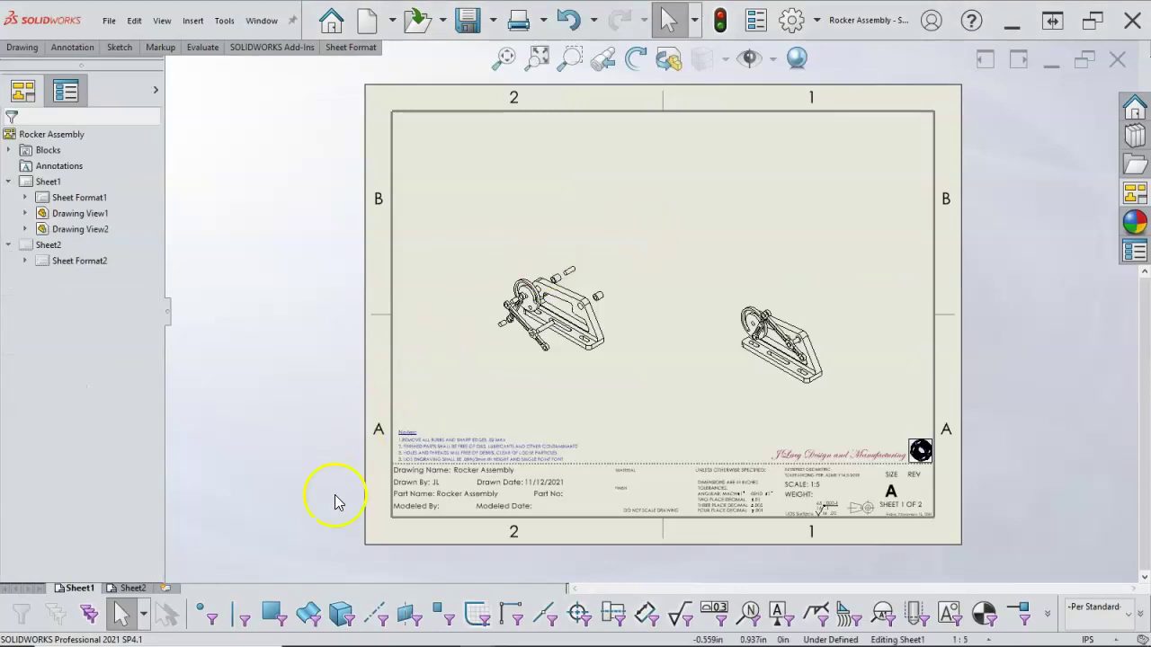
{"action": "left_click", "coordinate": [132, 587]}
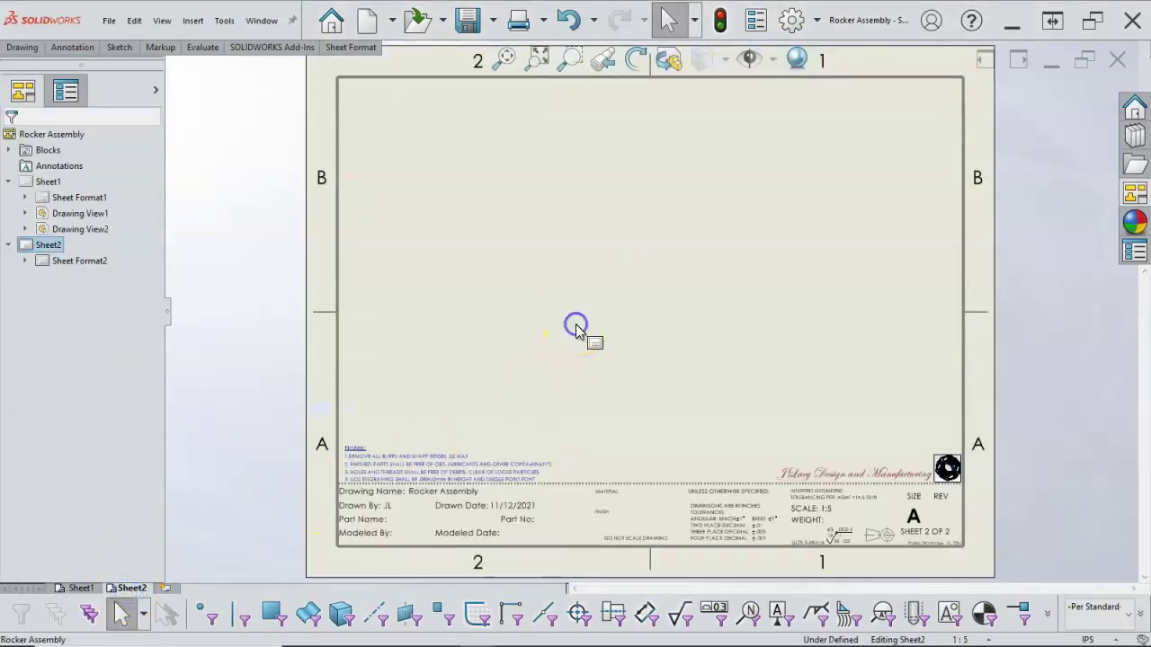
{"action": "key", "text": "ctrl+v"}
{"action": "left_click_drag", "start_coordinate": [568, 318], "coordinate": [594, 80]}
{"action": "left_click", "coordinate": [491, 259]}
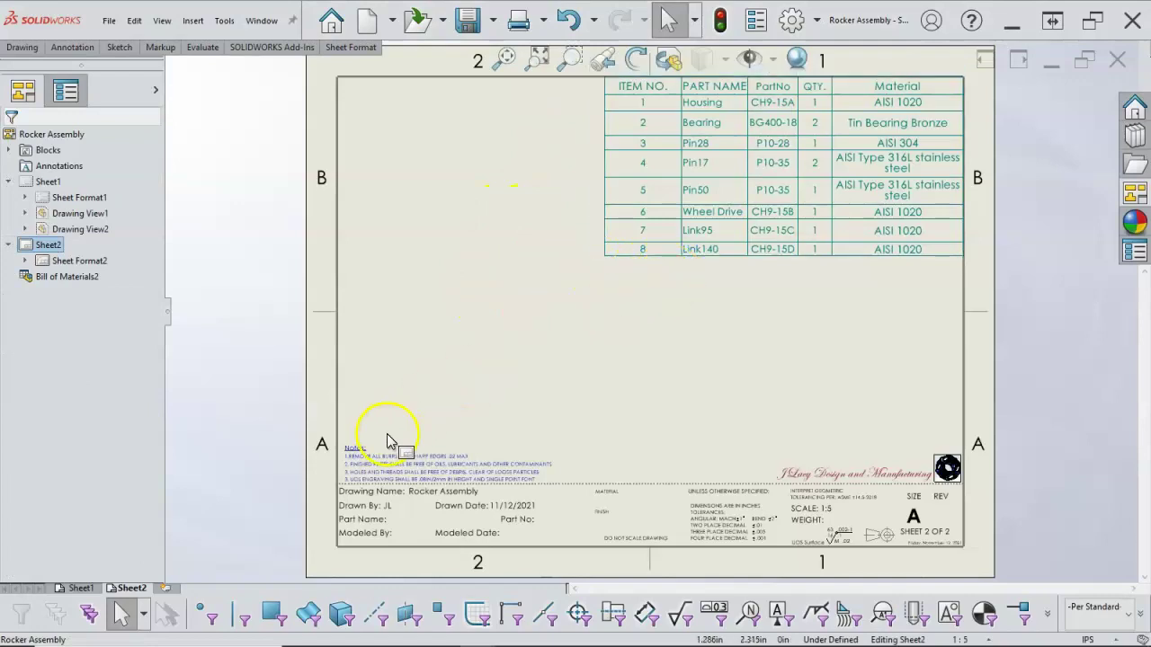
- Set Sheet1's scale to 1:2 and move the unexploded isometric view up and to the right
{"action": "left_click", "coordinate": [80, 589]}
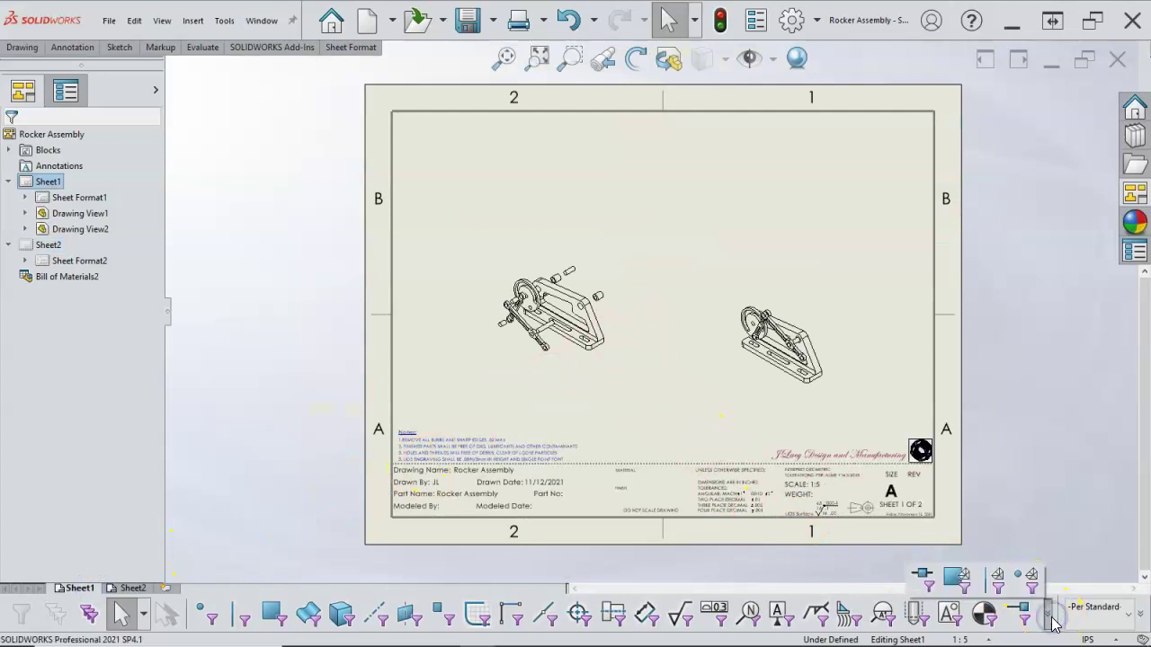
{"action": "left_click", "coordinate": [960, 639]}
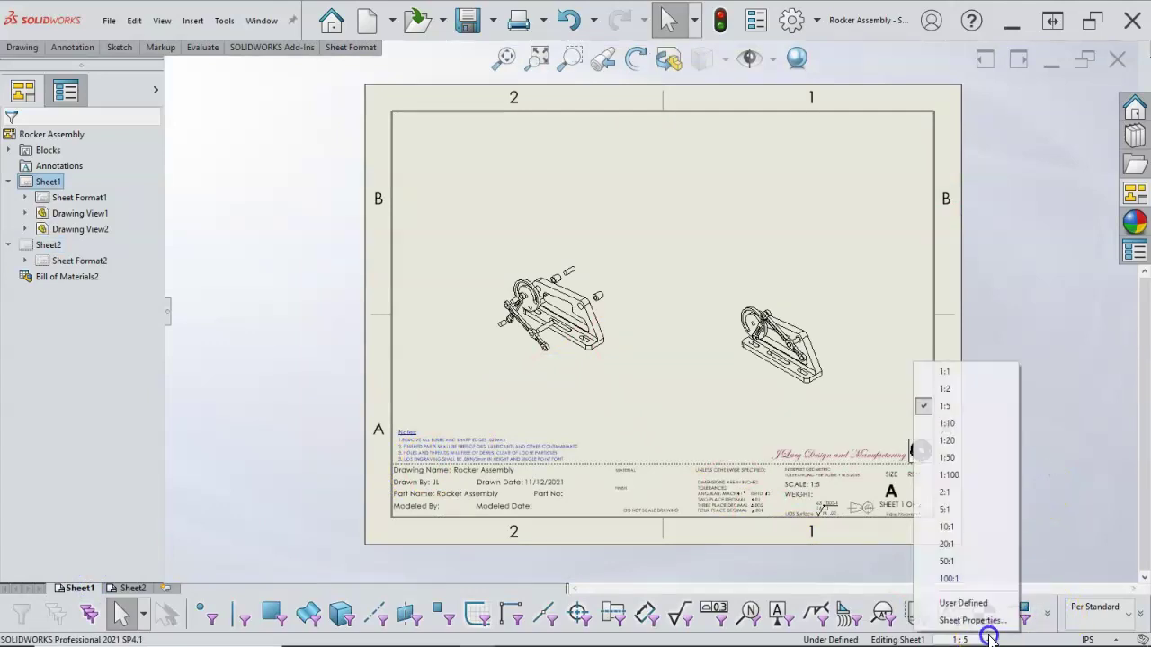
{"action": "left_click", "coordinate": [947, 406]}
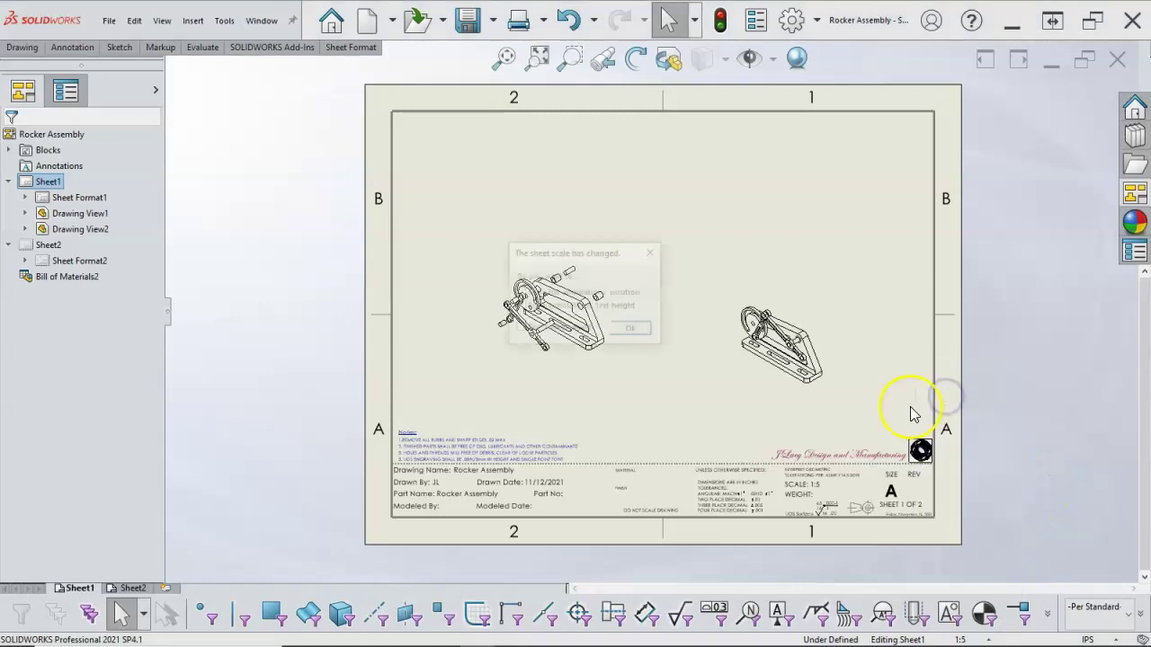
{"action": "left_click", "coordinate": [633, 329]}
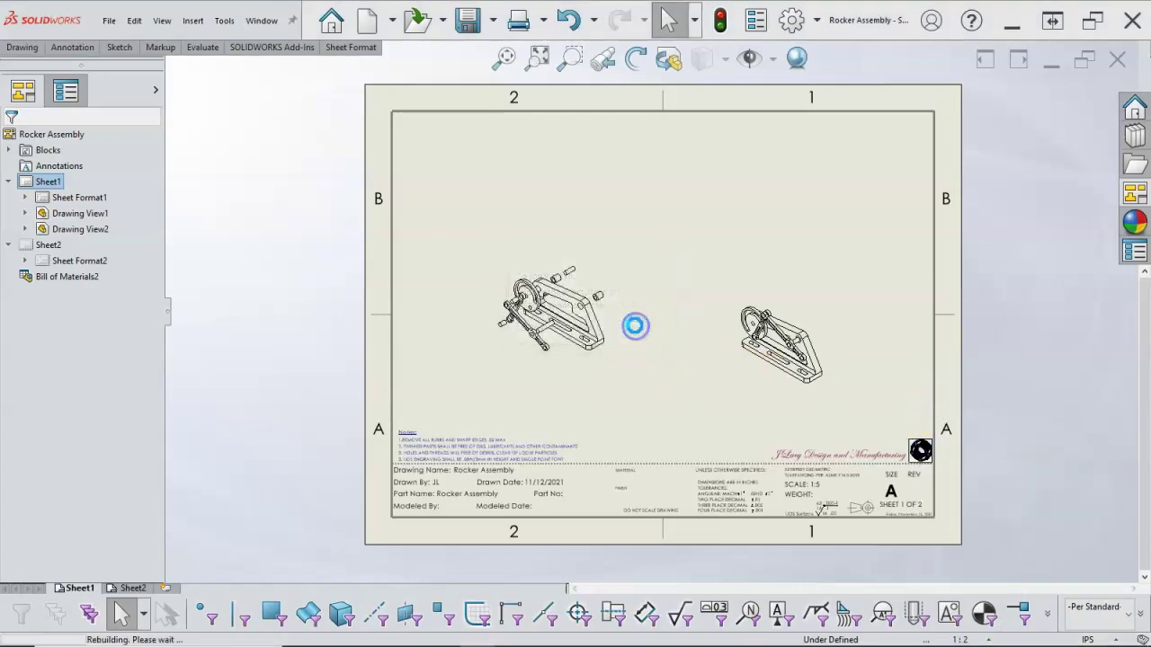
{"action": "mouse_move", "coordinate": [891, 263]}
{"action": "left_mouse_down"}
{"action": "mouse_move", "coordinate": [920, 239]}
{"action": "mouse_move", "coordinate": [921, 214]}
{"action": "left_mouse_up"}
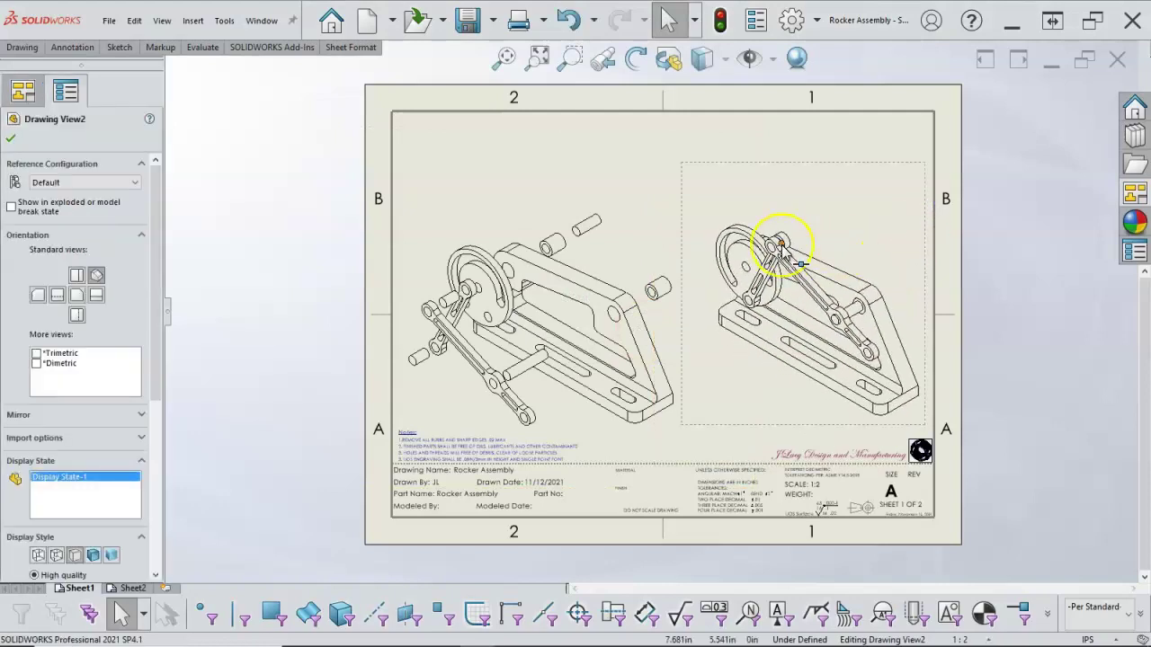
{"action": "left_click", "coordinate": [675, 159]}
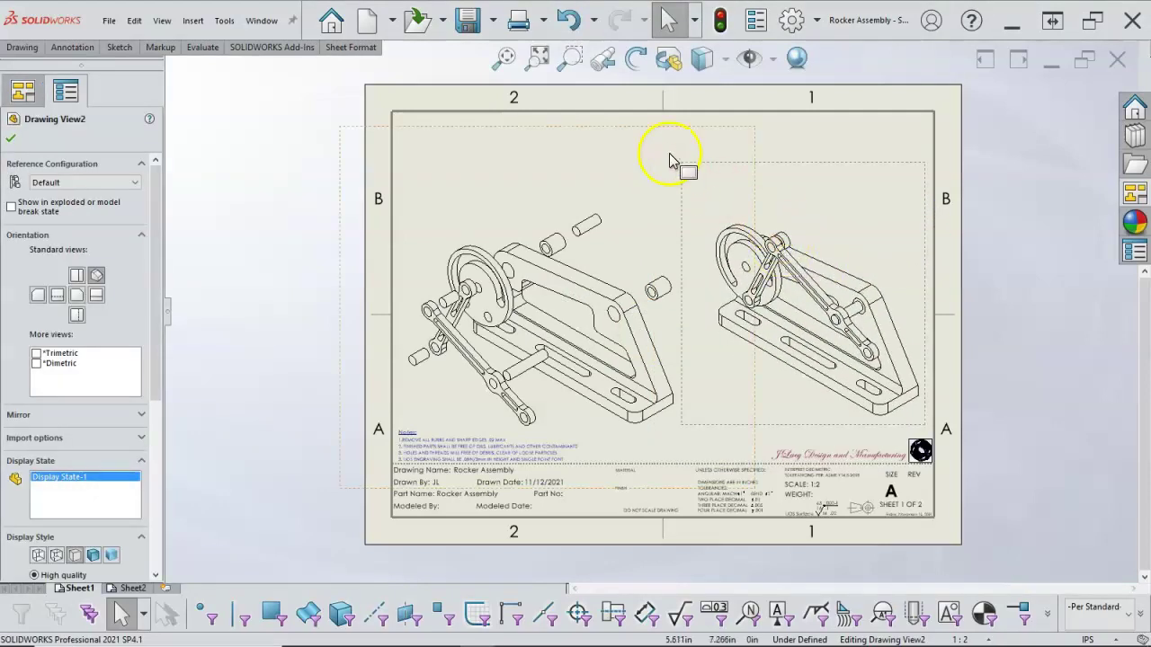
- Set Sheet1's scale to 1:3 in its sheet properties, without scaling the annotations' position or text height
{"action": "right_click", "coordinate": [792, 141]}
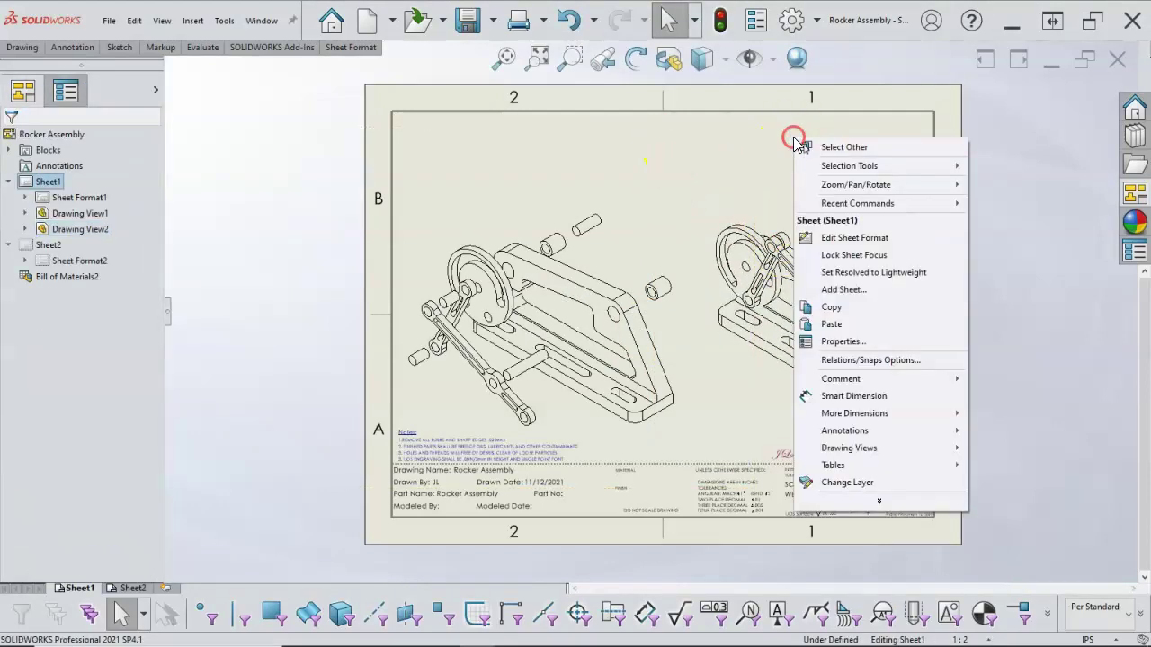
{"action": "left_click", "coordinate": [845, 340]}
{"action": "double_click", "coordinate": [504, 178]}
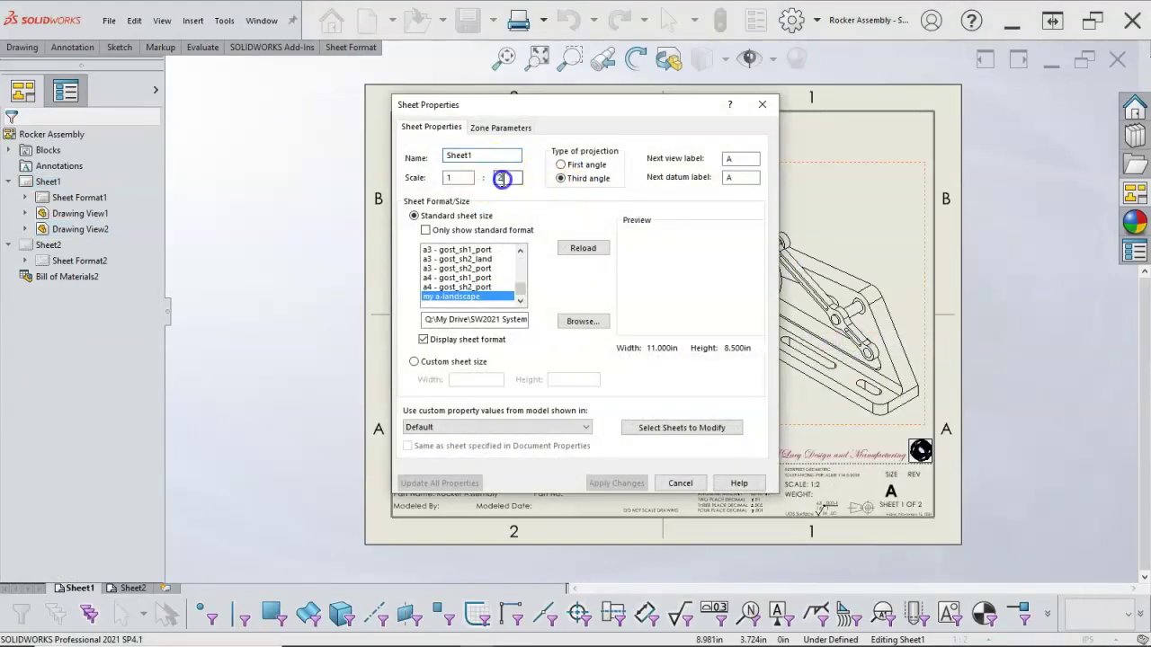
{"action": "type", "text": "3"}
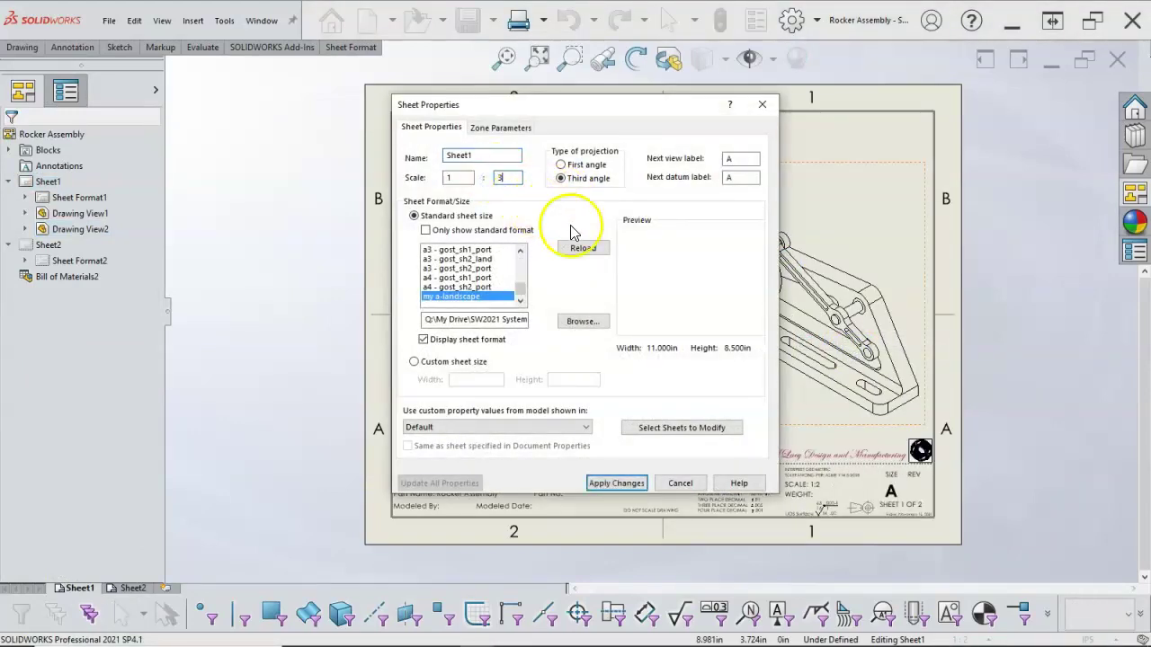
{"action": "left_click", "coordinate": [635, 484]}
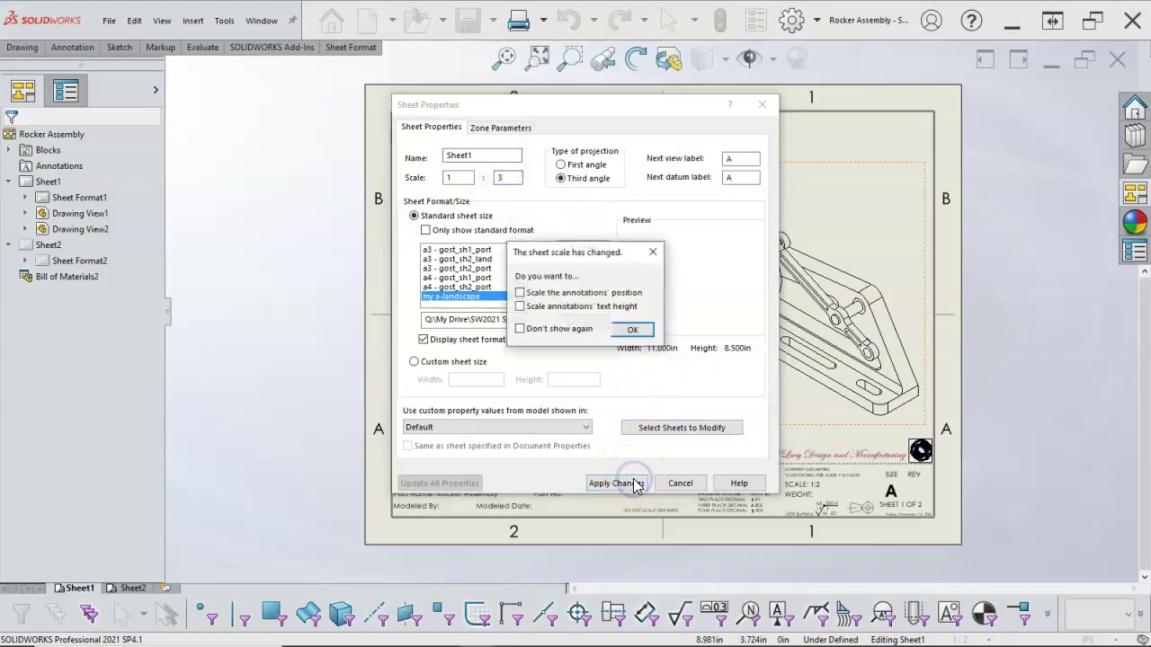
{"action": "left_click", "coordinate": [631, 329]}
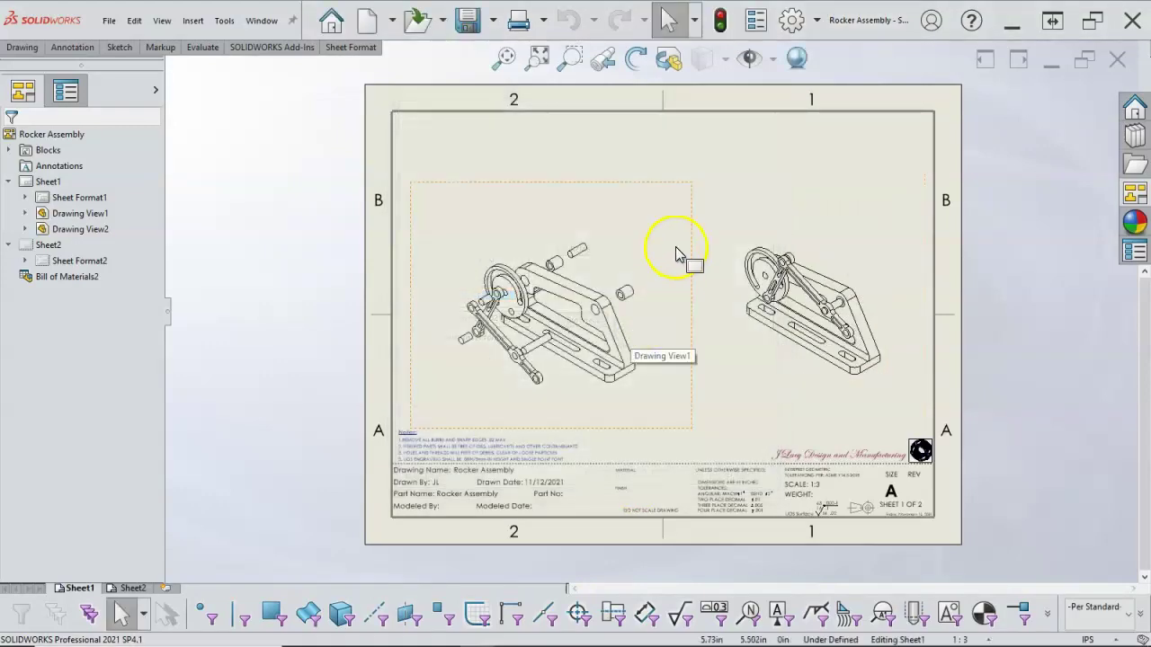
- Move the exploded view slightly up and right on Sheet1, and shift the unexploded isometric view slightly up
{"action": "left_click_drag", "start_coordinate": [694, 239], "coordinate": [699, 203]}
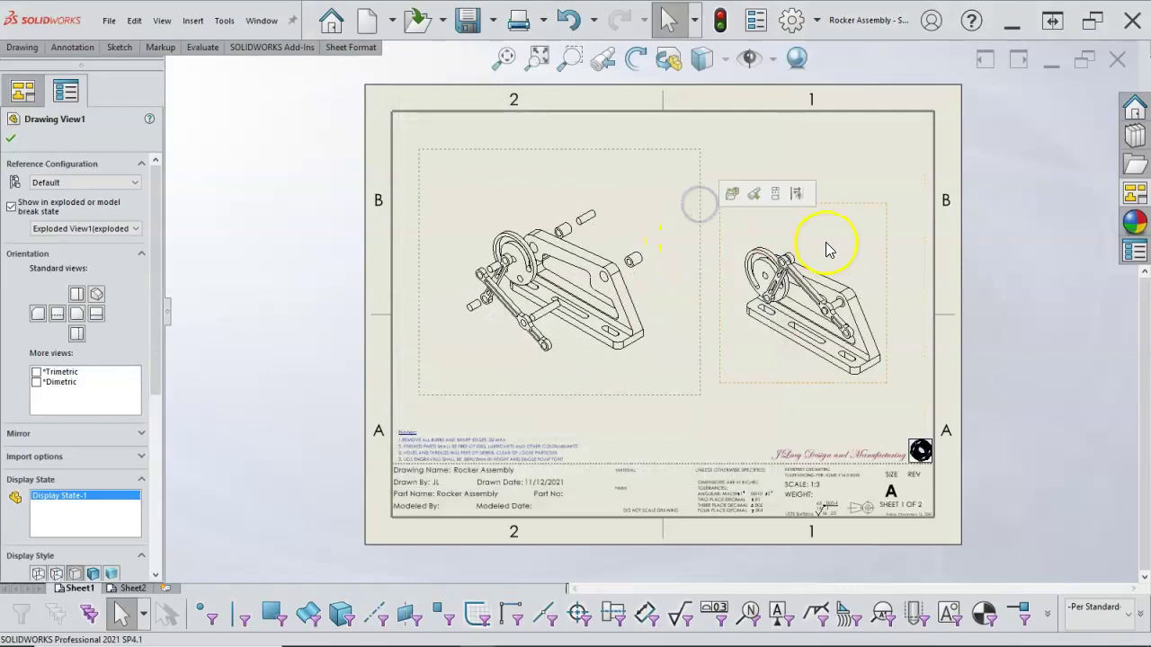
{"action": "left_click_drag", "start_coordinate": [848, 203], "coordinate": [850, 190]}
- Auto-balloon the exploded view on Sheet1 with item numbers lined up on its left side, on the Dims layer
{"action": "left_click", "coordinate": [664, 173]}
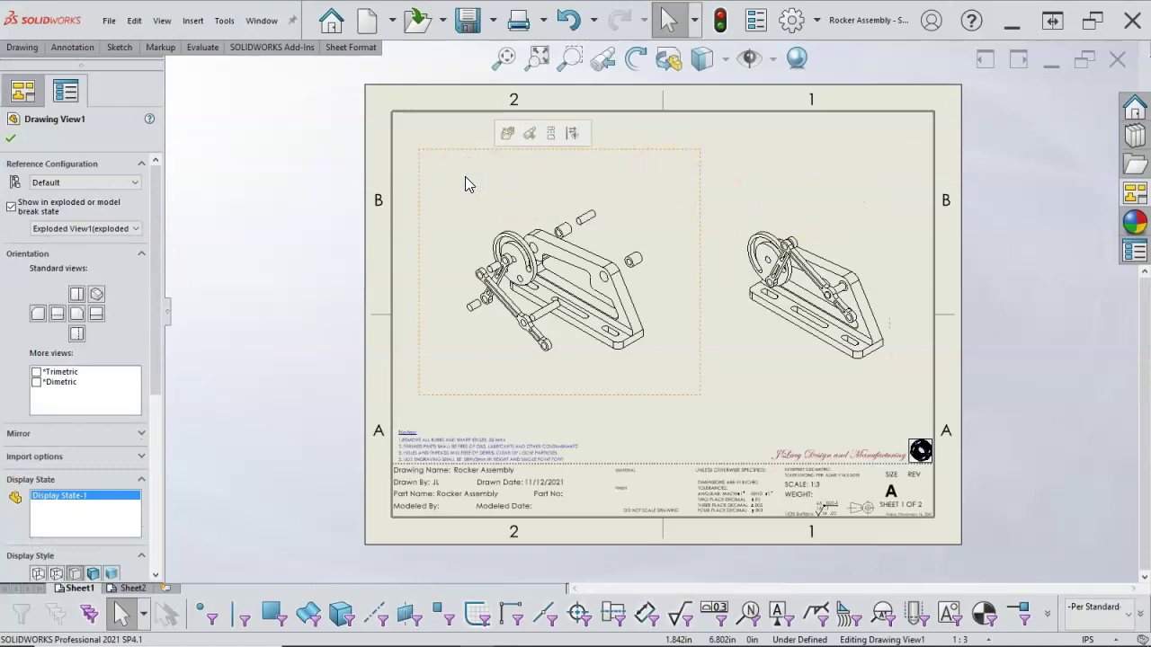
{"action": "key", "text": "s"}
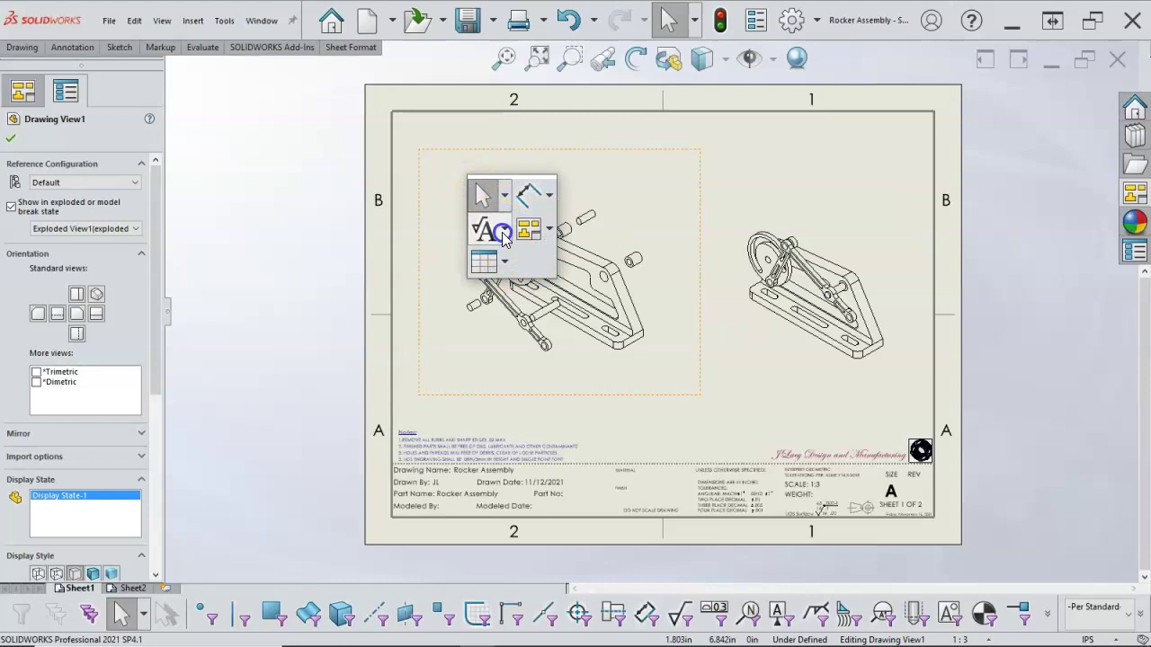
{"action": "left_click", "coordinate": [505, 231]}
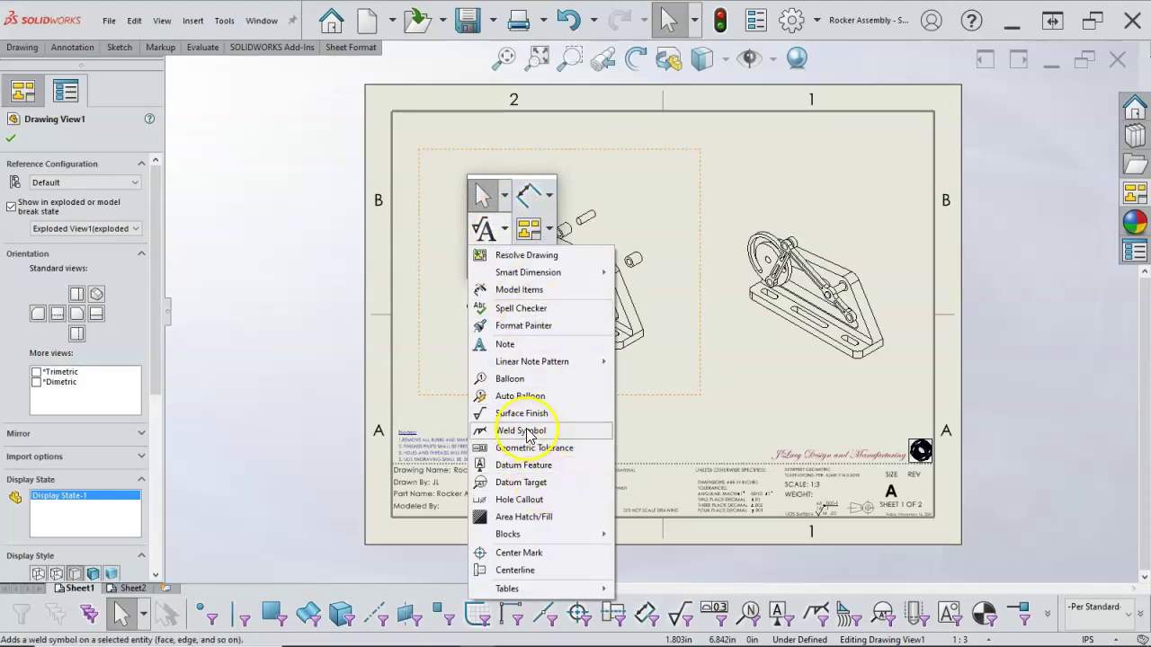
{"action": "left_click", "coordinate": [530, 398]}
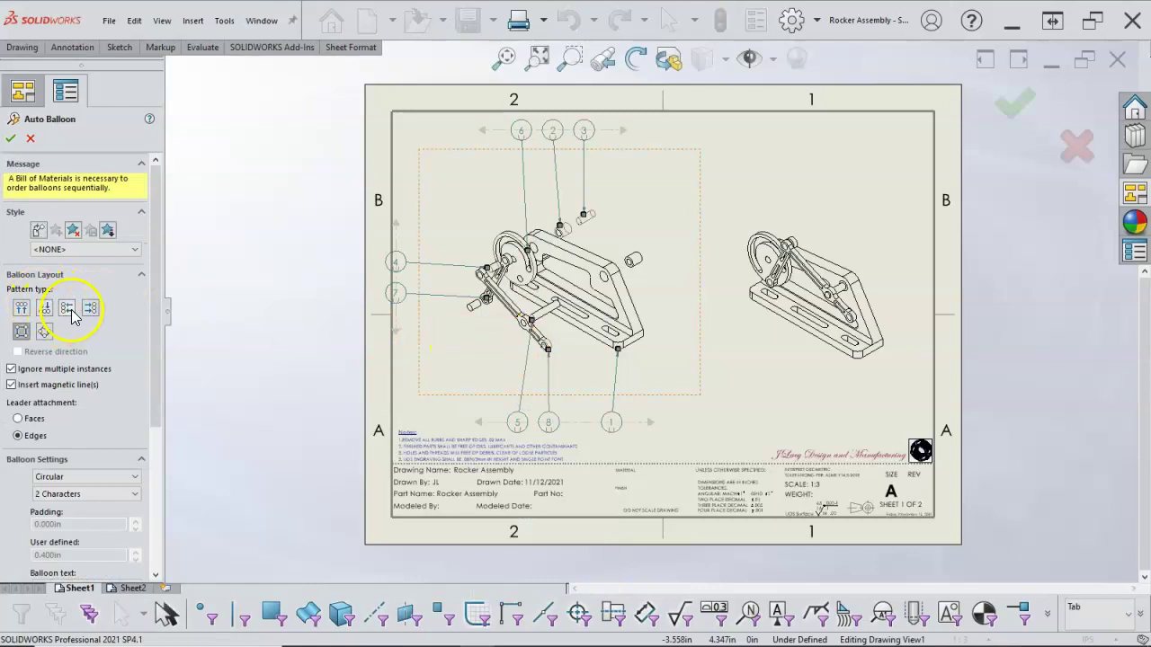
{"action": "left_click", "coordinate": [68, 308]}
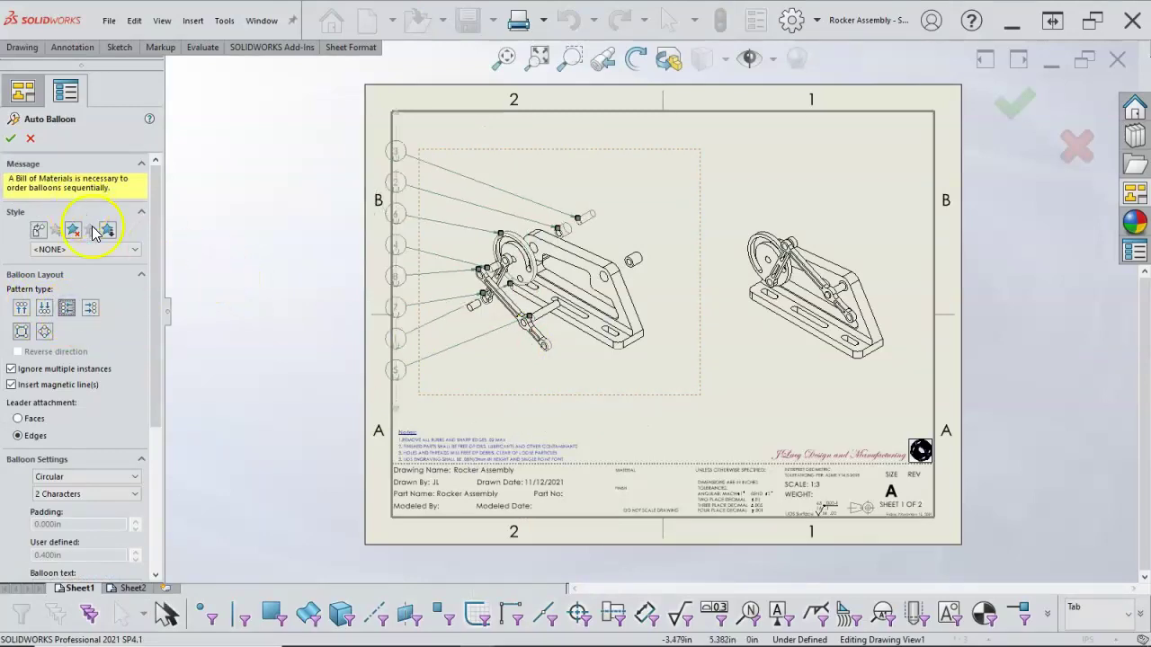
{"action": "left_click_drag", "start_coordinate": [159, 297], "coordinate": [173, 466]}
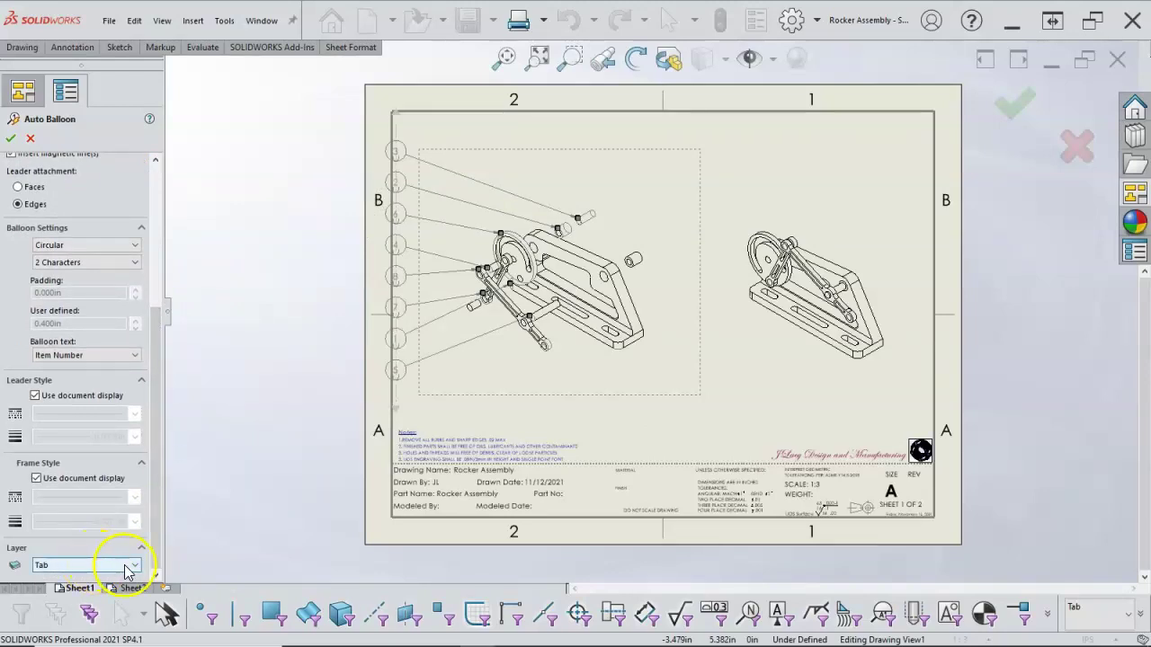
{"action": "left_click", "coordinate": [127, 567]}
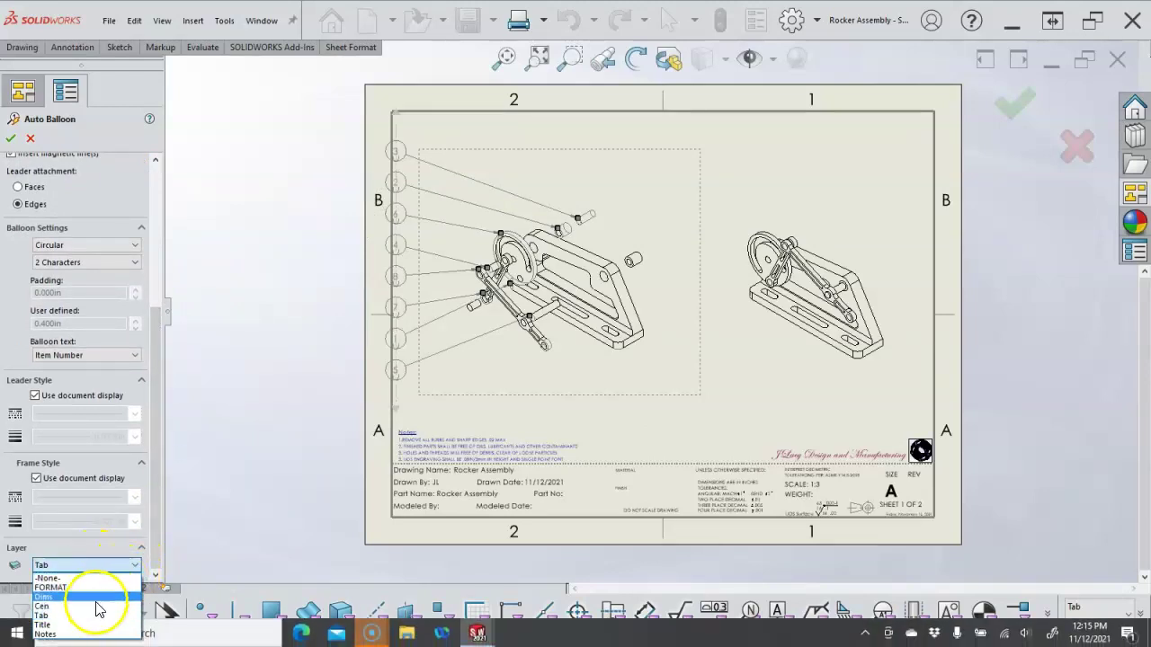
{"action": "left_click", "coordinate": [97, 597]}
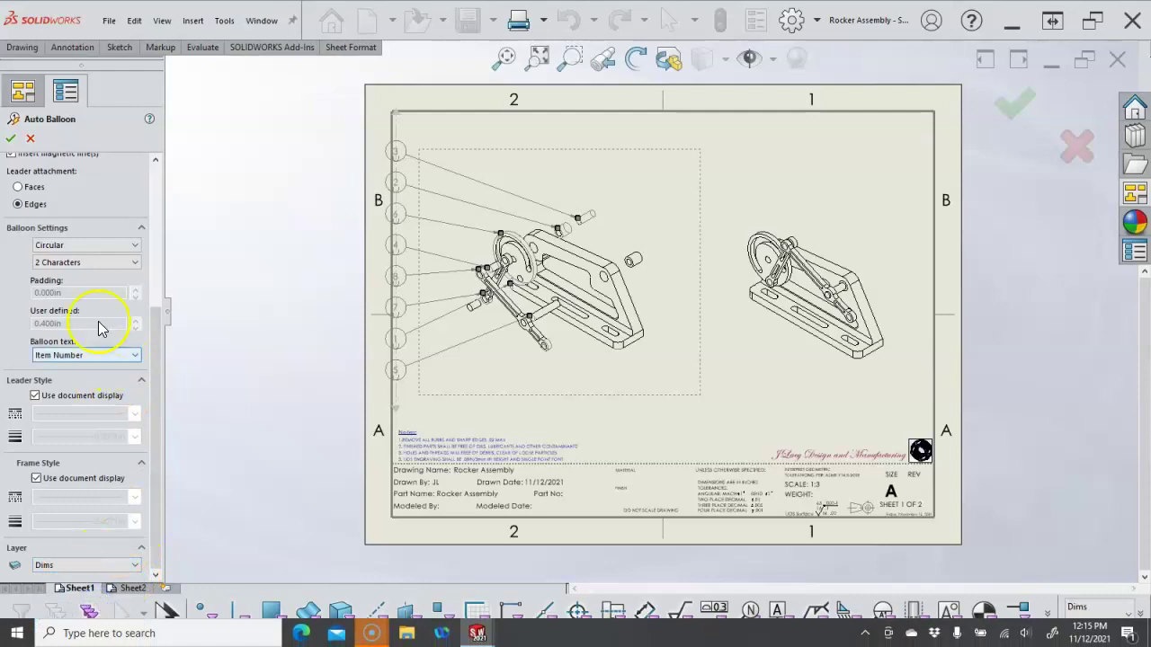
{"action": "left_click", "coordinate": [11, 139]}
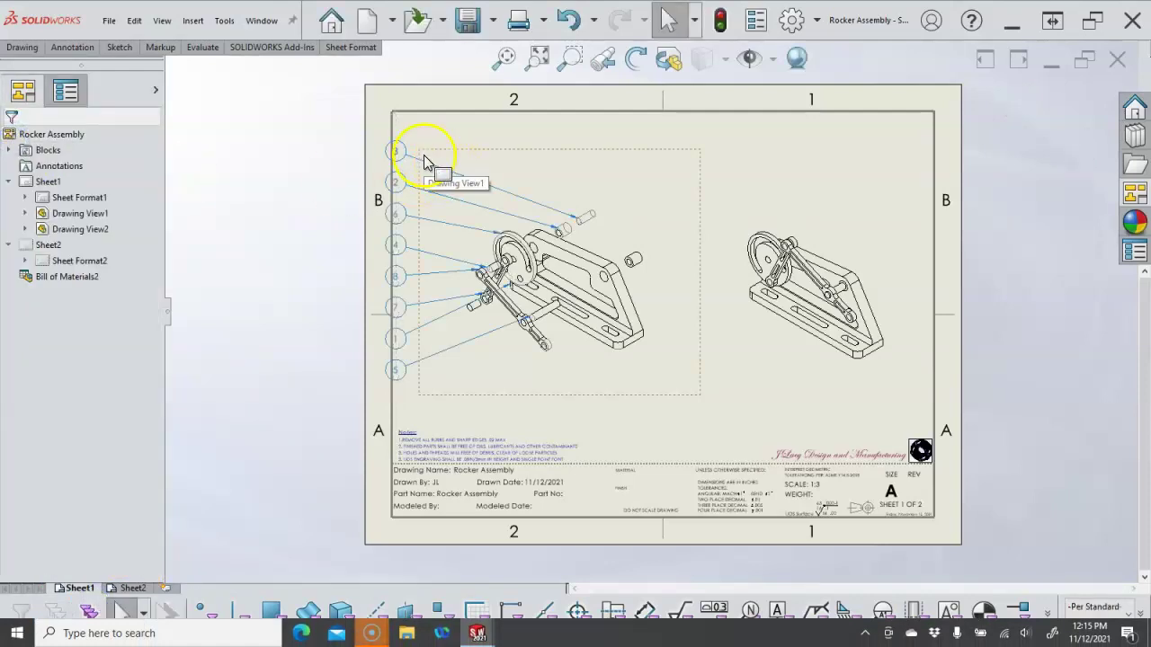
- Move the magnetic line with its balloon column slightly right so the balloons sit inside Sheet1's border
{"action": "left_click_drag", "start_coordinate": [400, 154], "coordinate": [428, 135]}
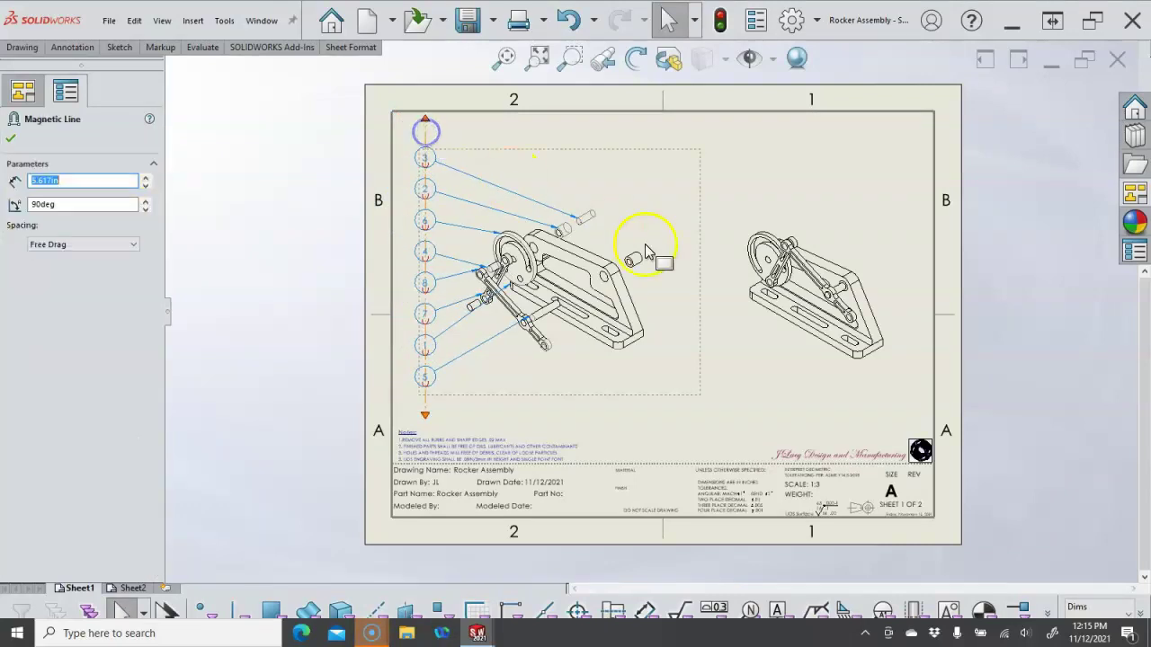
{"action": "left_click", "coordinate": [710, 342]}
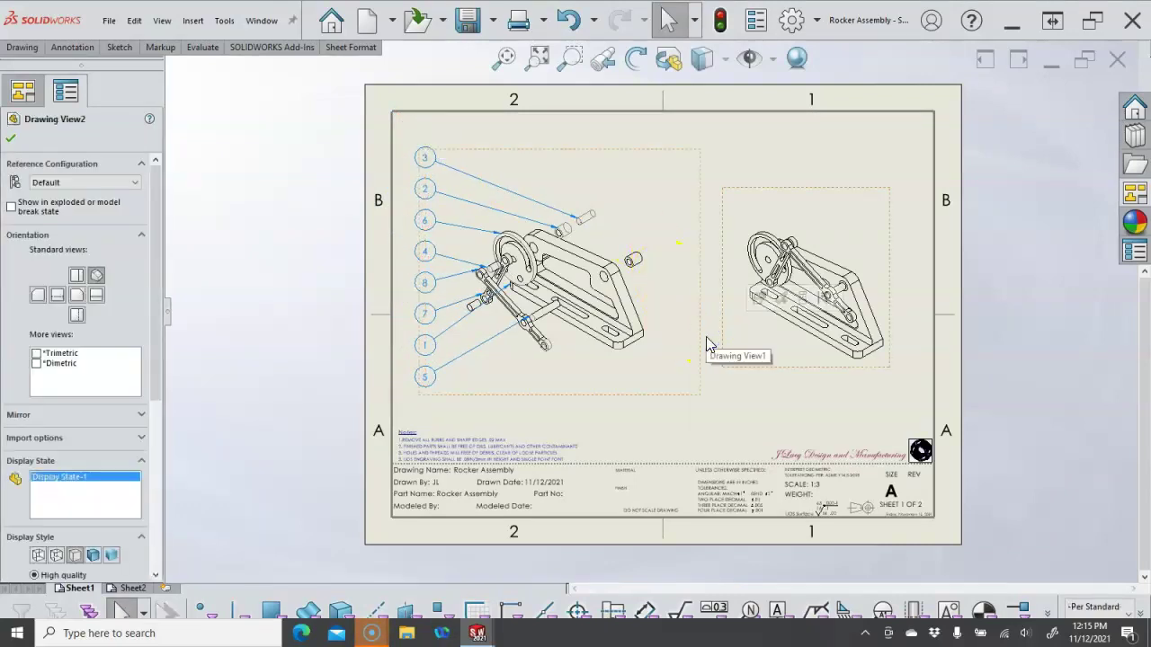
{"action": "left_click", "coordinate": [822, 386]}
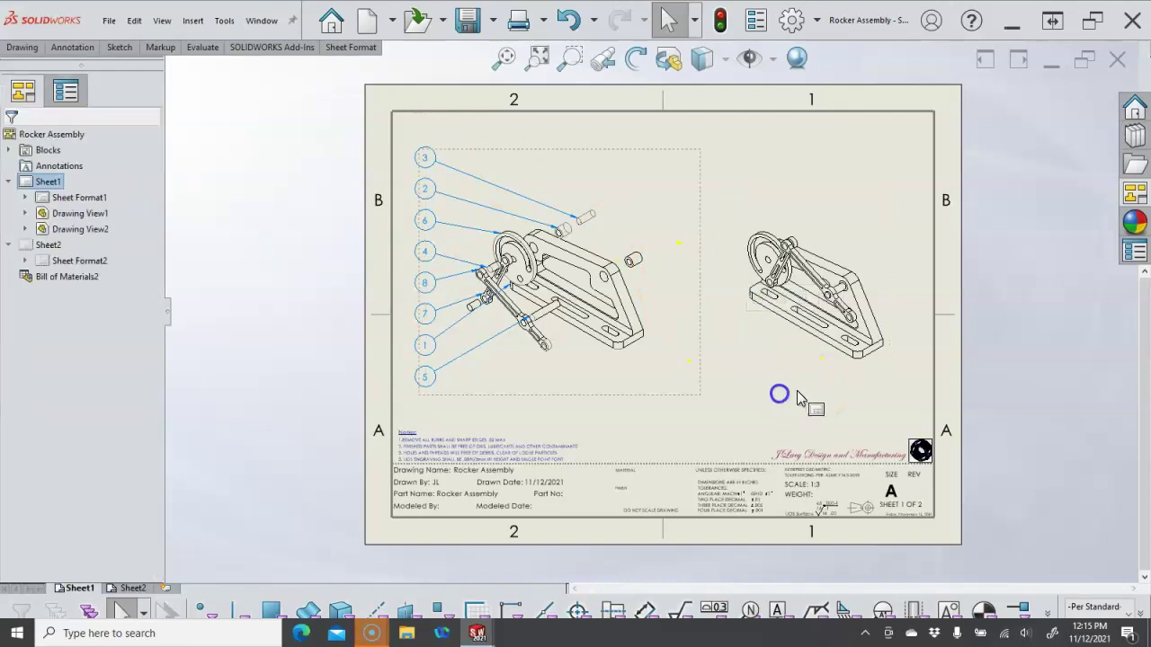
- Add a third sheet to the drawing after Sheet2
{"action": "left_click", "coordinate": [130, 589]}
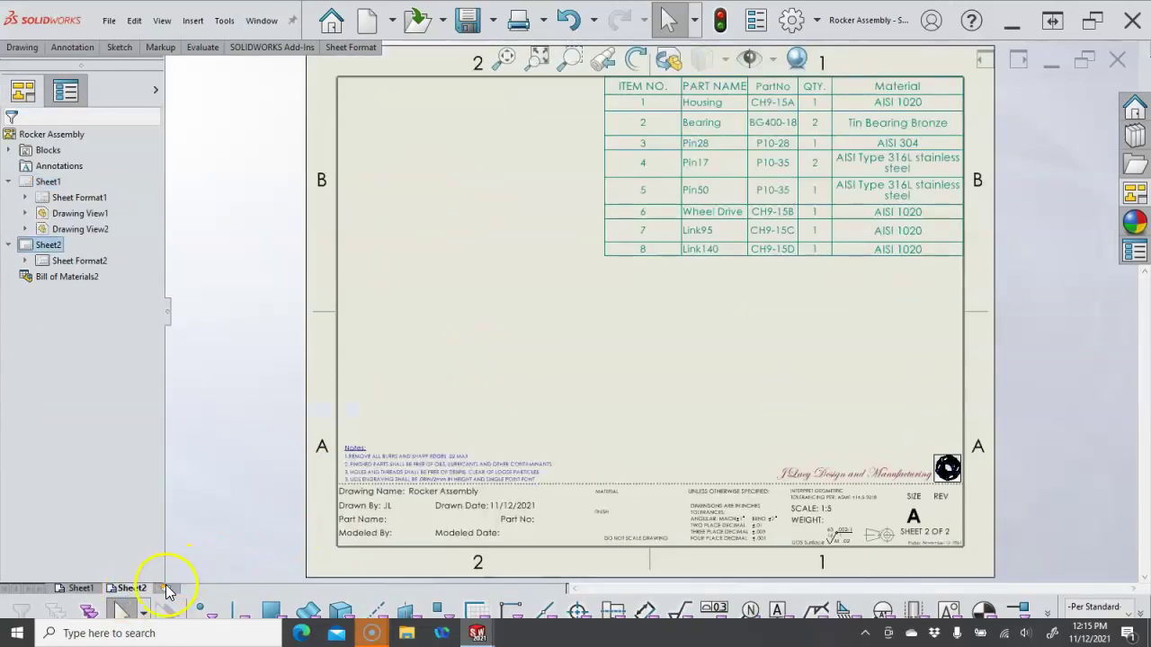
{"action": "left_click", "coordinate": [165, 587]}
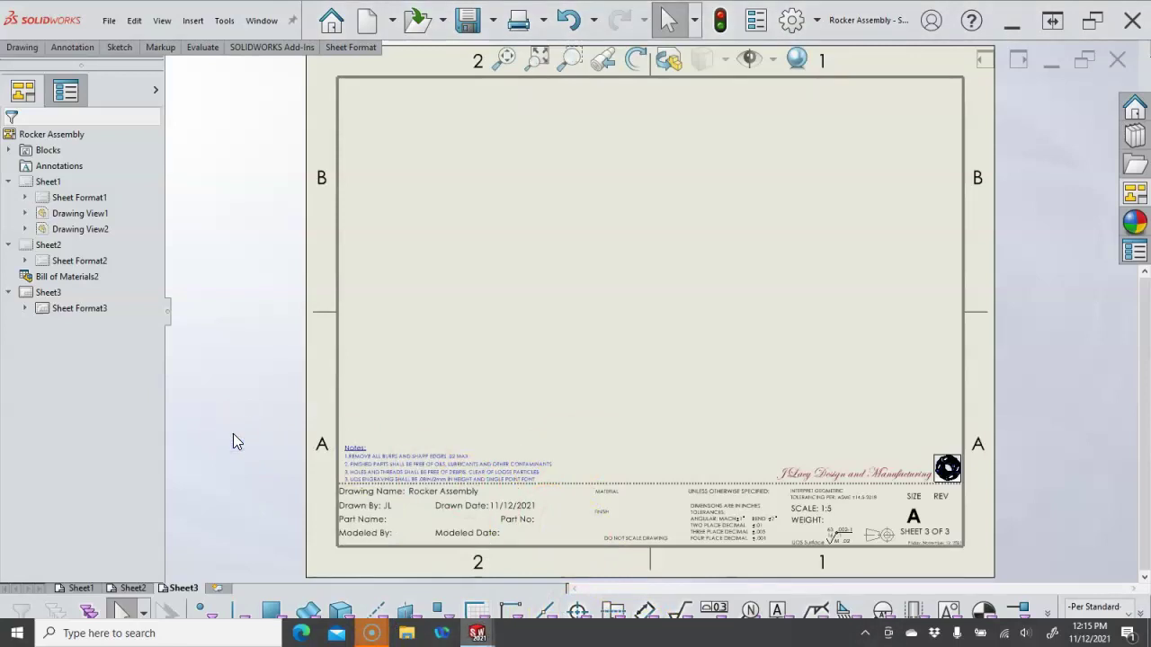
{"action": "left_click", "coordinate": [500, 397]}
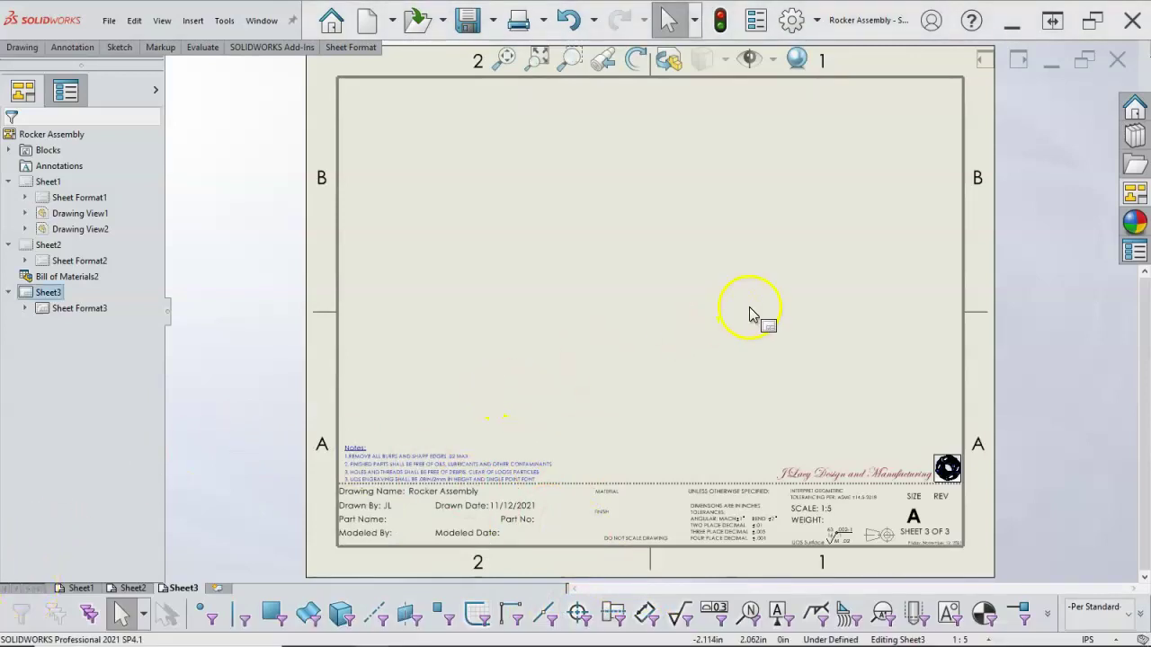
- Insert front, top and isometric views of the small cylindrical part on Sheet3
{"action": "left_click", "coordinate": [1135, 164]}
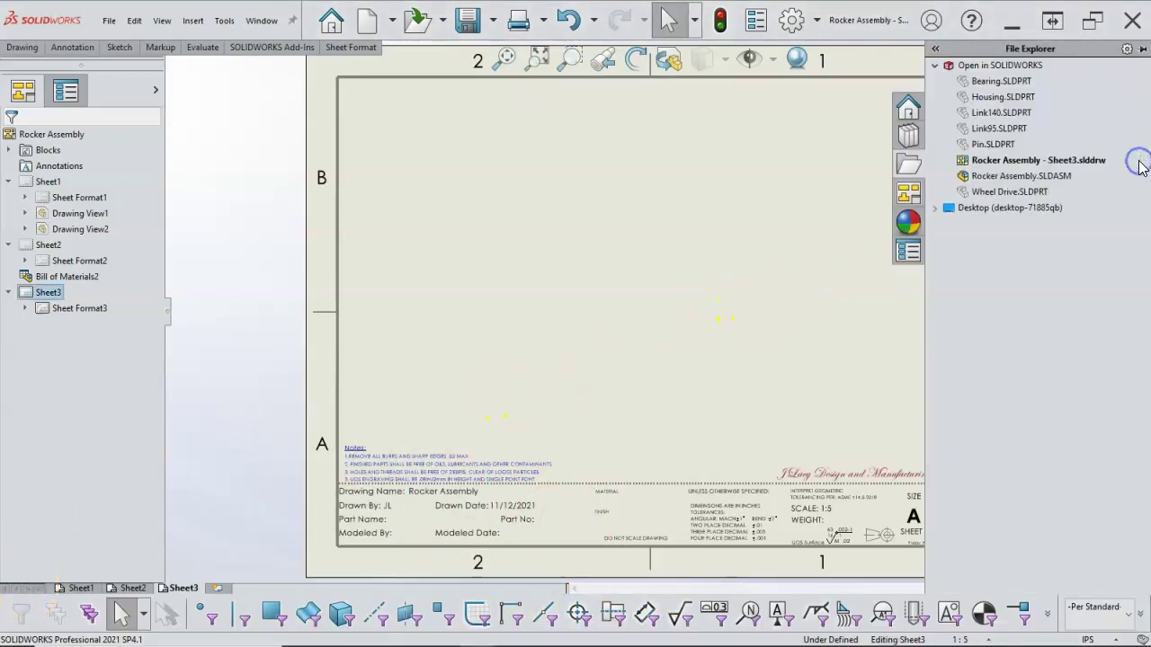
{"action": "left_click_drag", "start_coordinate": [983, 113], "coordinate": [581, 236]}
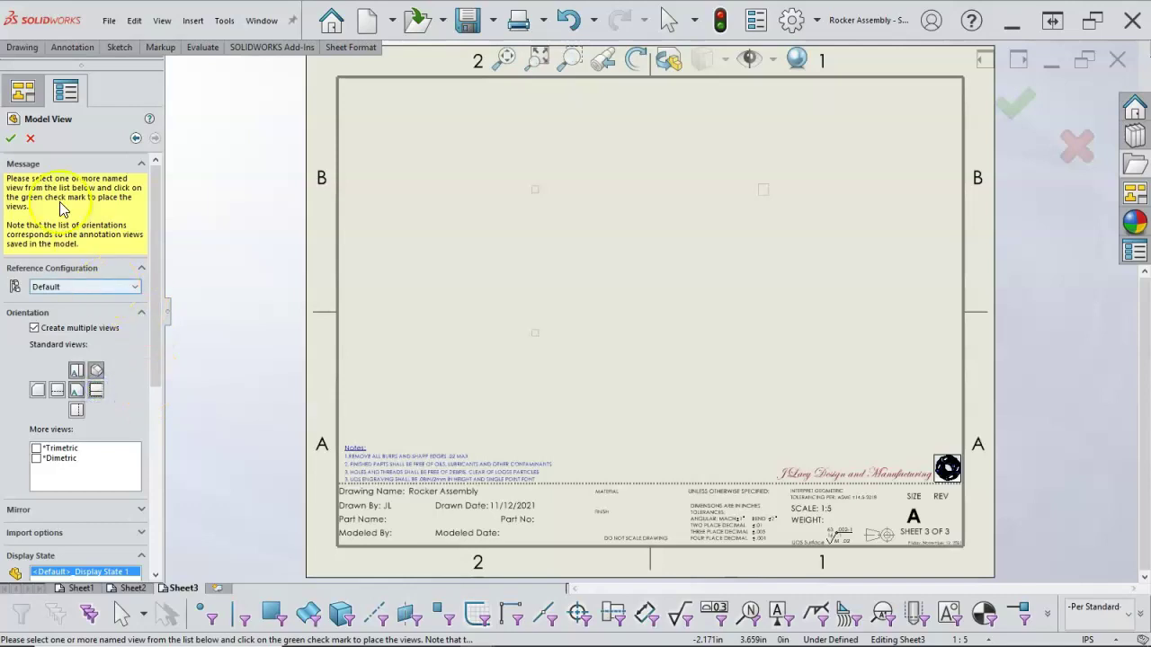
{"action": "left_click", "coordinate": [10, 138]}
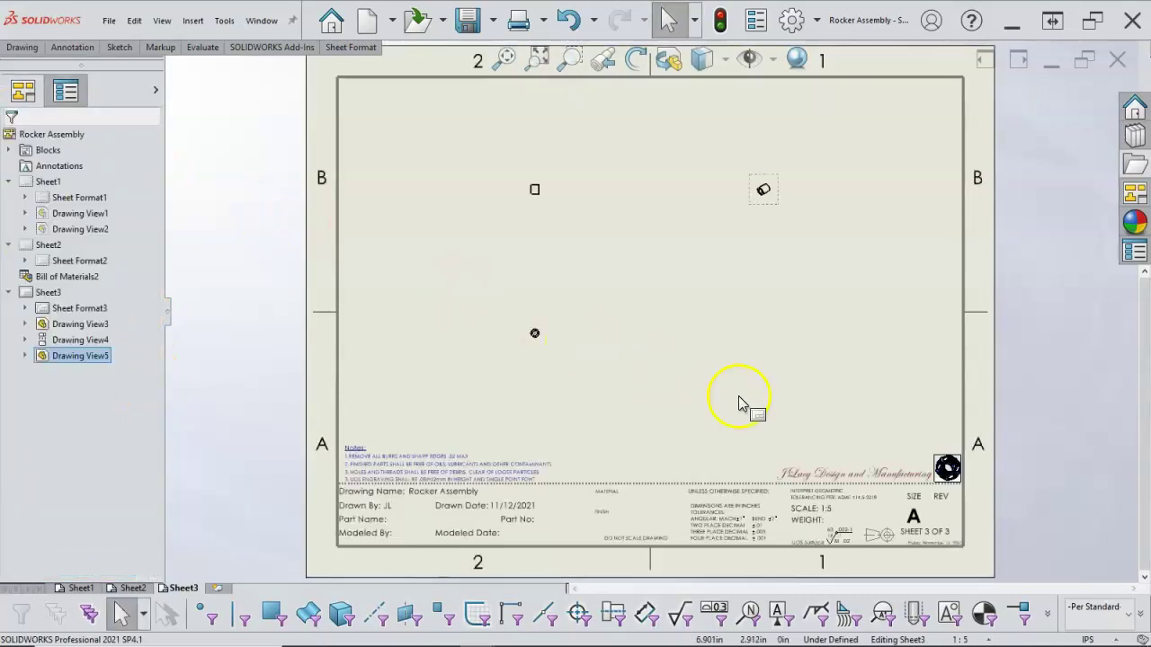
{"action": "left_click", "coordinate": [980, 640]}
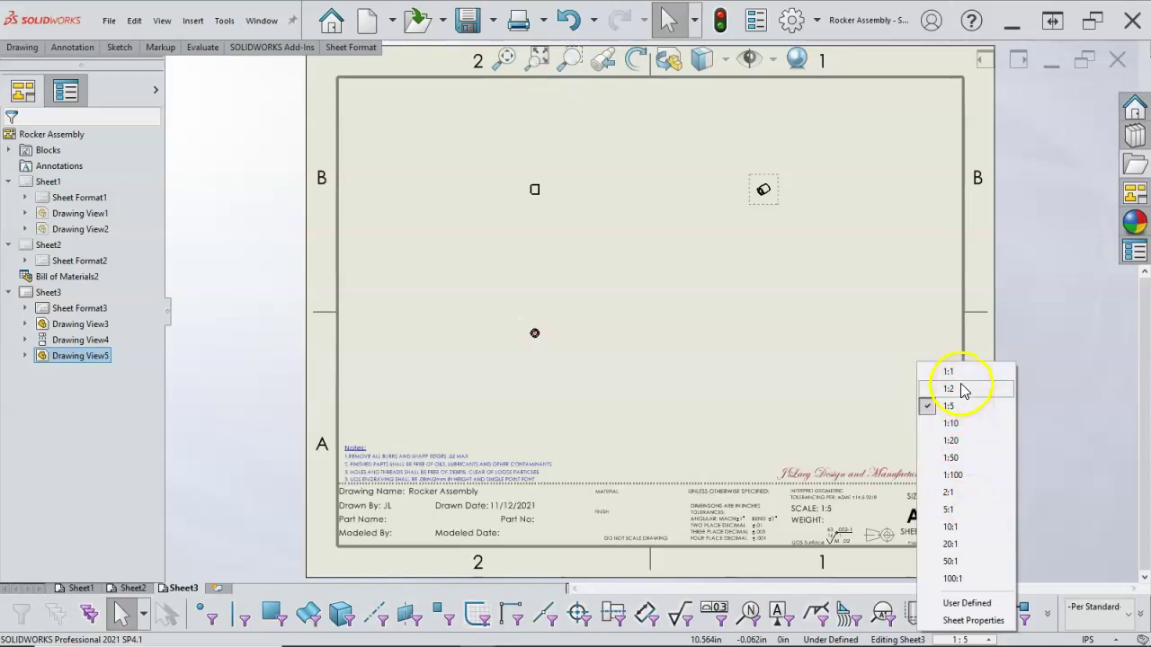
{"action": "left_click", "coordinate": [762, 362]}
- Delete the small cylindrical part's front, top and isometric views from Sheet3
{"action": "mouse_move", "coordinate": [449, 151]}
{"action": "left_mouse_down"}
{"action": "mouse_move", "coordinate": [655, 313]}
{"action": "mouse_move", "coordinate": [818, 401]}
{"action": "left_mouse_up"}
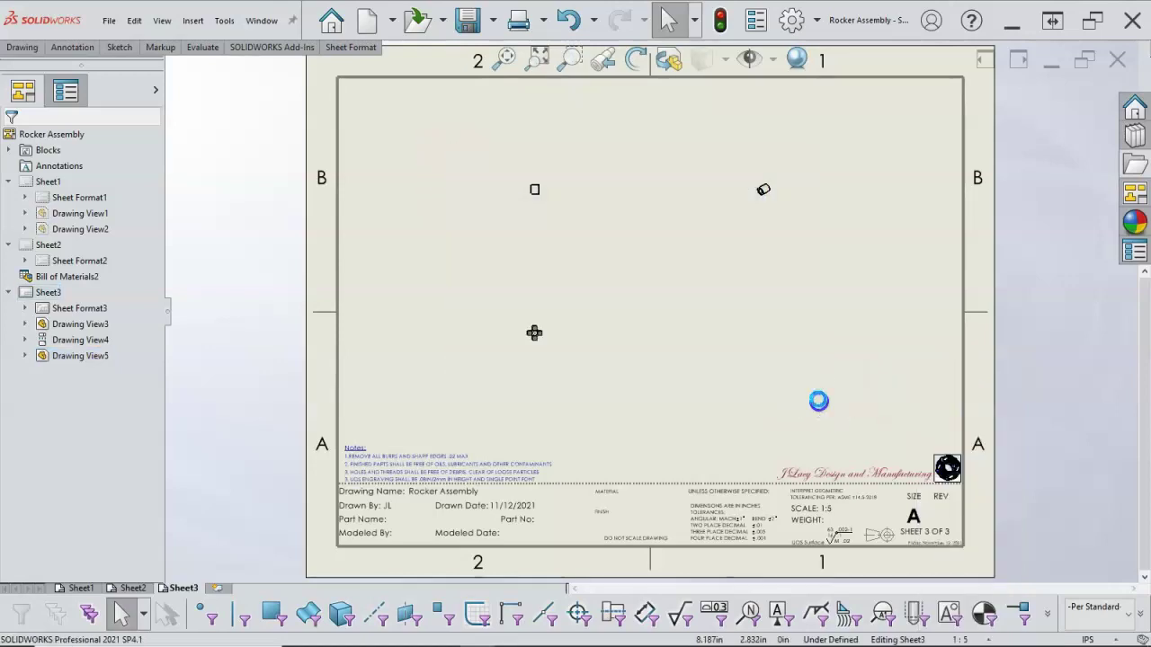
{"action": "left_click", "coordinate": [712, 380]}
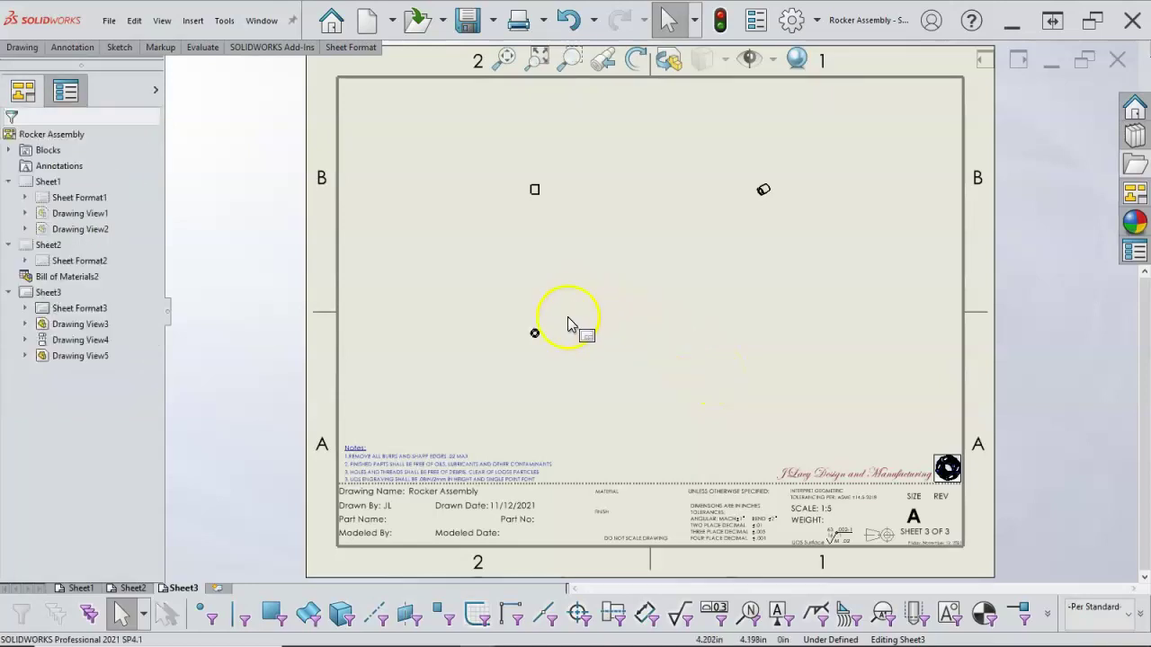
{"action": "left_click", "coordinate": [534, 332]}
{"action": "key", "text": "Delete"}
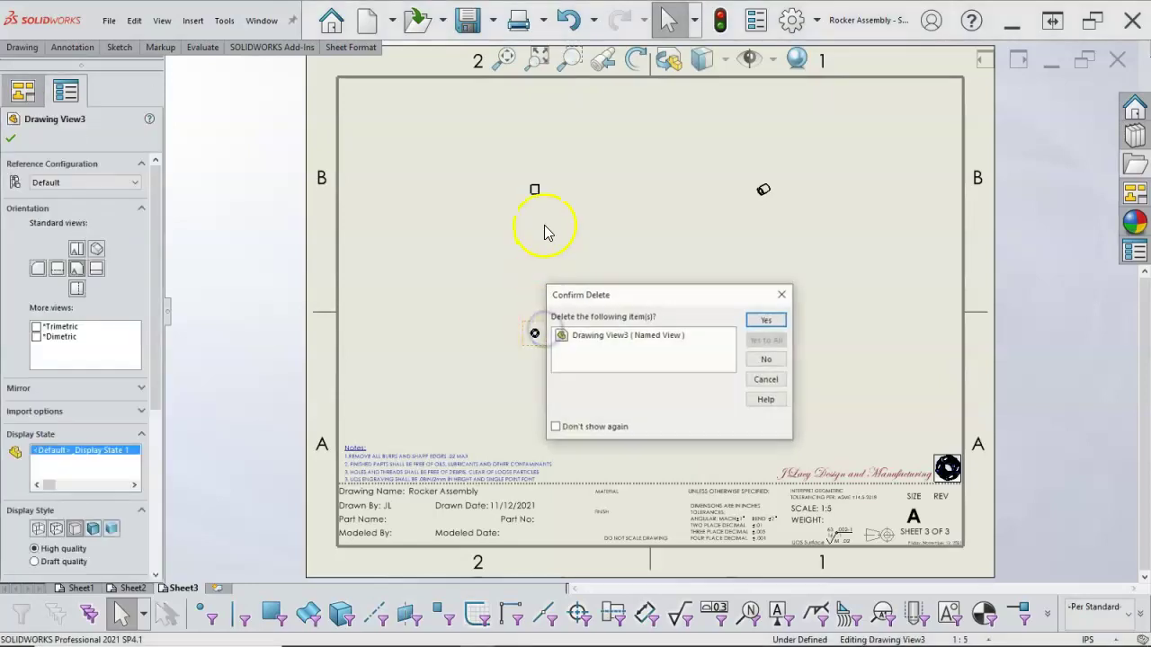
{"action": "left_click", "coordinate": [758, 322]}
{"action": "left_click", "coordinate": [542, 194]}
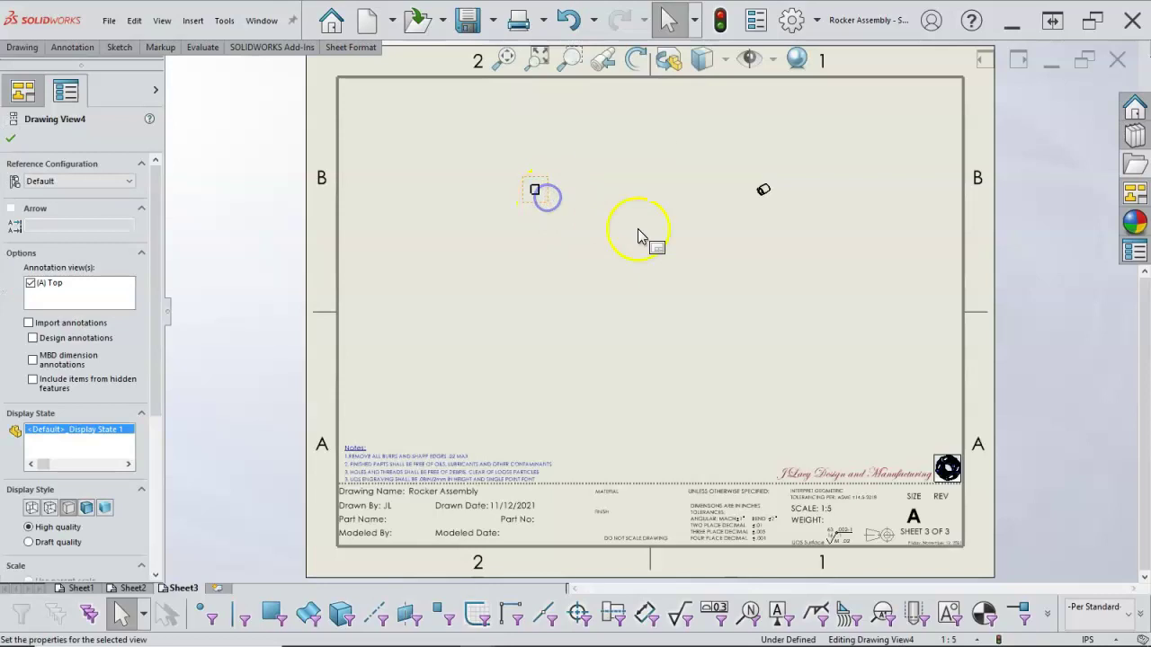
{"action": "key", "text": "Delete"}
{"action": "left_click", "coordinate": [769, 318]}
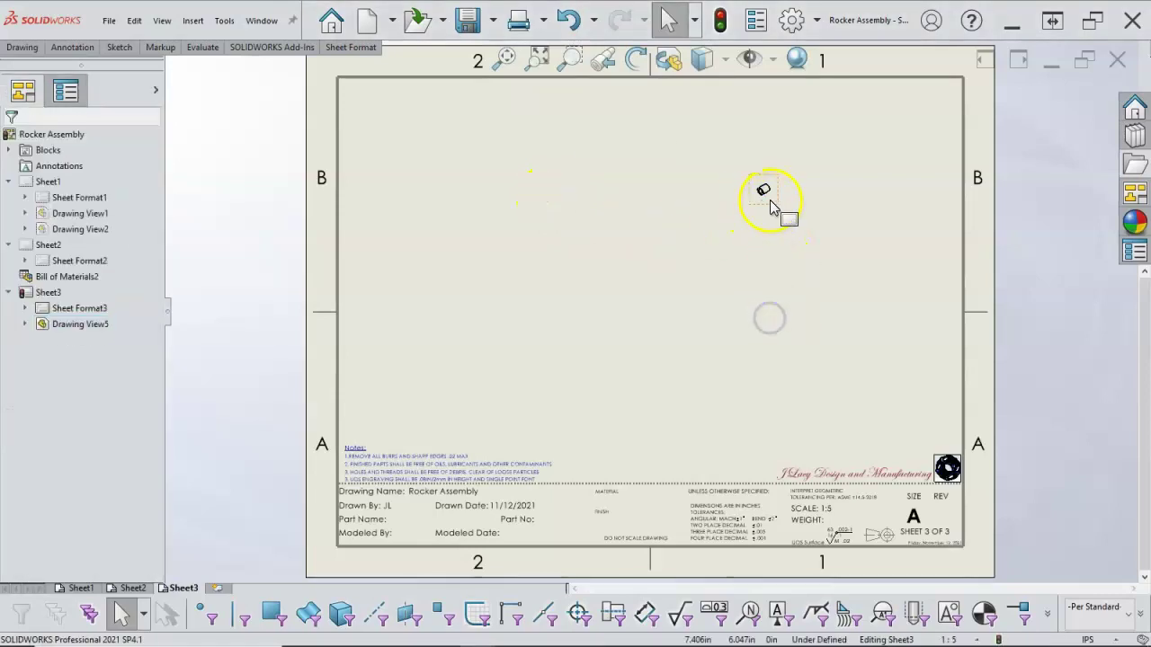
{"action": "left_click", "coordinate": [768, 200]}
{"action": "key", "text": "Delete"}
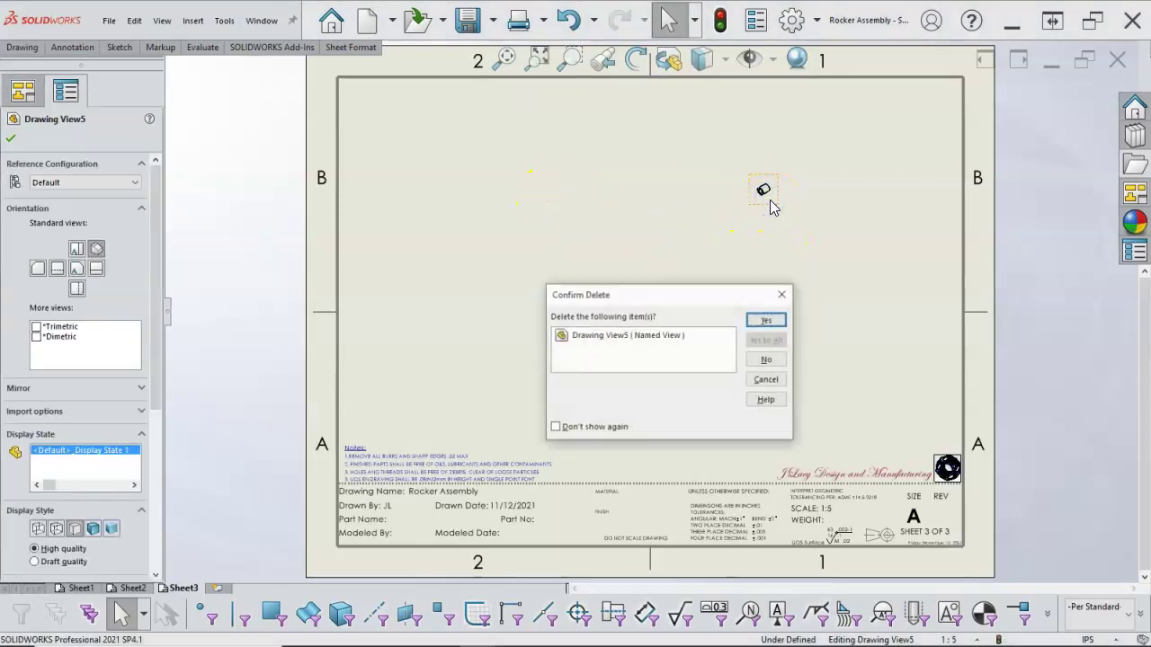
{"action": "left_click", "coordinate": [769, 318]}
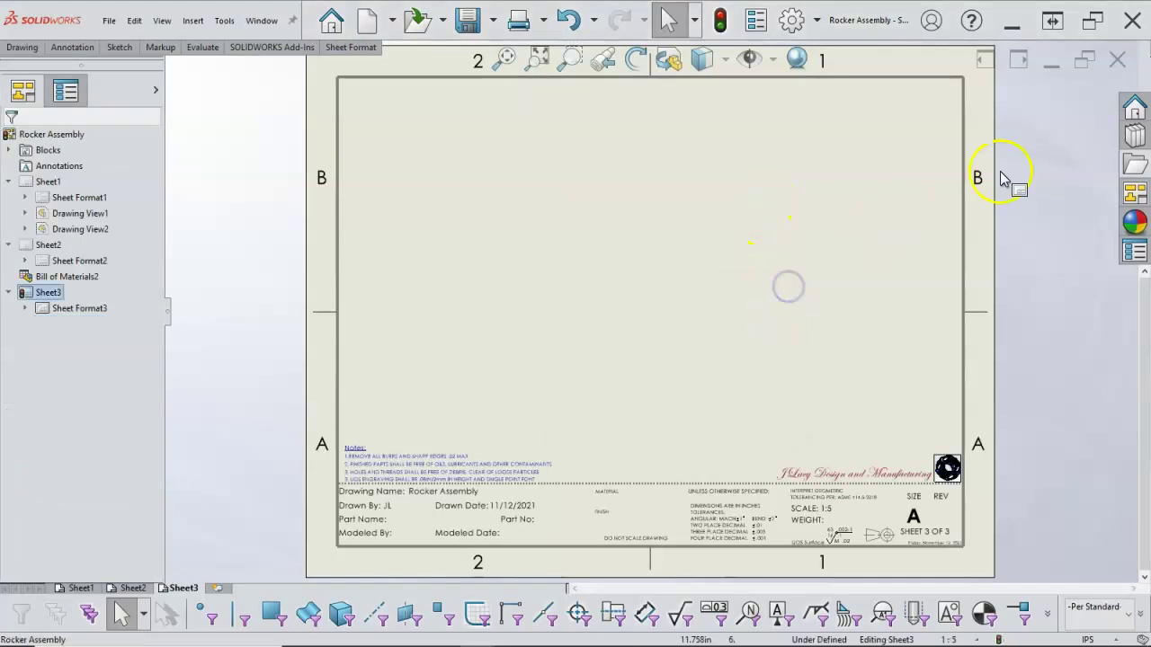
- Insert front, top and isometric views of Housing.SLDPRT in its Default configuration on Sheet3
{"action": "left_click", "coordinate": [1135, 164]}
{"action": "left_click", "coordinate": [1005, 96]}
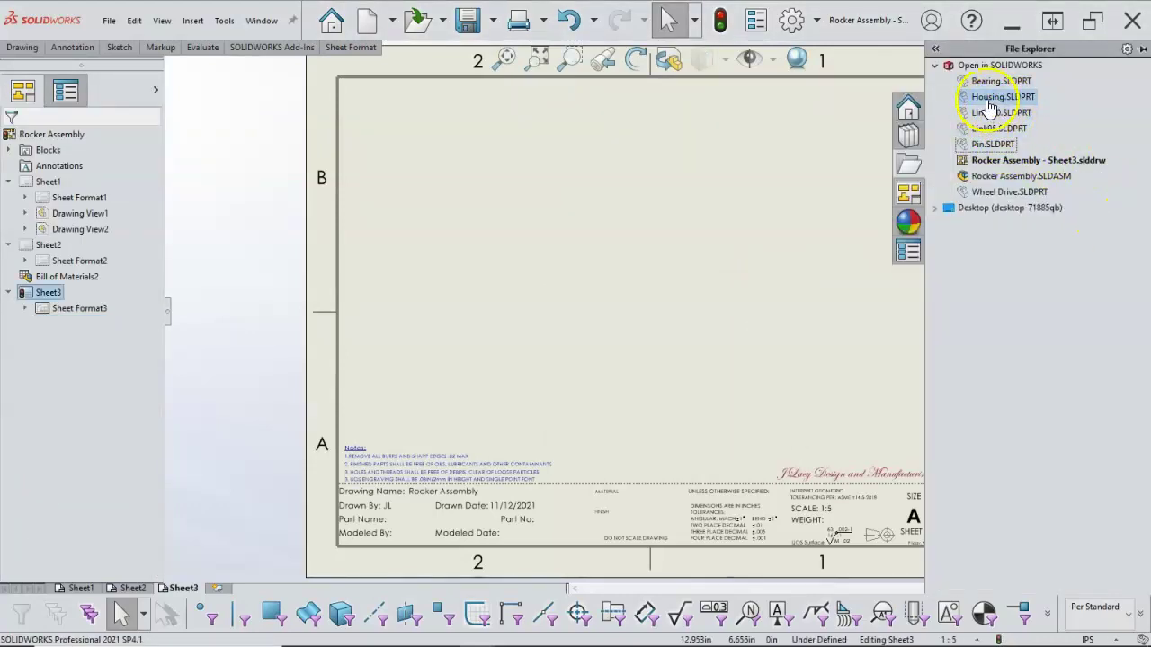
{"action": "left_click_drag", "start_coordinate": [989, 106], "coordinate": [549, 234]}
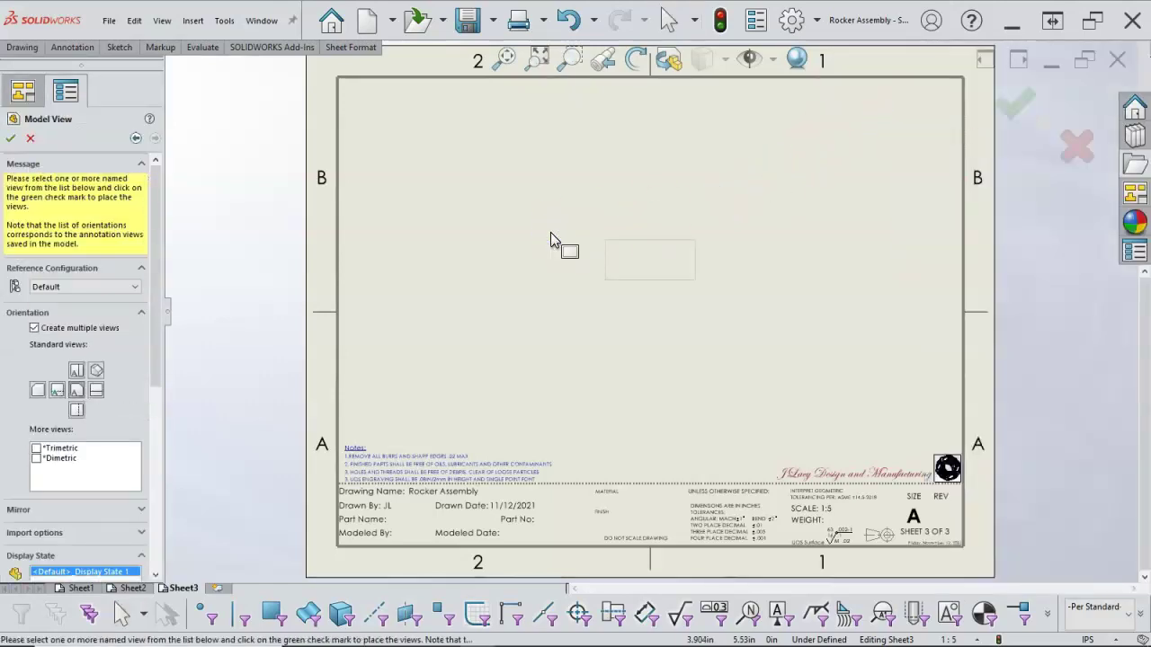
{"action": "left_click", "coordinate": [77, 376]}
{"action": "left_click", "coordinate": [96, 370]}
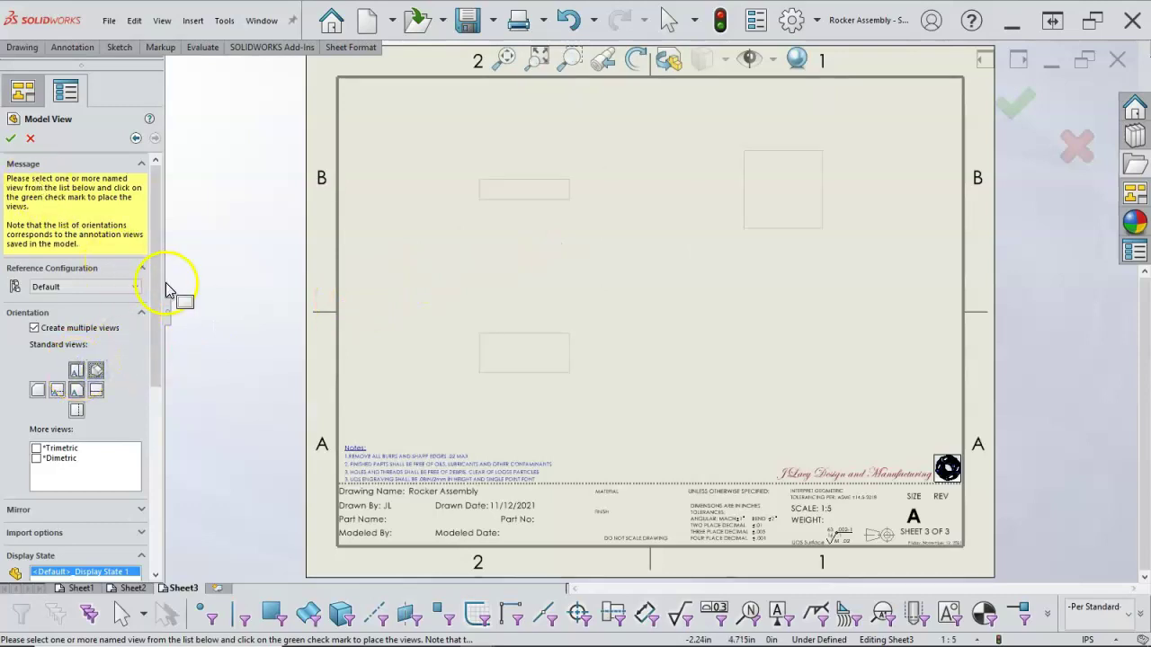
{"action": "left_click_drag", "start_coordinate": [154, 288], "coordinate": [172, 459]}
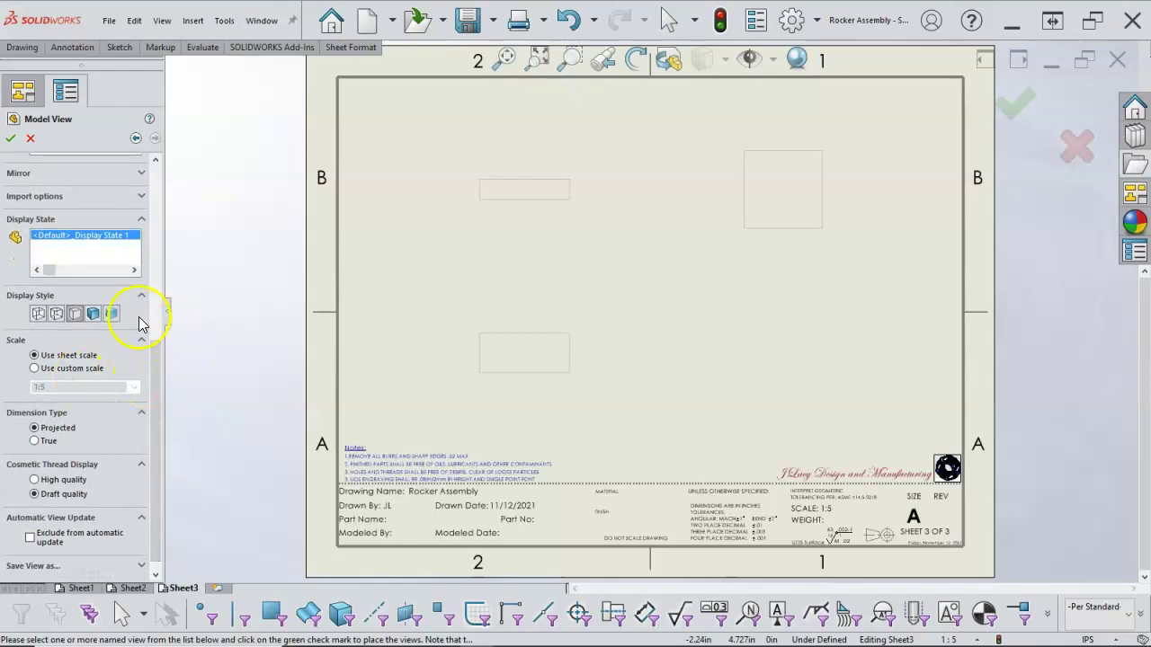
{"action": "left_click", "coordinate": [9, 139]}
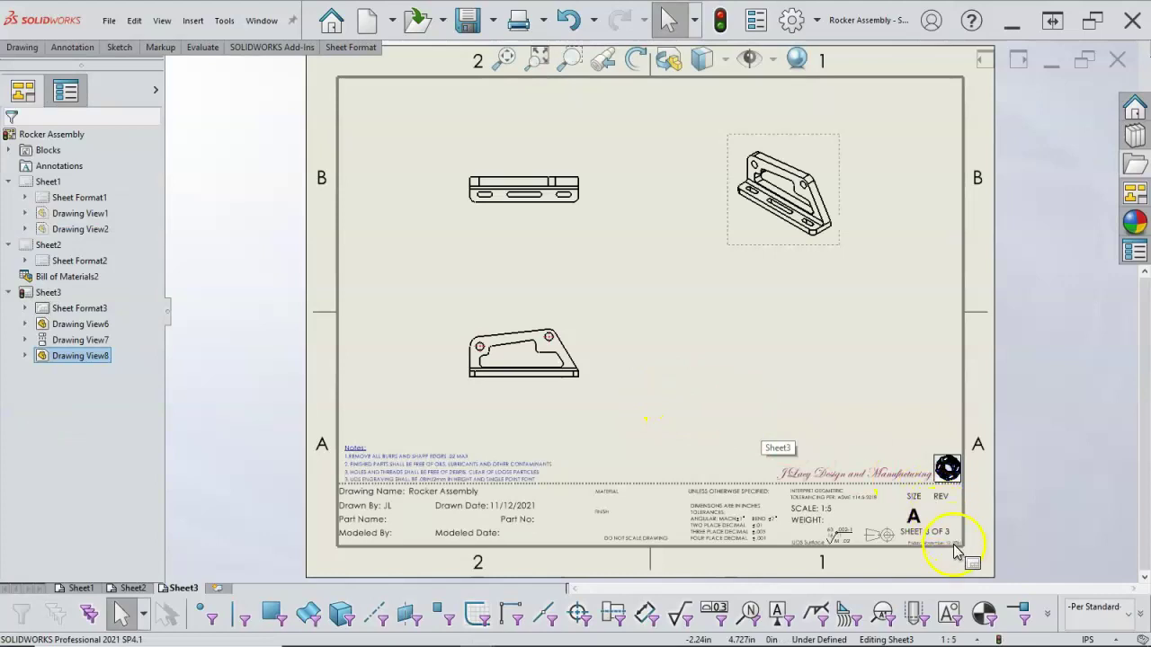
- Set Sheet3's scale to 1:2 and give the housing's isometric view a custom scale of 1:5
{"action": "left_click", "coordinate": [975, 638]}
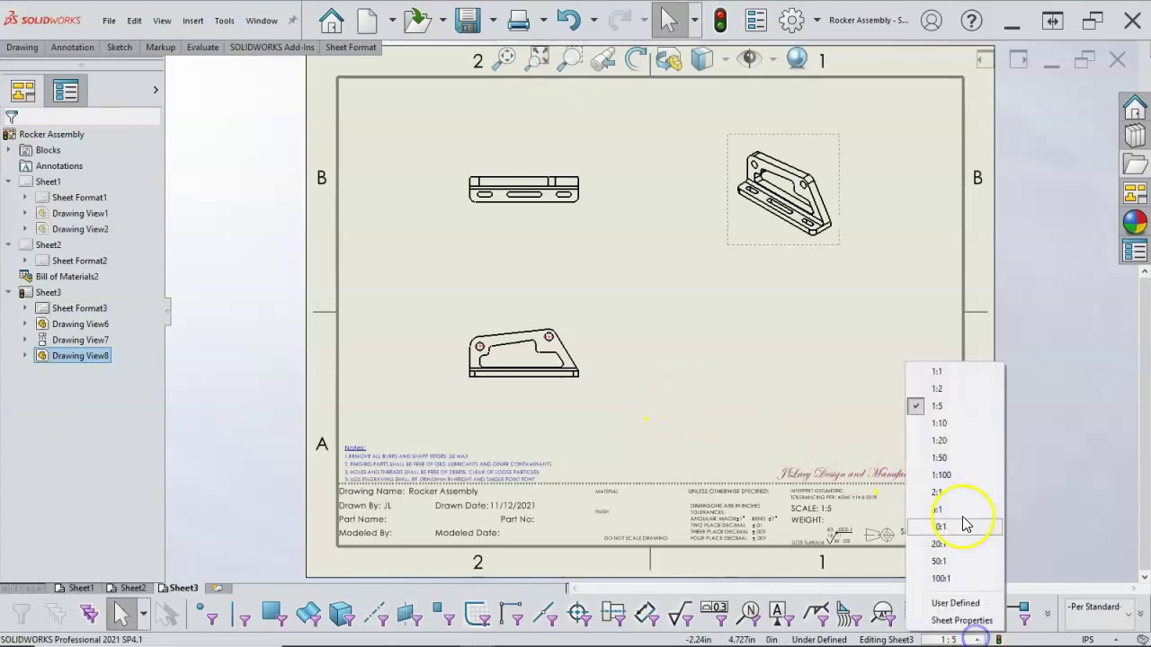
{"action": "left_click", "coordinate": [935, 390]}
{"action": "left_click", "coordinate": [750, 303]}
{"action": "left_click_drag", "start_coordinate": [157, 371], "coordinate": [149, 554]}
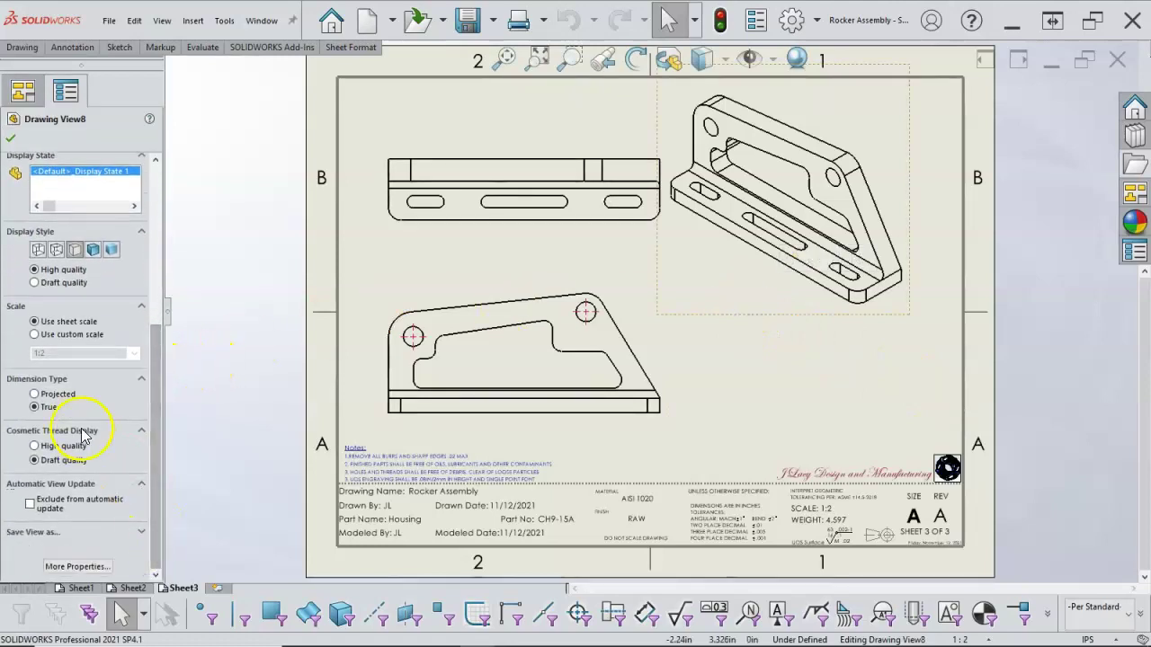
{"action": "left_click", "coordinate": [35, 334]}
{"action": "left_click", "coordinate": [137, 353]}
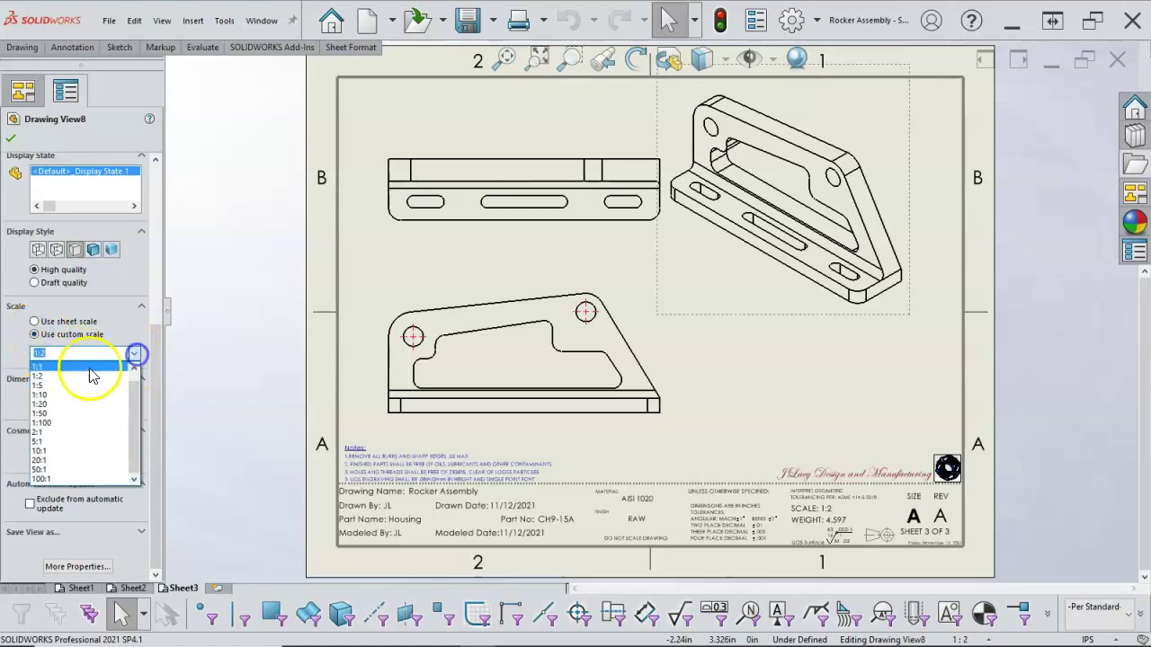
{"action": "left_click", "coordinate": [90, 378]}
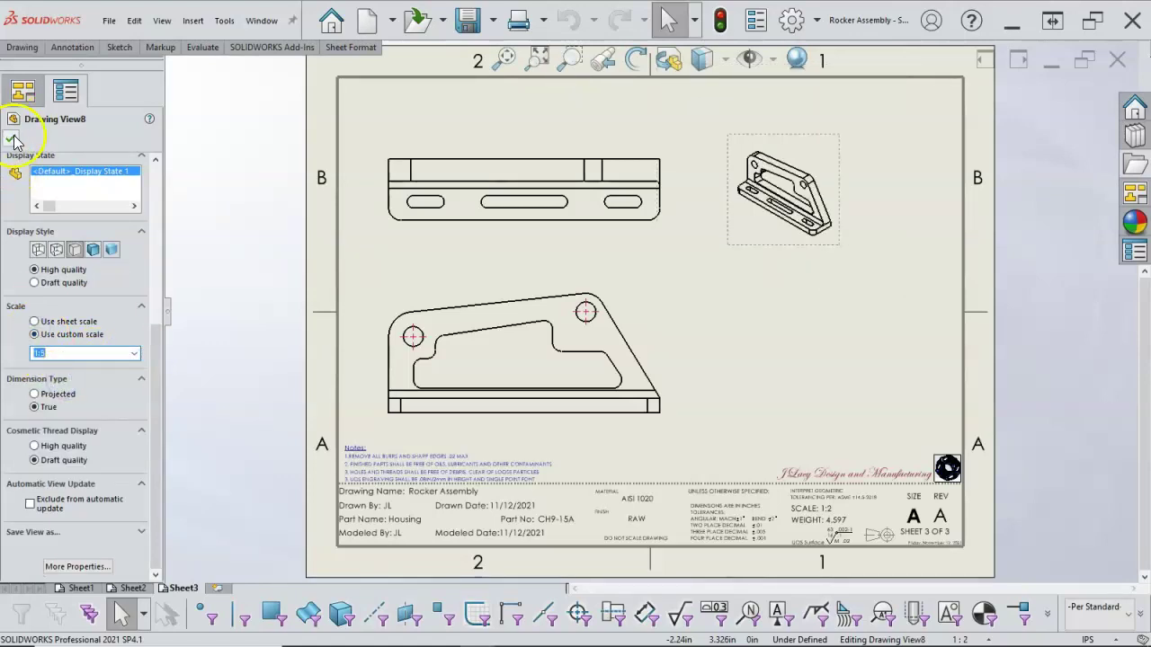
- Move the housing's isometric view into Sheet3's upper-right corner and shift the aligned front and top views up and right
{"action": "left_click", "coordinate": [12, 139]}
{"action": "mouse_move", "coordinate": [813, 246]}
{"action": "left_mouse_down"}
{"action": "mouse_move", "coordinate": [899, 207]}
{"action": "mouse_move", "coordinate": [920, 181]}
{"action": "left_mouse_up"}
{"action": "mouse_move", "coordinate": [641, 284]}
{"action": "left_mouse_down"}
{"action": "mouse_move", "coordinate": [723, 268]}
{"action": "mouse_move", "coordinate": [761, 287]}
{"action": "mouse_move", "coordinate": [735, 286]}
{"action": "mouse_move", "coordinate": [727, 264]}
{"action": "mouse_move", "coordinate": [750, 172]}
{"action": "left_mouse_up"}
{"action": "left_click", "coordinate": [852, 303]}
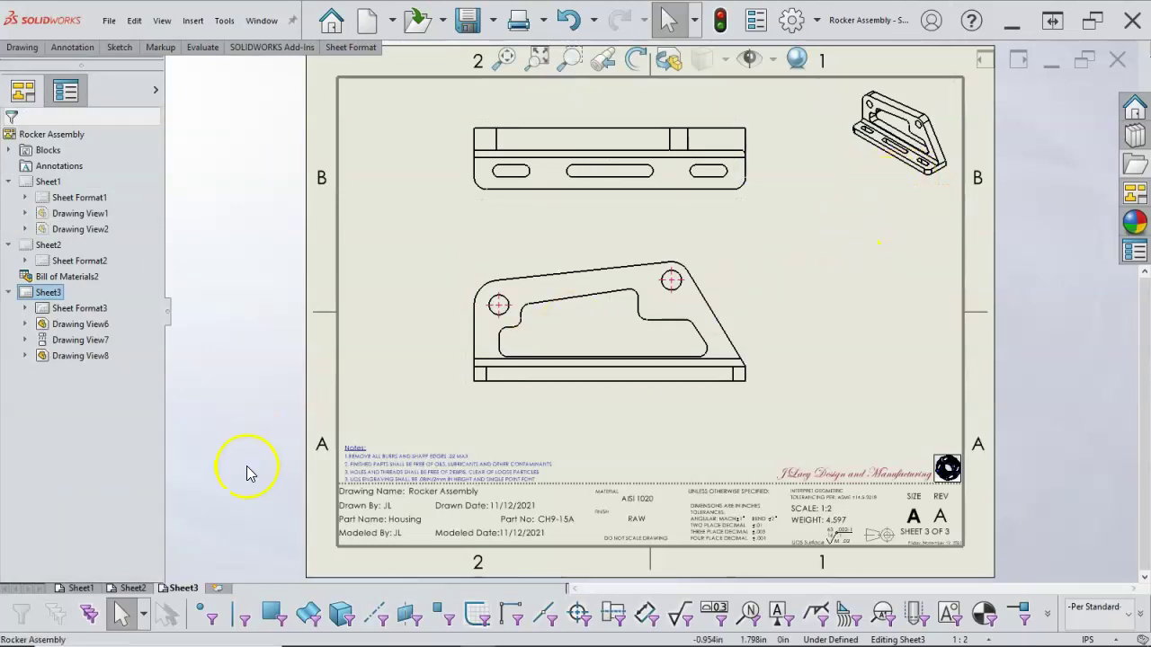
- Add Sheet4 and insert front, right and isometric views of Wheel Drive.SLDPRT in its Default configuration
{"action": "left_click", "coordinate": [216, 590]}
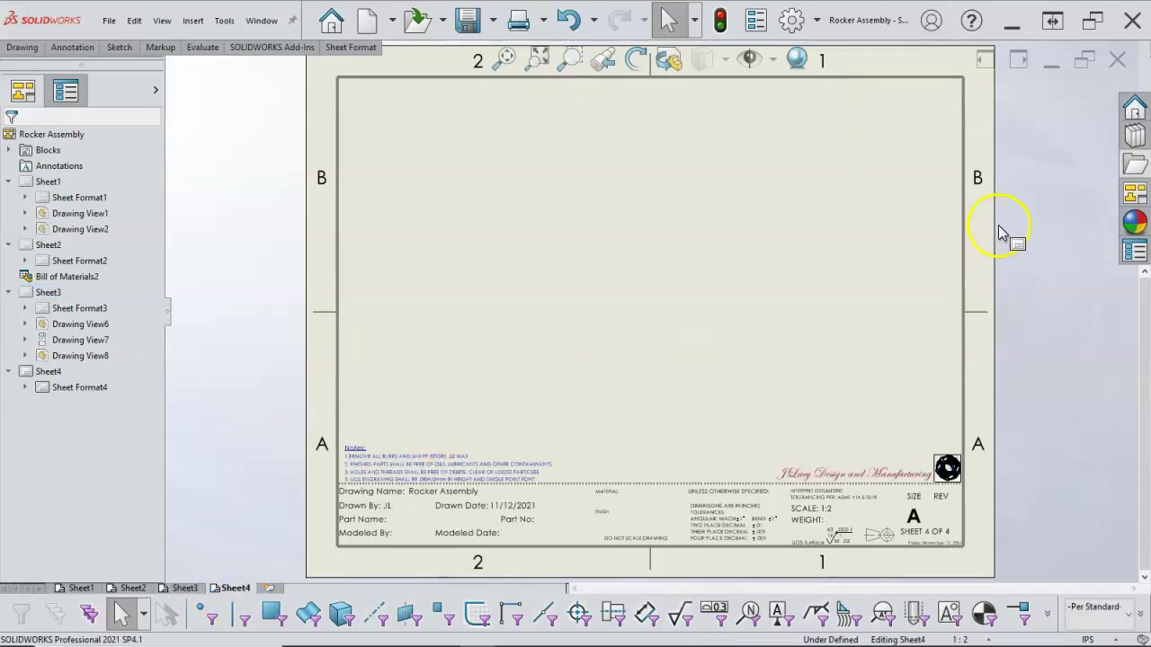
{"action": "left_click", "coordinate": [1133, 136]}
{"action": "left_click", "coordinate": [908, 165]}
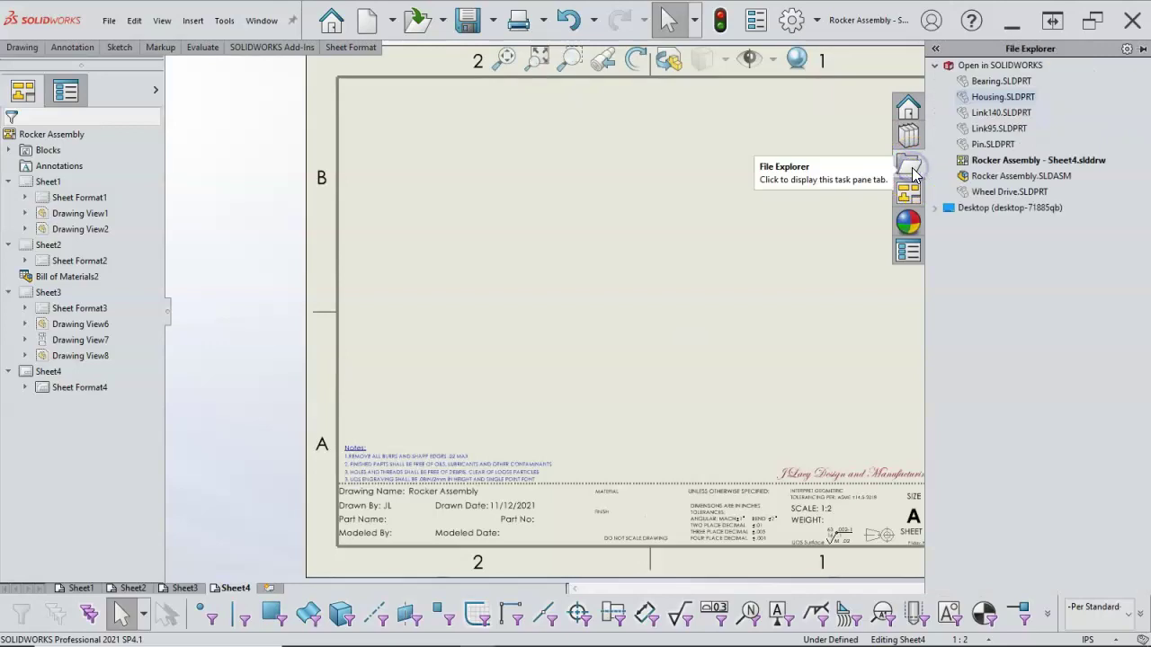
{"action": "mouse_move", "coordinate": [1014, 114]}
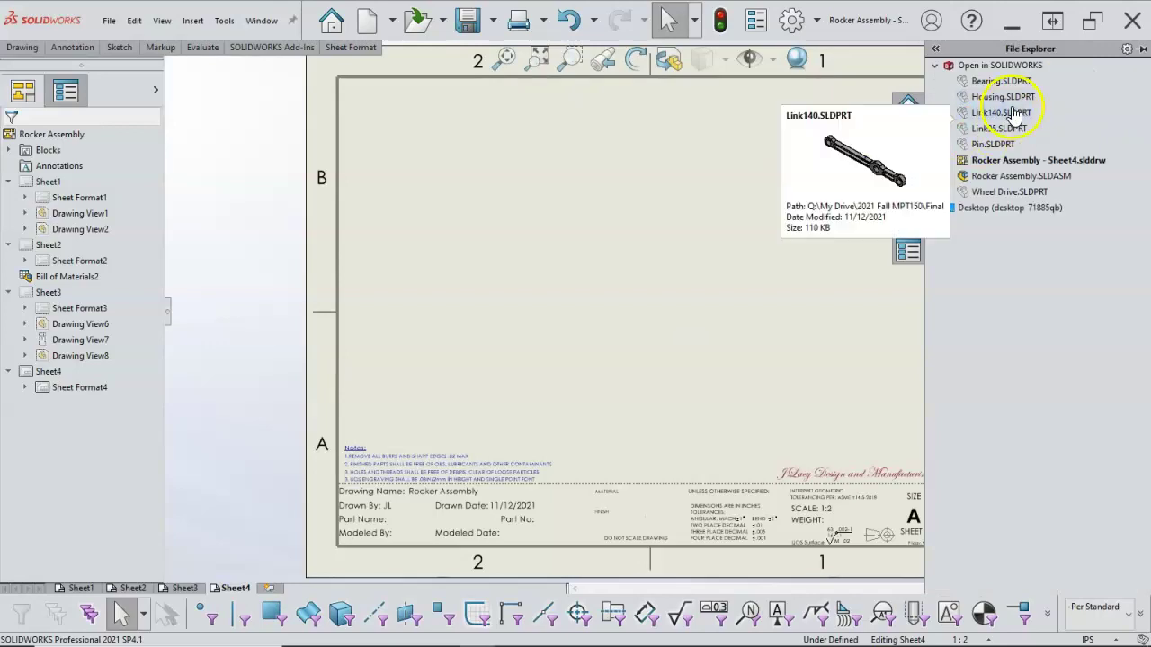
{"action": "left_click", "coordinate": [1008, 118]}
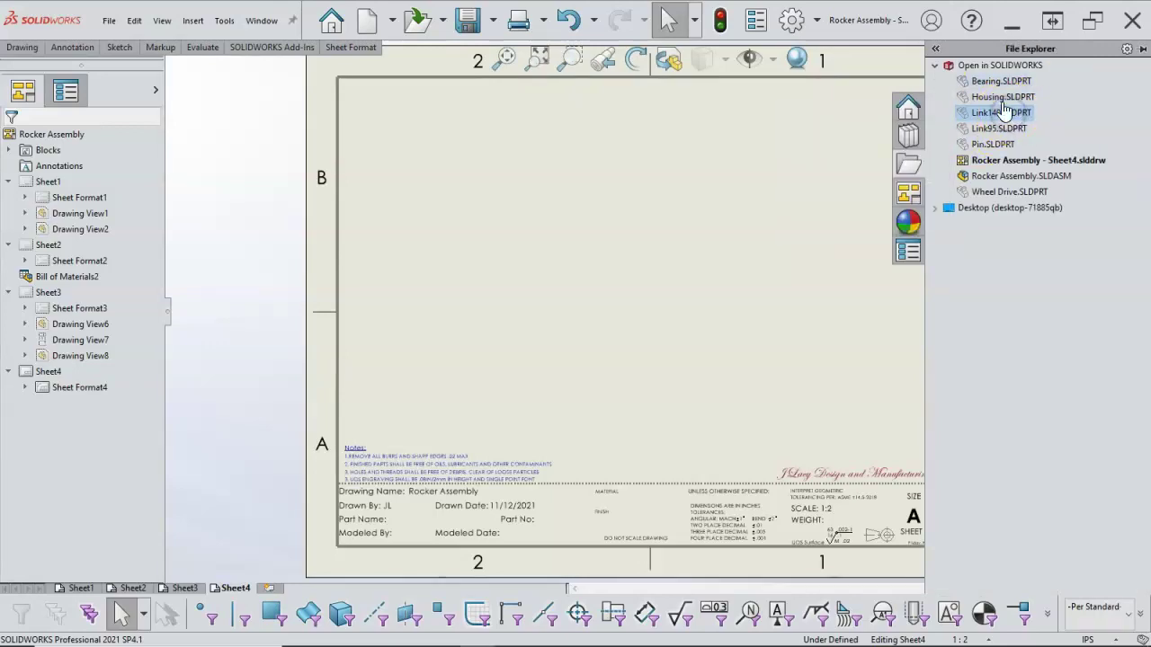
{"action": "mouse_move", "coordinate": [1017, 118]}
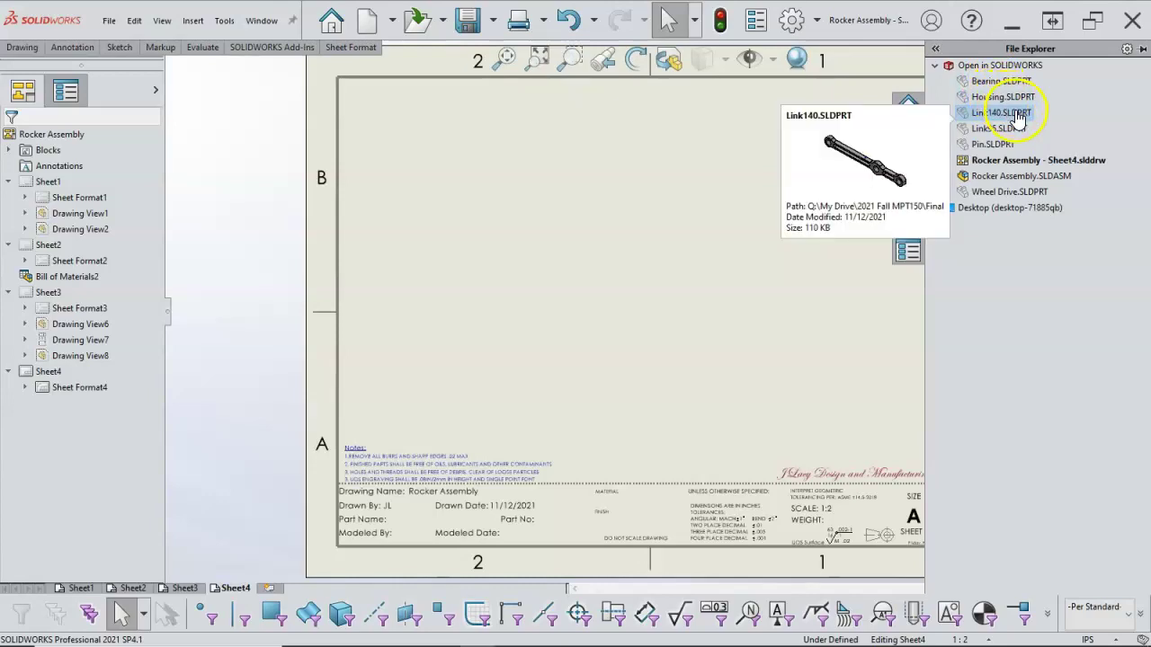
{"action": "left_click", "coordinate": [1000, 129]}
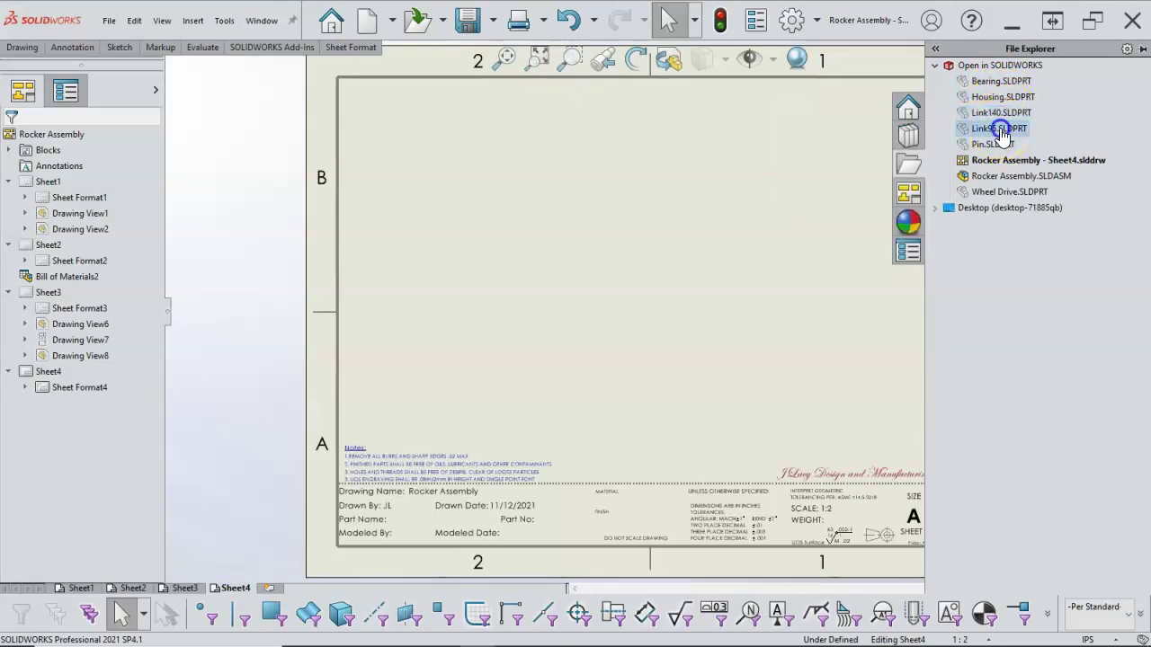
{"action": "left_click", "coordinate": [1000, 193]}
{"action": "left_click_drag", "start_coordinate": [999, 192], "coordinate": [760, 205]}
{"action": "left_click_drag", "start_coordinate": [542, 303], "coordinate": [542, 301]}
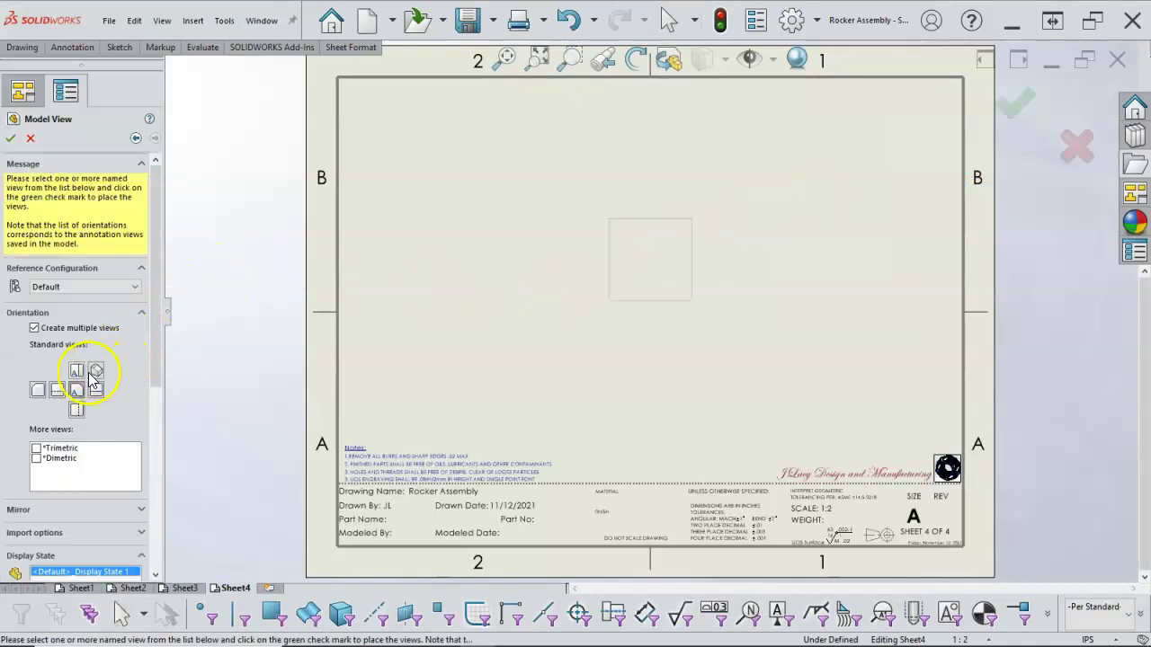
{"action": "left_click", "coordinate": [96, 391]}
{"action": "left_click", "coordinate": [97, 372]}
{"action": "left_click", "coordinate": [11, 138]}
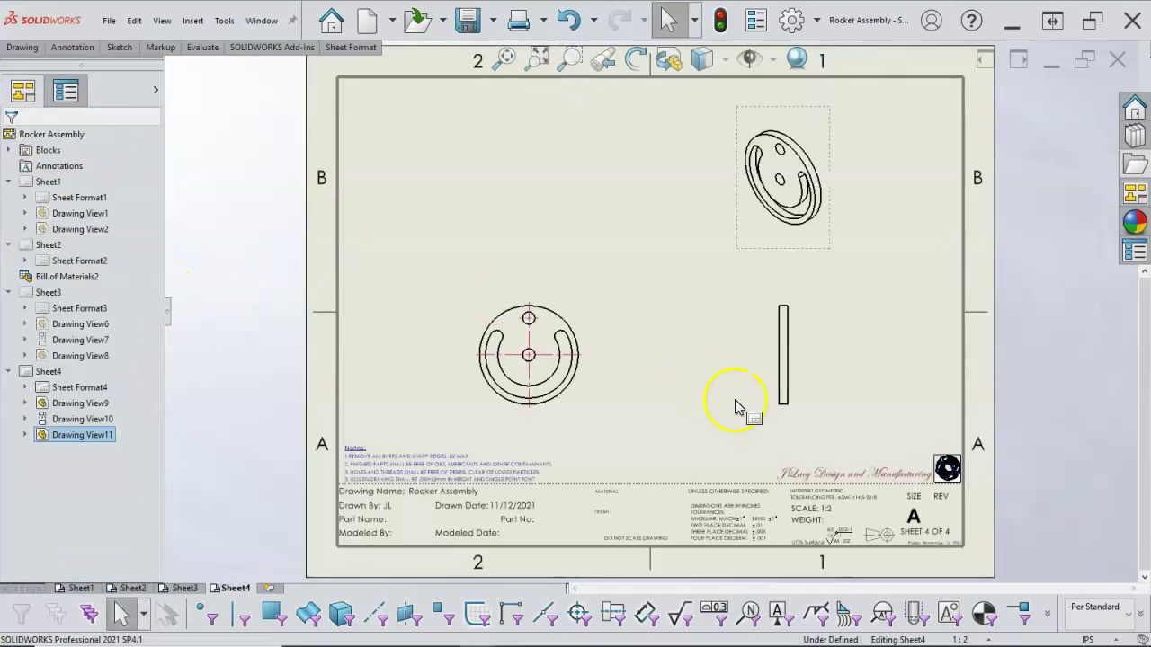
- Rearrange the wheel drive's views: front and right views near the sheet's middle, isometric view in the upper-right corner
{"action": "left_click_drag", "start_coordinate": [586, 315], "coordinate": [604, 261]}
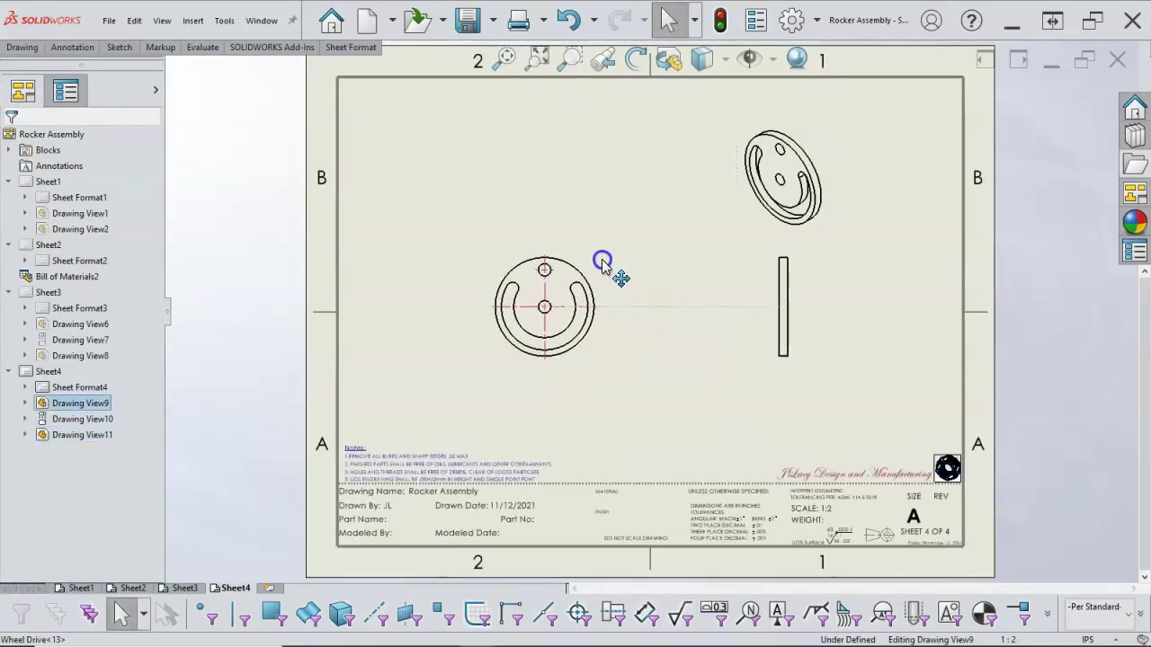
{"action": "left_click_drag", "start_coordinate": [825, 195], "coordinate": [936, 152]}
{"action": "left_click_drag", "start_coordinate": [783, 296], "coordinate": [755, 297]}
{"action": "left_click", "coordinate": [770, 344]}
{"action": "left_click", "coordinate": [719, 358]}
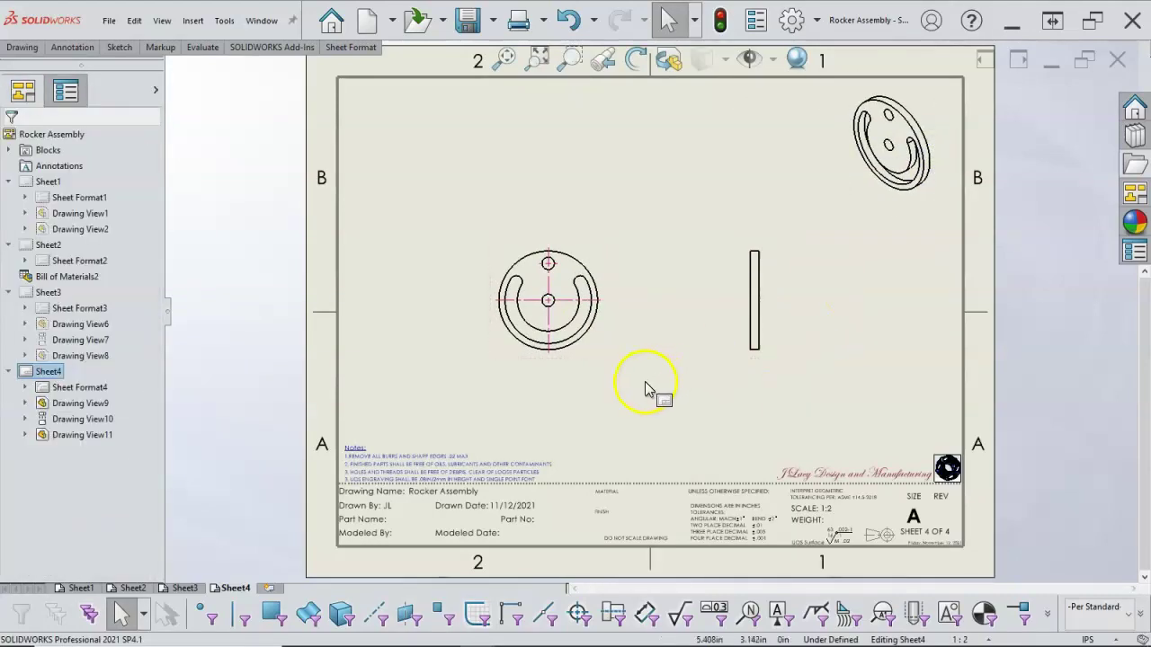
- Add Sheet5 and insert front, right and isometric views of Link95.SLDPRT in its Default configuration
{"action": "left_click", "coordinate": [268, 588]}
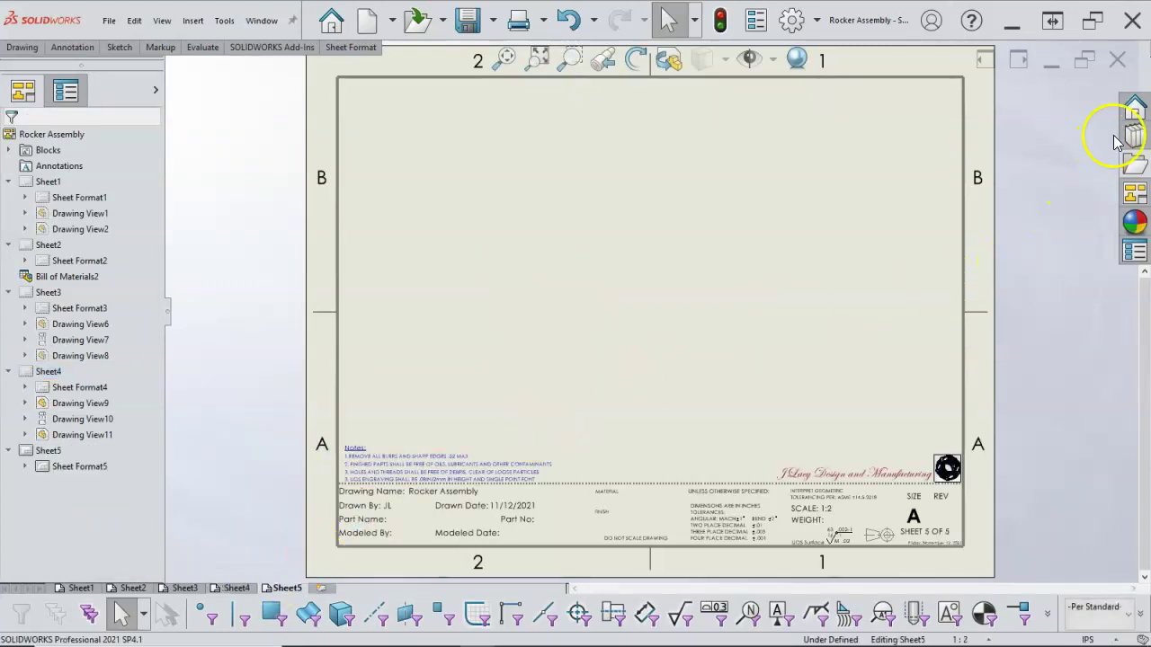
{"action": "left_click", "coordinate": [1117, 136]}
{"action": "left_click", "coordinate": [908, 163]}
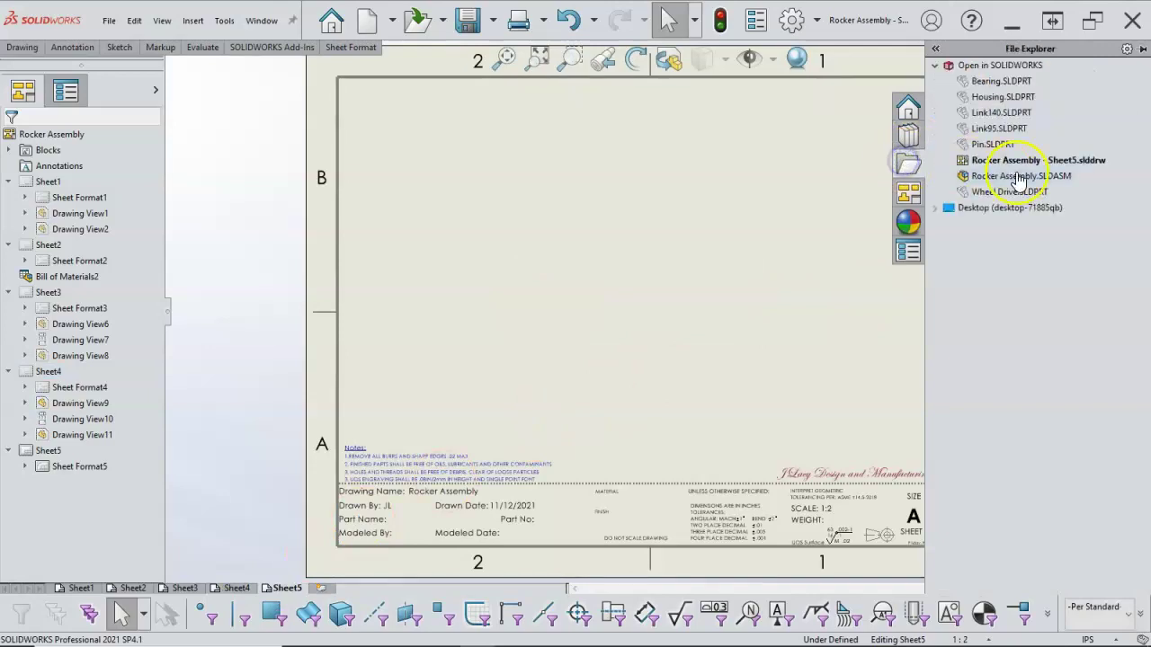
{"action": "left_click_drag", "start_coordinate": [998, 128], "coordinate": [554, 310]}
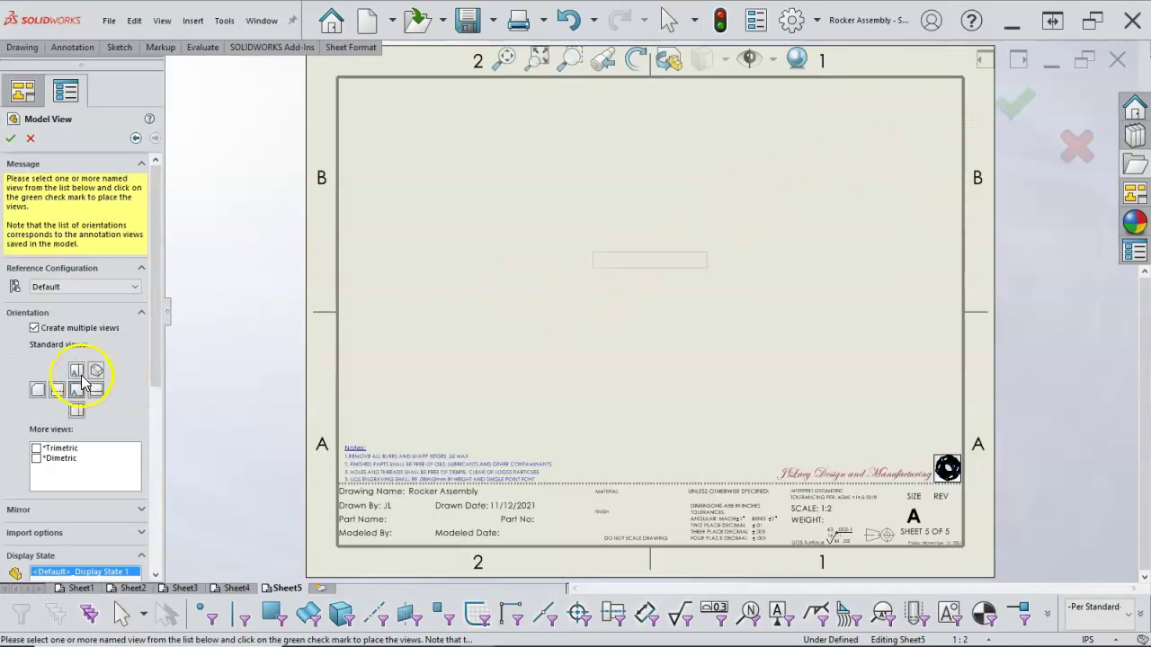
{"action": "left_click", "coordinate": [77, 390]}
{"action": "left_click", "coordinate": [96, 370]}
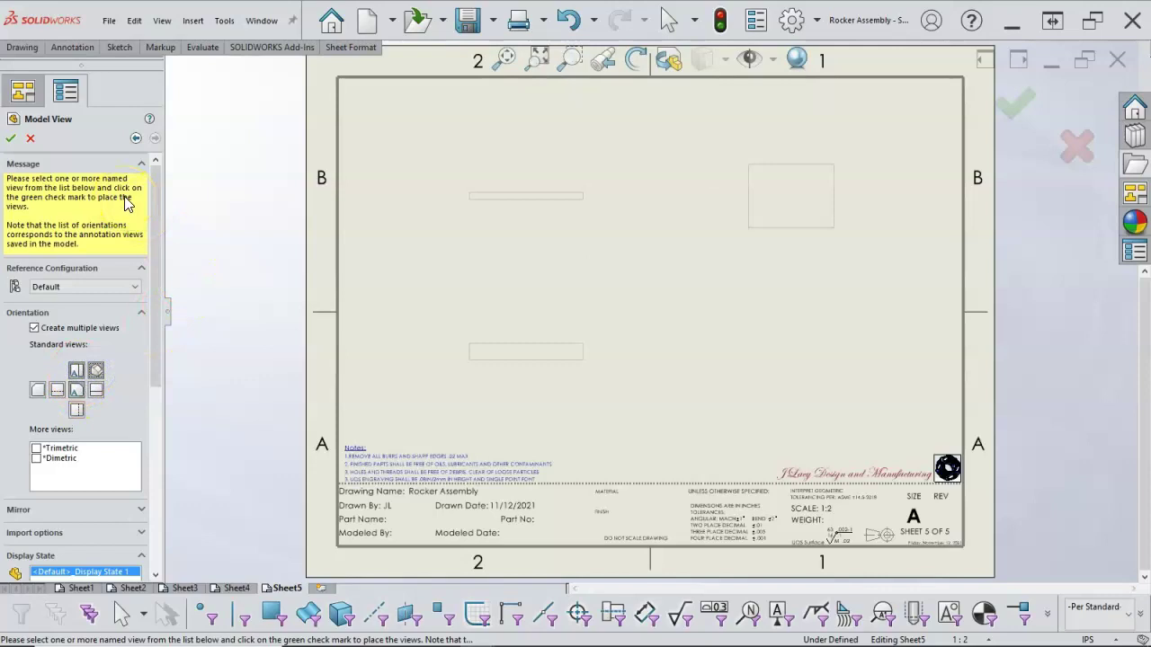
{"action": "left_click", "coordinate": [93, 388]}
{"action": "left_click", "coordinate": [16, 137]}
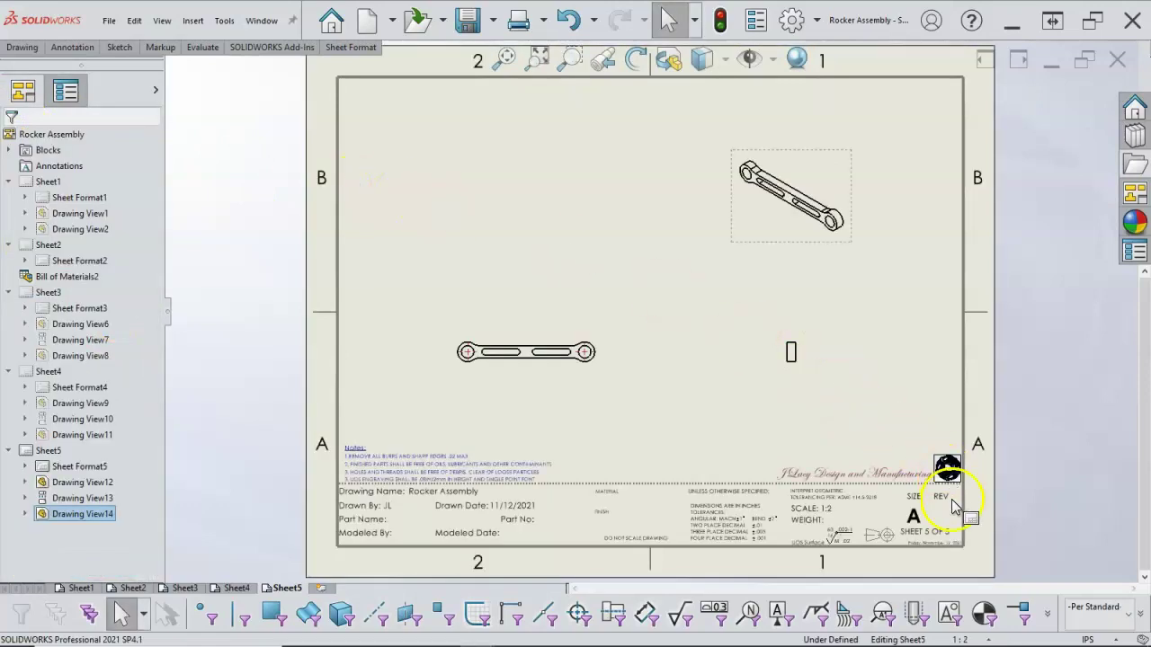
- Move the Link95 front and right views up to mid-sheet and the isometric view into the upper-right corner
{"action": "left_click_drag", "start_coordinate": [602, 370], "coordinate": [637, 328]}
{"action": "left_click", "coordinate": [818, 232]}
{"action": "left_click_drag", "start_coordinate": [818, 238], "coordinate": [891, 174]}
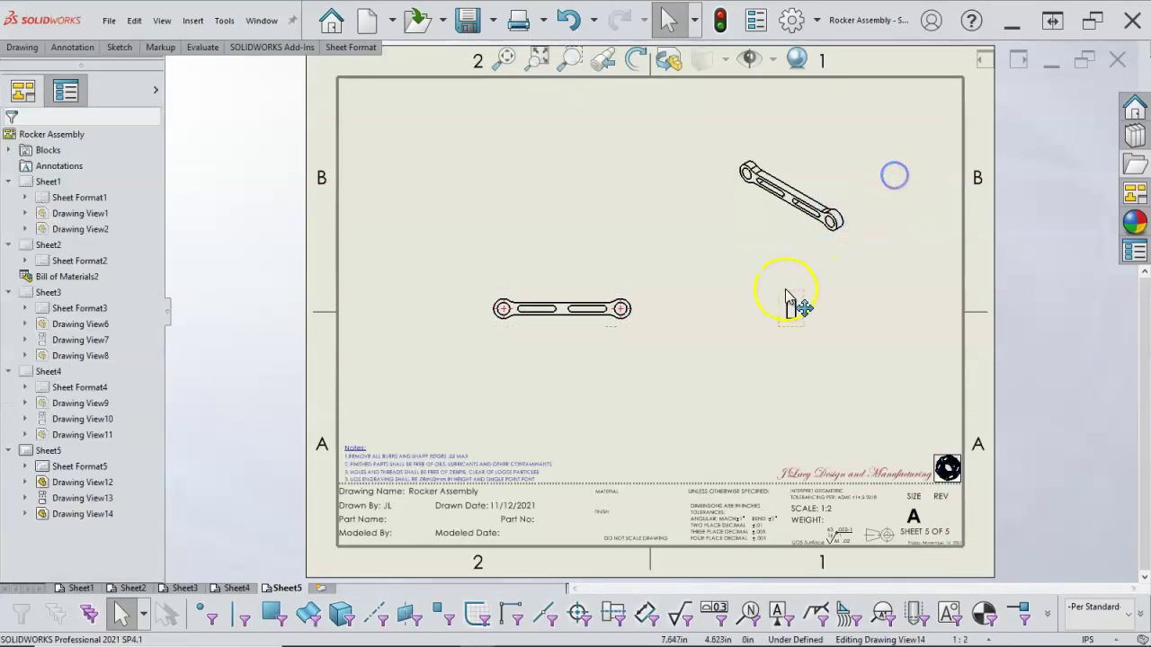
{"action": "left_click", "coordinate": [758, 240]}
{"action": "mouse_move", "coordinate": [761, 243]}
{"action": "left_mouse_down"}
{"action": "mouse_move", "coordinate": [835, 185]}
{"action": "mouse_move", "coordinate": [858, 186]}
{"action": "left_mouse_up"}
{"action": "left_click", "coordinate": [776, 357]}
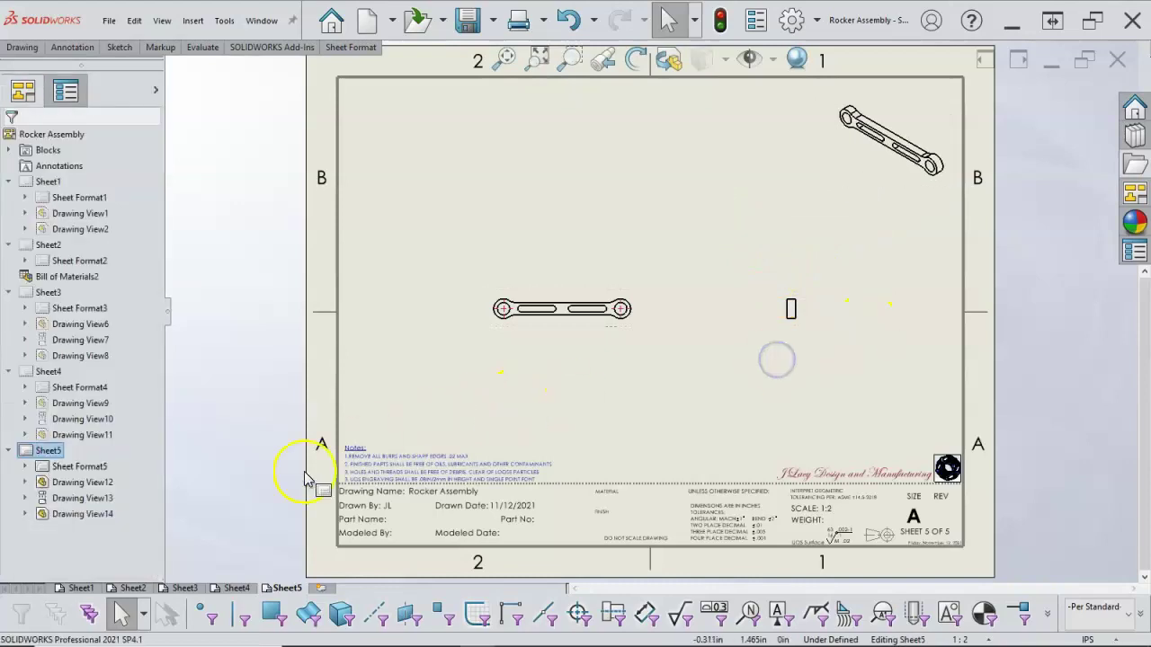
- Add Sheet6 and insert front, right and isometric views of Link140.SLDPRT in its Default configuration
{"action": "left_click", "coordinate": [322, 587]}
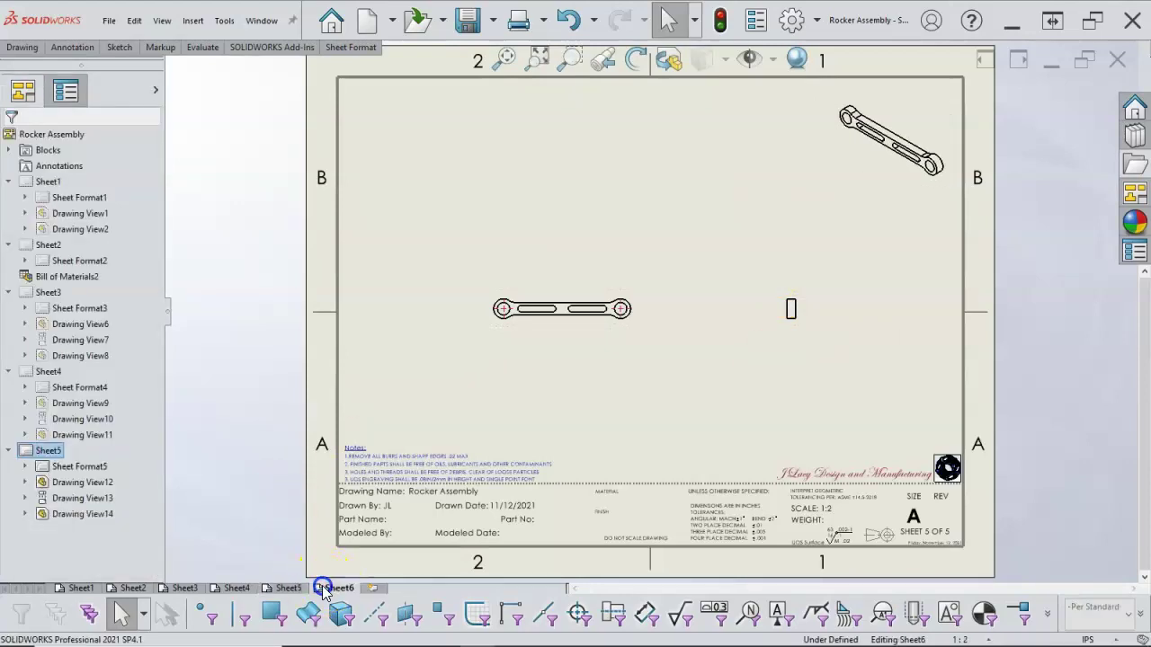
{"action": "left_click", "coordinate": [1134, 163]}
{"action": "left_click", "coordinate": [1005, 115]}
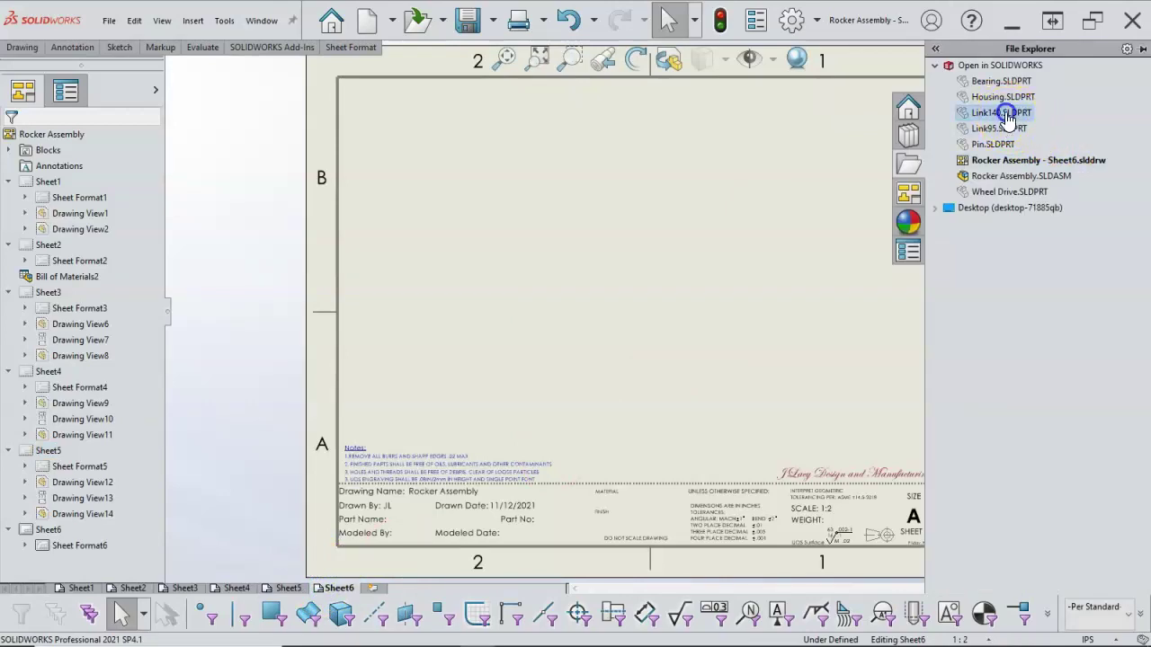
{"action": "left_click_drag", "start_coordinate": [996, 117], "coordinate": [715, 232]}
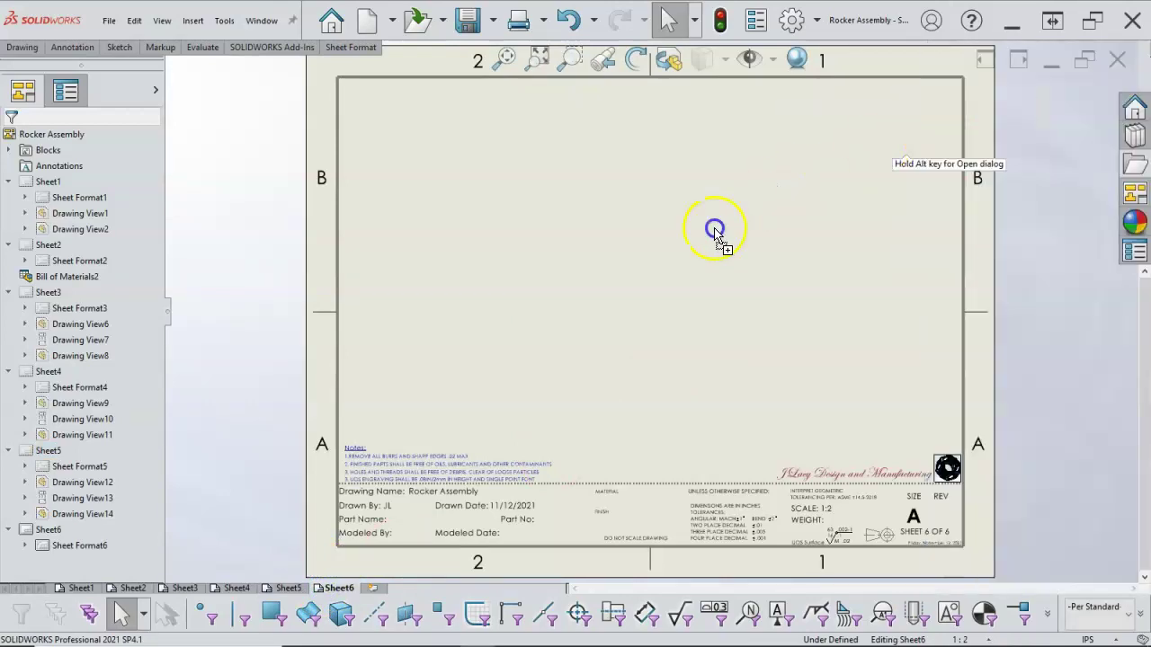
{"action": "left_click_drag", "start_coordinate": [523, 324], "coordinate": [526, 317]}
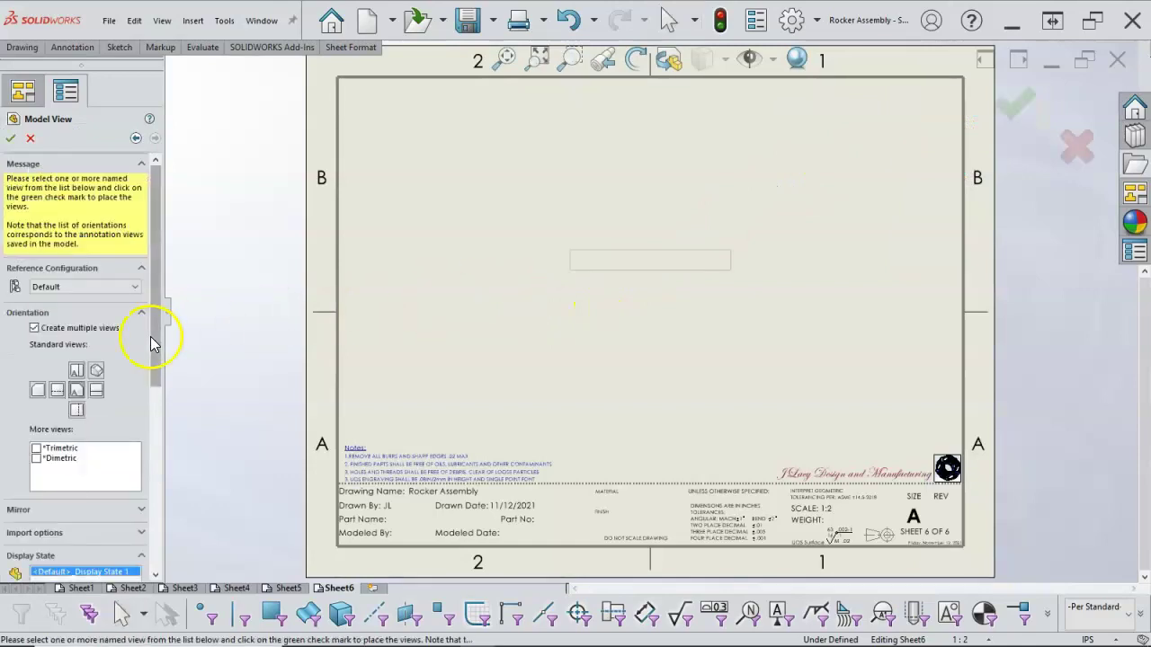
{"action": "left_click", "coordinate": [97, 391]}
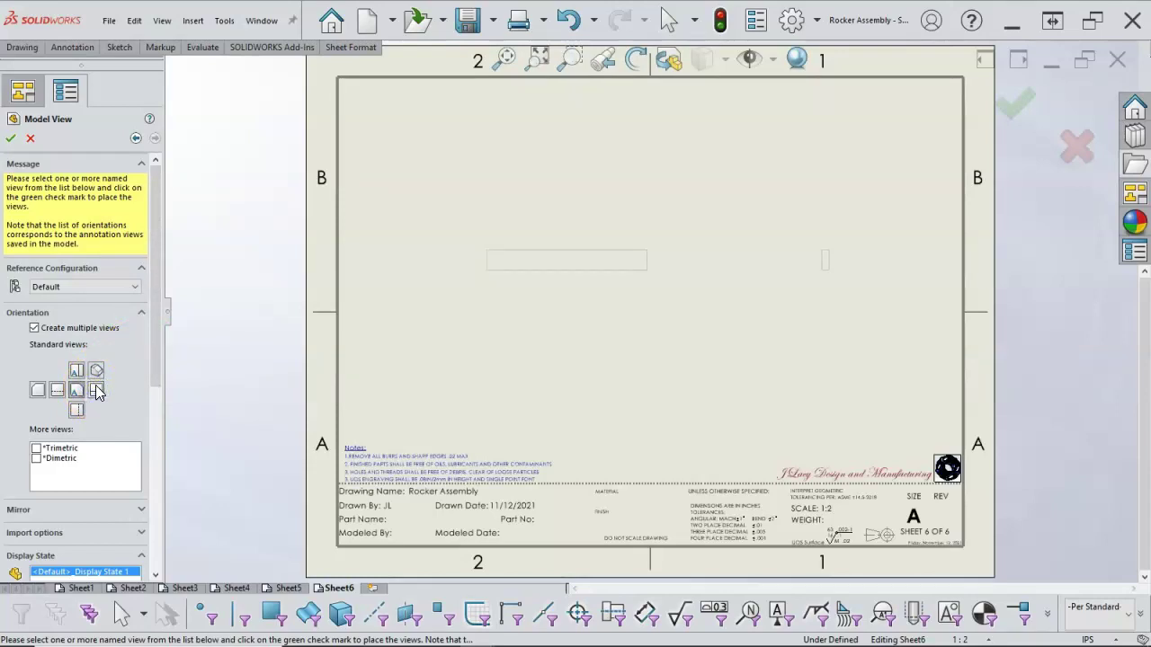
{"action": "left_click", "coordinate": [97, 371]}
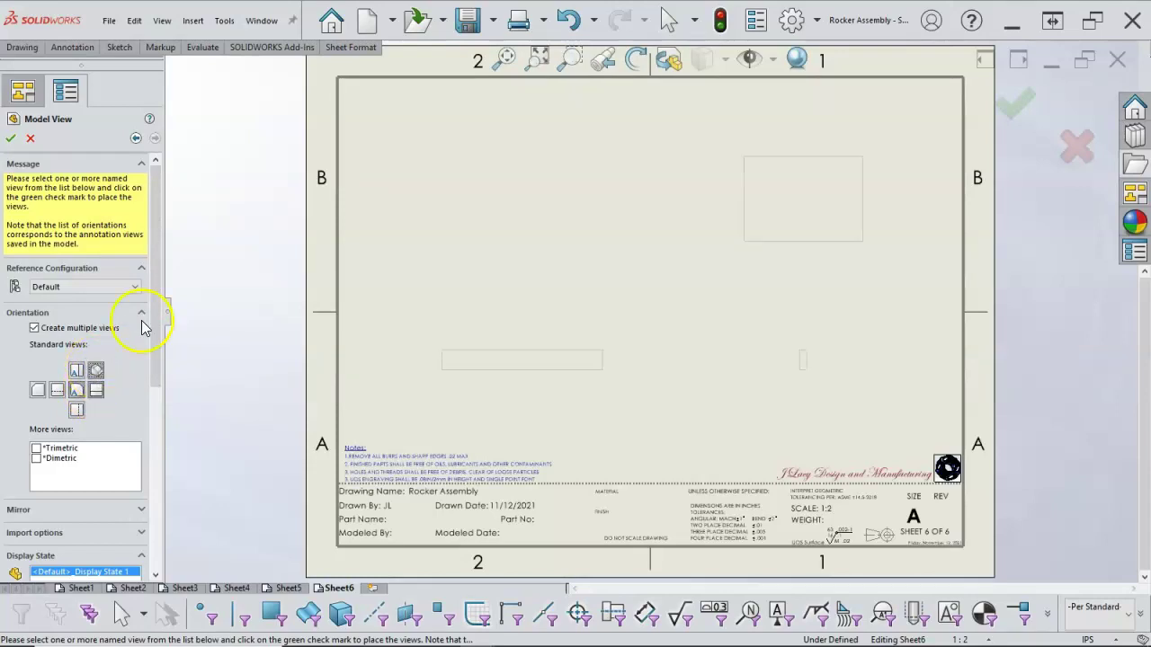
{"action": "left_click", "coordinate": [10, 139]}
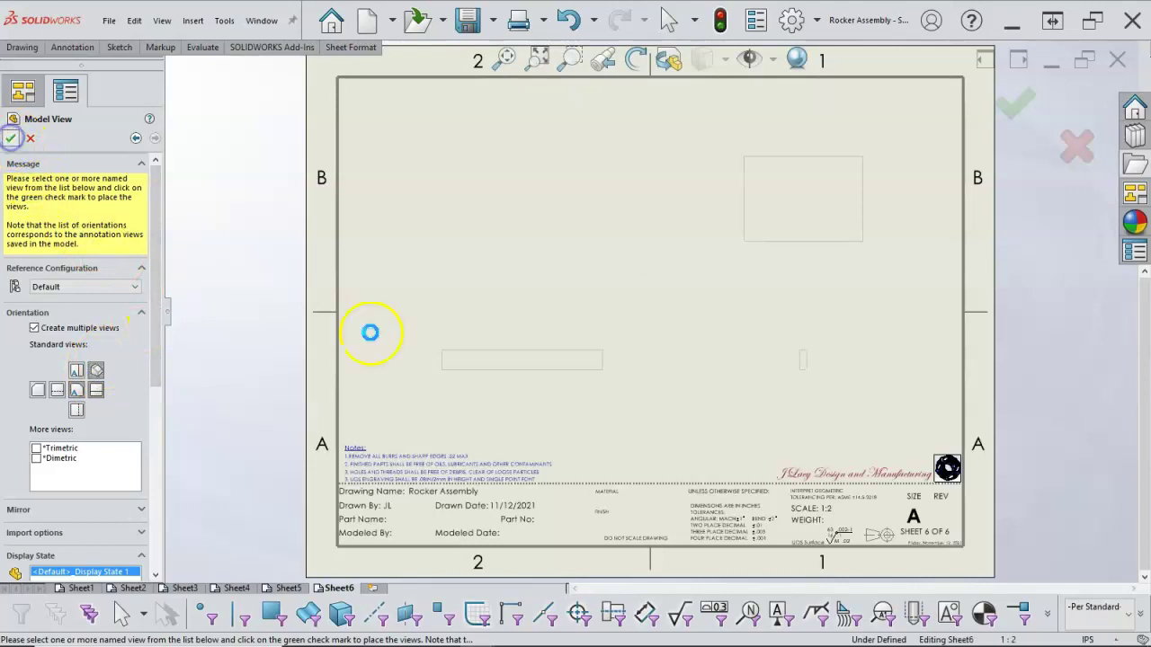
- Move the Link140 front and right views up to mid-sheet and the isometric view toward the upper-right corner
{"action": "left_click", "coordinate": [589, 325]}
{"action": "left_click_drag", "start_coordinate": [590, 326], "coordinate": [612, 297]}
{"action": "left_click_drag", "start_coordinate": [818, 263], "coordinate": [876, 223]}
{"action": "left_click", "coordinate": [849, 292]}
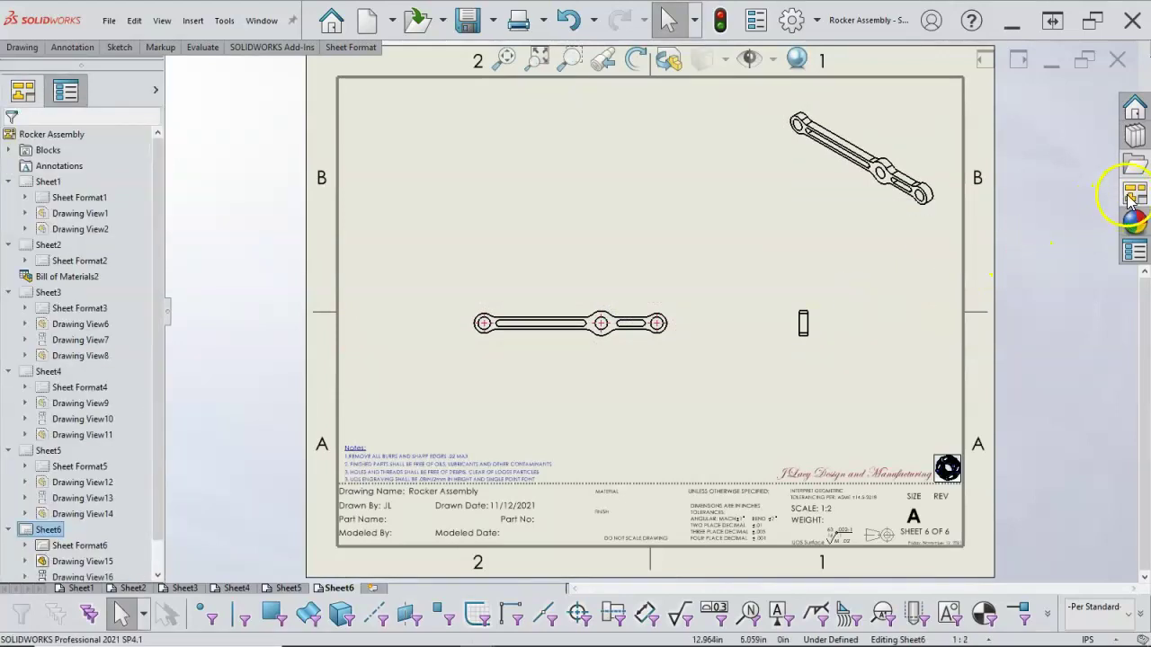
{"action": "left_click", "coordinate": [1134, 165]}
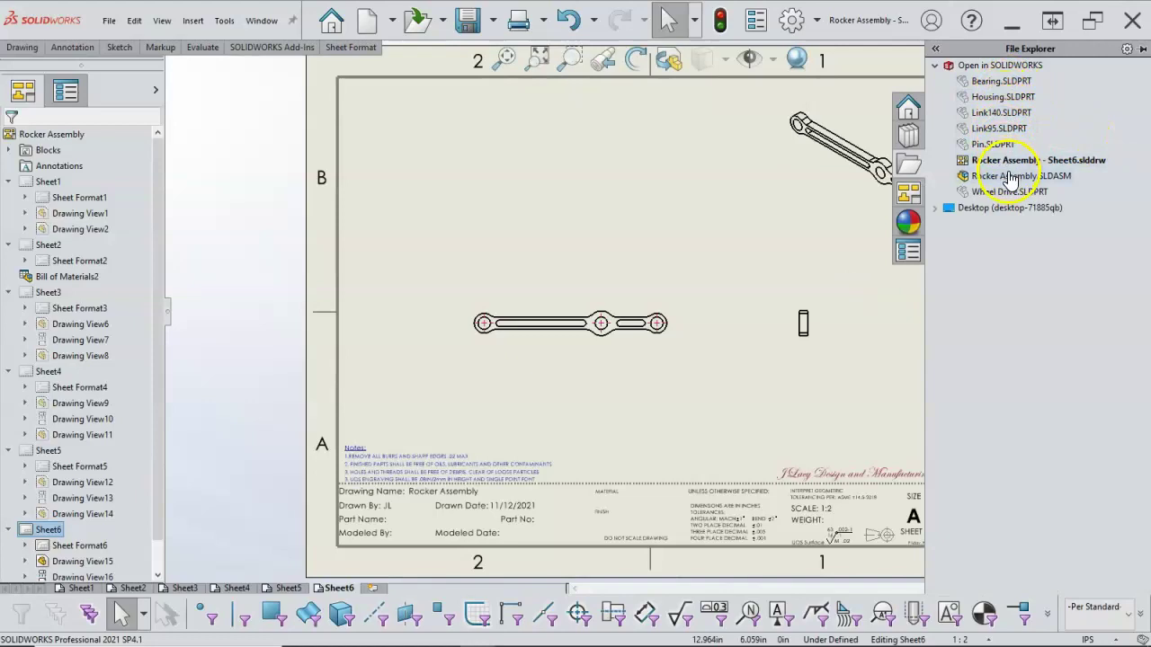
{"action": "mouse_move", "coordinate": [1006, 177]}
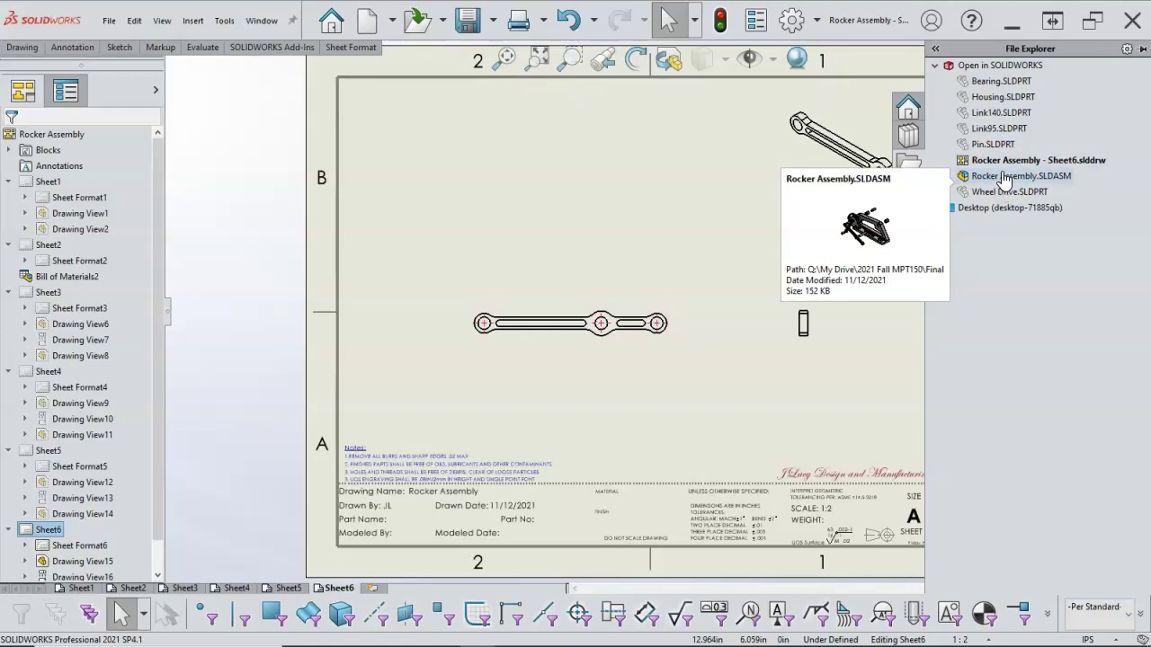
{"action": "left_click_drag", "start_coordinate": [993, 106], "coordinate": [732, 223]}
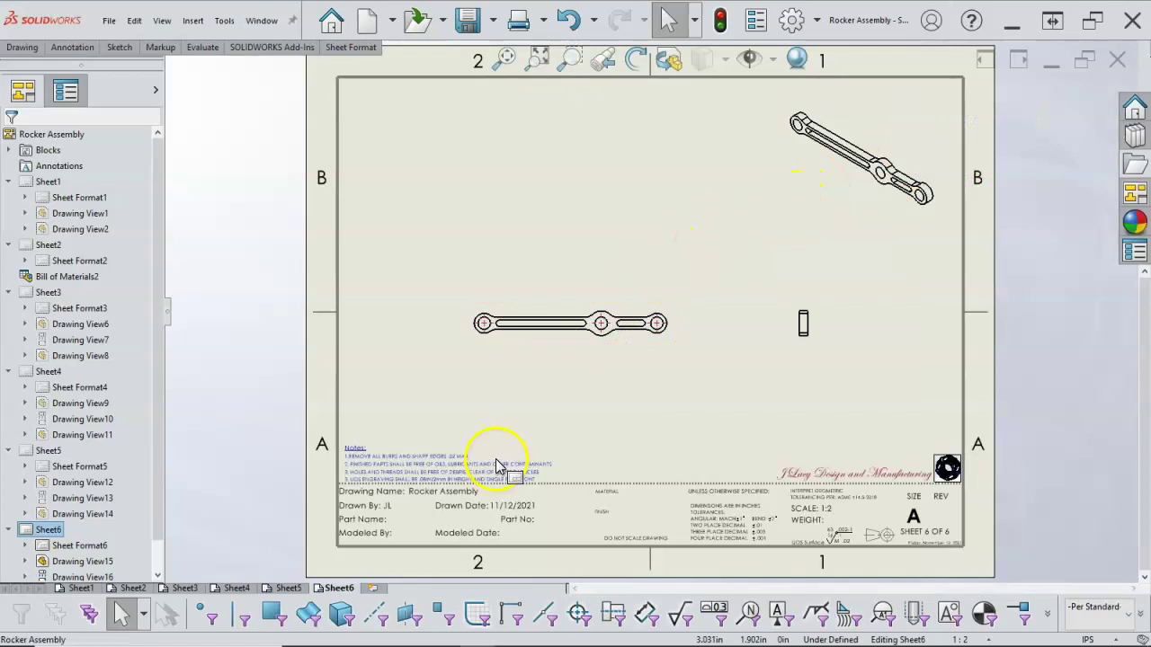
- Add Sheet7 and insert front, right and isometric views of Pin.SLDPRT in its Pin50 configuration
{"action": "left_click", "coordinate": [384, 589]}
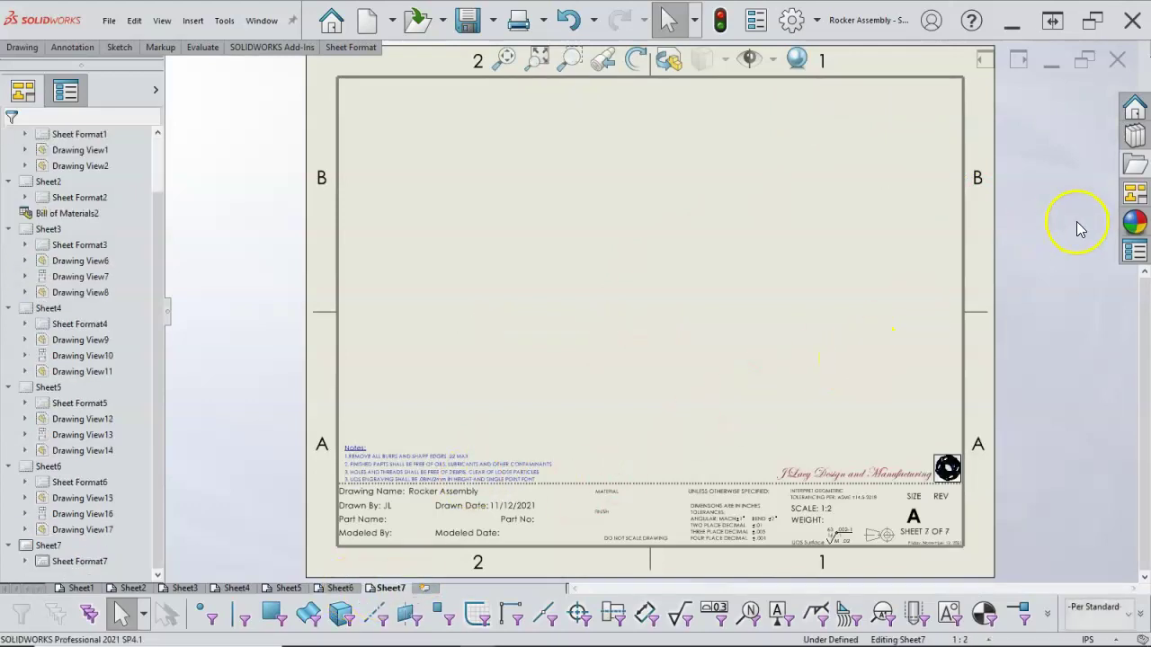
{"action": "left_click", "coordinate": [1134, 192]}
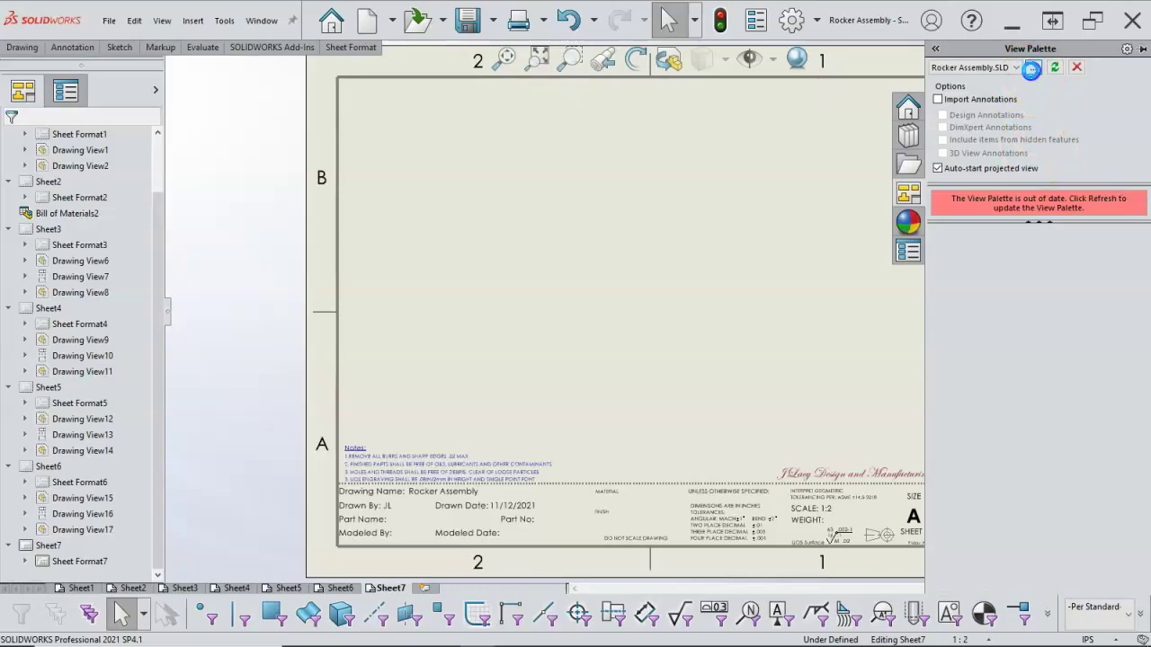
{"action": "left_click", "coordinate": [1030, 70]}
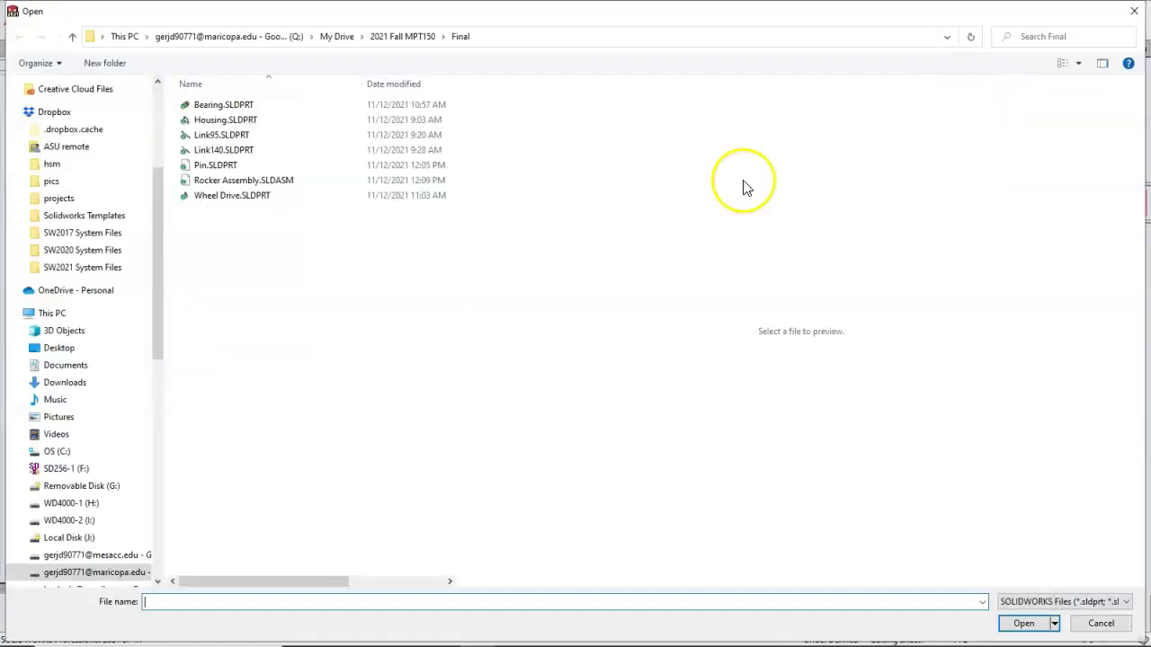
{"action": "left_click", "coordinate": [216, 167]}
{"action": "left_click", "coordinate": [1026, 624]}
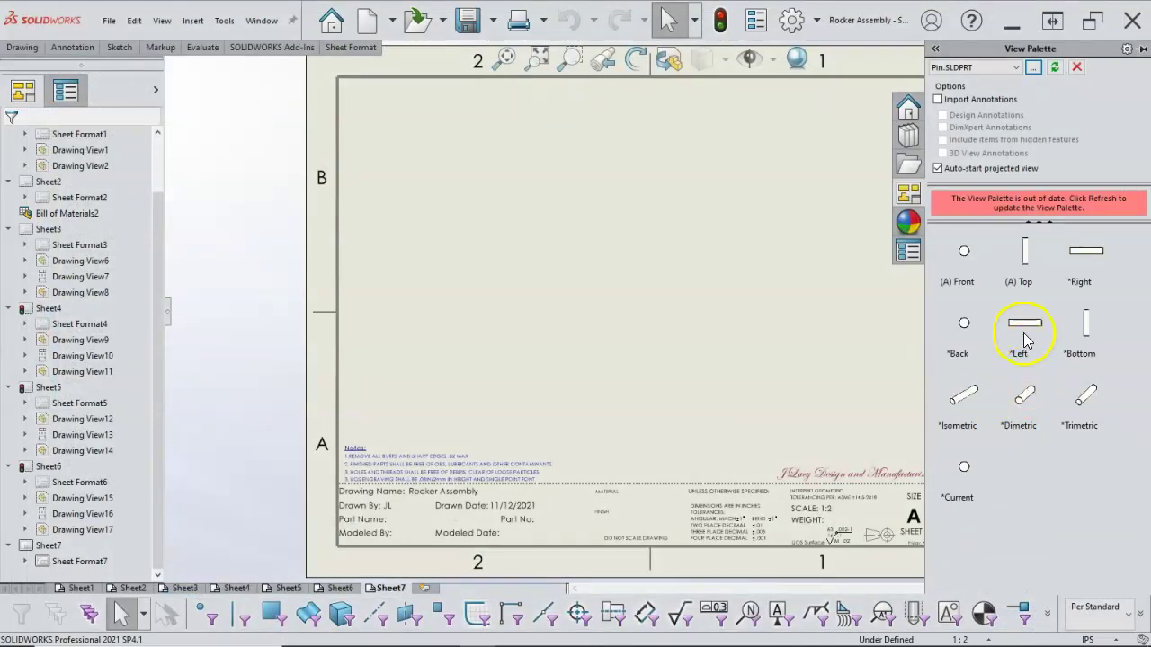
{"action": "left_click_drag", "start_coordinate": [970, 264], "coordinate": [539, 324]}
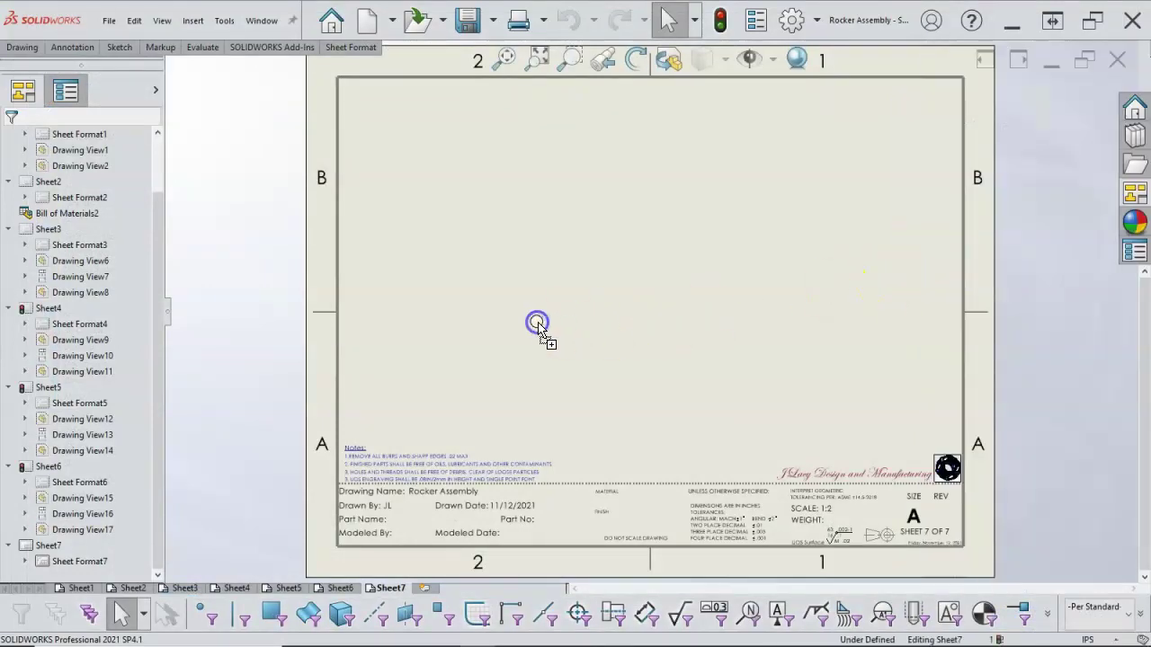
{"action": "left_click", "coordinate": [661, 331]}
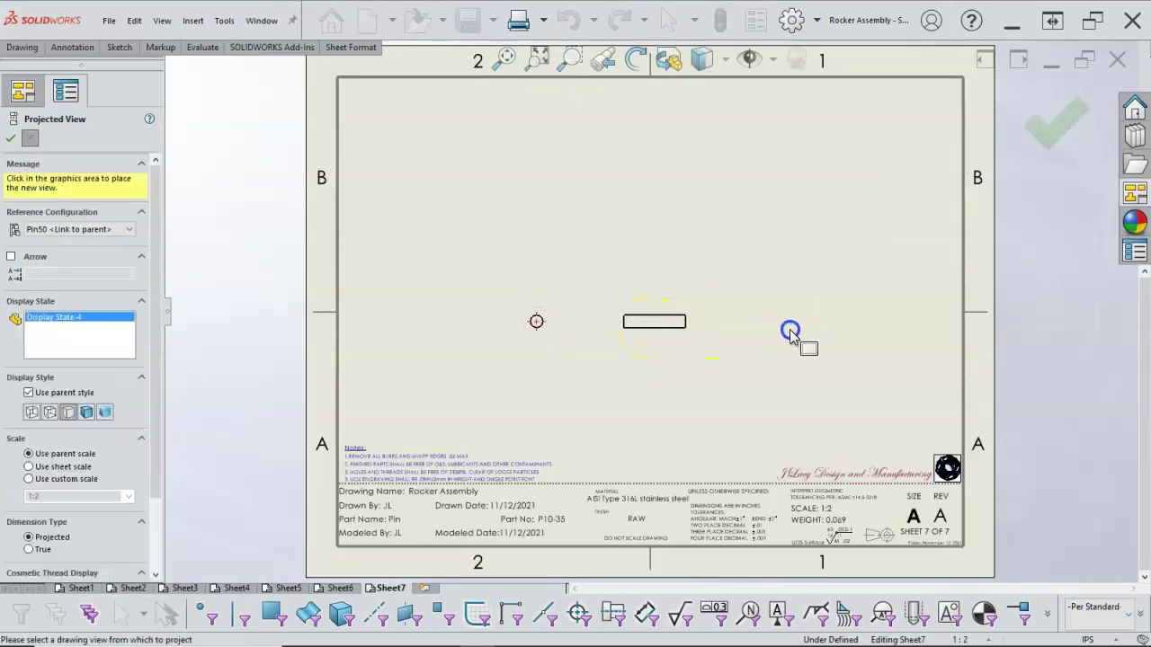
{"action": "left_click", "coordinate": [795, 242]}
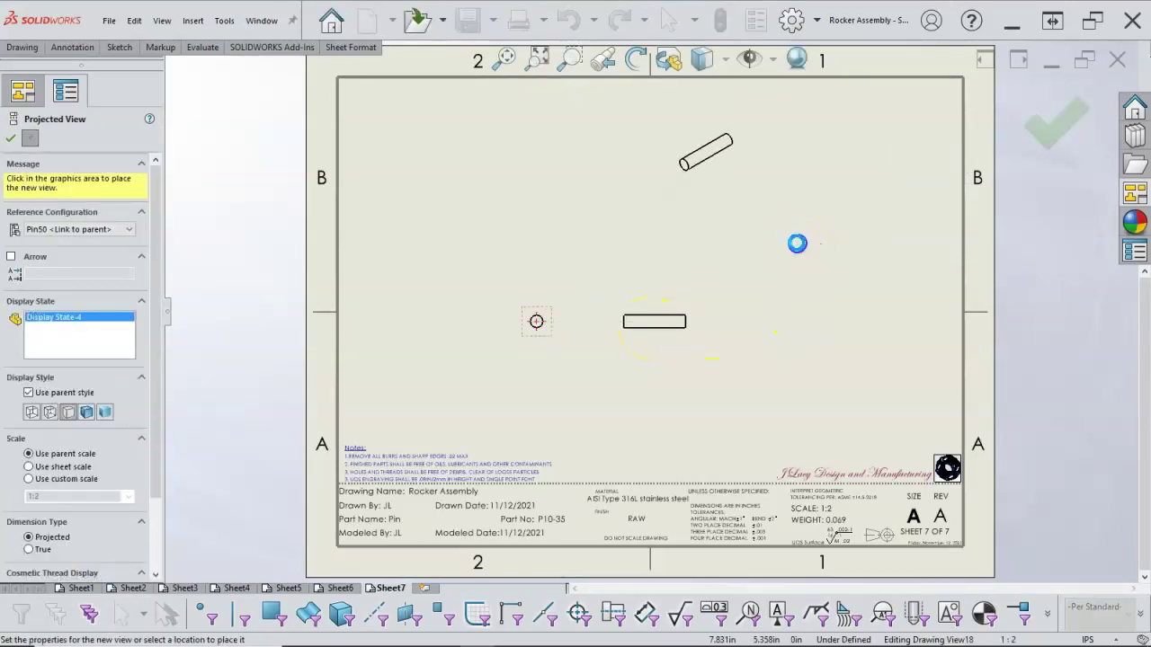
{"action": "left_click", "coordinate": [1054, 126]}
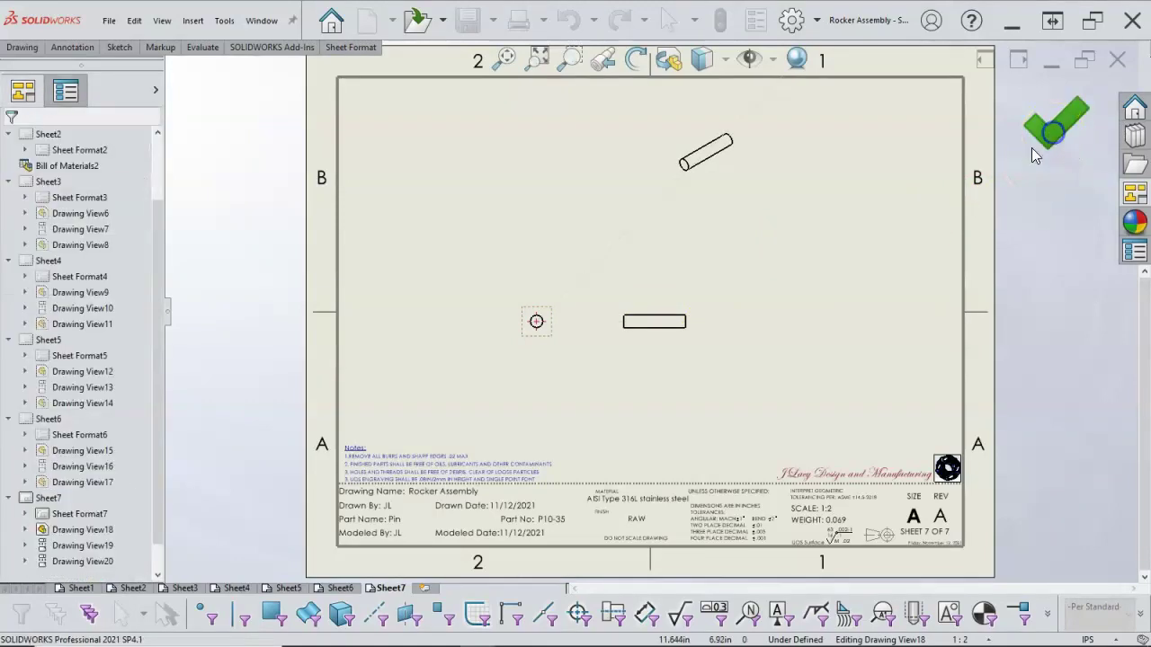
- Move the Pin isometric view to the upper-right corner and the front and right views up and apart, and set the Sheet7 scale to 1:1
{"action": "left_click_drag", "start_coordinate": [732, 188], "coordinate": [883, 171]}
{"action": "left_click_drag", "start_coordinate": [547, 310], "coordinate": [543, 268]}
{"action": "left_click_drag", "start_coordinate": [669, 302], "coordinate": [711, 297]}
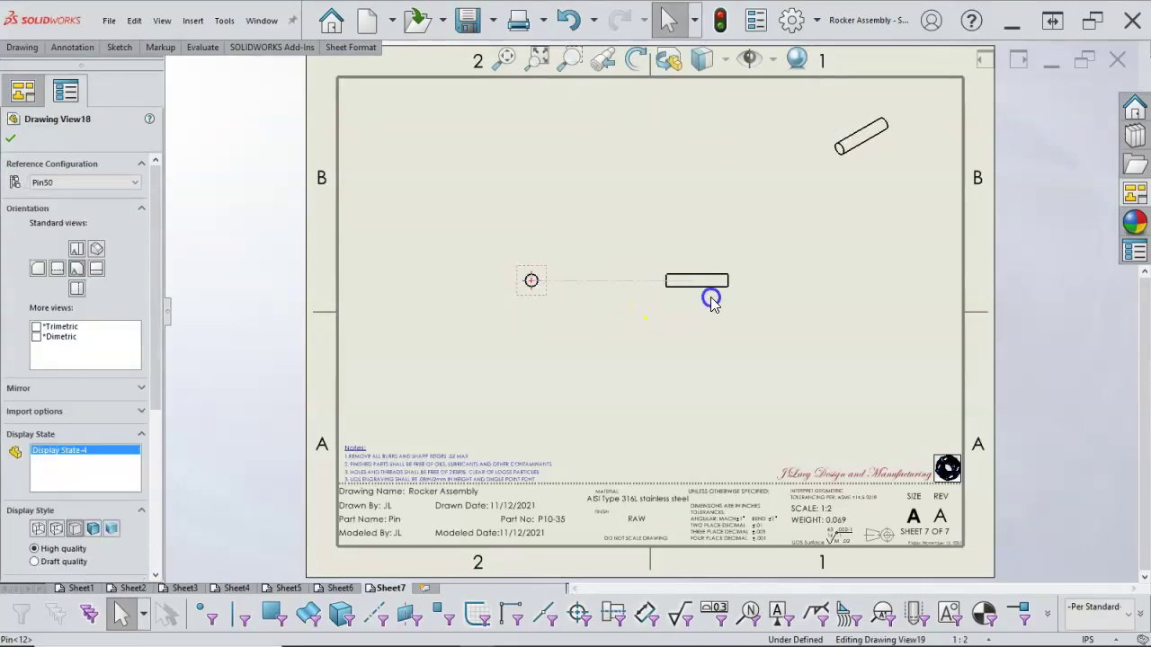
{"action": "left_click", "coordinate": [629, 349]}
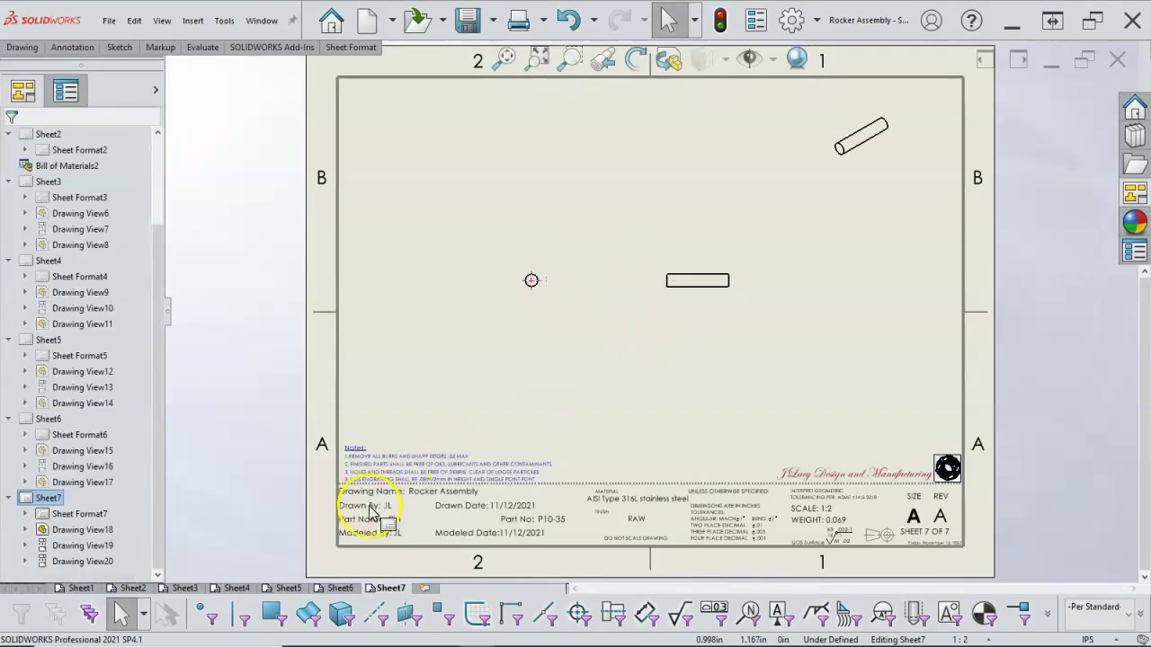
{"action": "left_click", "coordinate": [971, 639]}
{"action": "left_click", "coordinate": [949, 373]}
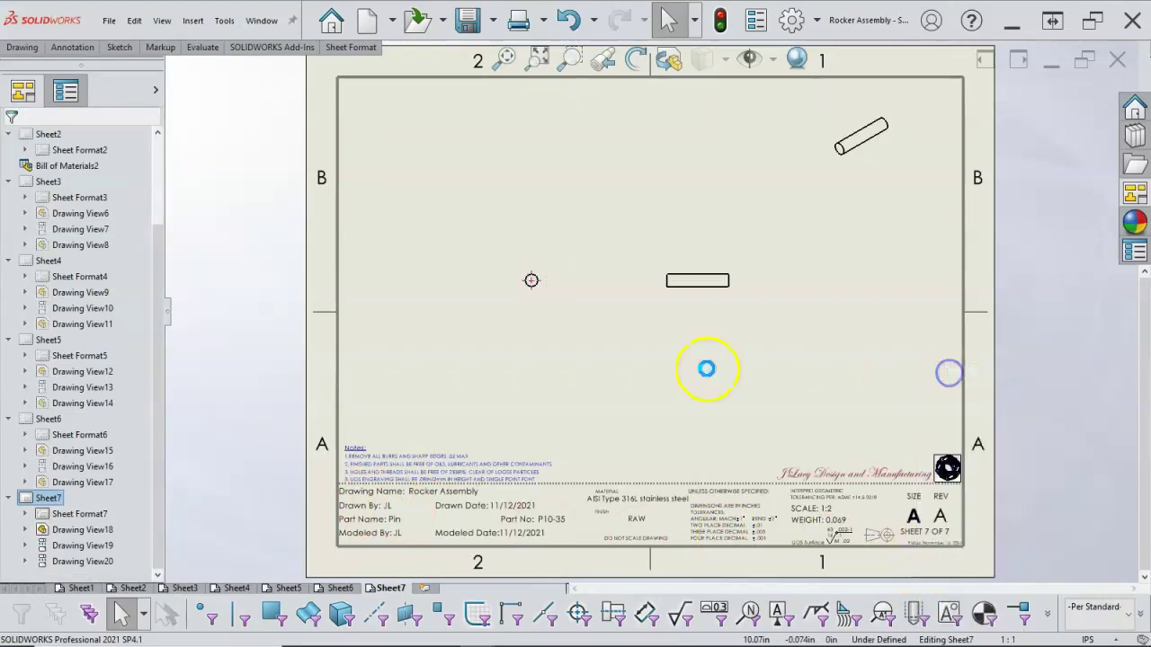
- Add Sheet8 and insert front, right and isometric views of Bearing.SLDPRT in its Default configuration, with the isometric view in the upper-right corner
{"action": "left_click", "coordinate": [428, 594]}
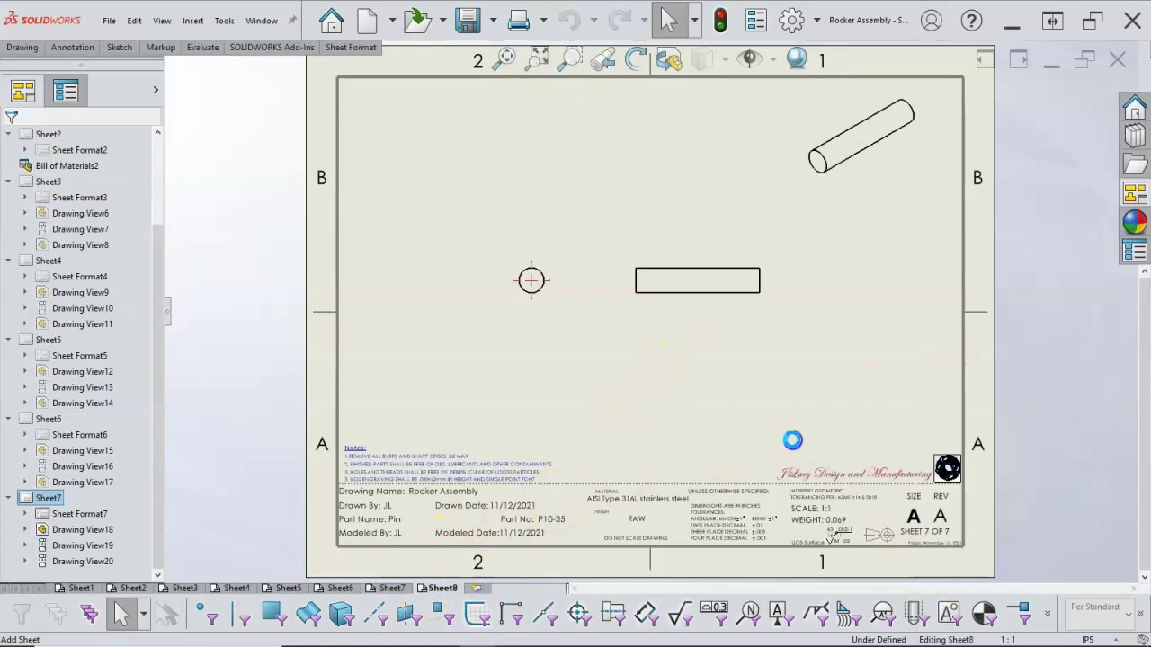
{"action": "left_click", "coordinate": [1134, 193]}
{"action": "left_click", "coordinate": [1033, 72]}
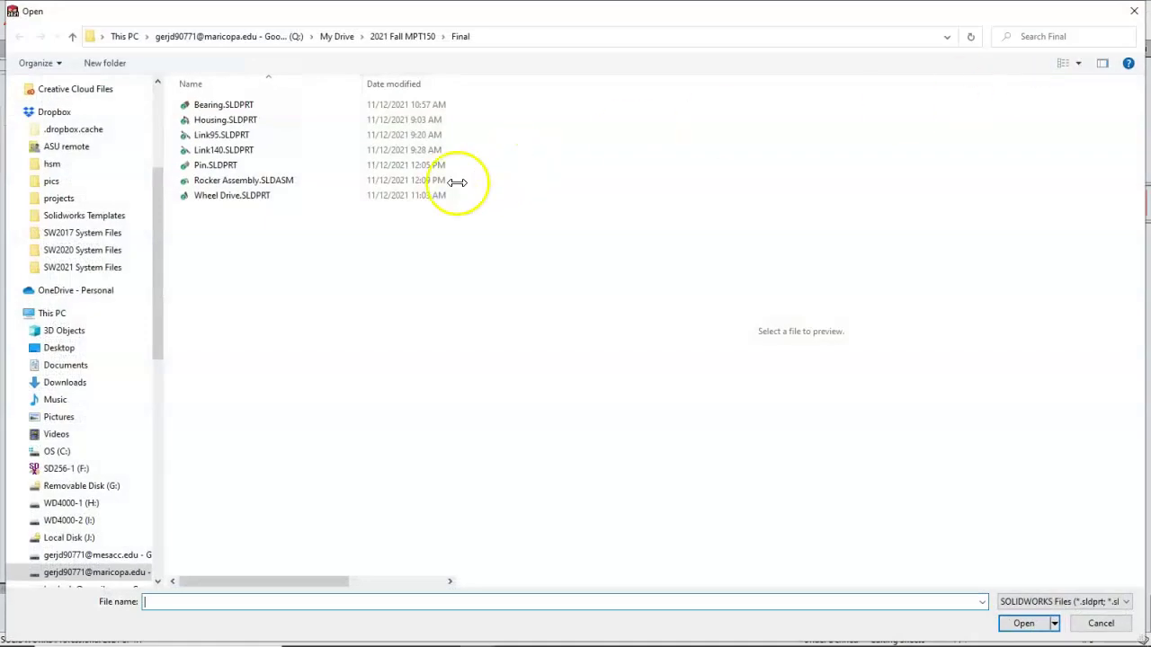
{"action": "left_click", "coordinate": [223, 106]}
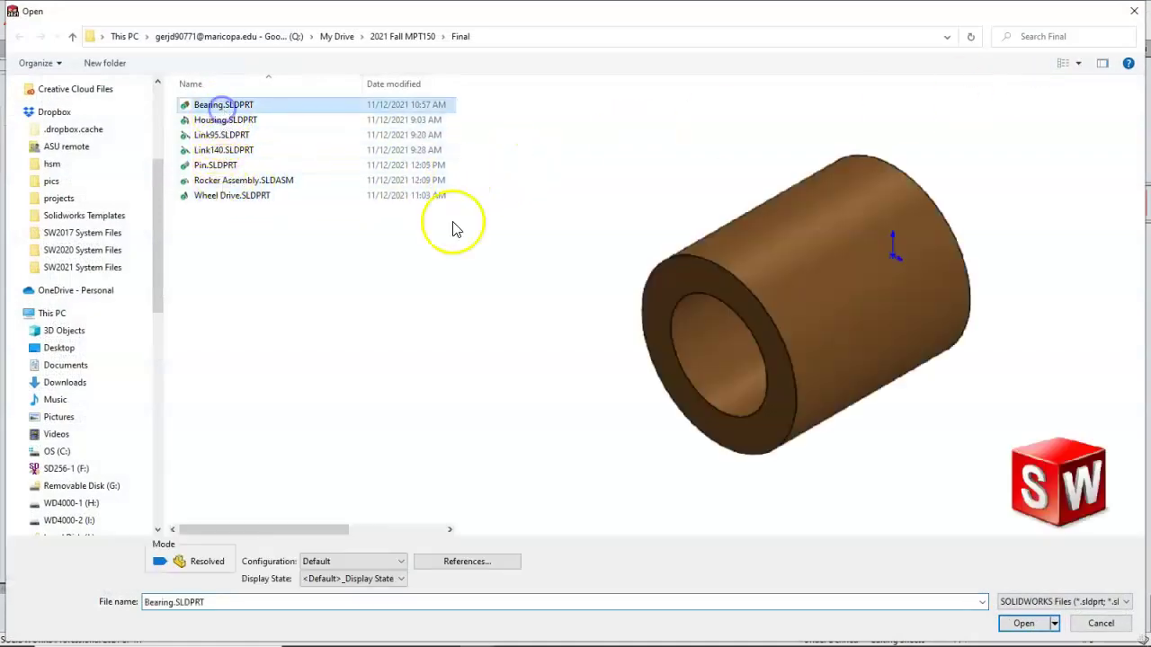
{"action": "left_click", "coordinate": [1025, 623]}
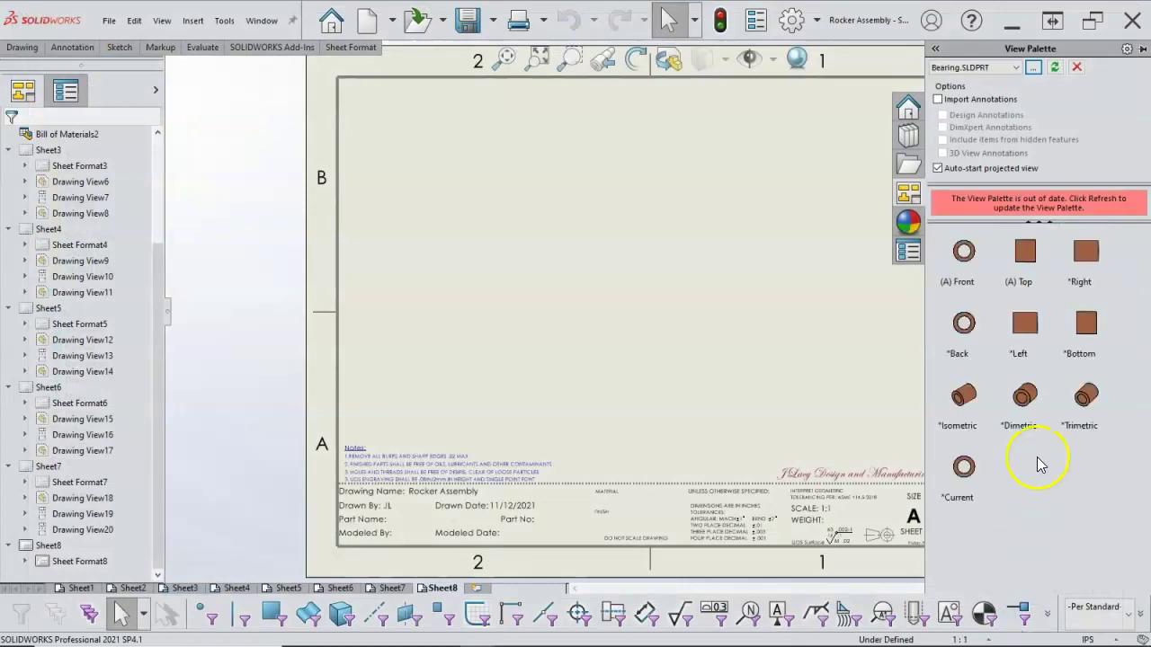
{"action": "left_click_drag", "start_coordinate": [960, 251], "coordinate": [544, 314]}
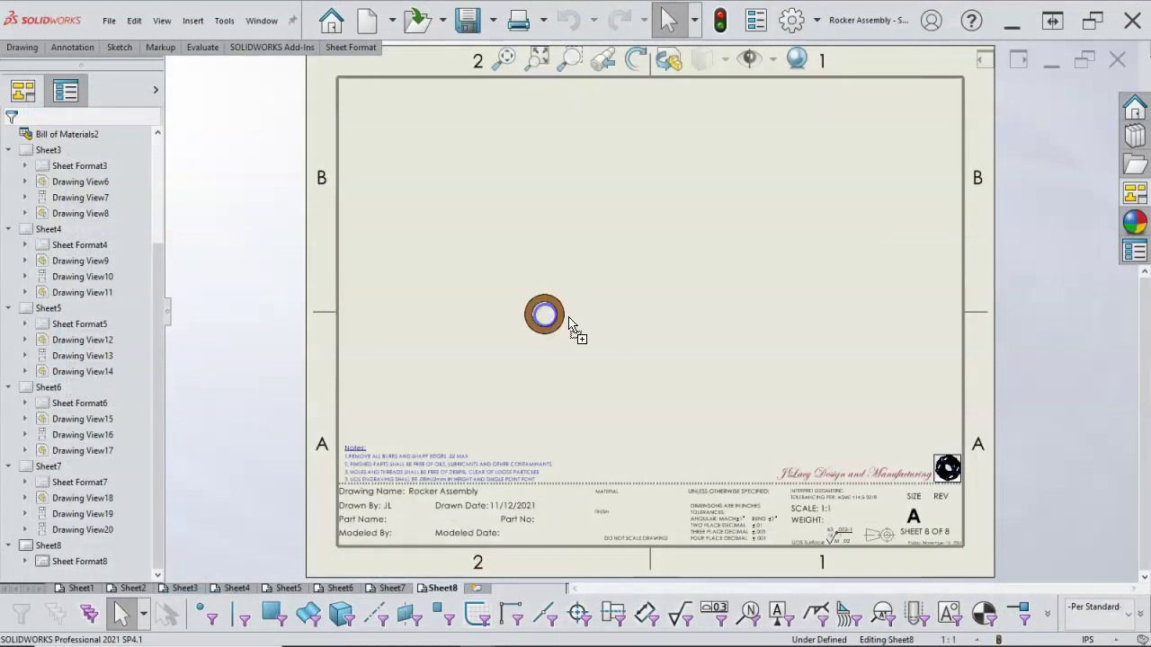
{"action": "left_click", "coordinate": [726, 317]}
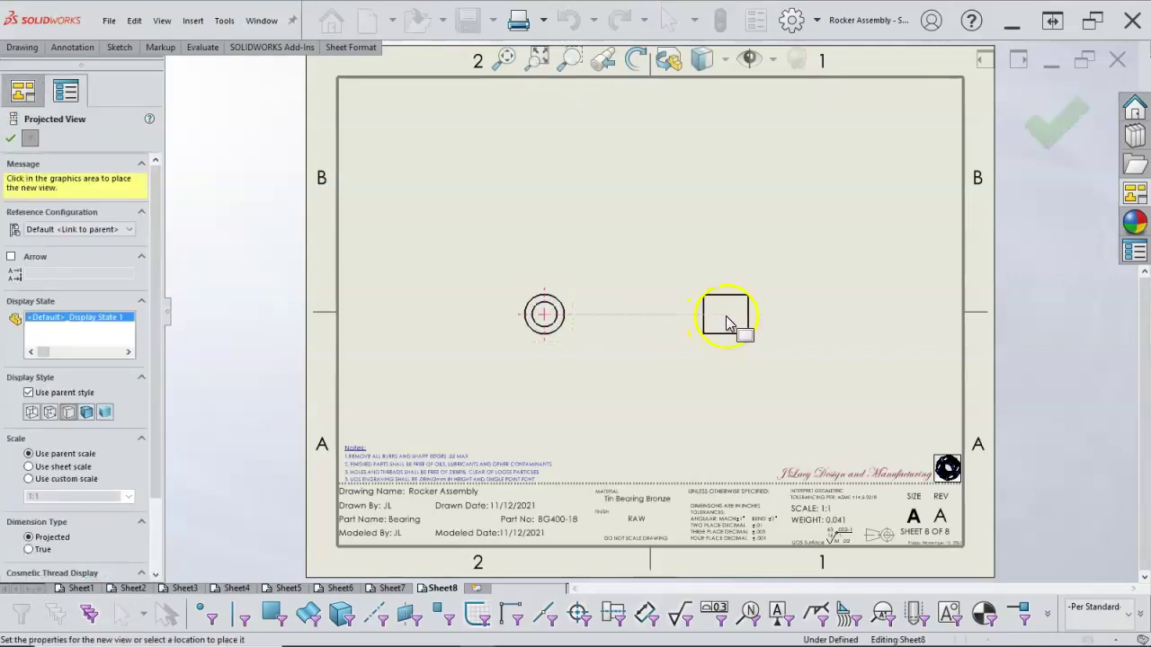
{"action": "left_click", "coordinate": [676, 219]}
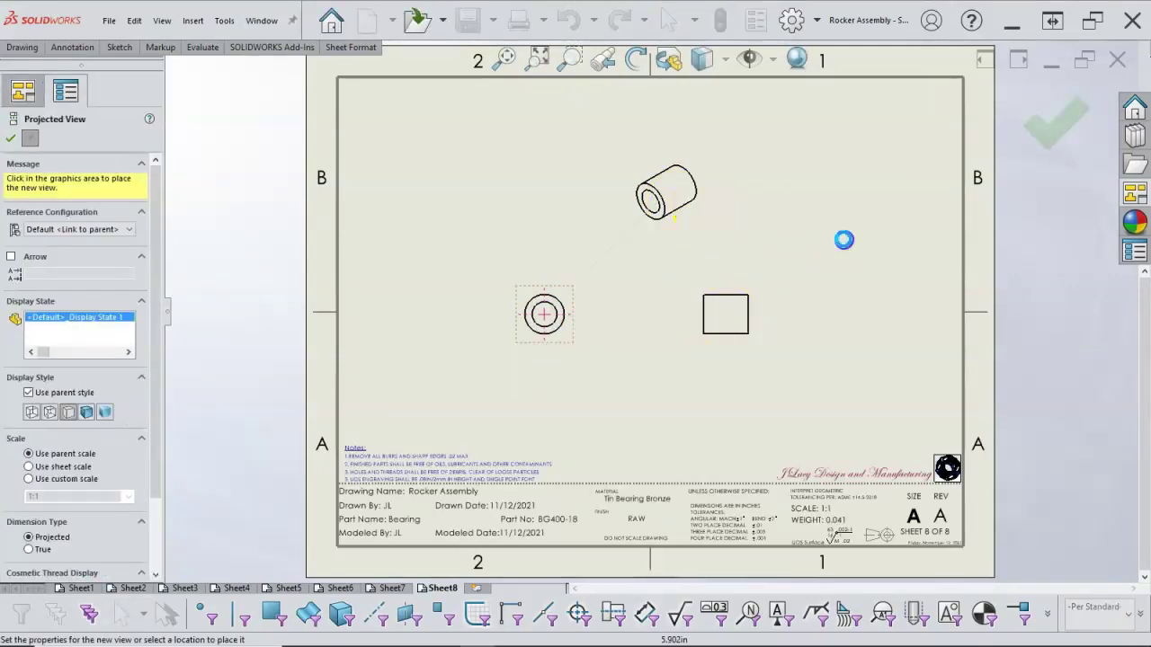
{"action": "left_click", "coordinate": [1059, 135]}
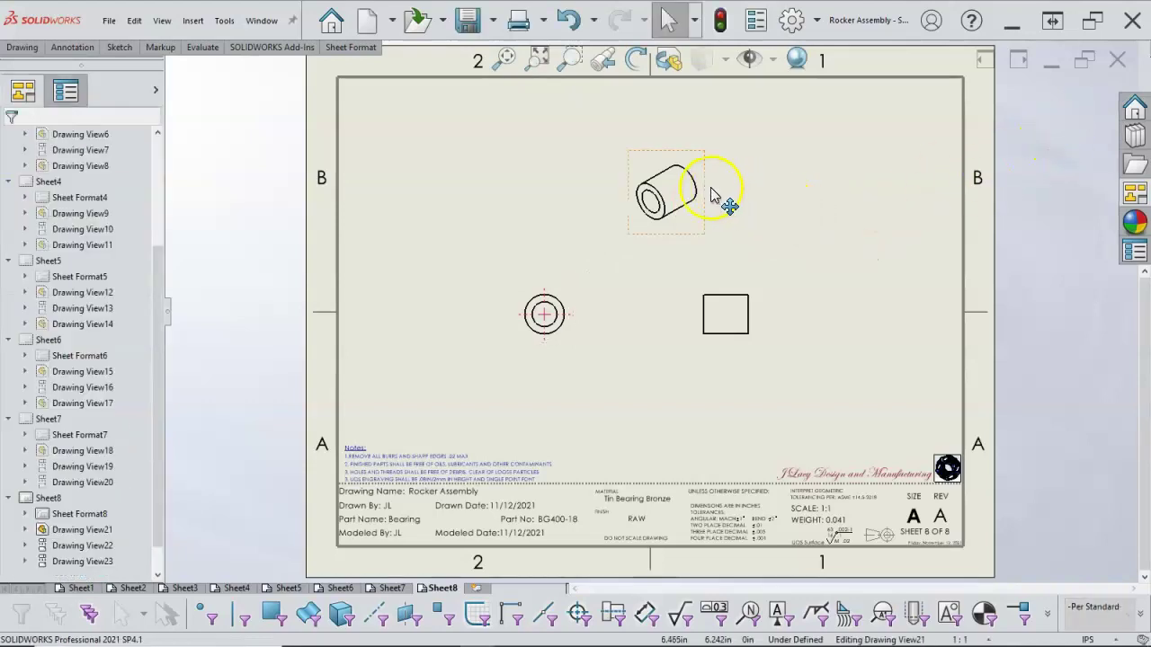
{"action": "mouse_move", "coordinate": [724, 199]}
{"action": "left_mouse_down"}
{"action": "mouse_move", "coordinate": [773, 186]}
{"action": "mouse_move", "coordinate": [927, 244]}
{"action": "mouse_move", "coordinate": [943, 174]}
{"action": "mouse_move", "coordinate": [923, 126]}
{"action": "left_mouse_up"}
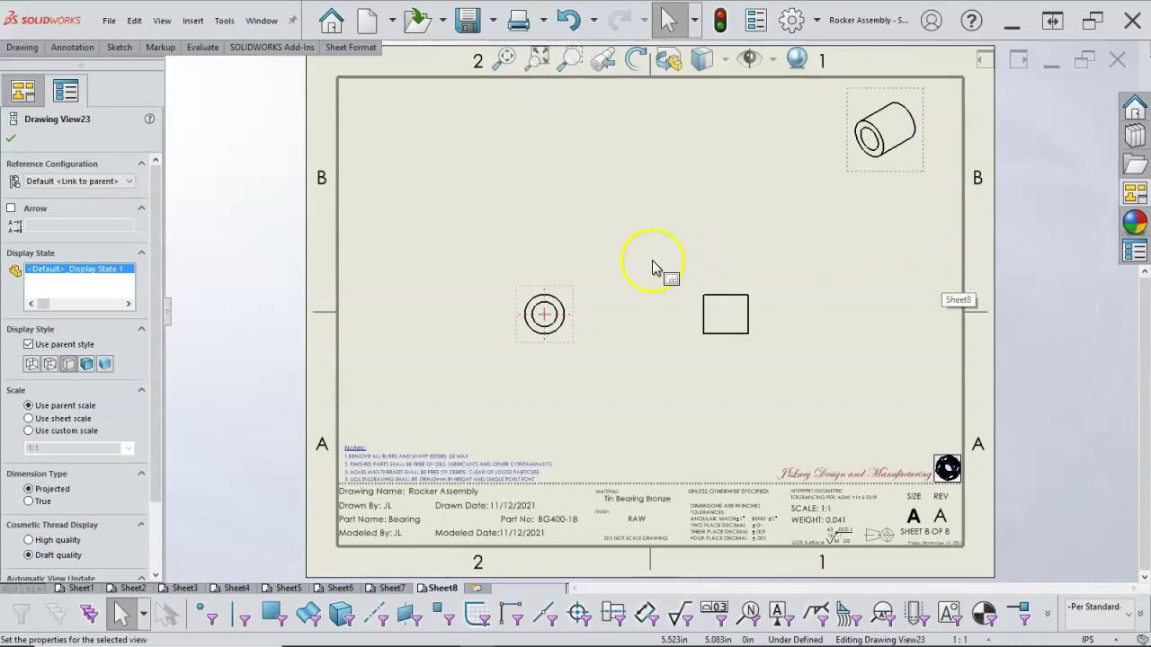
{"action": "key", "text": "s"}
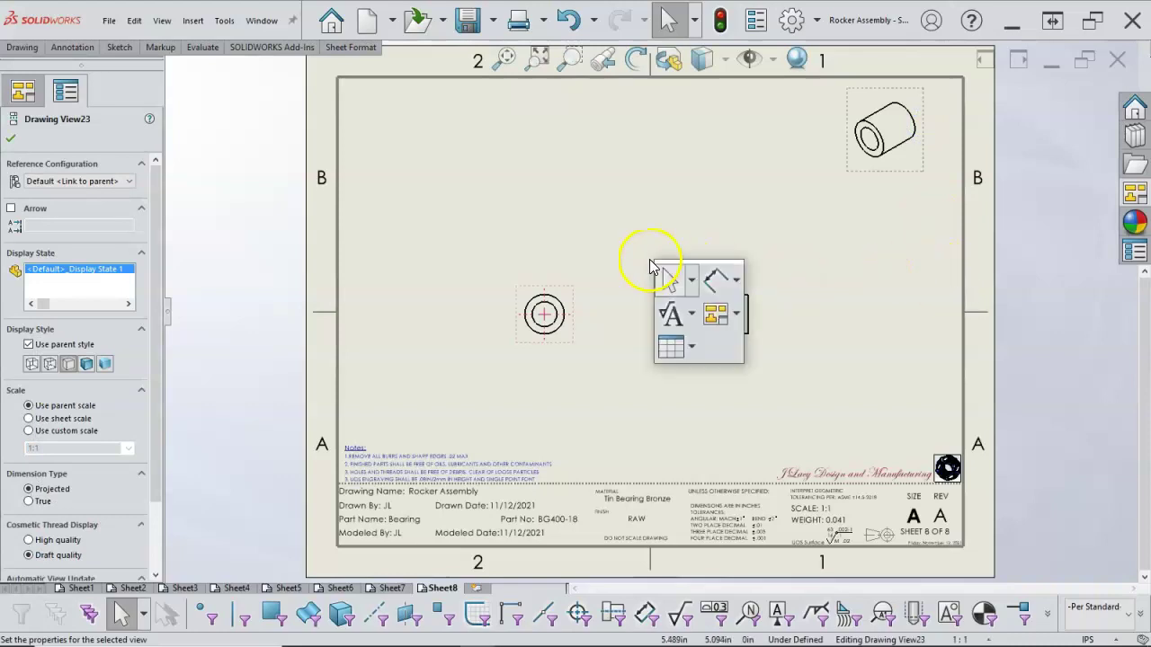
{"action": "left_click", "coordinate": [737, 315]}
{"action": "left_click", "coordinate": [744, 344]}
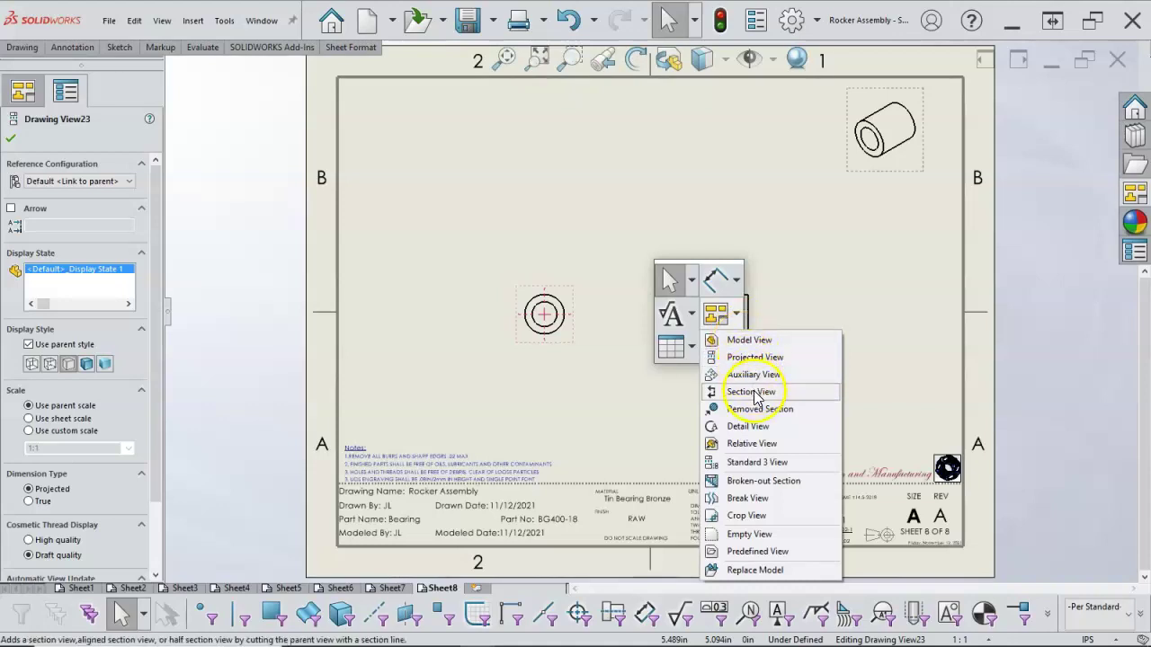
{"action": "left_click", "coordinate": [811, 303]}
- Move the Bearing front view, with its aligned right view, slightly above mid-sheet
{"action": "left_click_drag", "start_coordinate": [568, 298], "coordinate": [588, 262]}
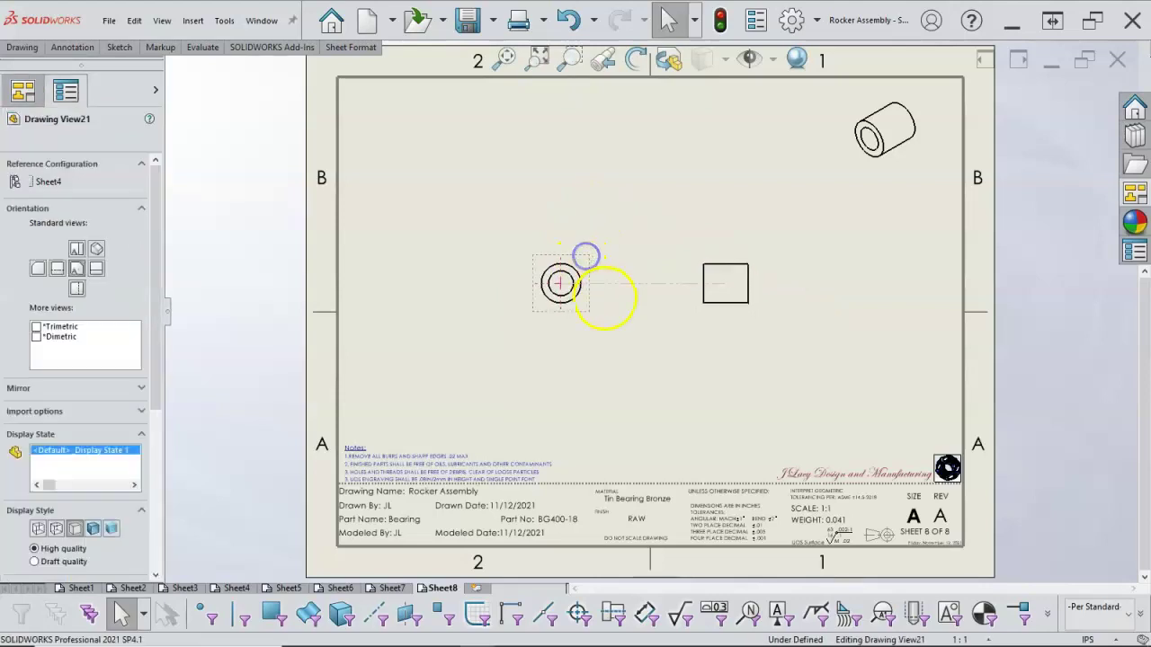
{"action": "left_click", "coordinate": [629, 334]}
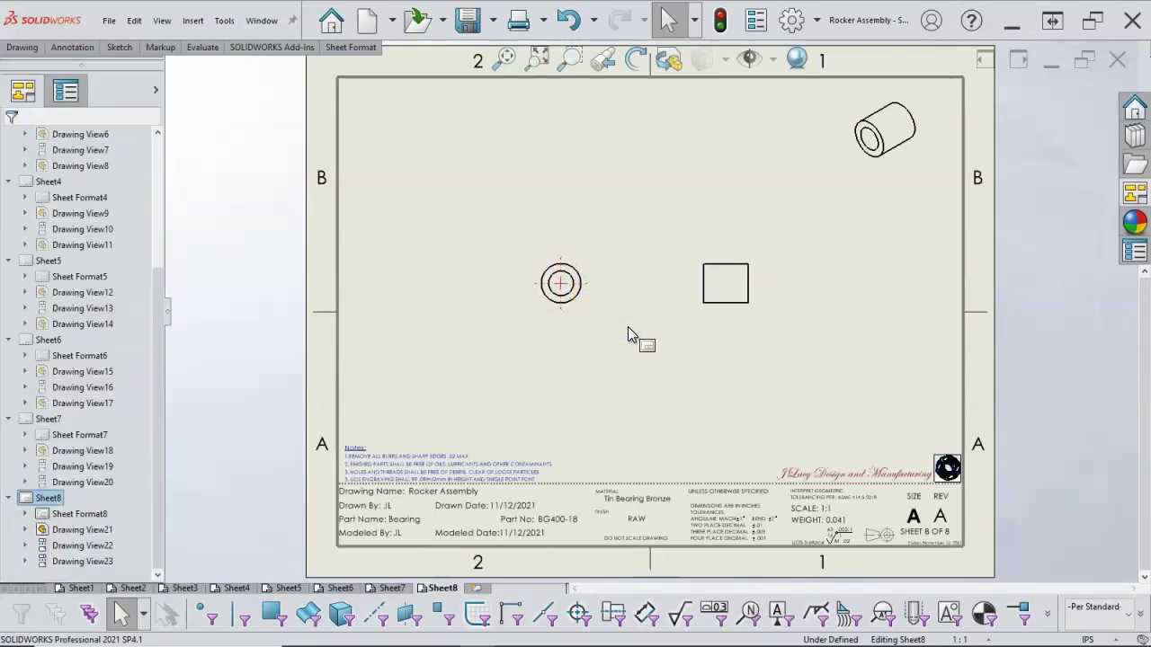
- Save the drawing as Rocker.SLDDRW in the Final folder
{"action": "left_click", "coordinate": [466, 27]}
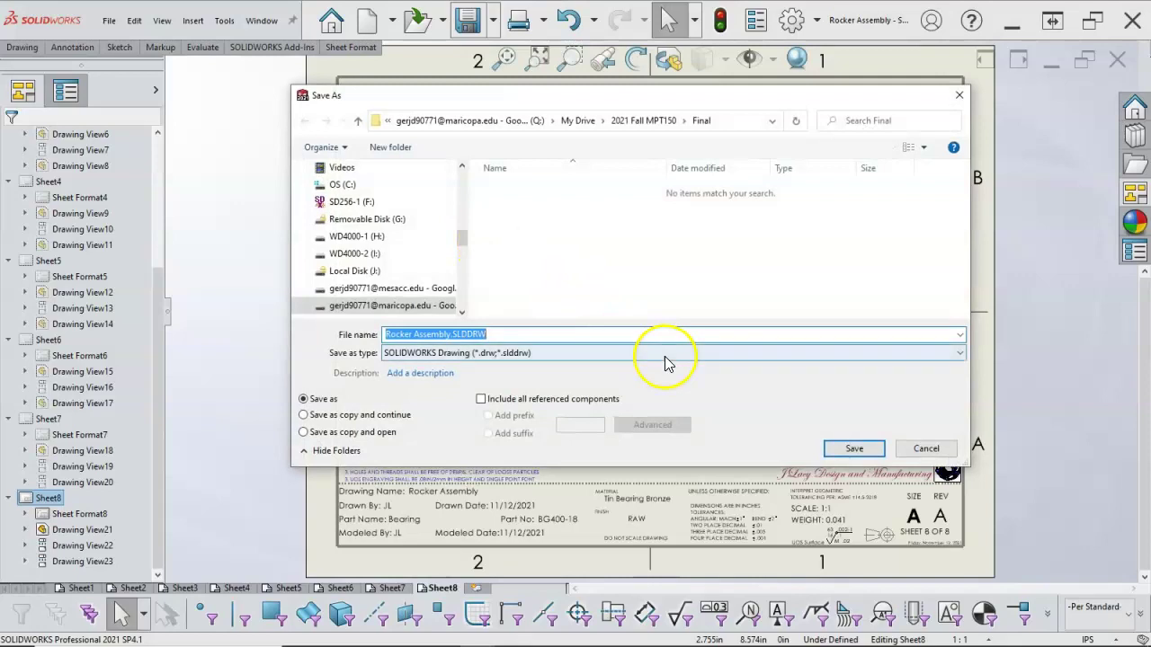
{"action": "left_click", "coordinate": [451, 333]}
{"action": "key", "text": "BackSpace"}
{"action": "key", "text": "BackSpace"}
{"action": "key", "text": "BackSpace"}
{"action": "key", "text": "BackSpace"}
{"action": "key", "text": "BackSpace"}
{"action": "key", "text": "BackSpace"}
{"action": "key", "text": "BackSpace"}
{"action": "key", "text": "BackSpace"}
{"action": "key", "text": "BackSpace"}
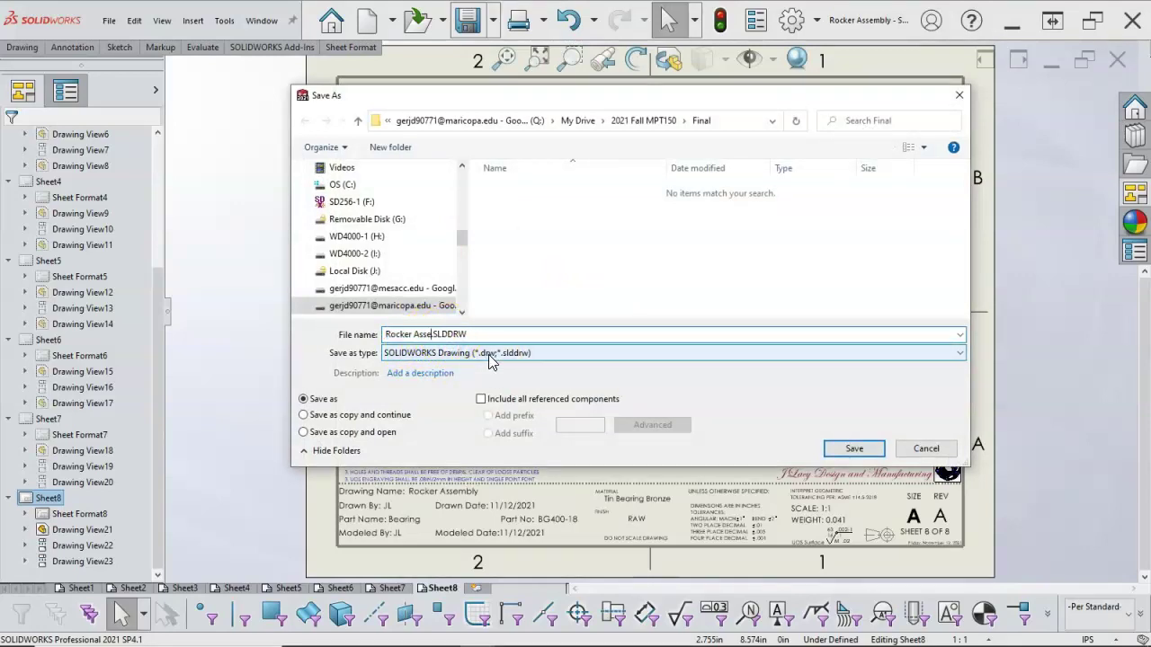
{"action": "left_click", "coordinate": [861, 448]}
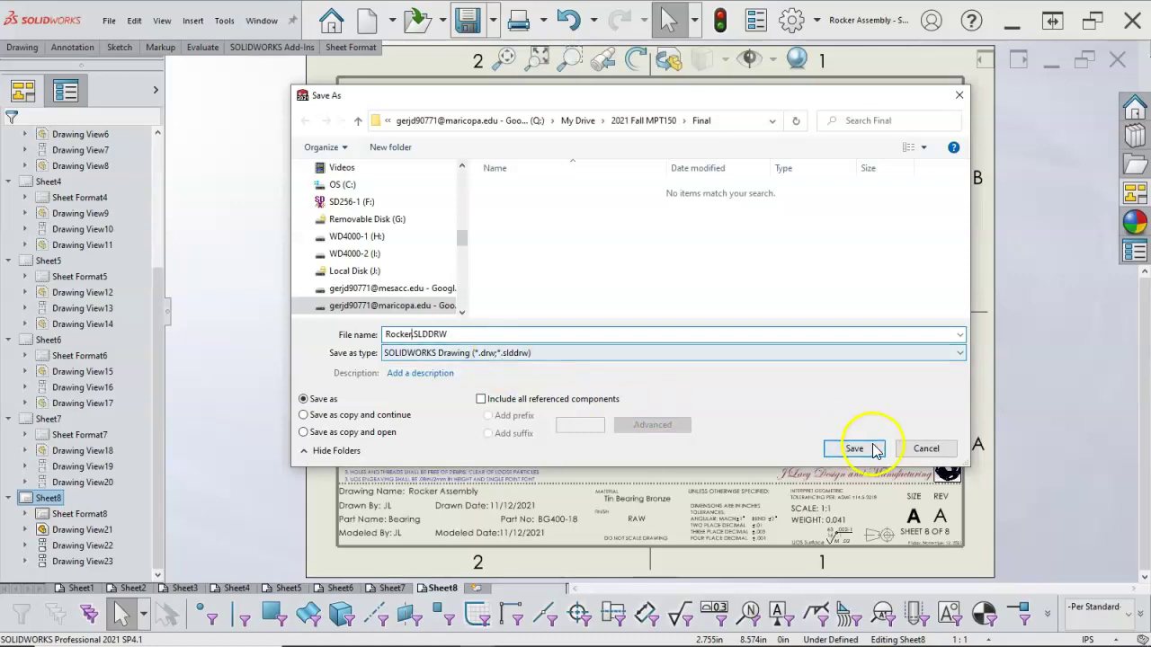